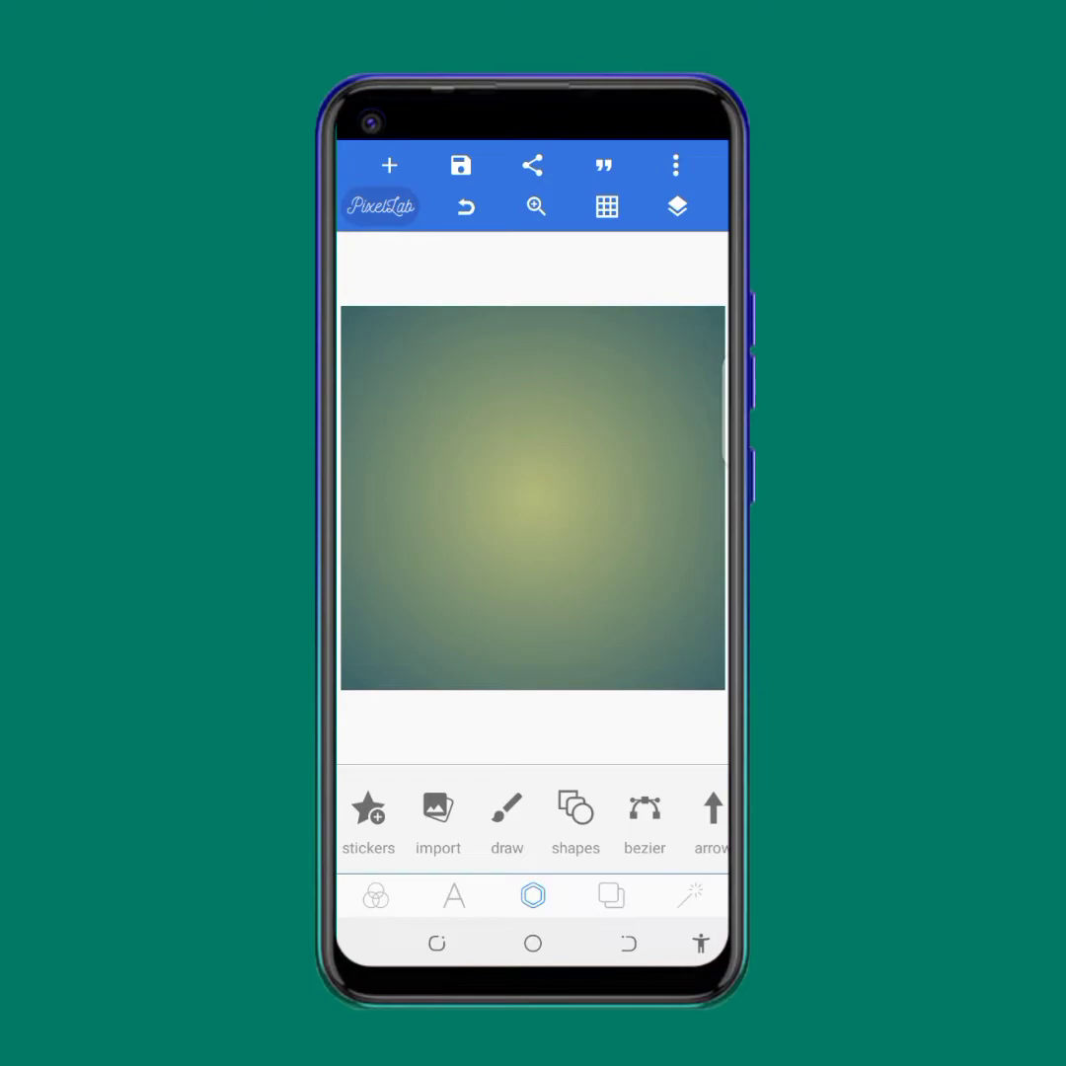
- Close the running PixelLab app and turn on OTG in the phone's Connected devices settings, returning to the Graphics Design folder
click(437, 943)
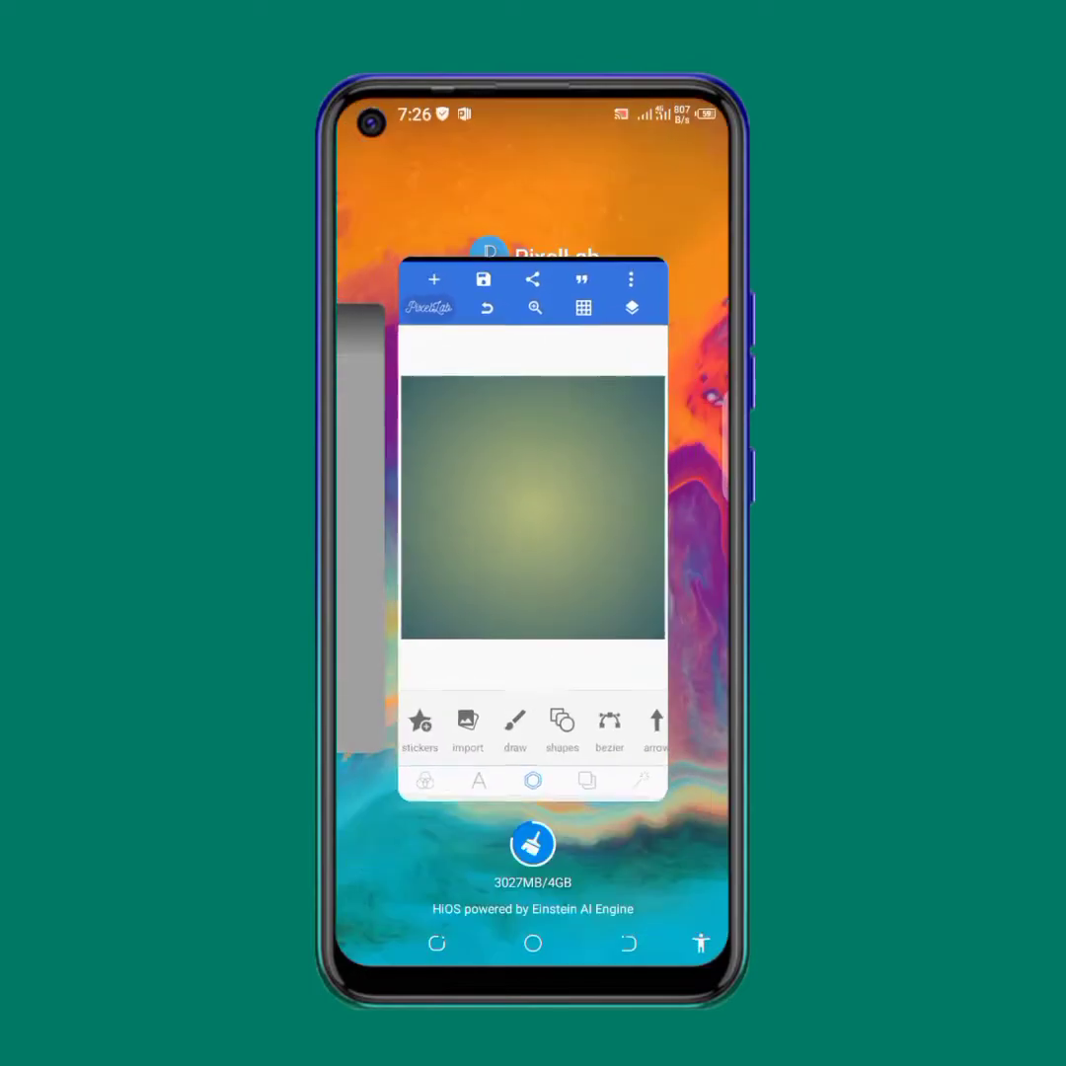
drag(533, 514, 534, 197)
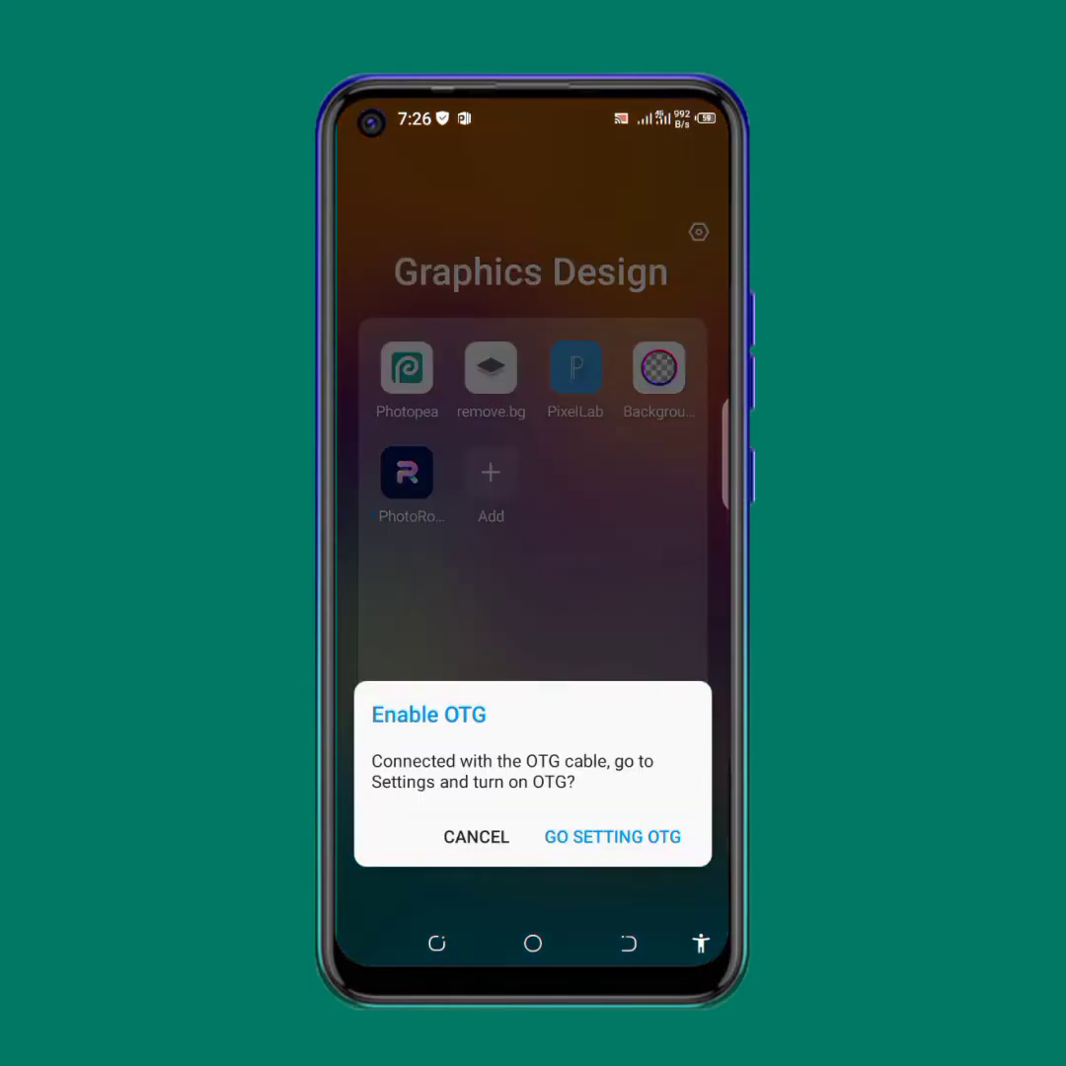
click(612, 836)
click(684, 373)
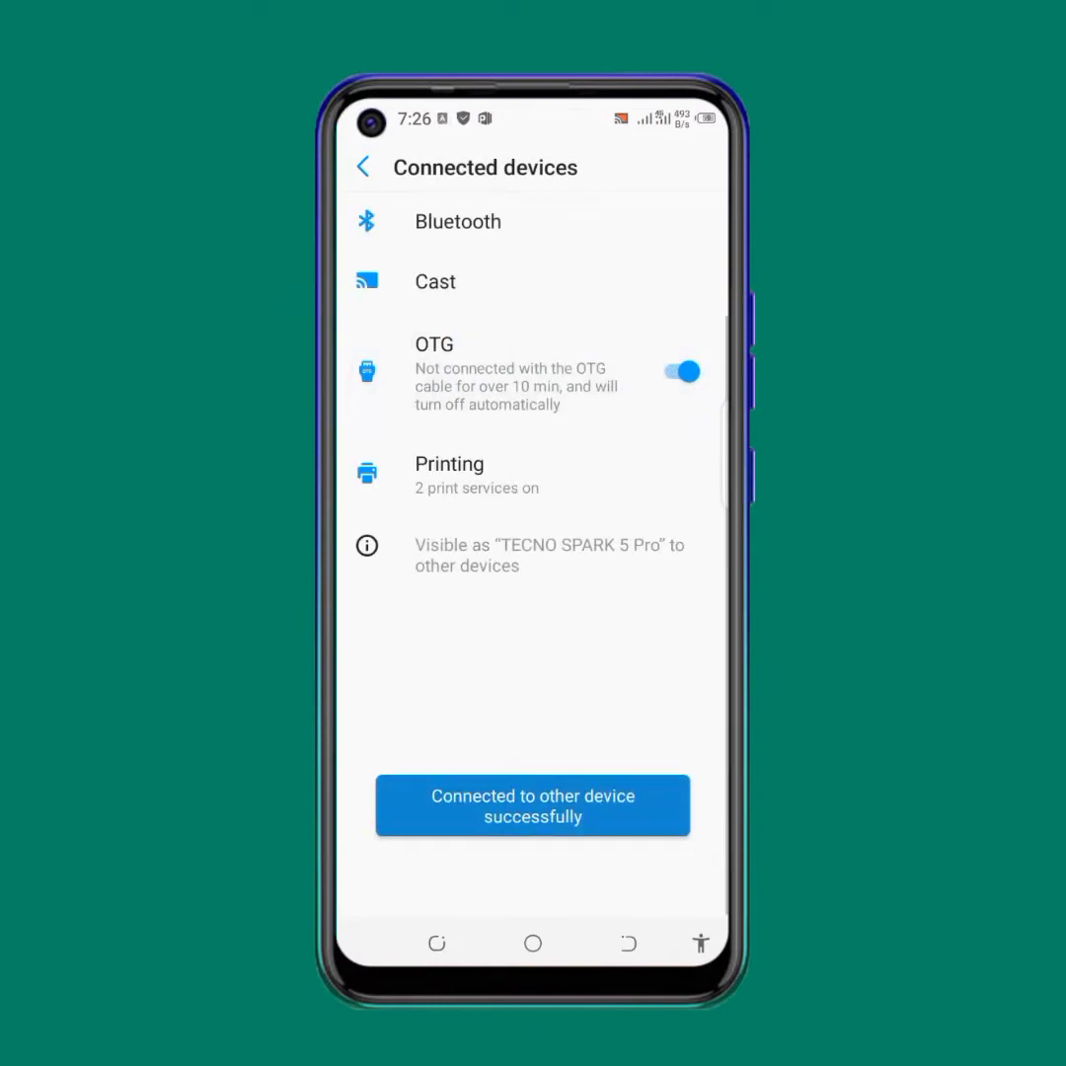
click(627, 948)
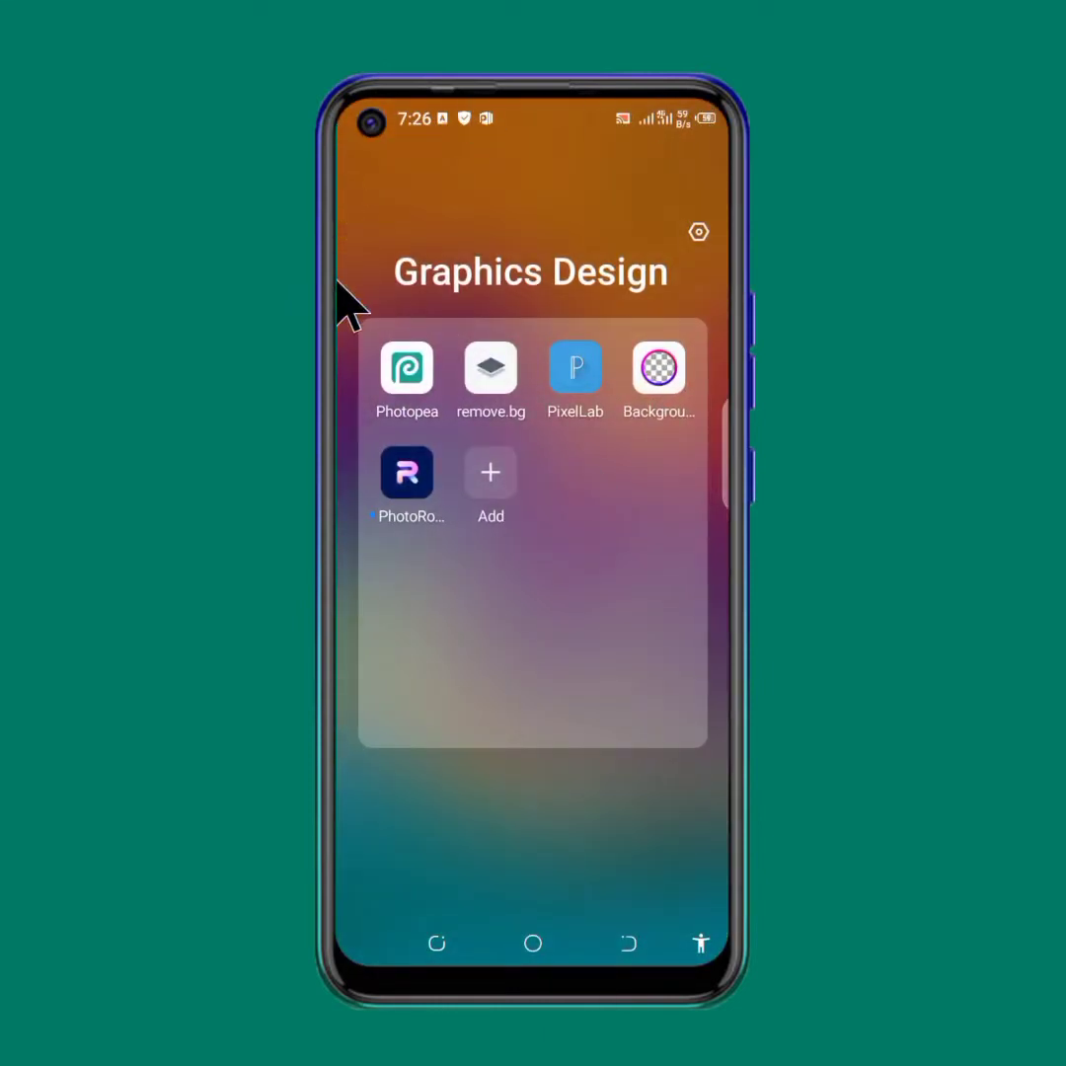
- Launch PixelLab and recover the autosaved last session
click(563, 364)
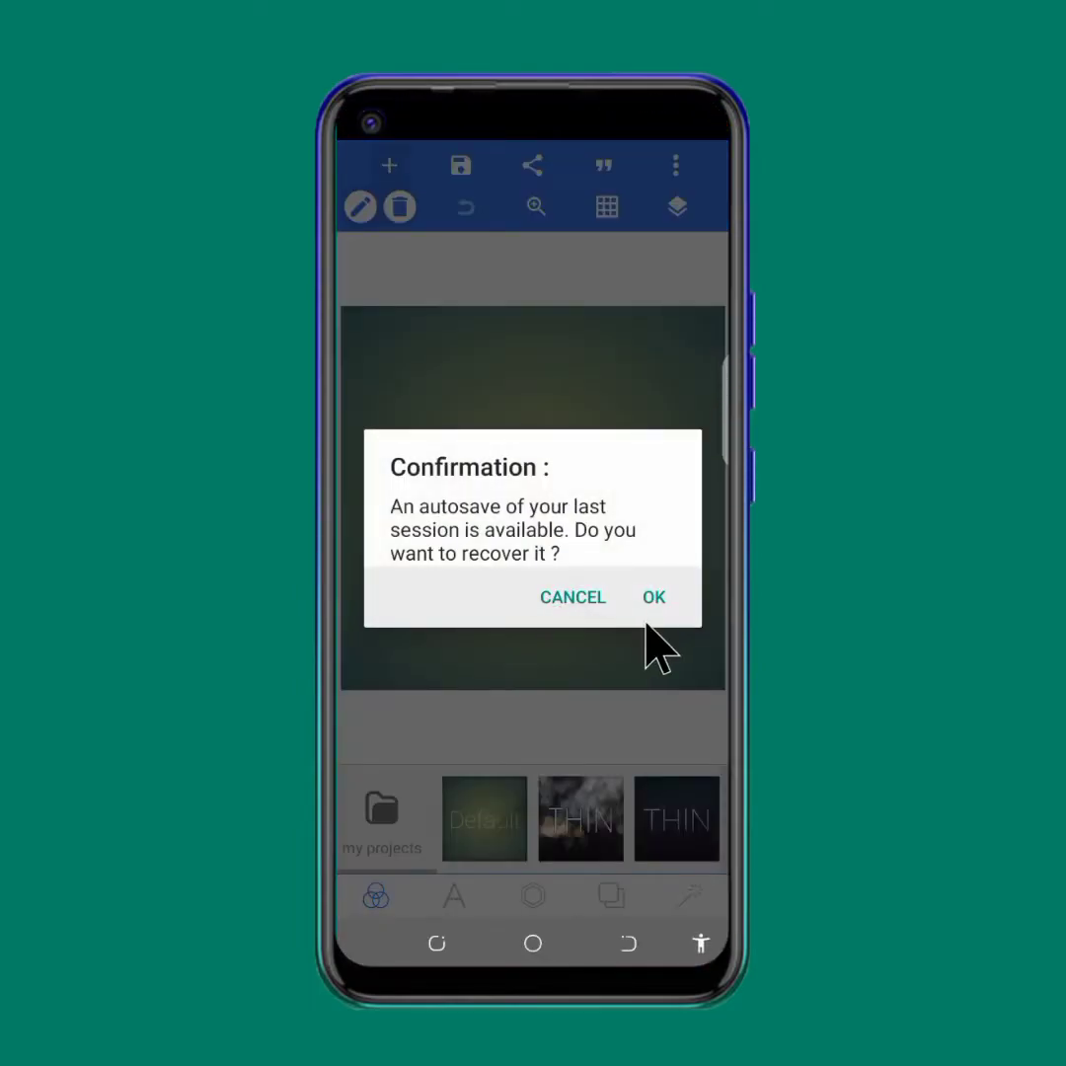
click(646, 597)
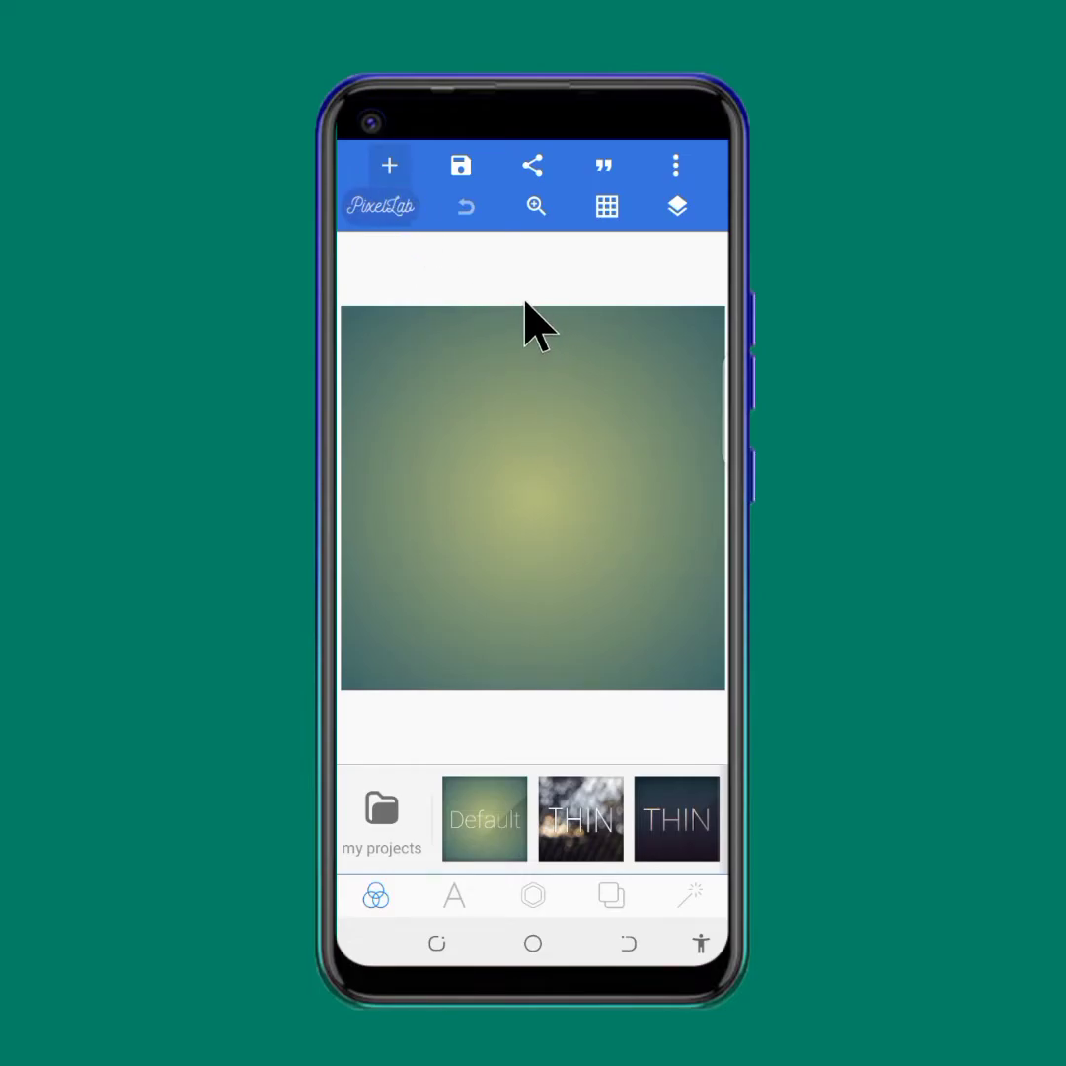
- Add a shape object to the canvas and make it a circle
click(534, 899)
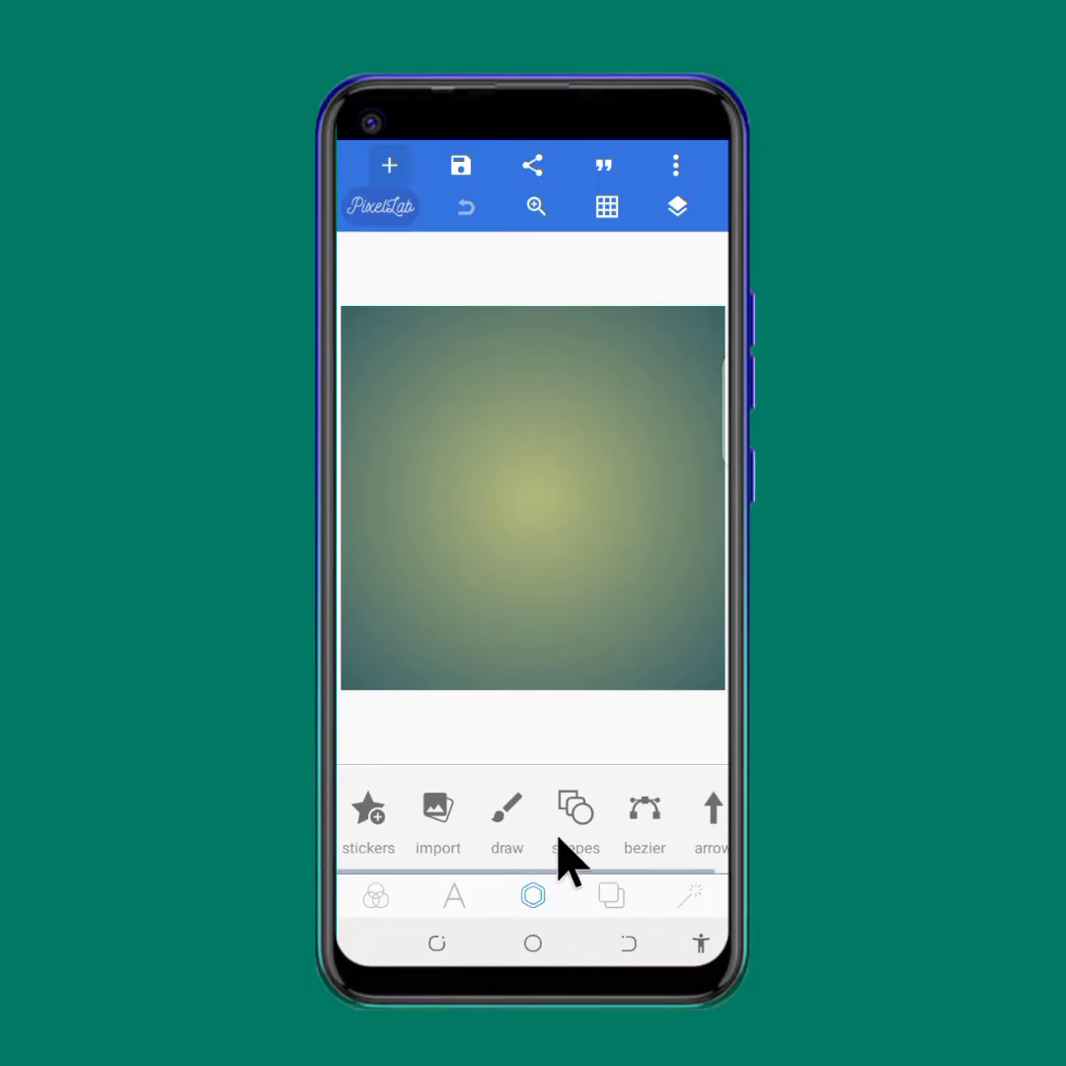
click(574, 808)
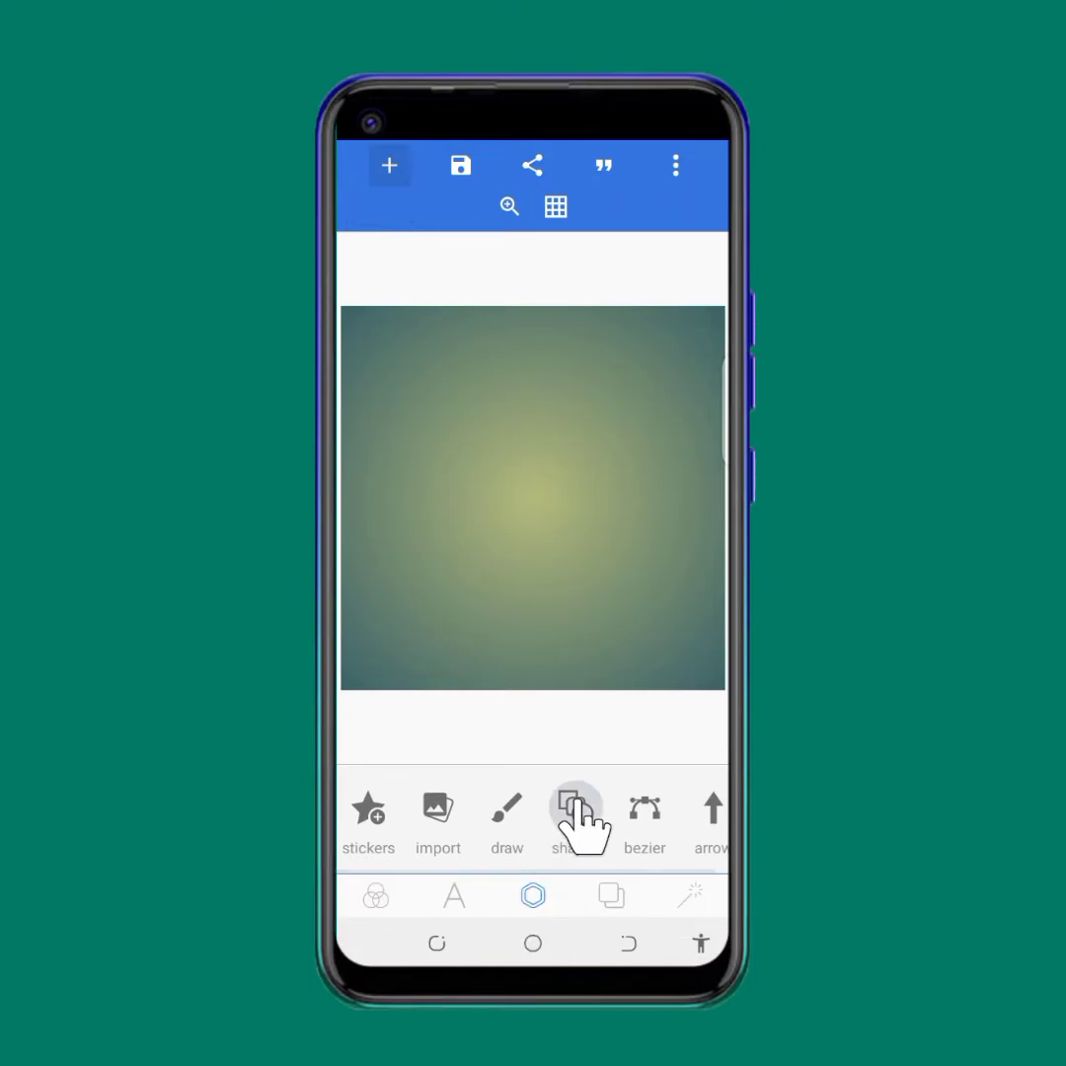
click(509, 818)
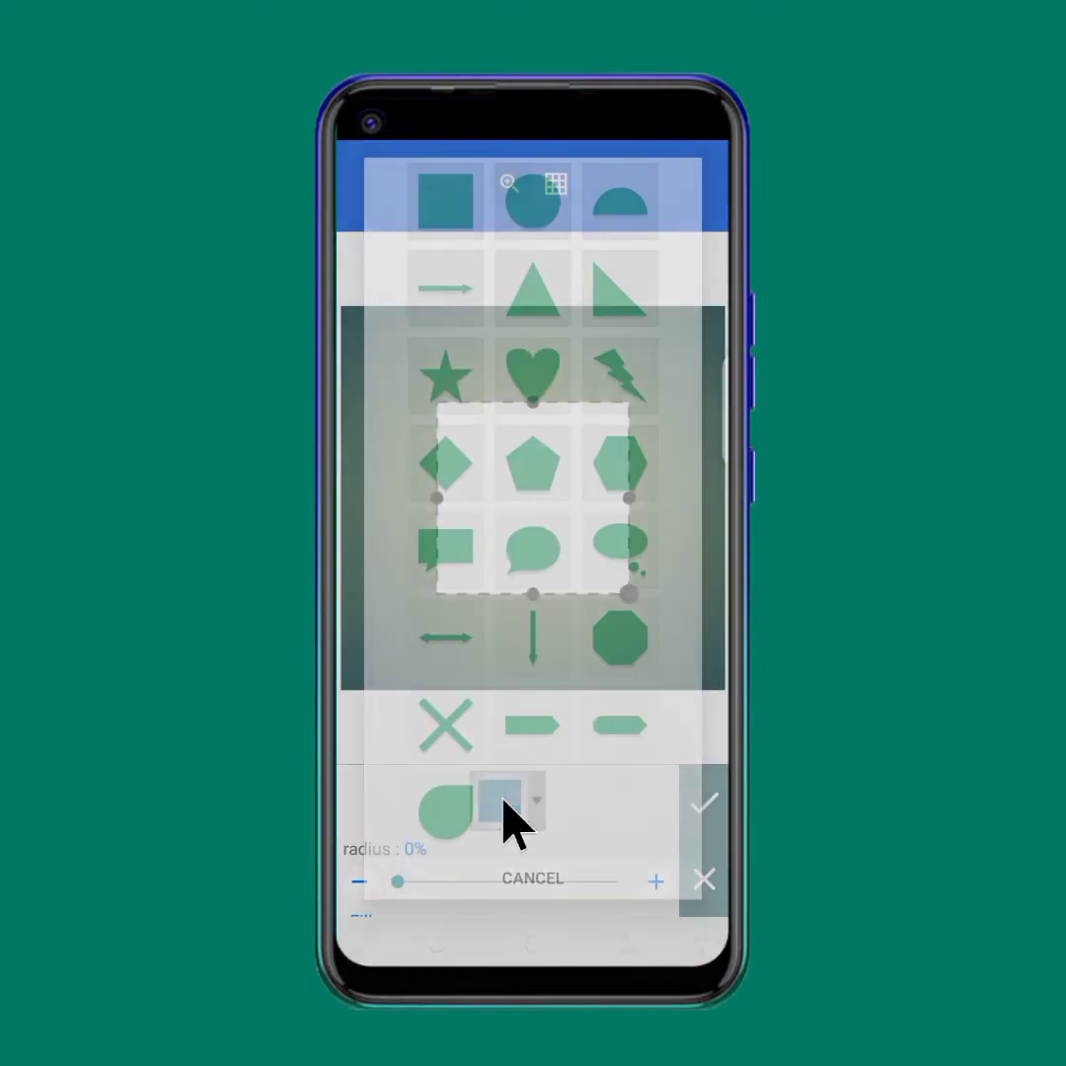
click(535, 207)
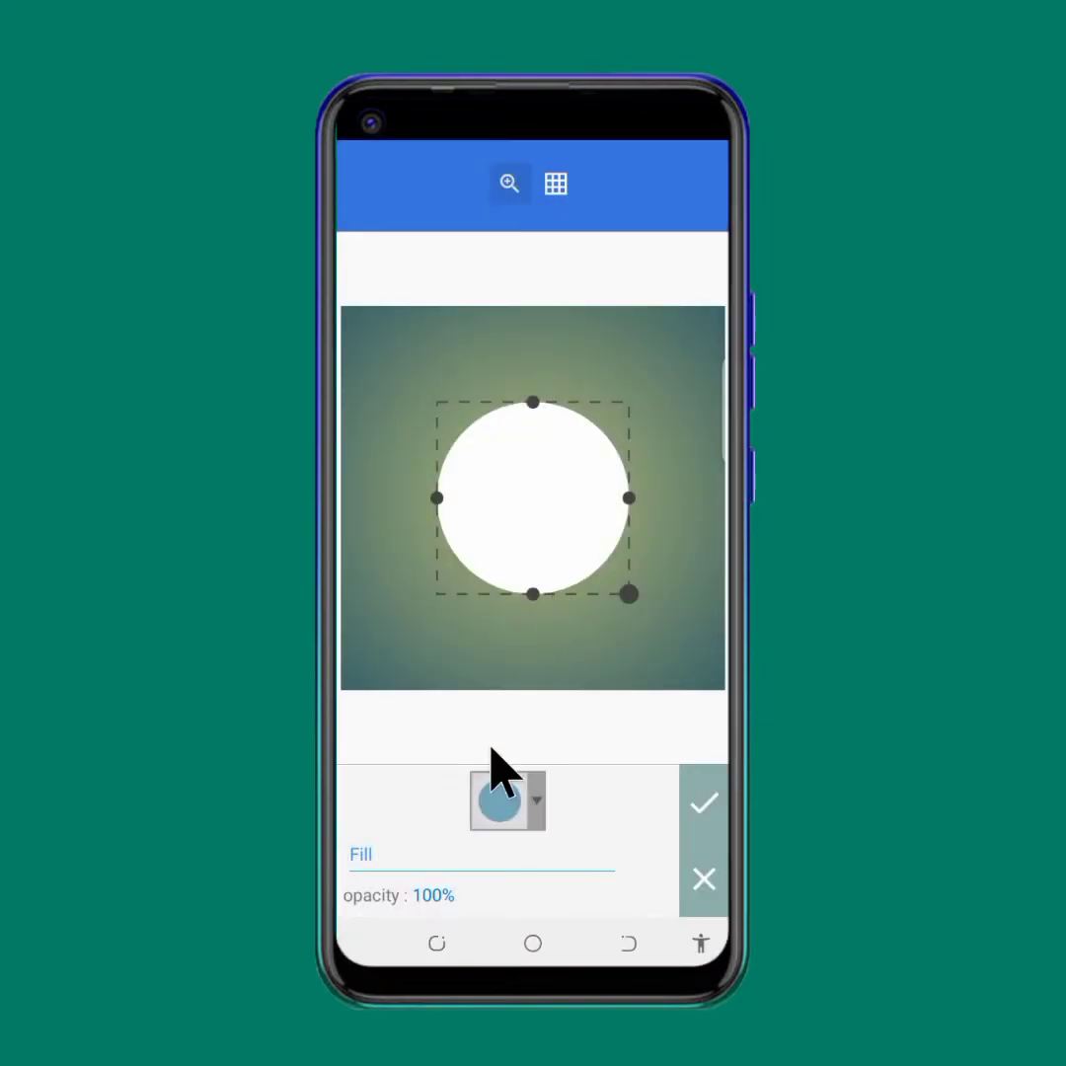
- Make the circle's fill fully transparent and set its stroke width to 40
scroll(484, 874, down, 1)
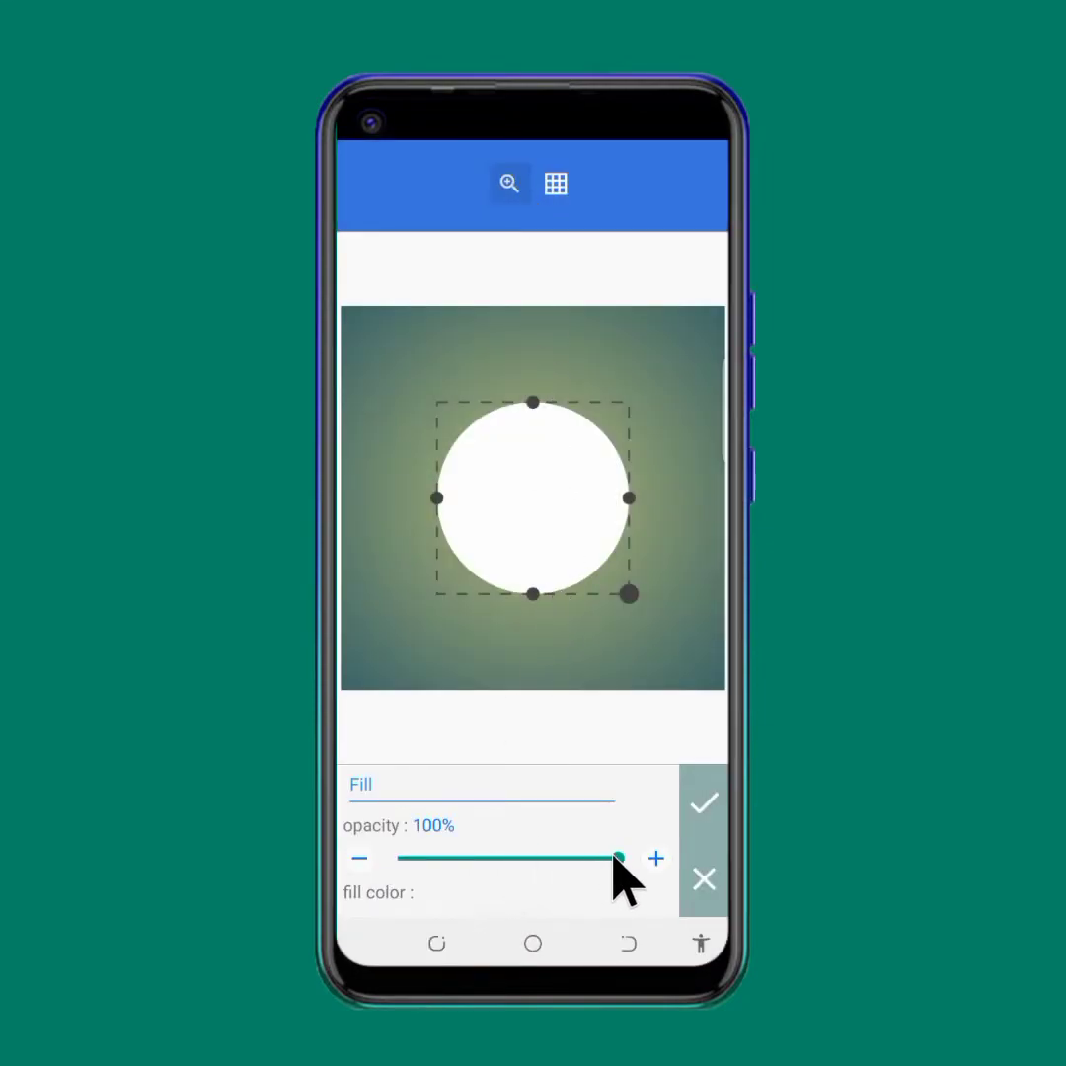
drag(617, 858, 397, 858)
scroll(511, 881, down, 1)
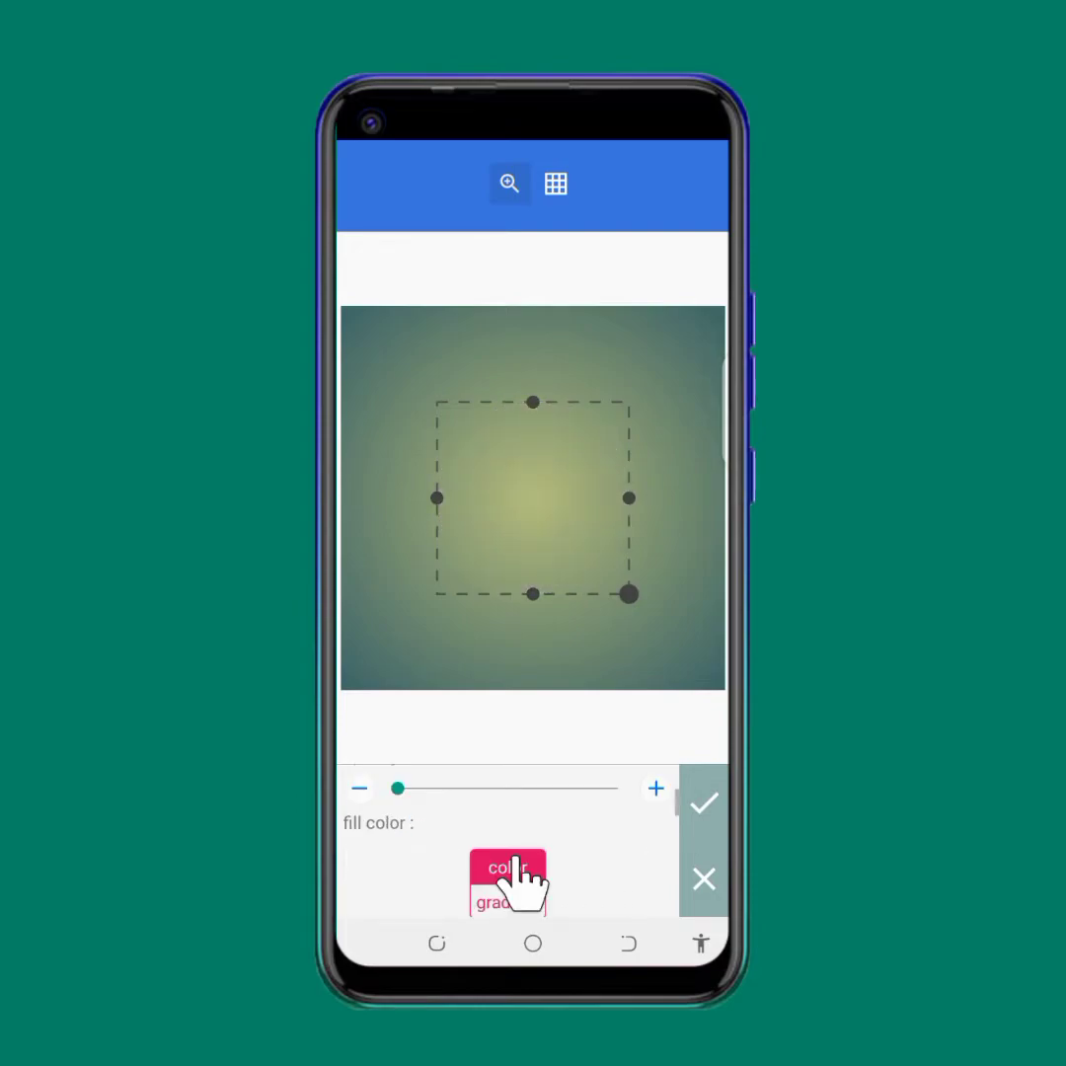
scroll(464, 859, down, 1)
scroll(479, 834, up, 1)
scroll(474, 829, down, 1)
scroll(409, 869, down, 1)
drag(400, 879, 620, 894)
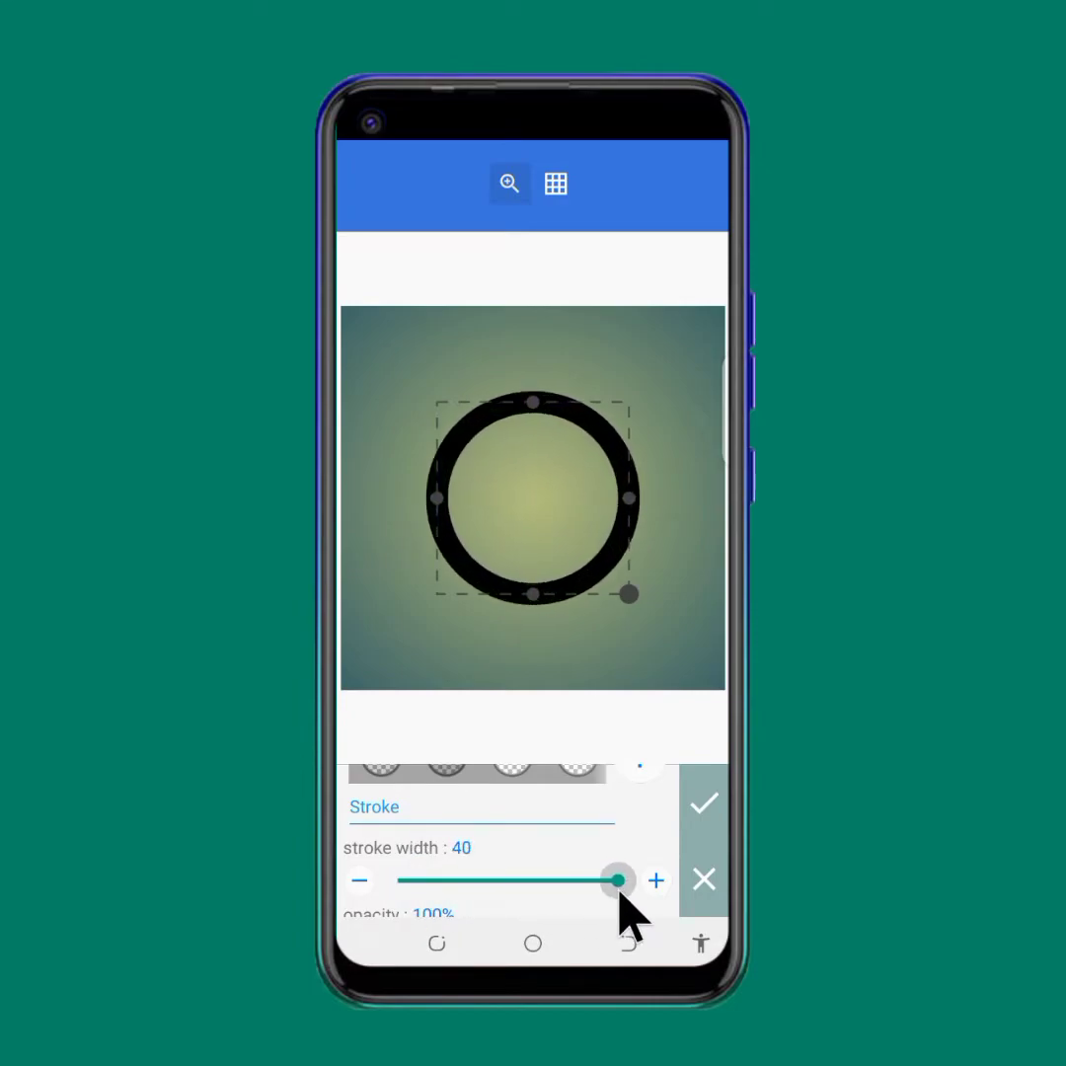
- Give the circle's stroke a dark-blue radial gradient with a bright highlight on one side, and accept the shape
scroll(528, 857, down, 1)
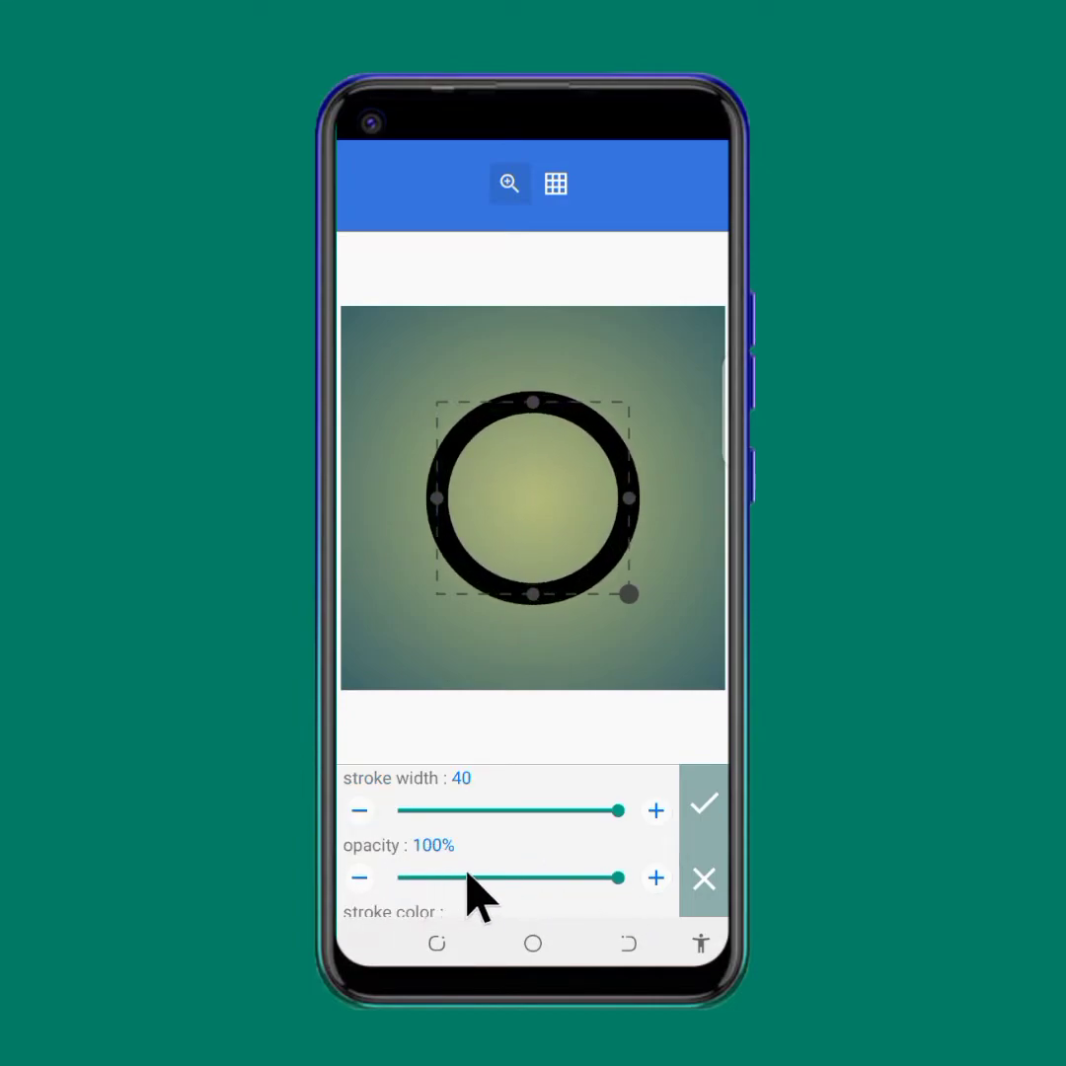
scroll(541, 867, down, 2)
click(520, 849)
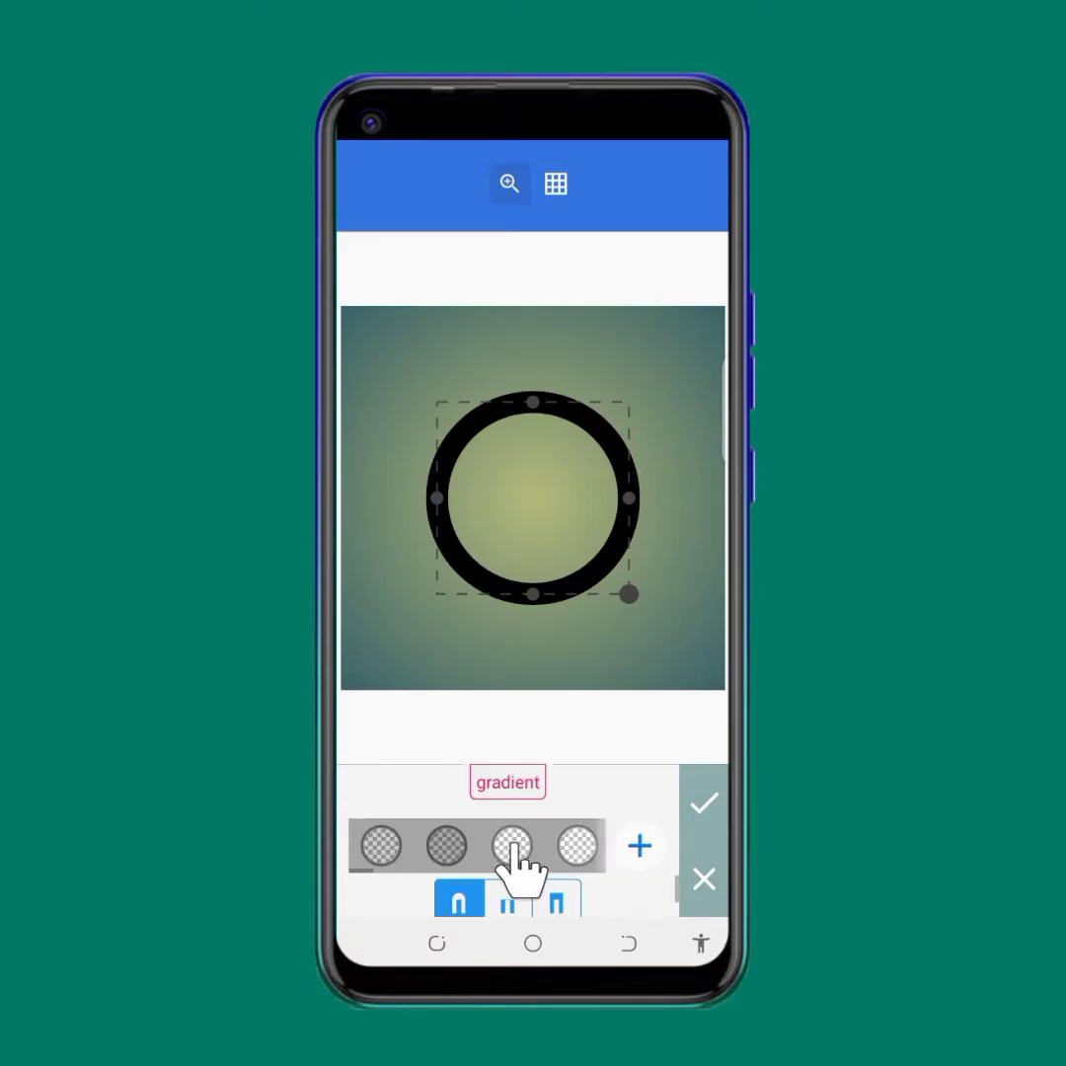
scroll(519, 819, up, 1)
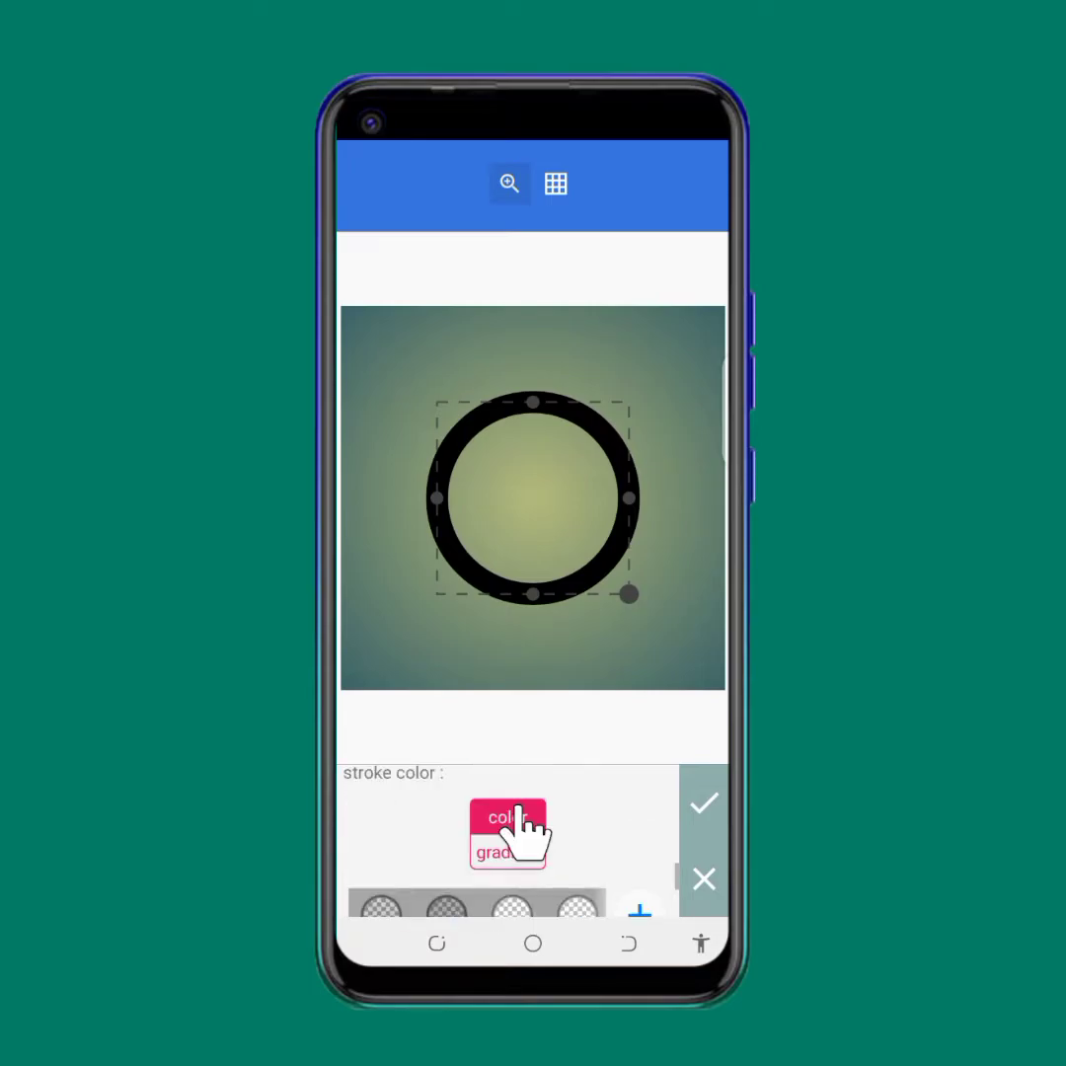
click(524, 854)
scroll(513, 869, down, 1)
click(511, 847)
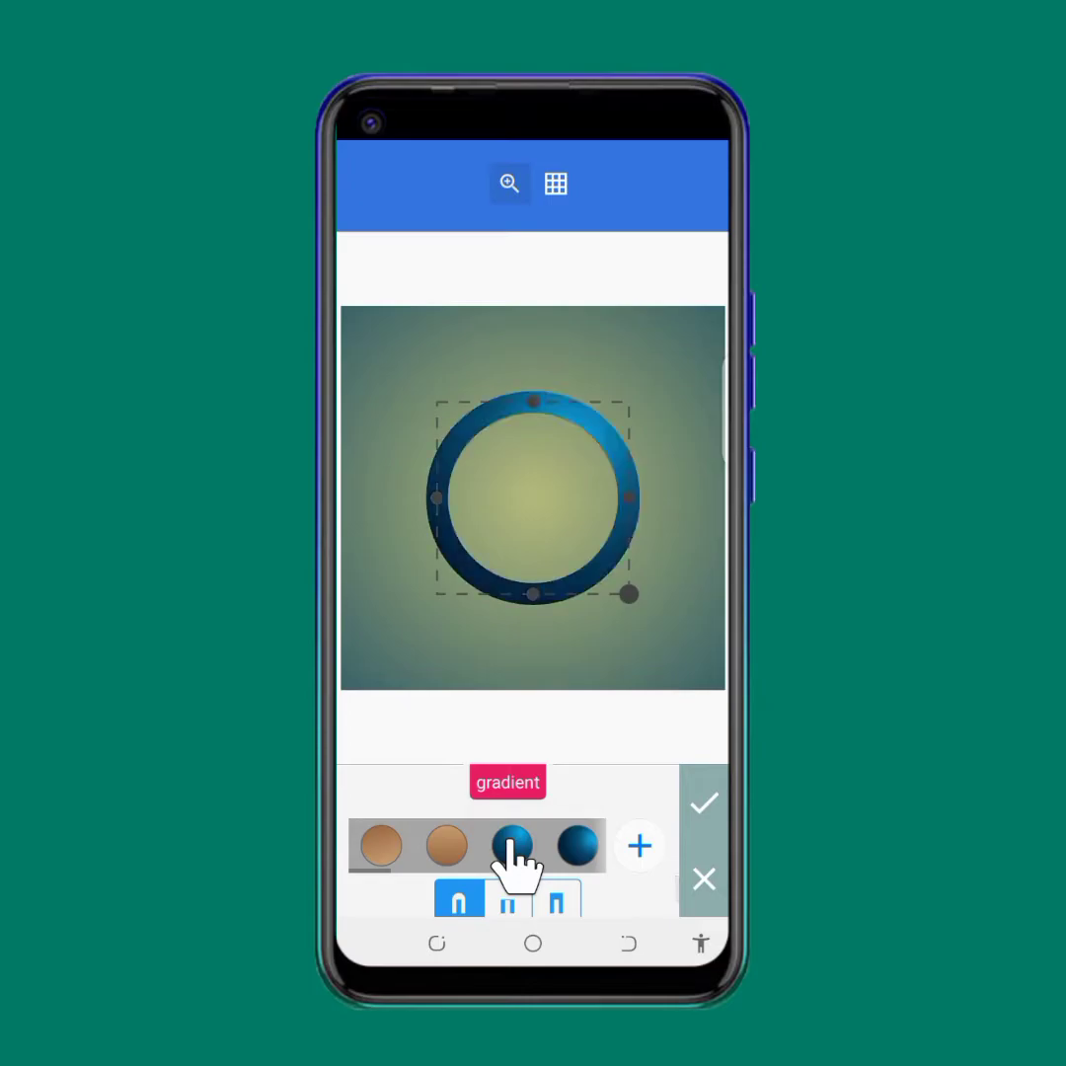
click(581, 851)
click(697, 821)
- Change the canvas background from a gradient to a solid light blue colour
click(612, 897)
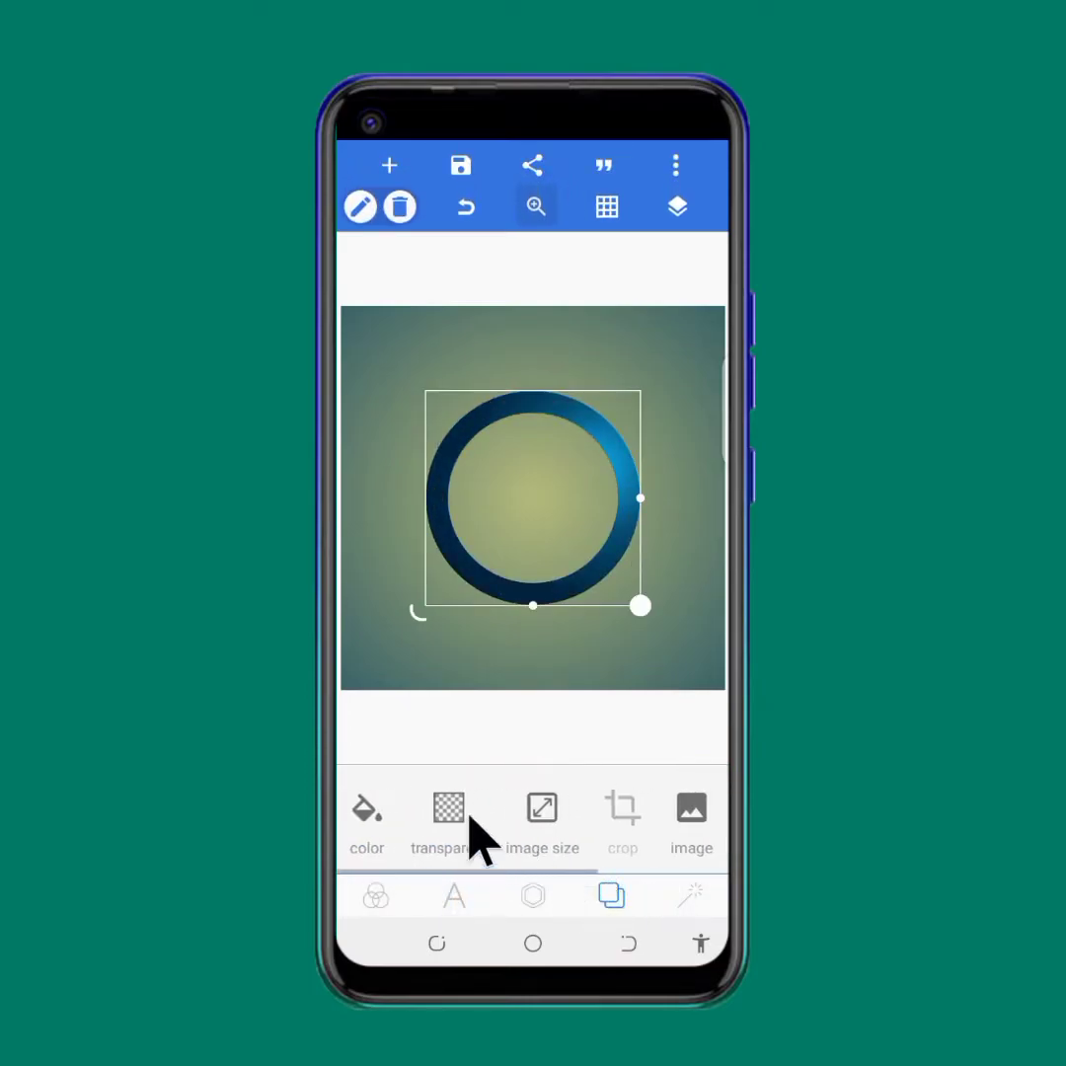
click(367, 810)
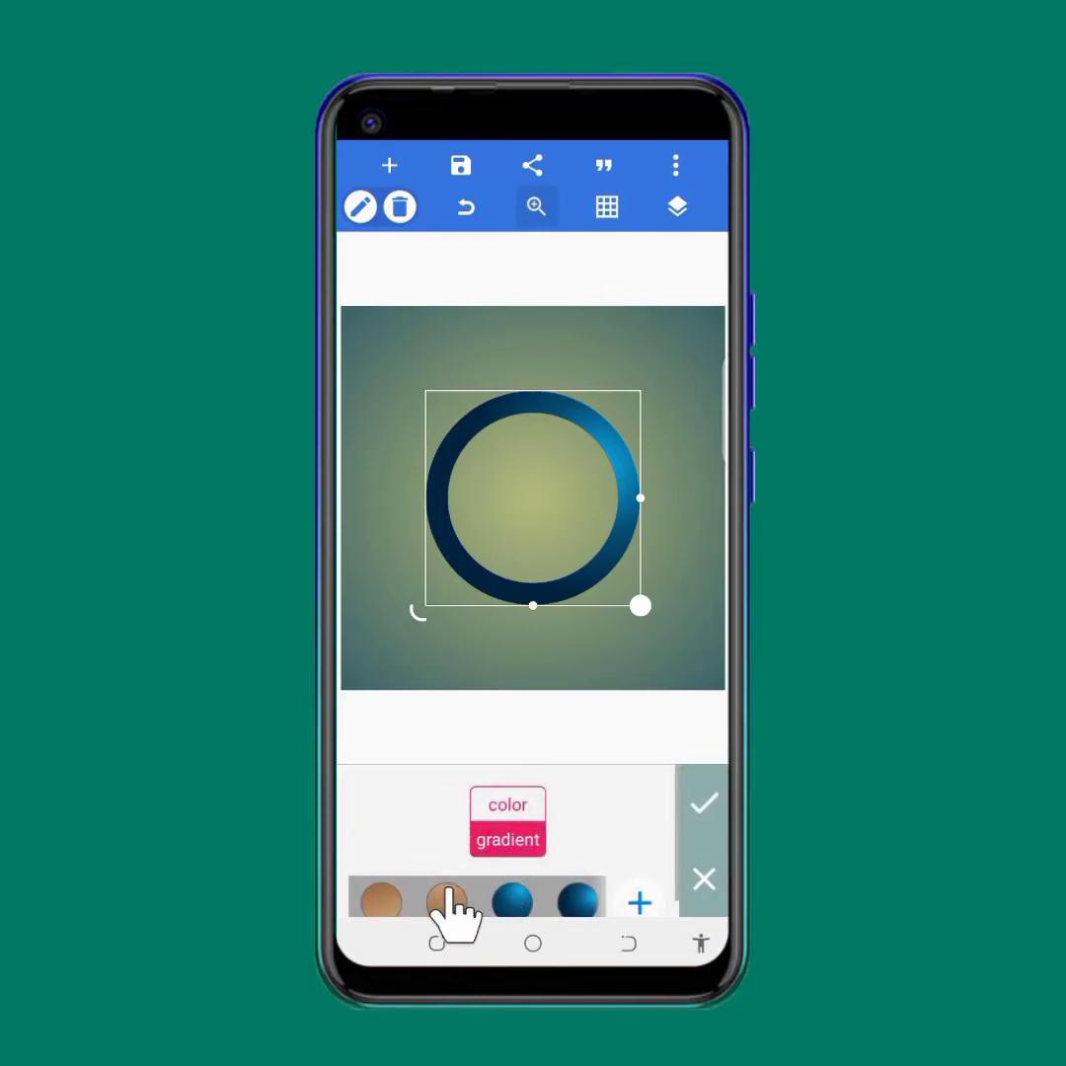
scroll(453, 905, down, 1)
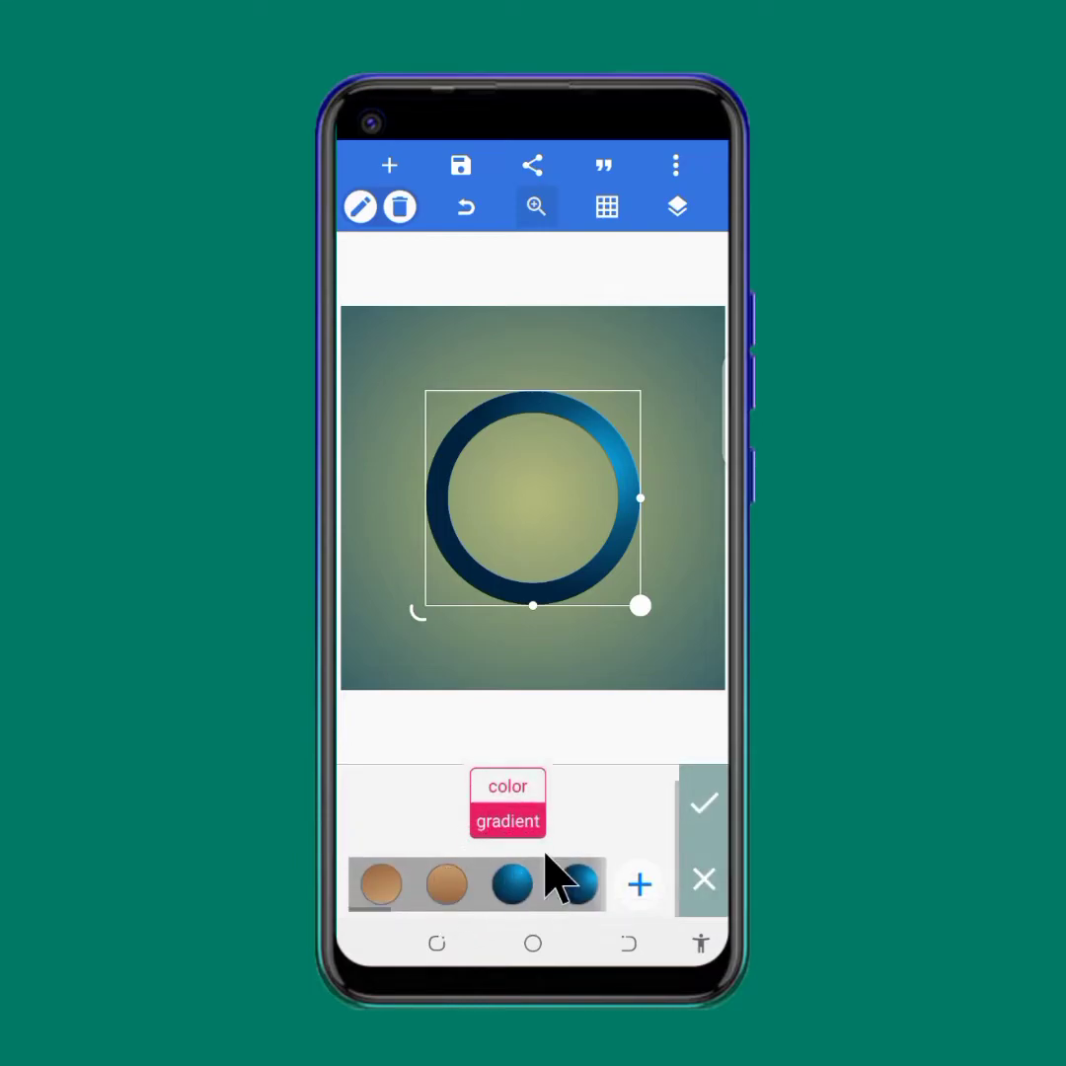
click(507, 786)
drag(530, 888, 460, 884)
drag(588, 895, 419, 875)
drag(582, 889, 476, 891)
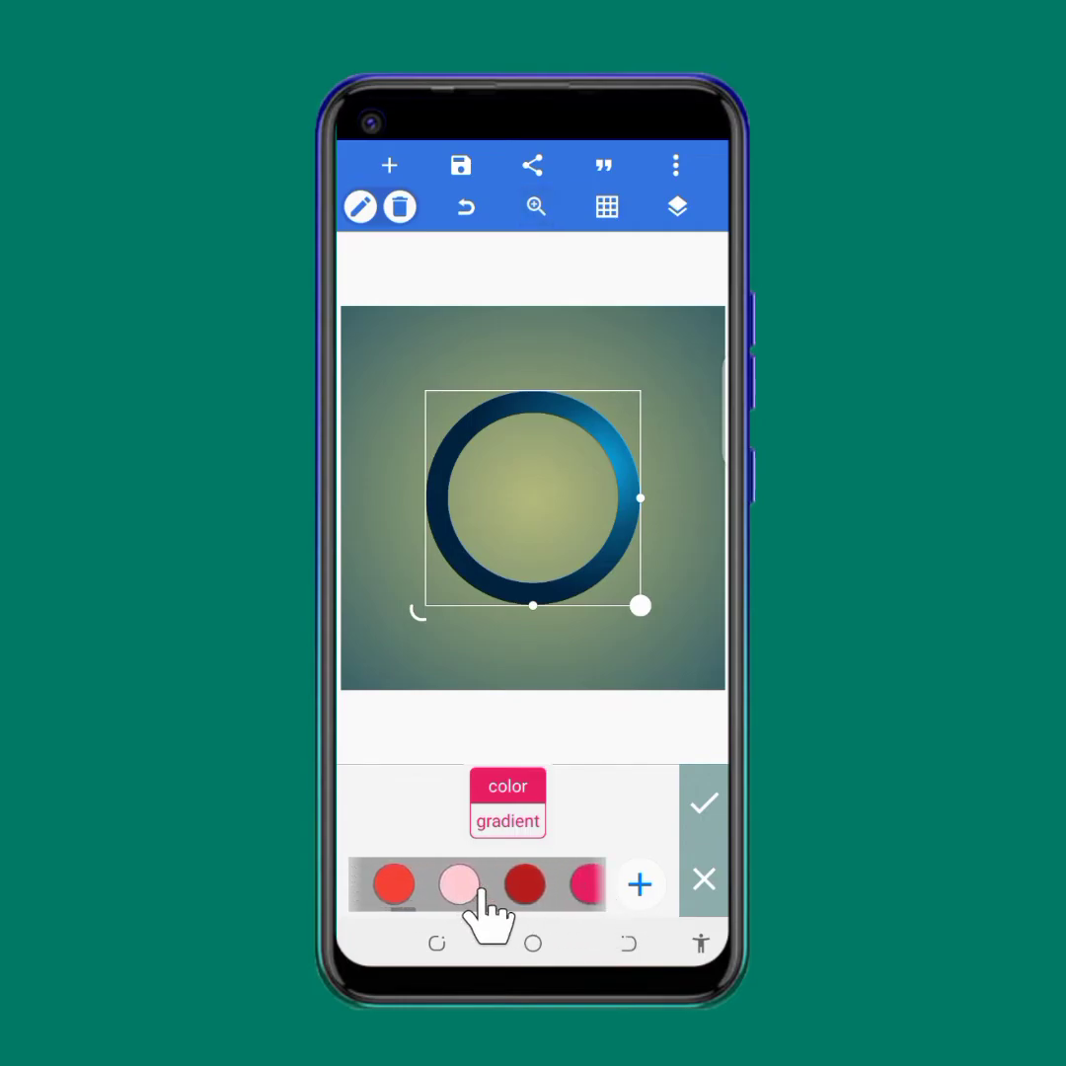
click(472, 888)
drag(523, 881, 415, 889)
drag(519, 912, 417, 905)
drag(523, 900, 405, 905)
click(533, 889)
click(614, 476)
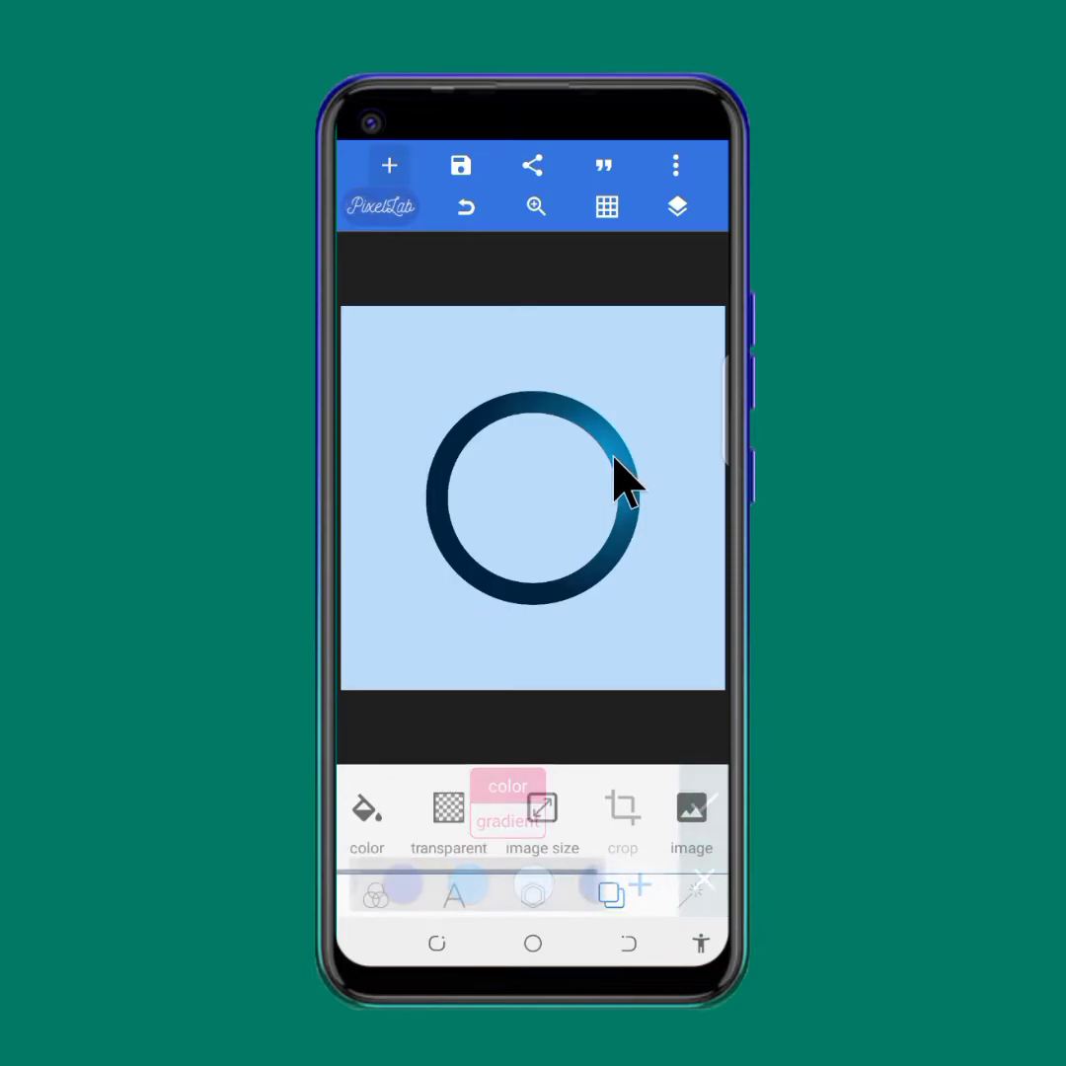
- Move the blue ring a little to the left of the canvas centre
drag(614, 476, 578, 469)
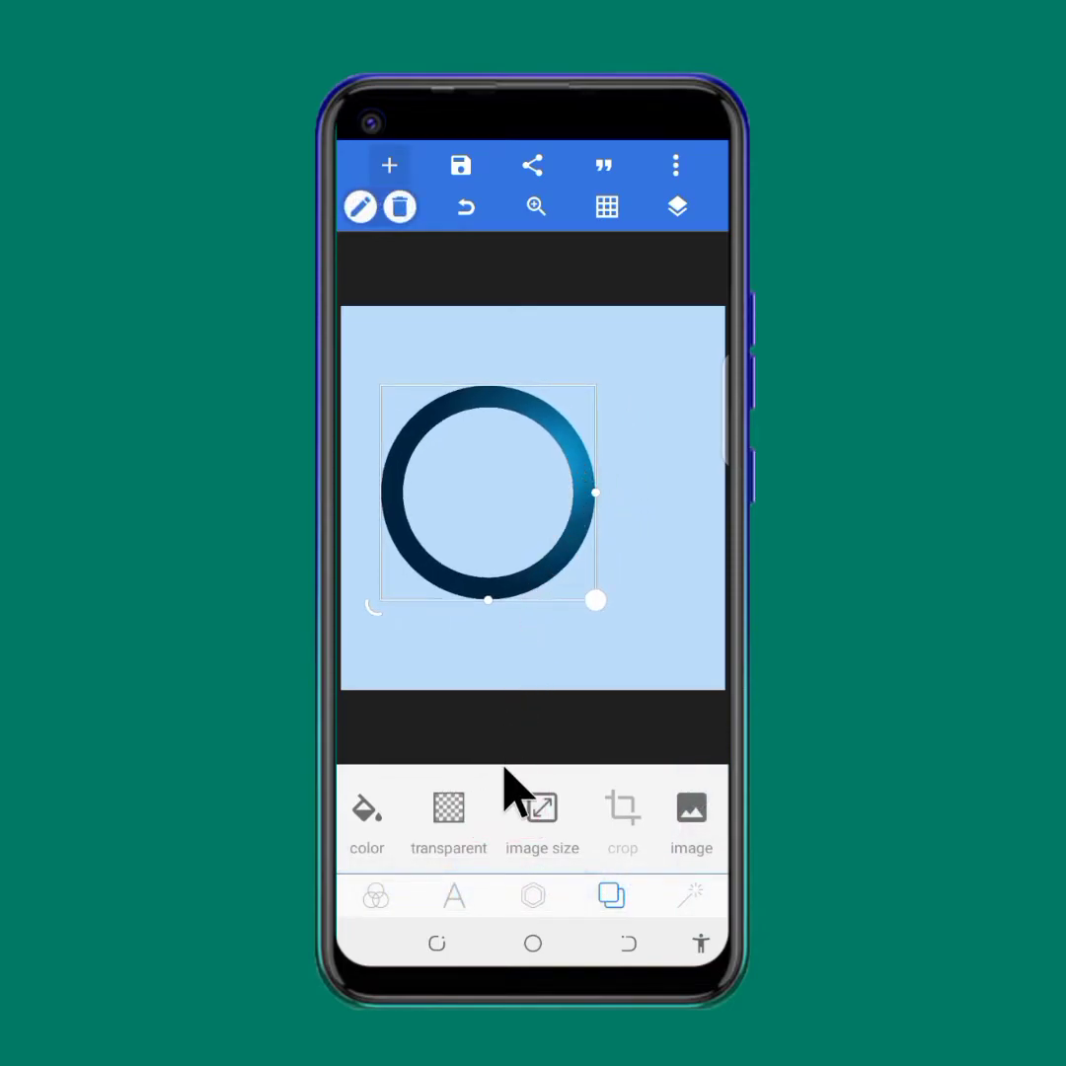
click(631, 410)
click(558, 436)
drag(419, 552, 454, 558)
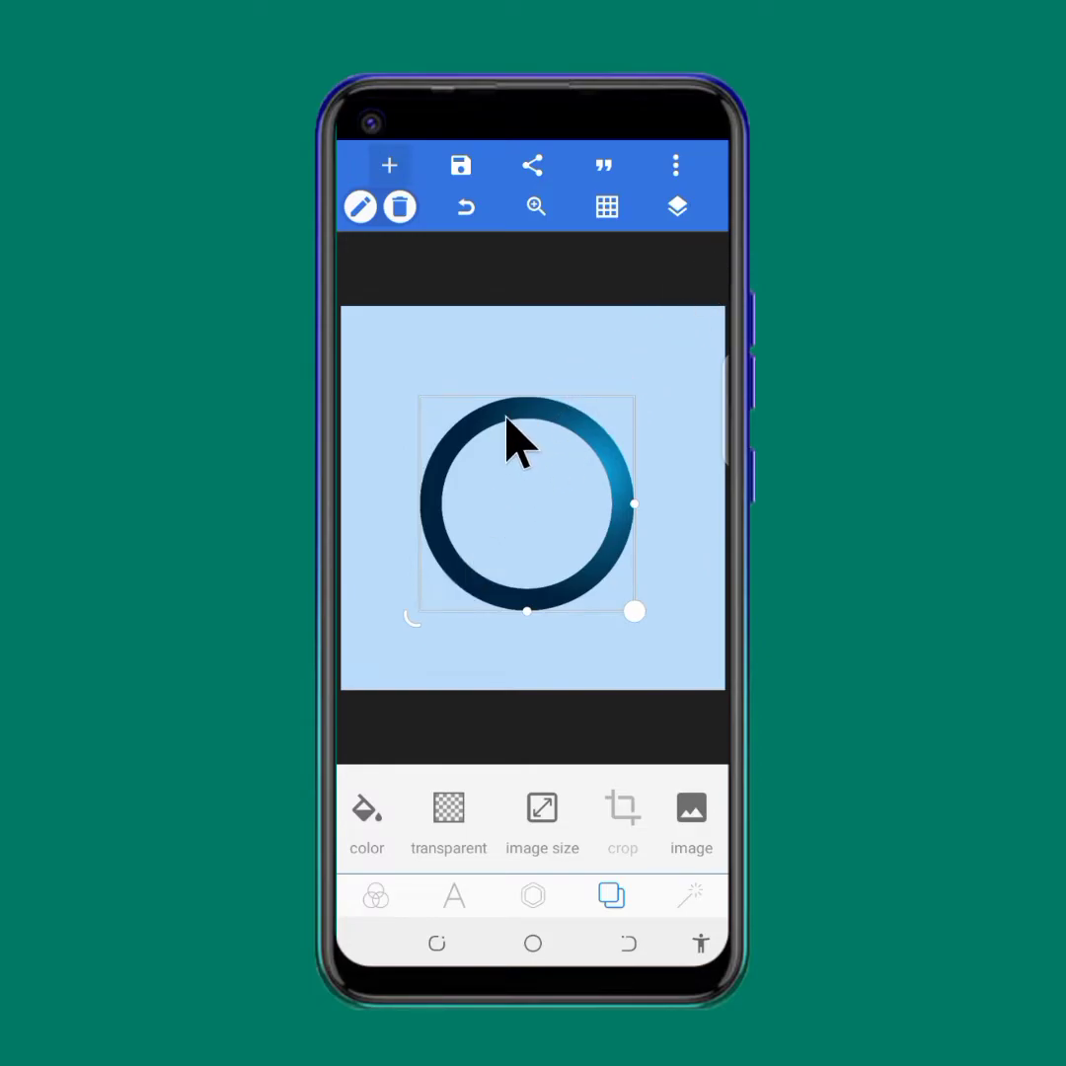
drag(506, 424, 474, 429)
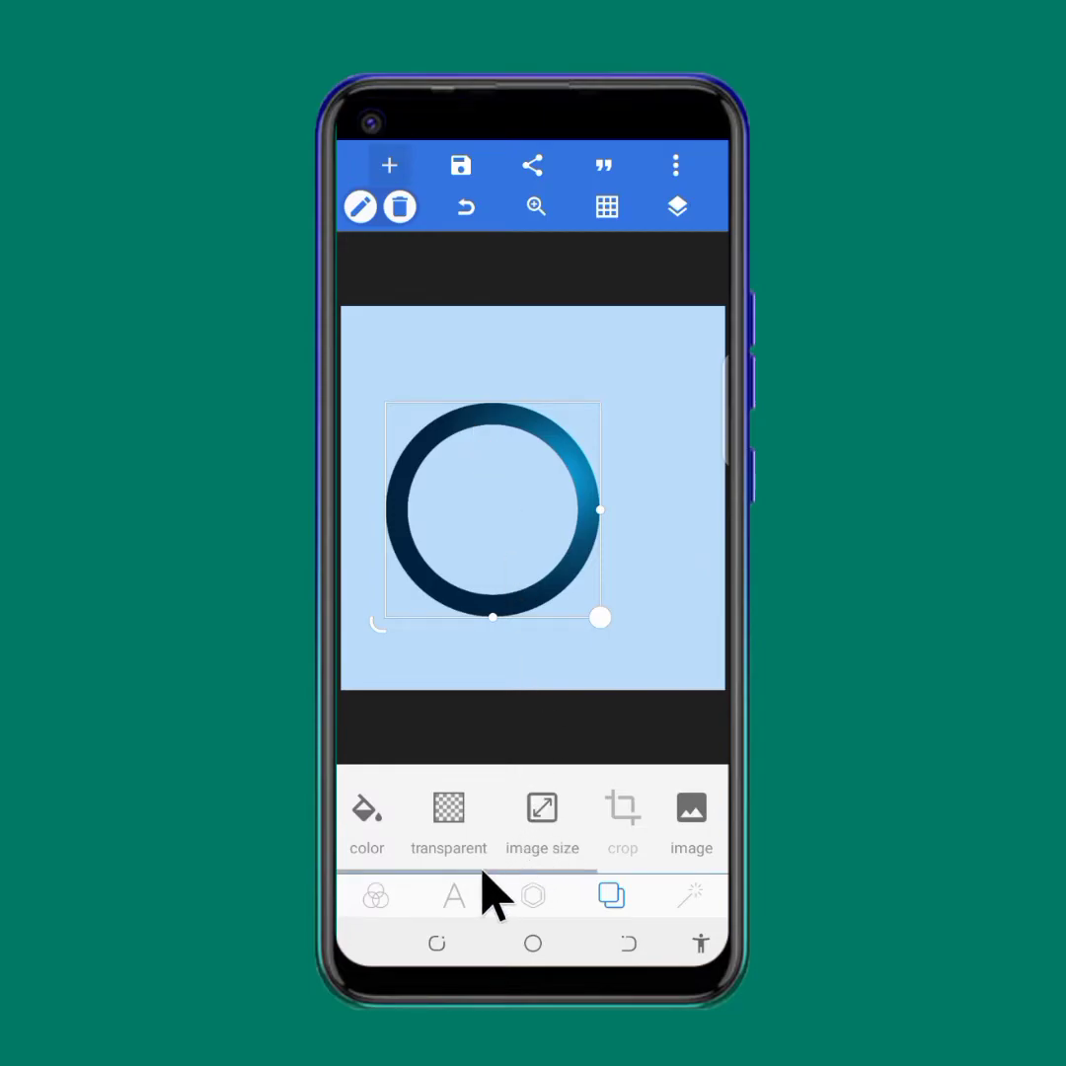
- Duplicate the ring, shrink the copy to about three quarters, and place it overlapping the original's right side
click(529, 893)
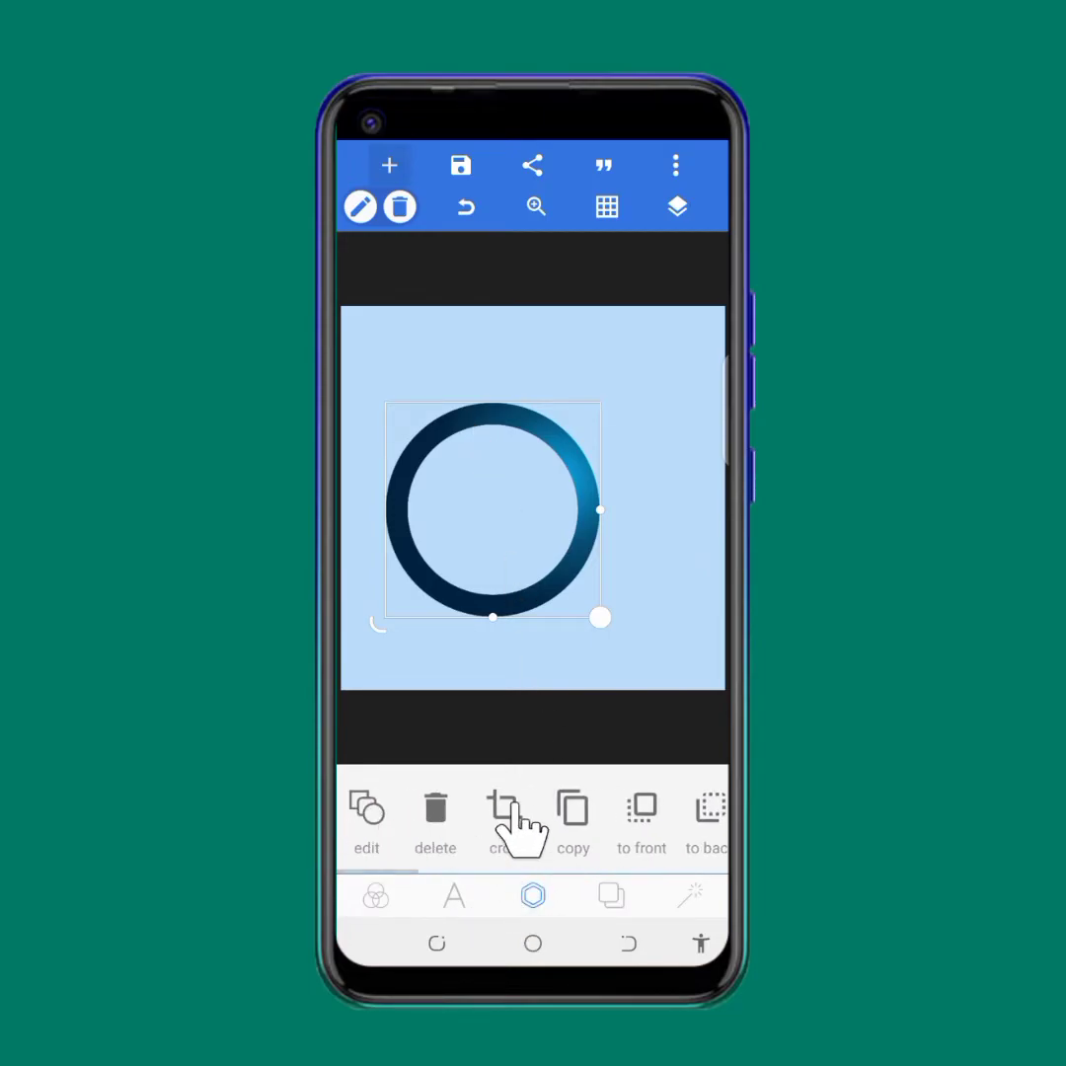
click(577, 819)
drag(493, 566, 623, 607)
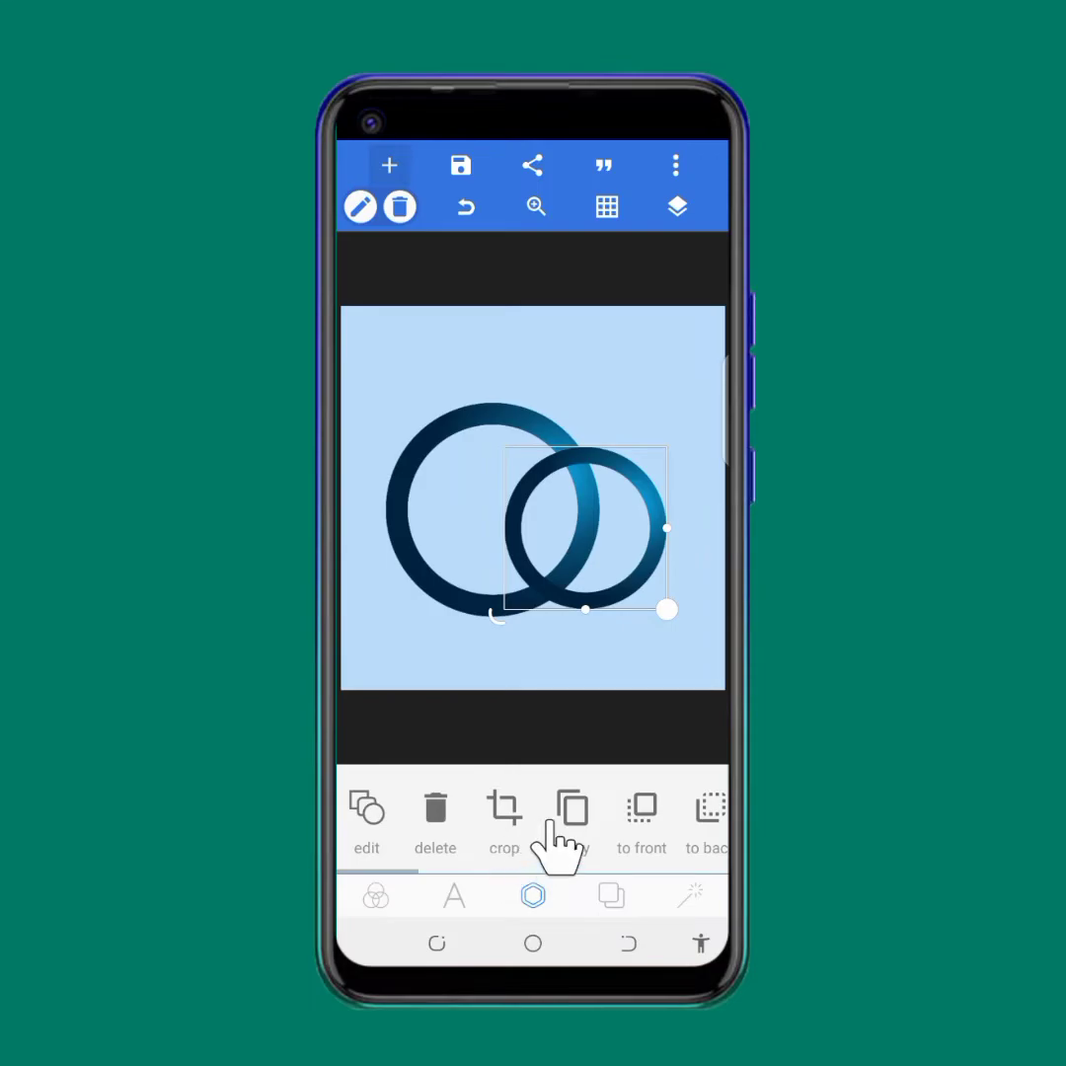
drag(621, 692, 622, 681)
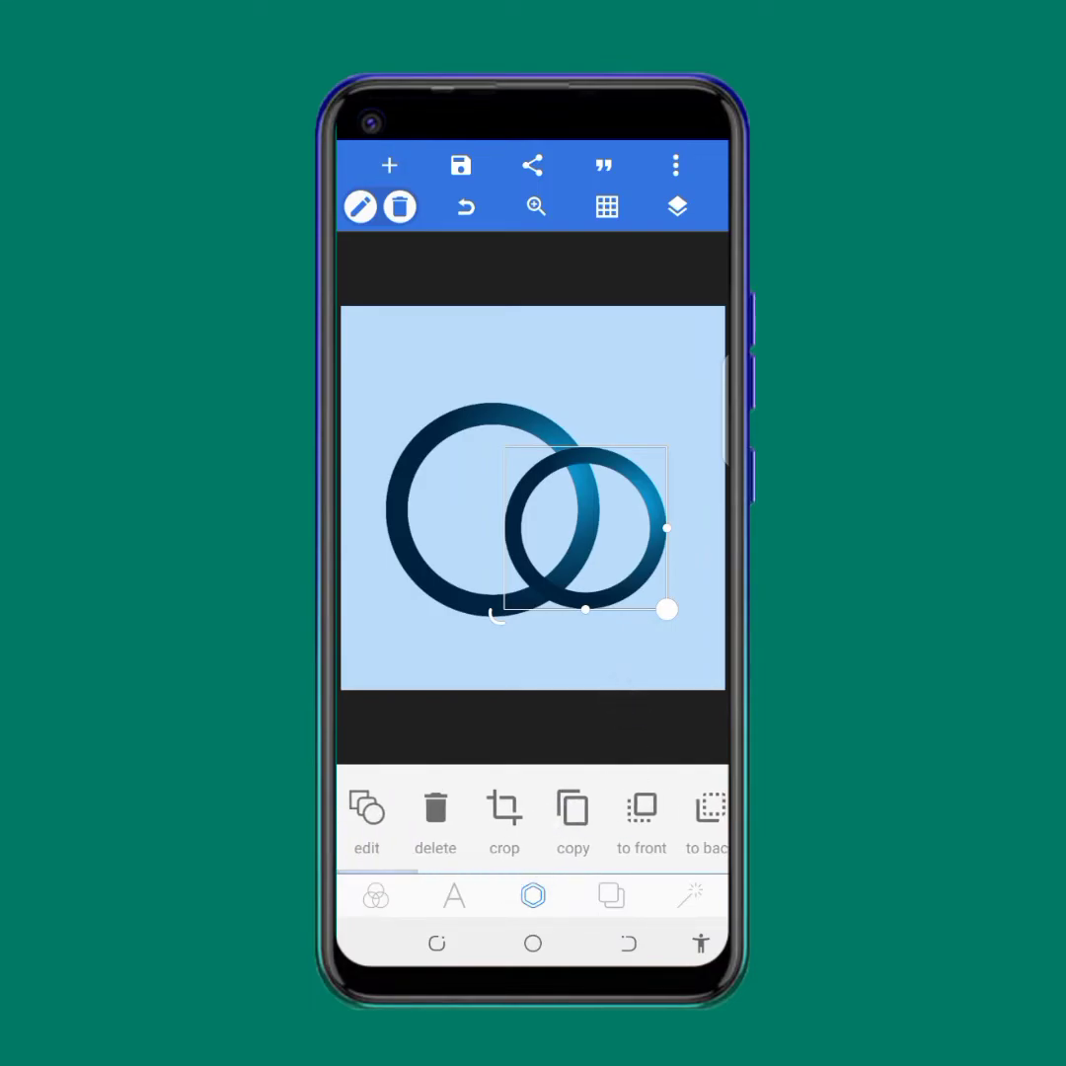
- Edit the smaller ring and apply a different blue radial gradient preset to its stroke
click(365, 815)
scroll(597, 790, down, 3)
scroll(605, 805, down, 10)
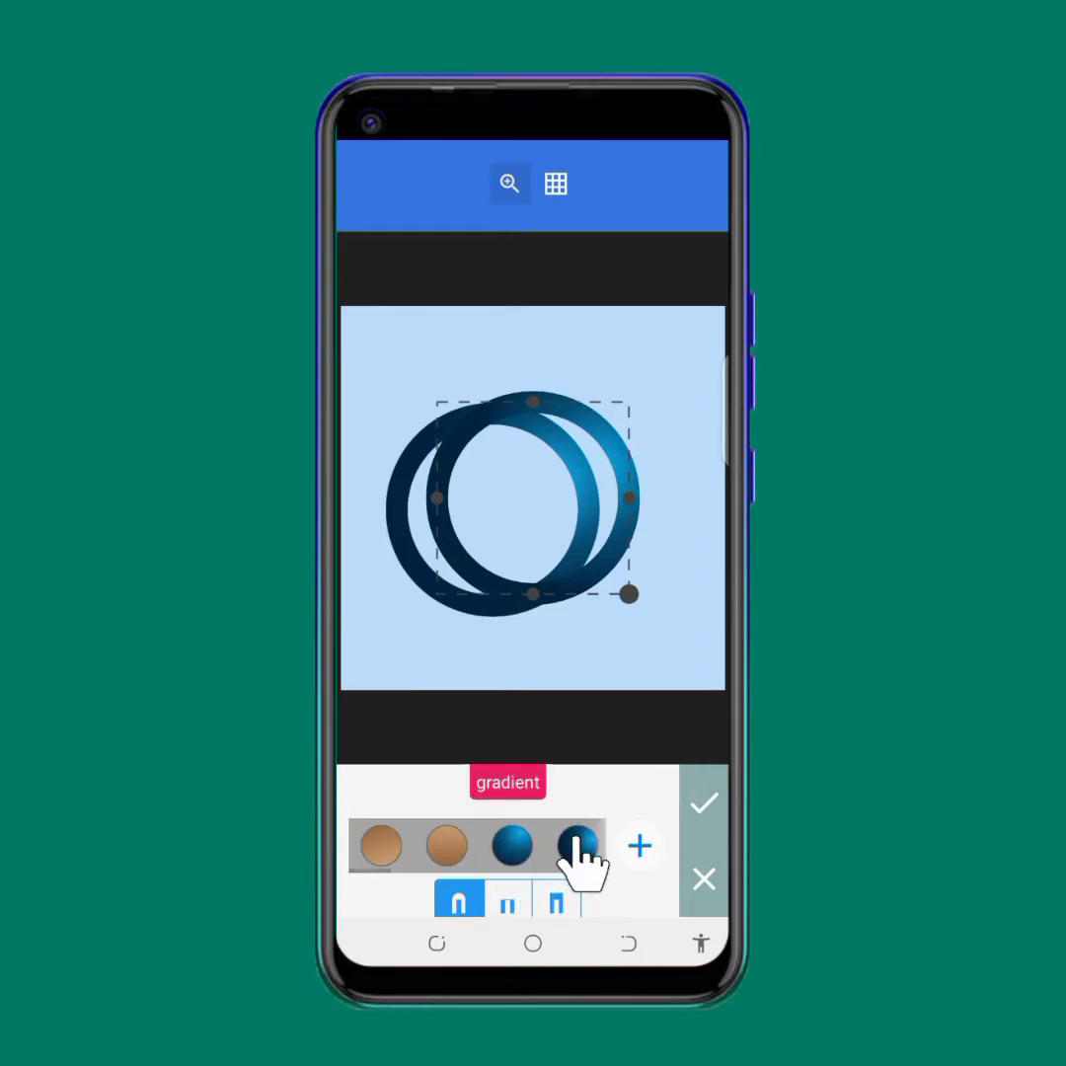
drag(592, 847, 420, 854)
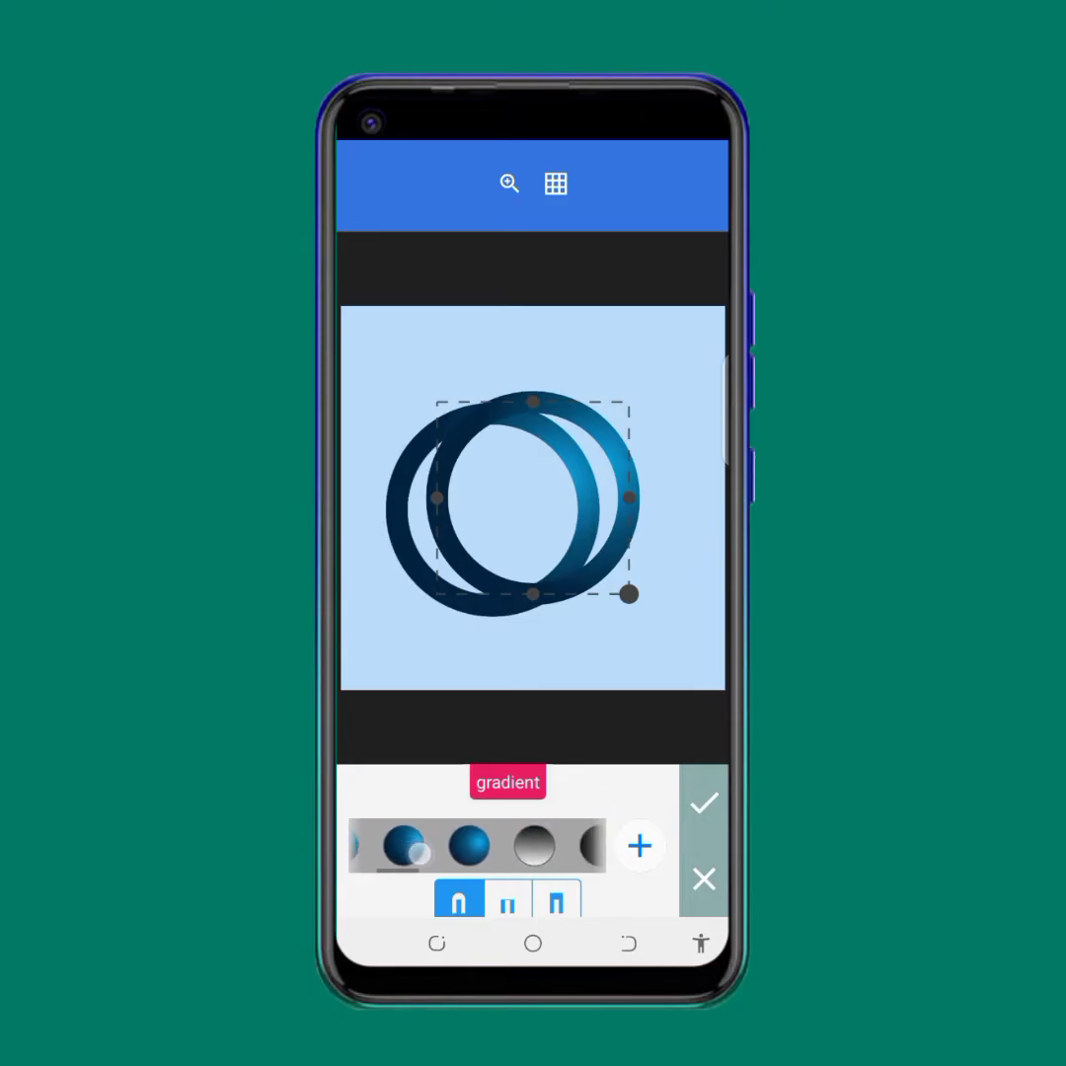
click(413, 849)
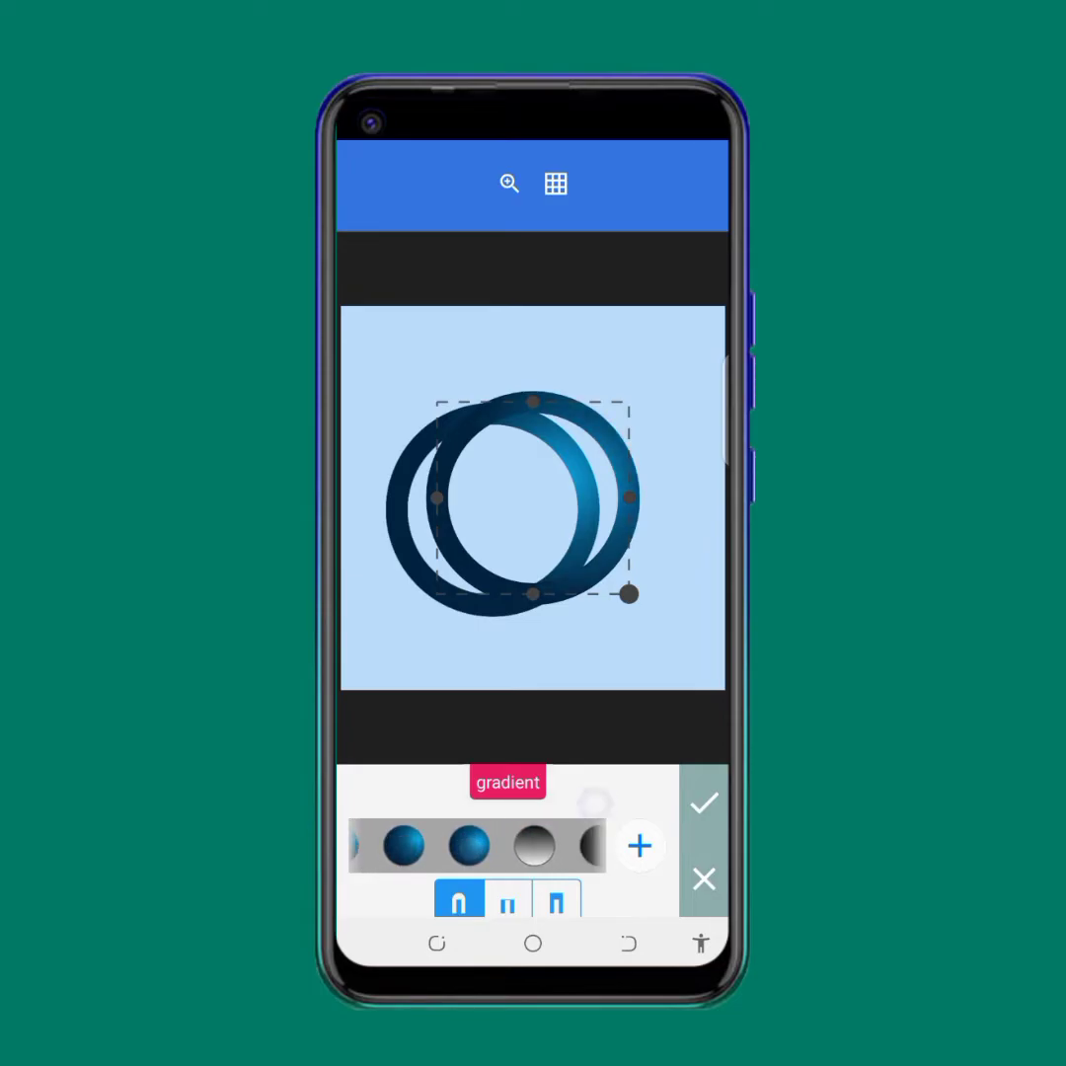
- Move the bright centre of the smaller ring's radial stroke gradient to the left side of the gradient area
click(640, 847)
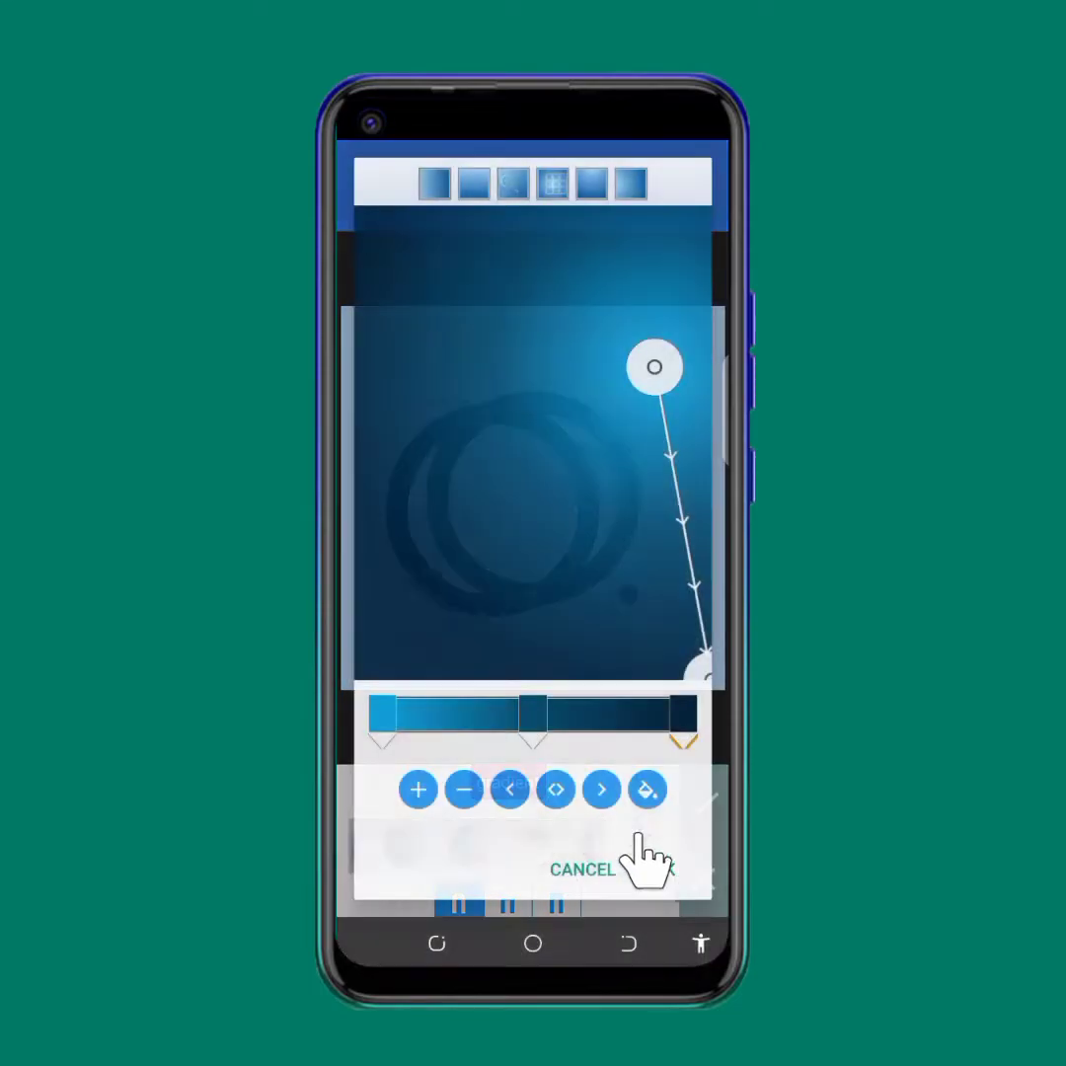
drag(655, 360, 432, 459)
click(664, 869)
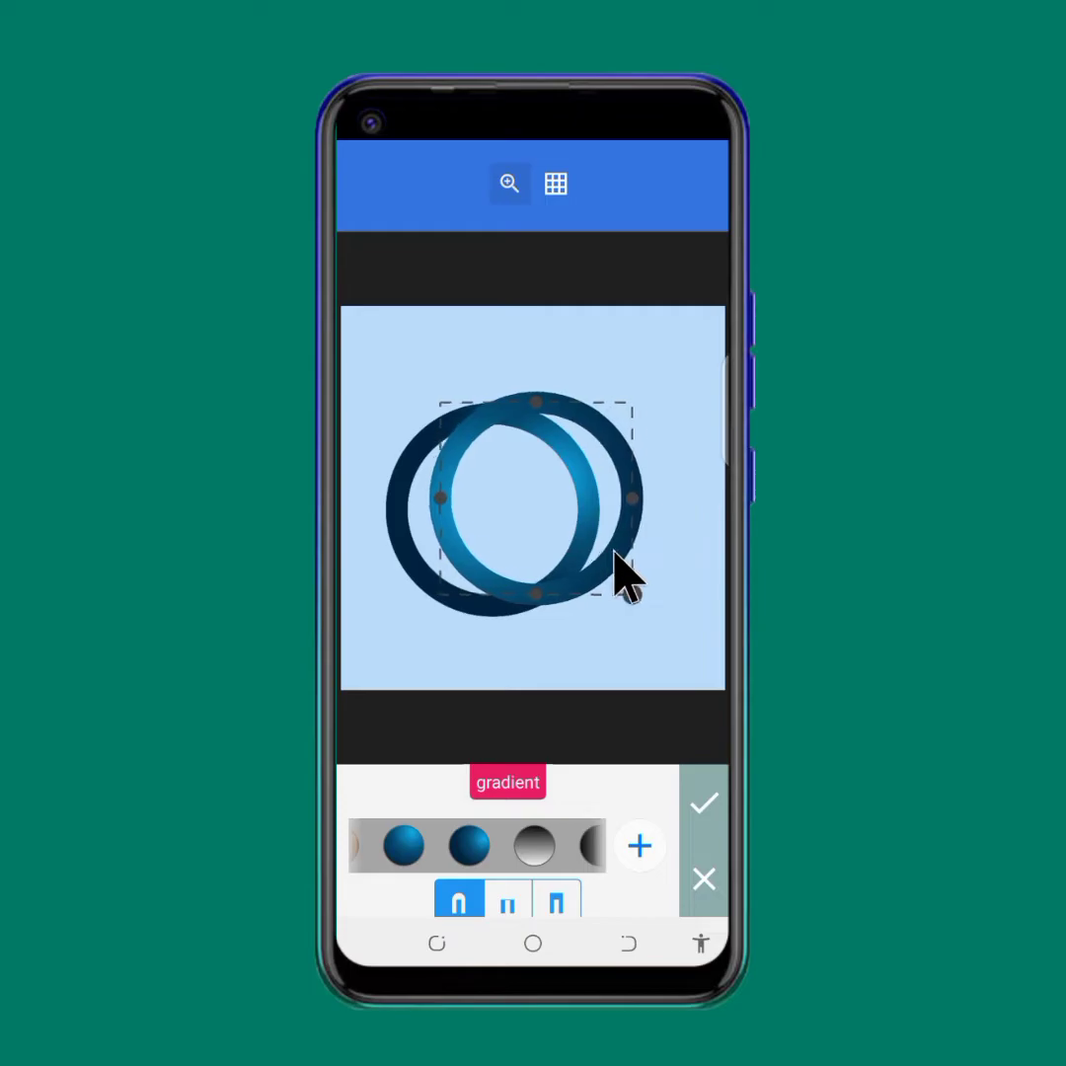
drag(614, 567, 626, 584)
- Change the smaller ring's stroke gradient to linear, running from bright blue at lower left to dark navy at upper right
click(640, 847)
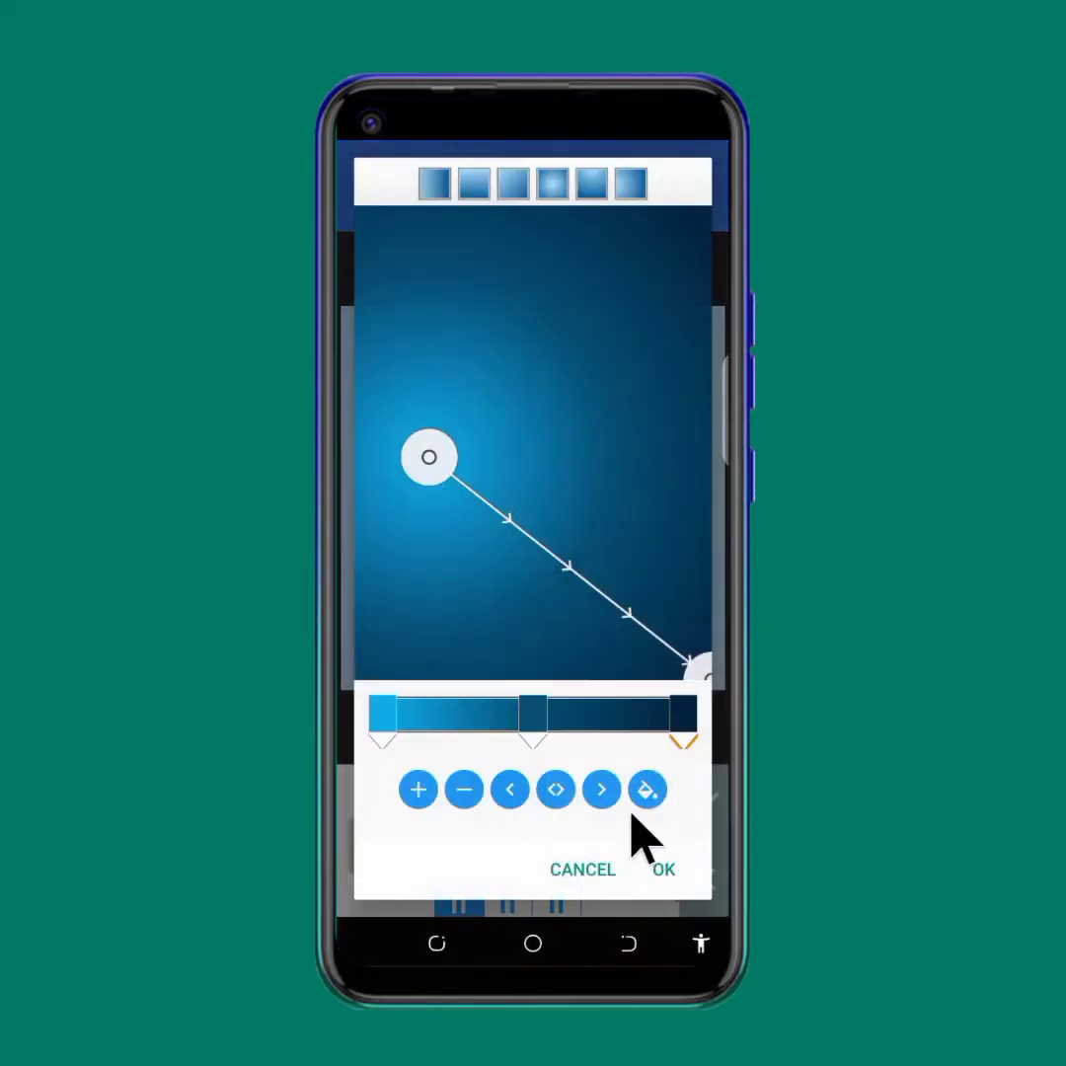
drag(427, 449, 533, 446)
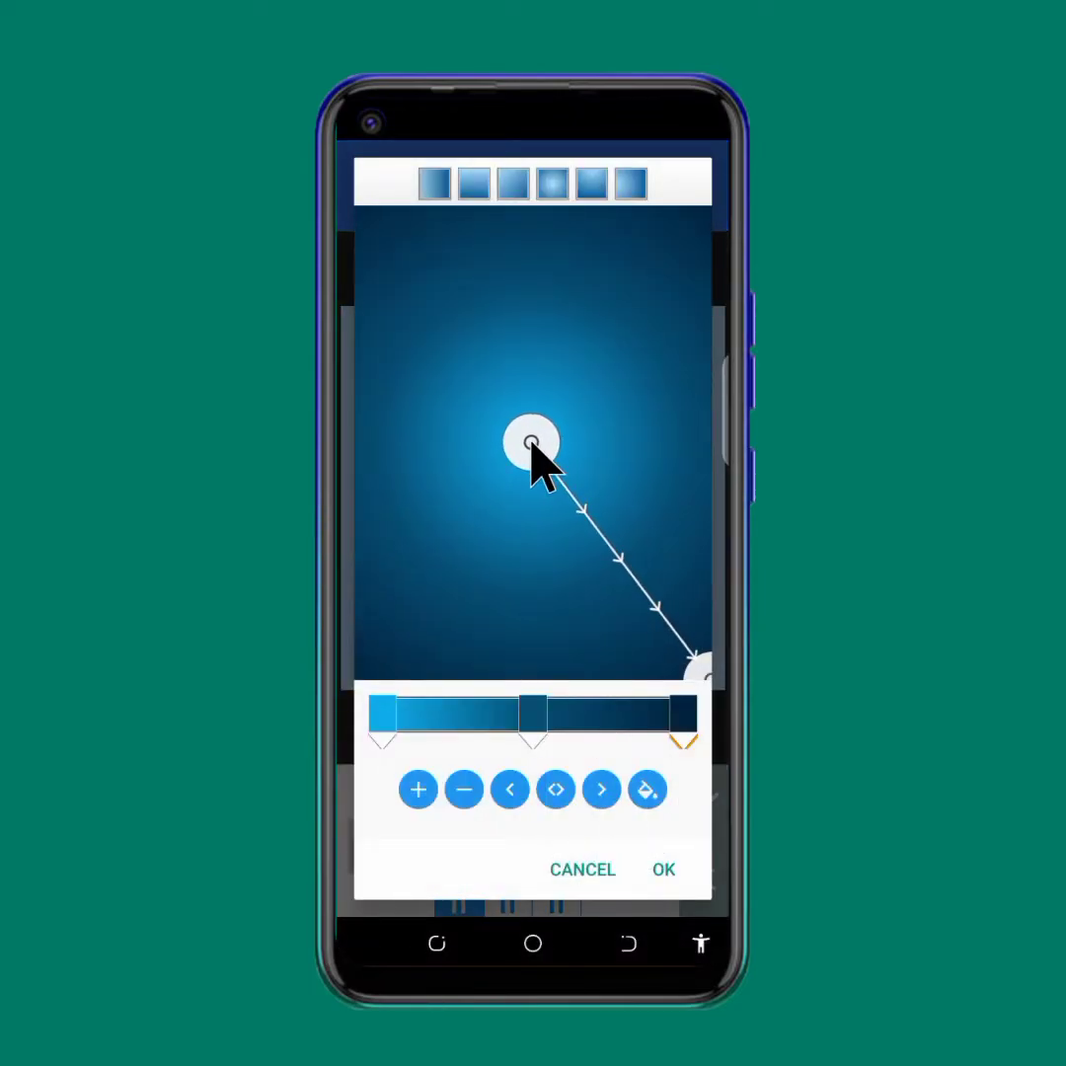
click(441, 191)
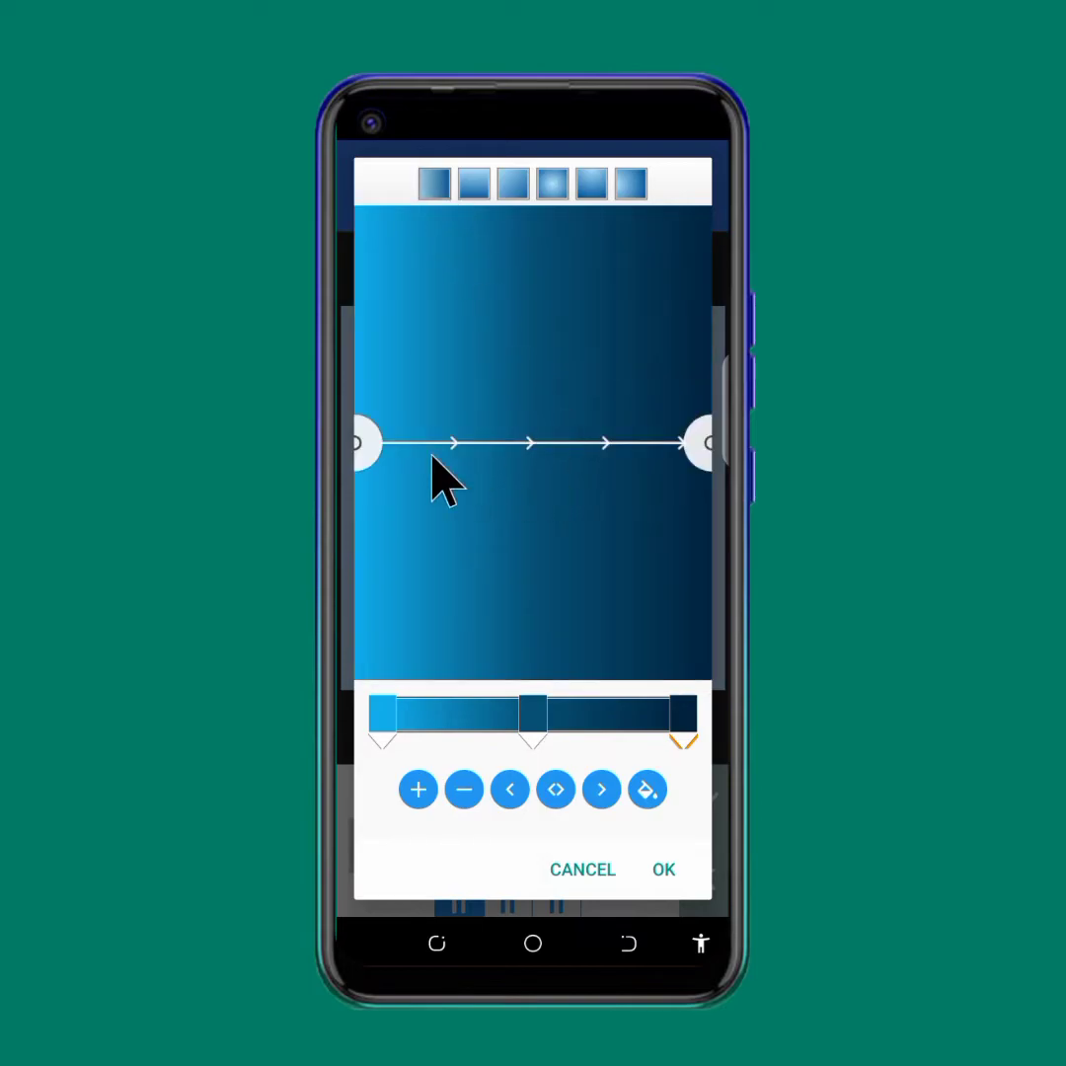
drag(367, 444, 427, 440)
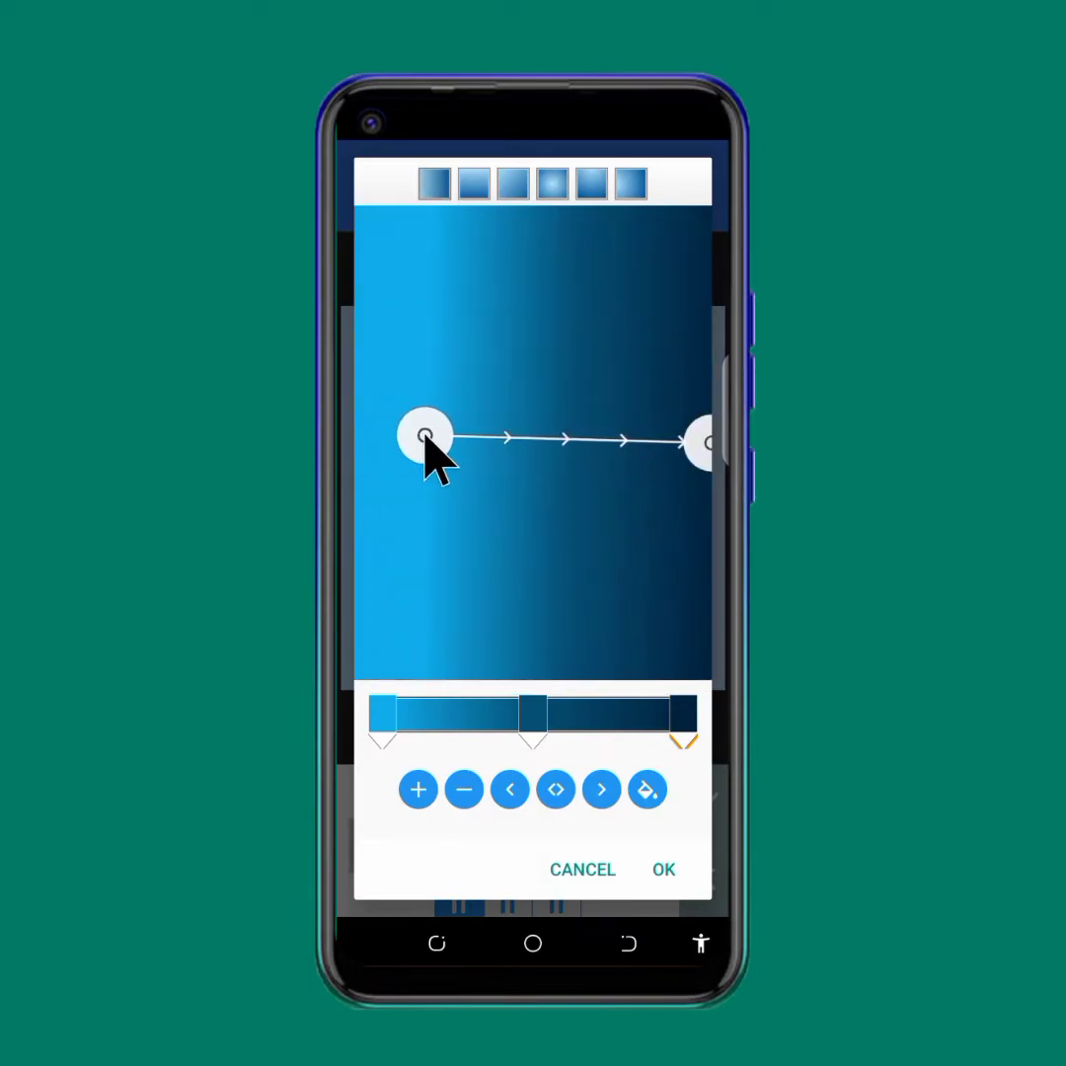
drag(690, 447, 352, 729)
drag(431, 445, 411, 405)
drag(361, 690, 709, 345)
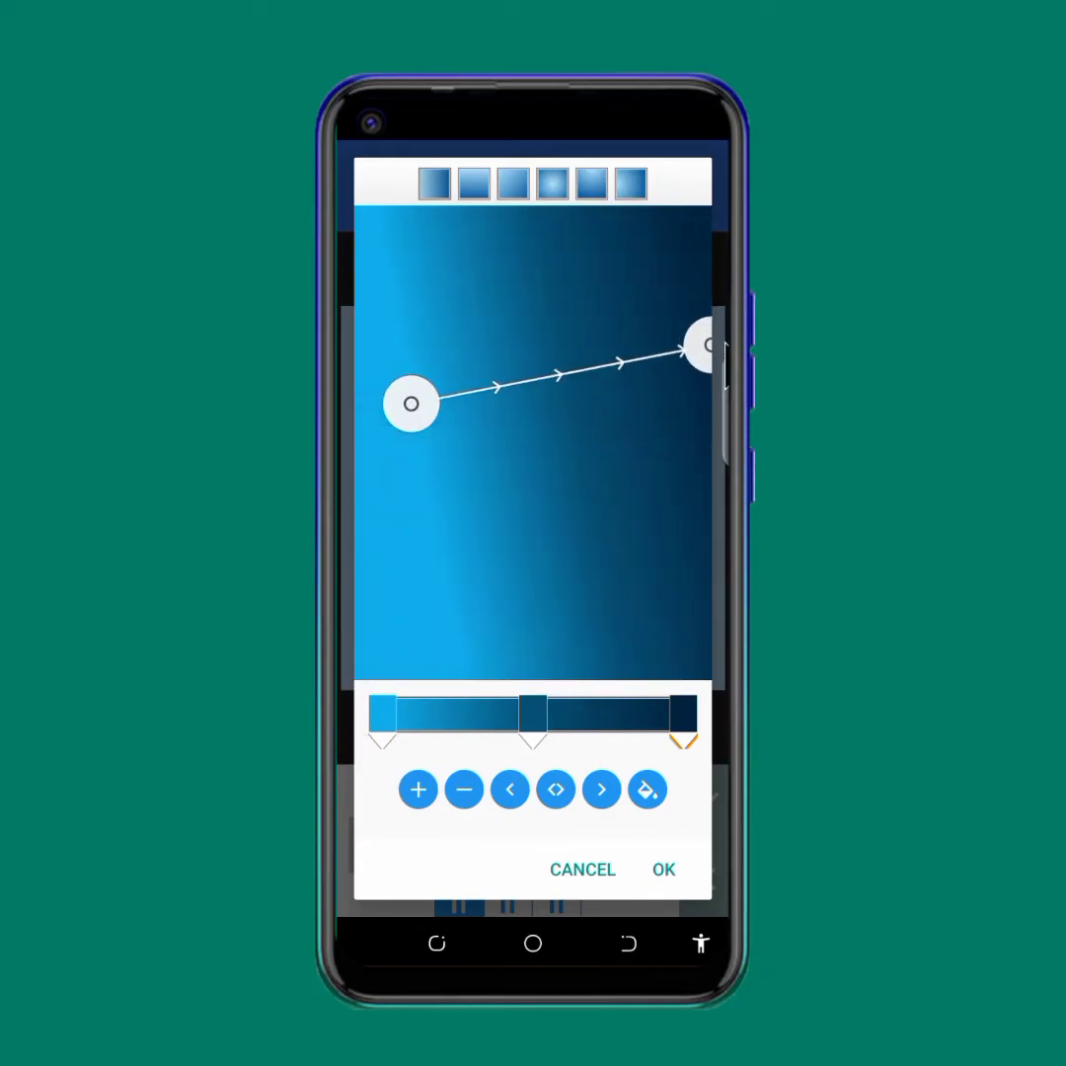
drag(395, 413, 371, 534)
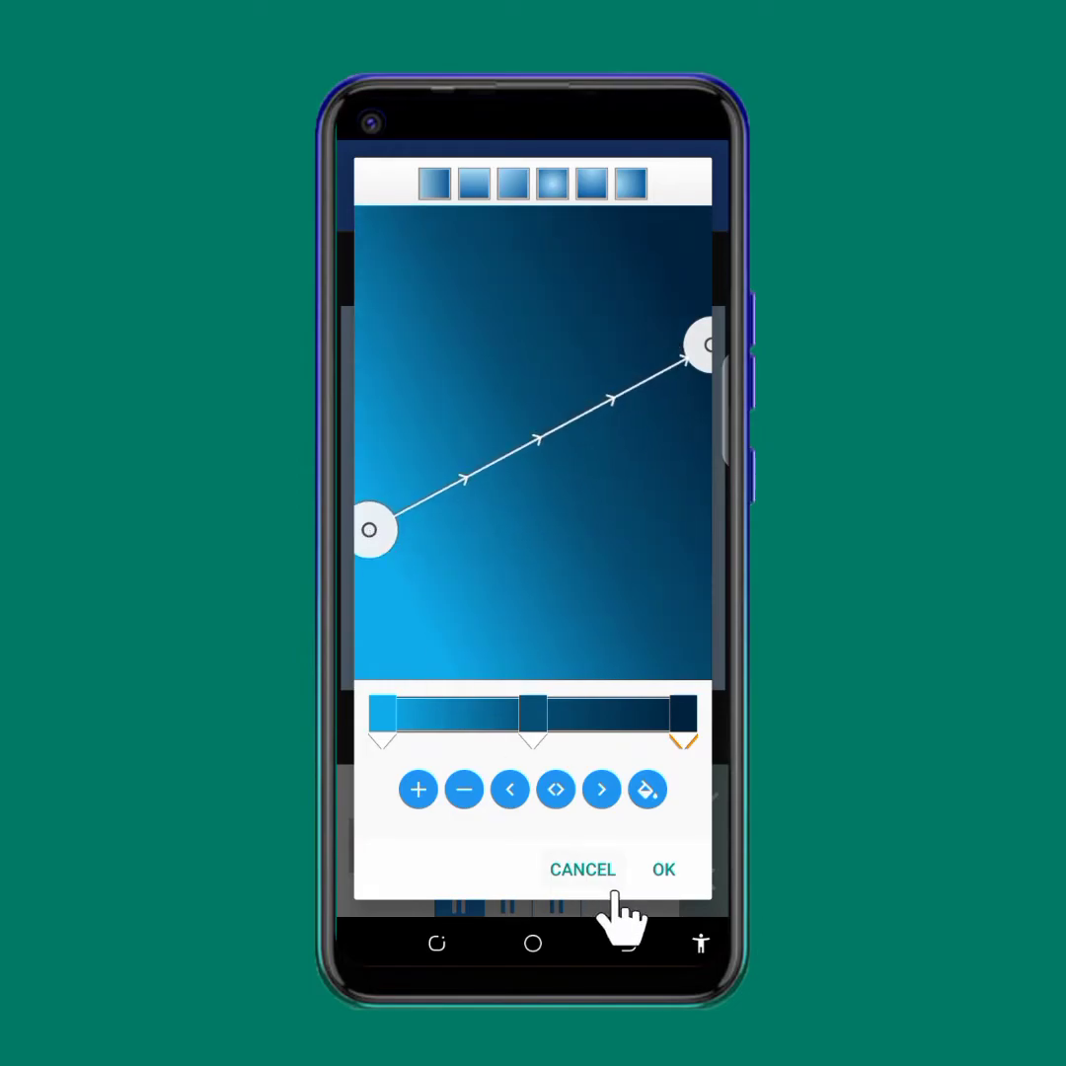
click(664, 869)
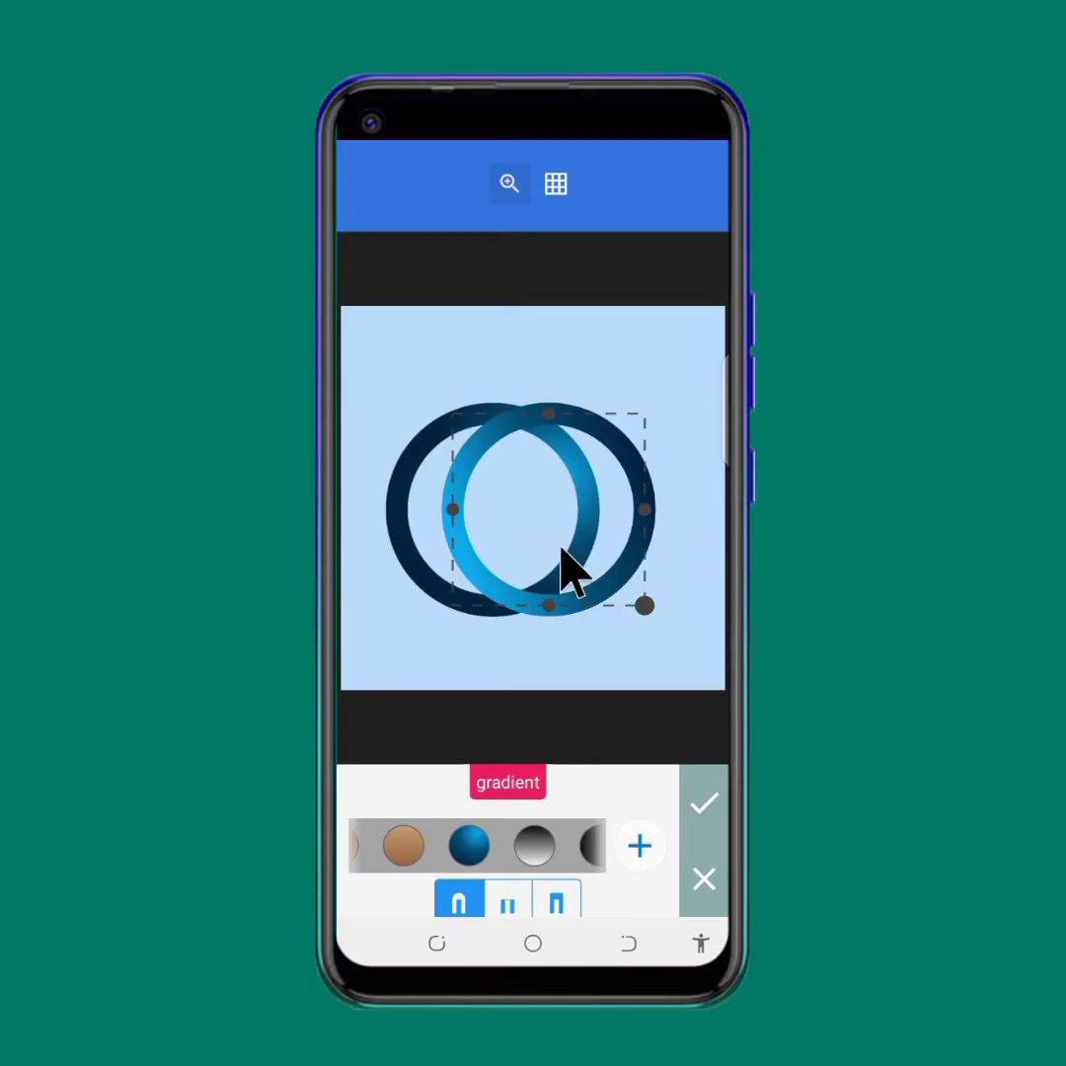
- Redirect the ring's linear gradient so bright blue starts at upper left and dark navy ends at lower right
click(640, 846)
drag(404, 525, 523, 303)
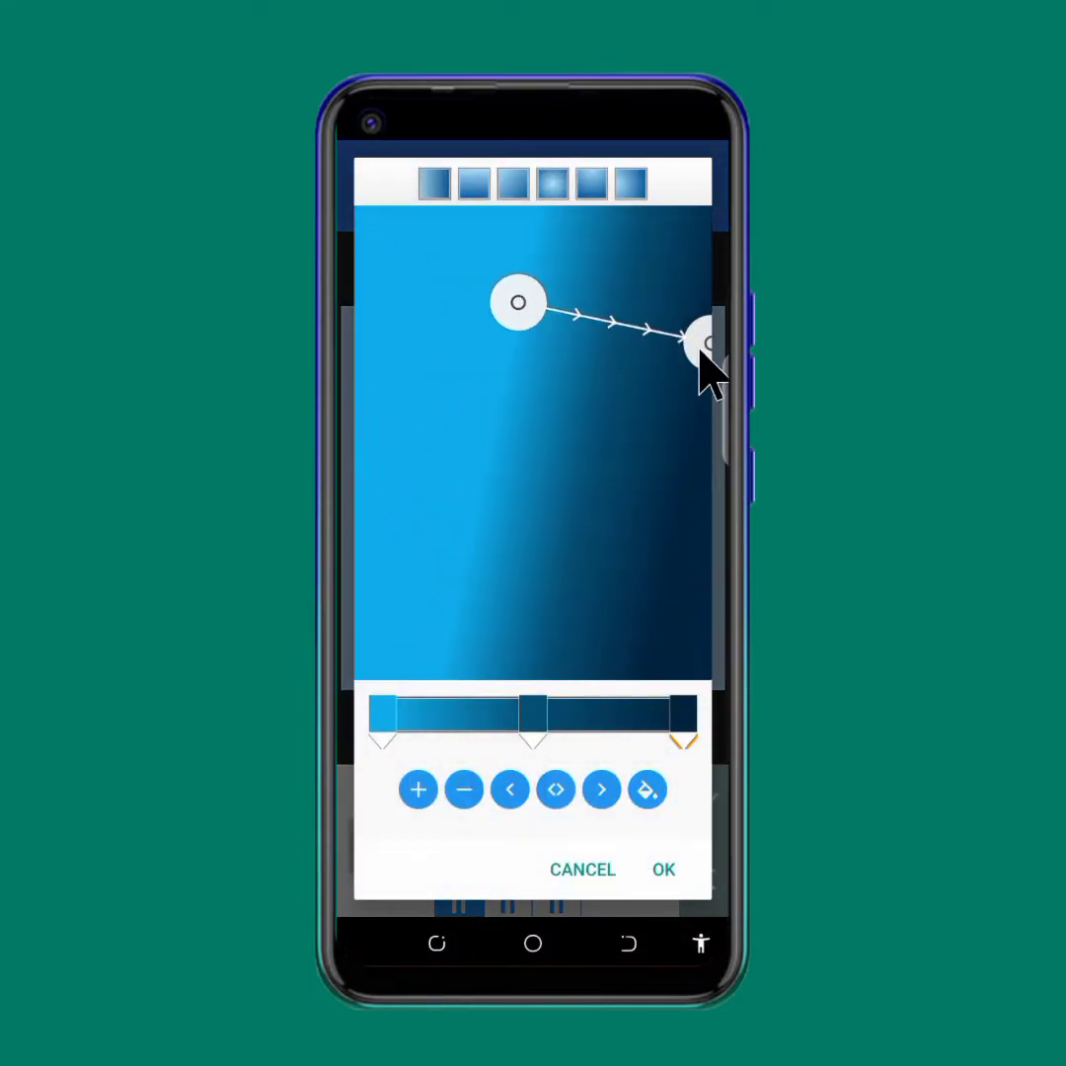
drag(707, 353, 707, 514)
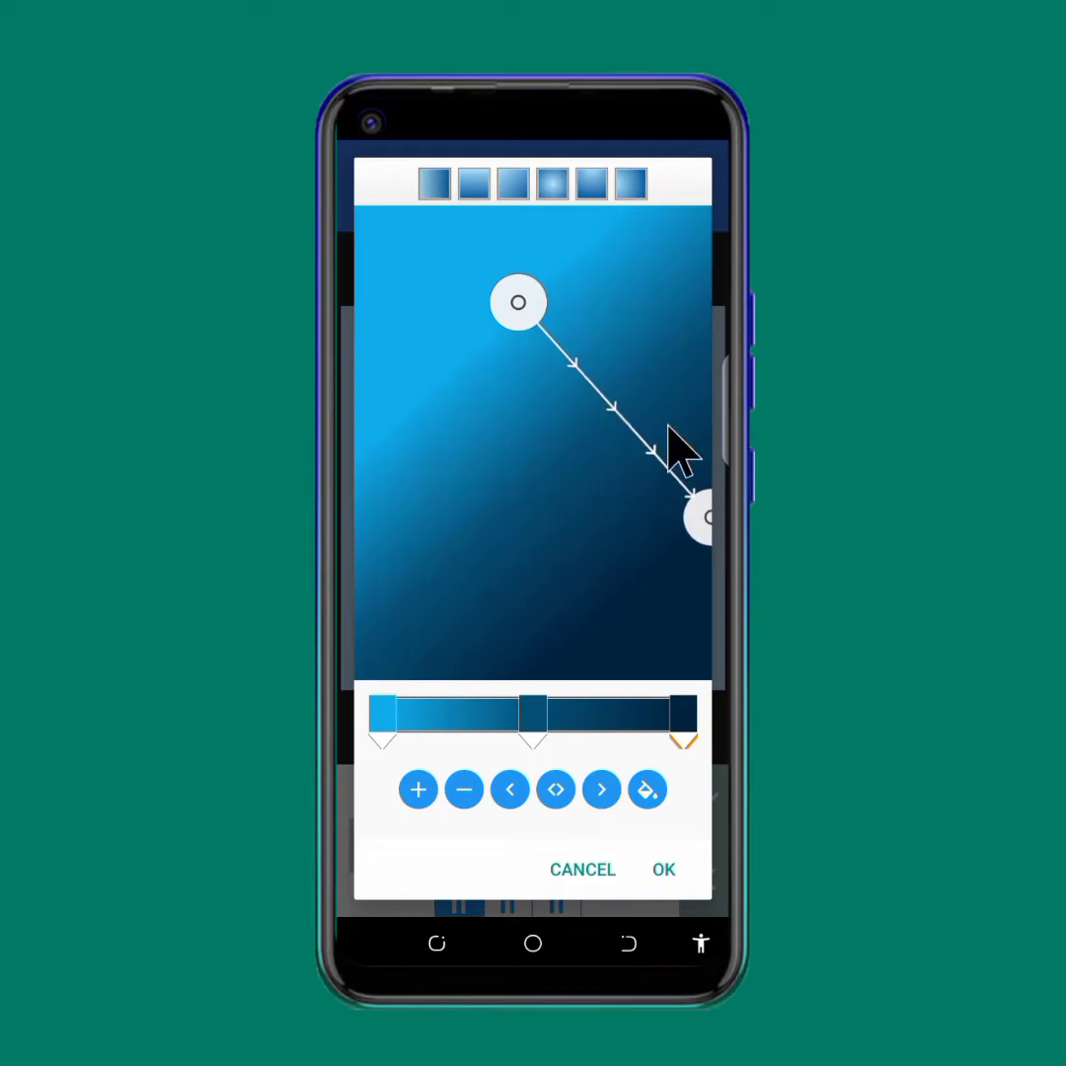
drag(520, 293, 488, 353)
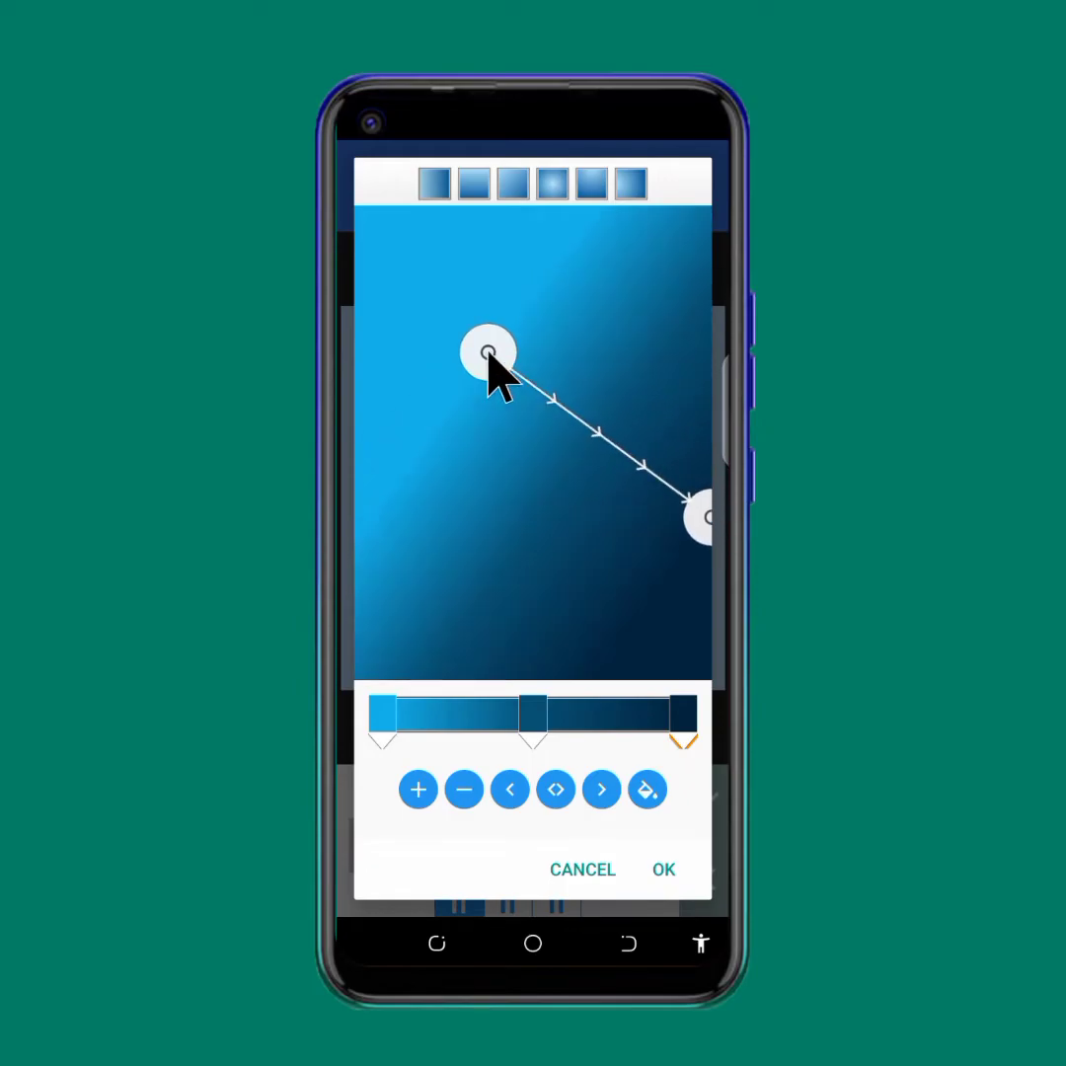
click(681, 861)
- Apply the shape edit, shrink the bright blue ring slightly, and place it overlapping the darker ring's lower right
drag(622, 572, 610, 619)
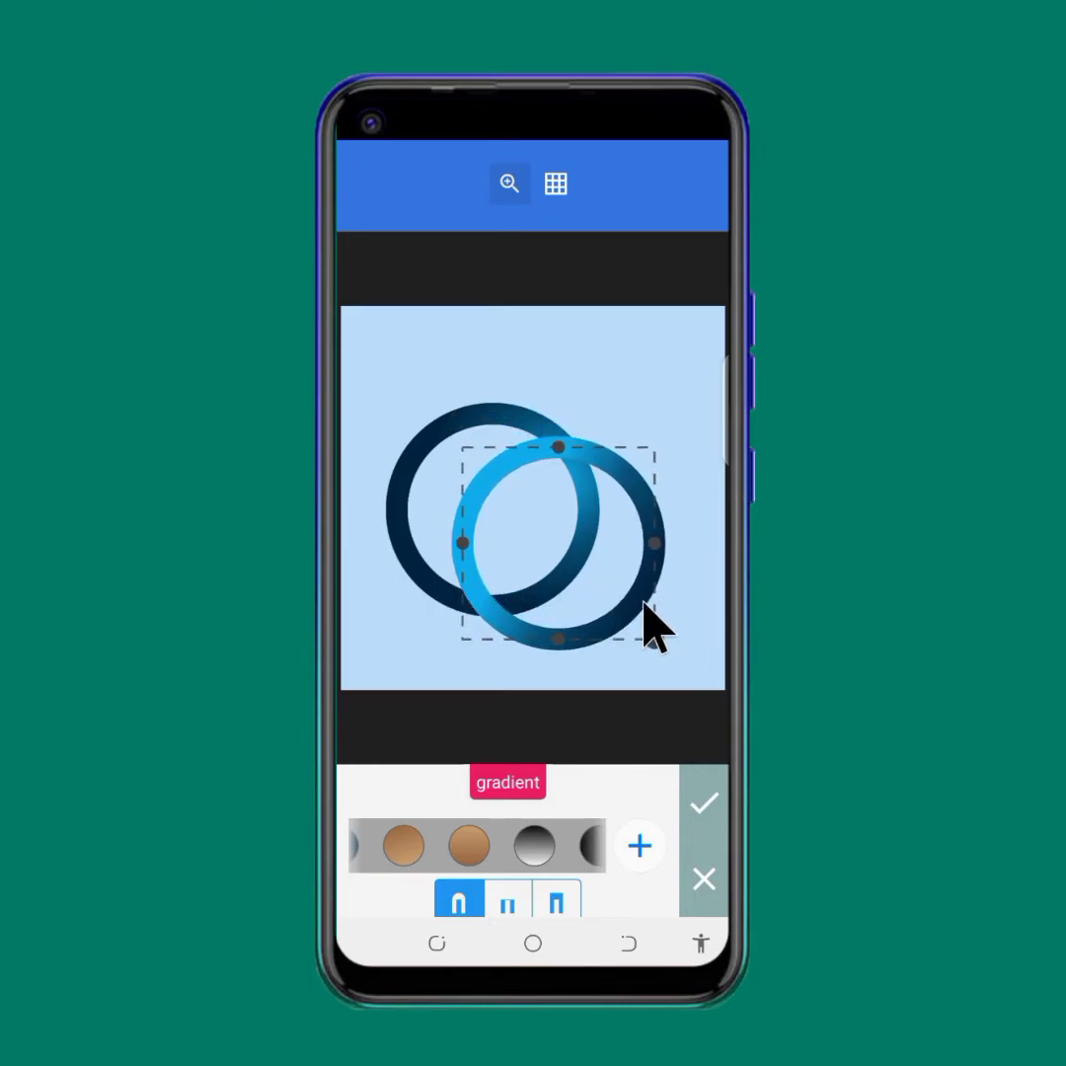
click(705, 804)
click(667, 550)
click(657, 541)
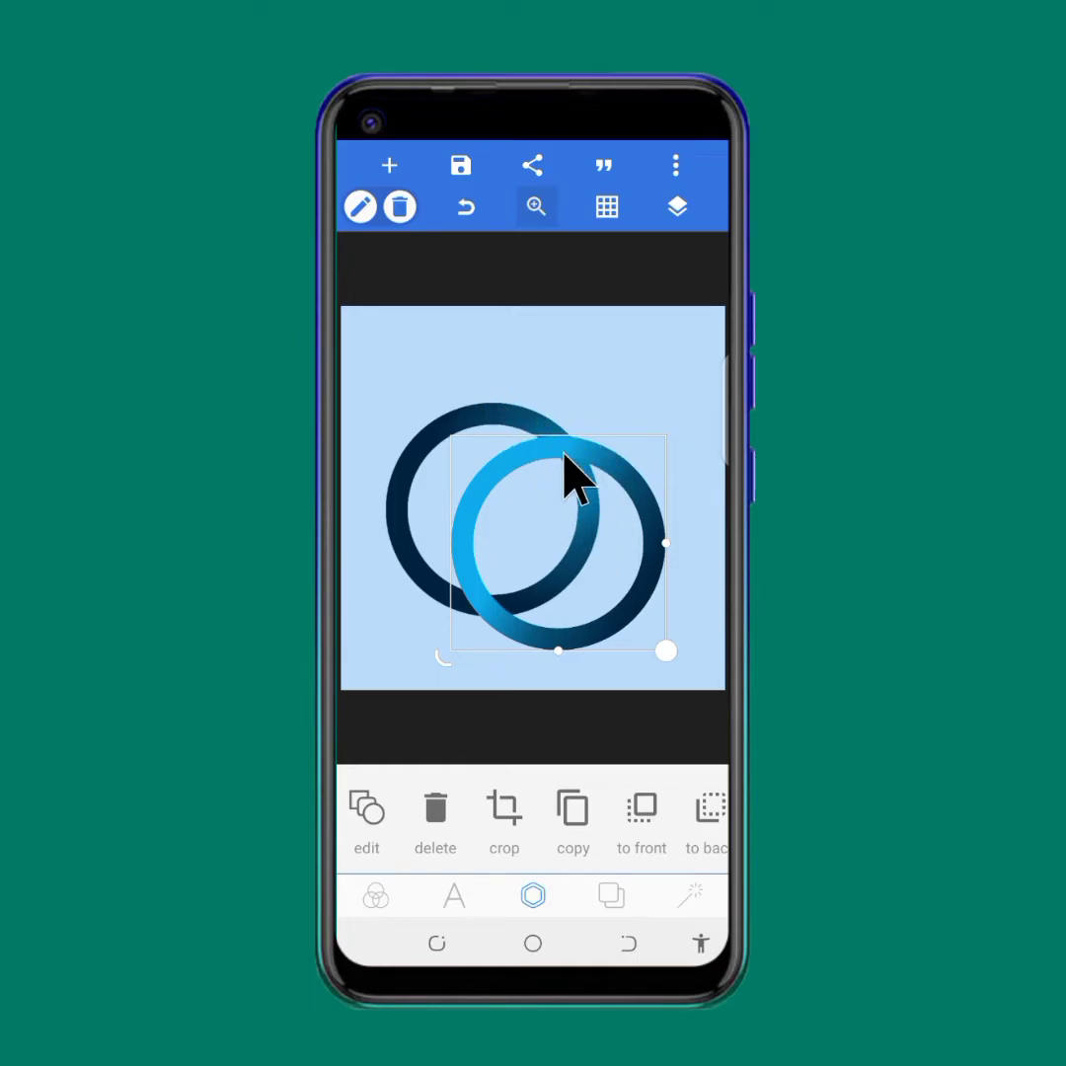
drag(564, 456, 566, 451)
drag(659, 645, 633, 624)
- Enable an inward mask on the smaller ring and gather its points around the rings' lower crossing
mouse_move(599, 731)
mouse_down()
mouse_move(597, 719)
mouse_move(493, 838)
mouse_move(464, 838)
mouse_up()
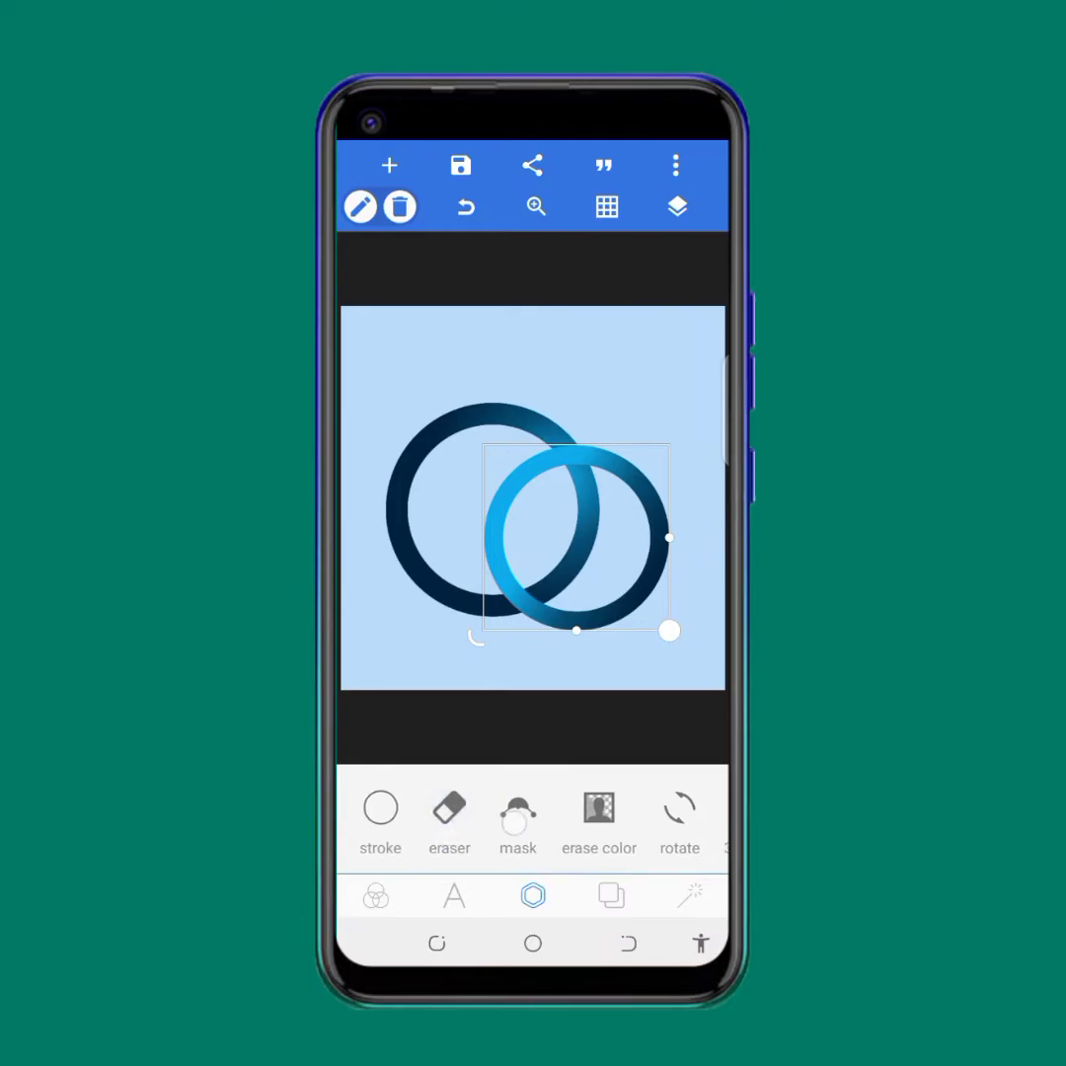
click(518, 811)
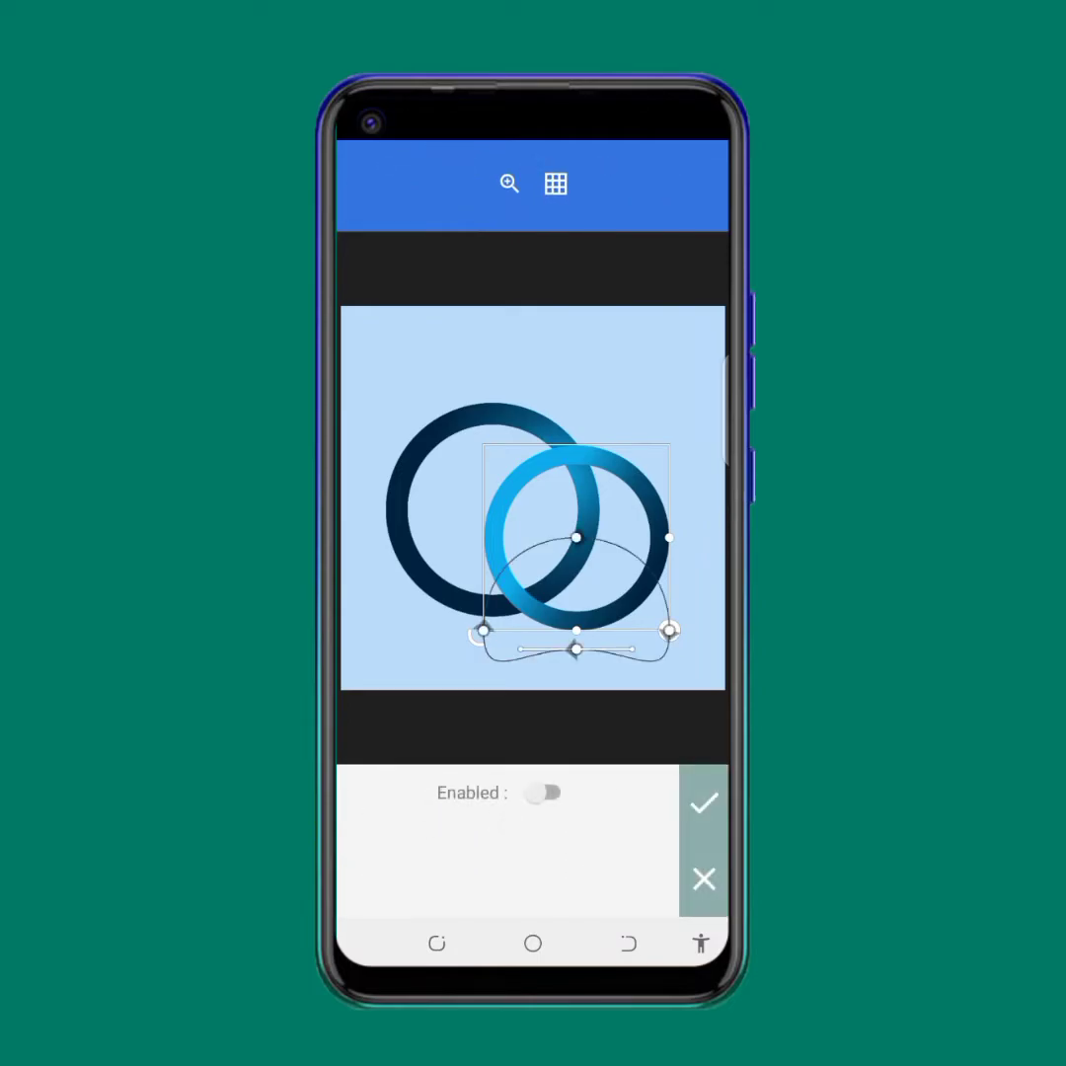
click(544, 793)
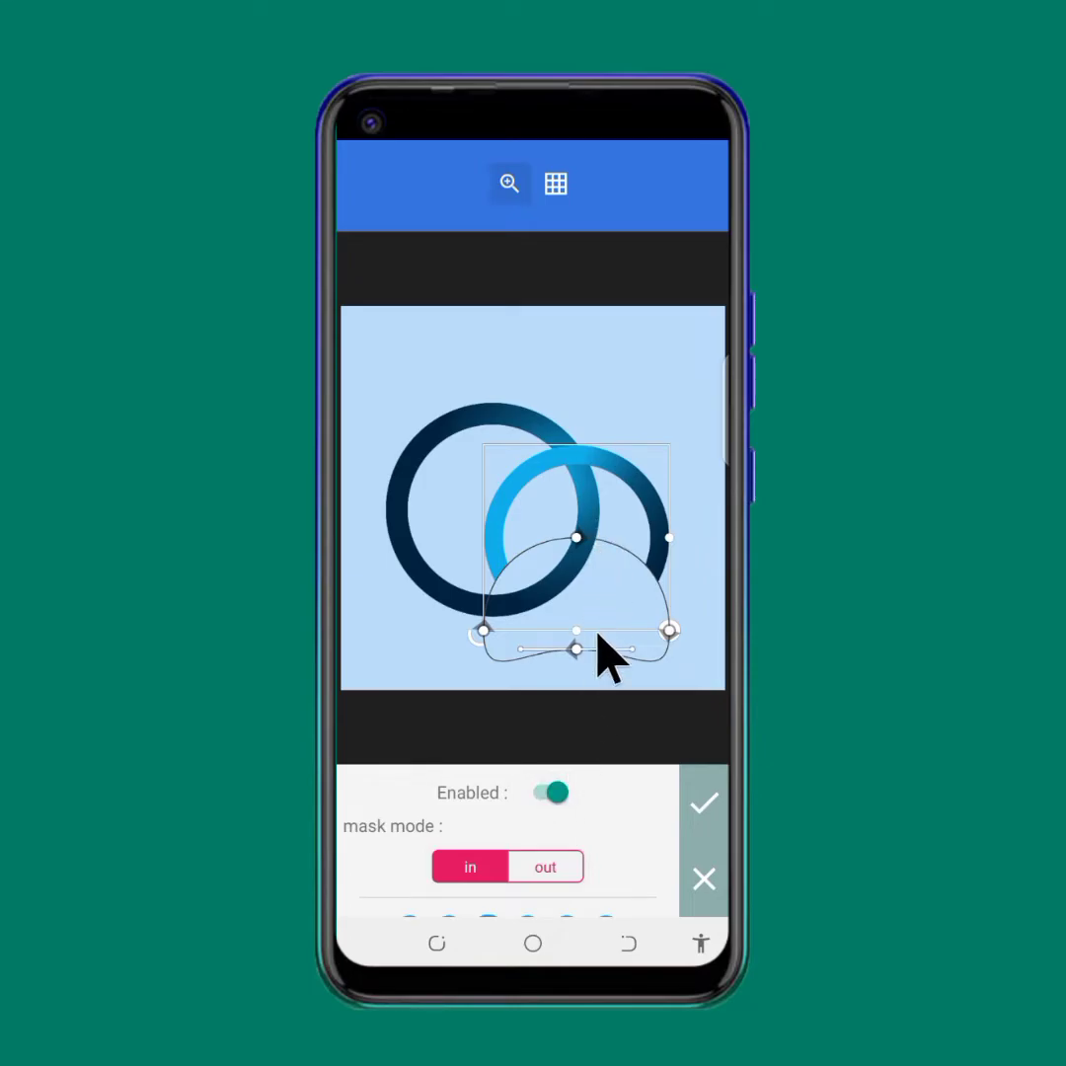
mouse_move(577, 654)
mouse_down()
mouse_move(539, 640)
mouse_move(553, 646)
mouse_move(546, 624)
mouse_move(573, 658)
mouse_up()
drag(670, 632, 534, 579)
drag(569, 656, 510, 619)
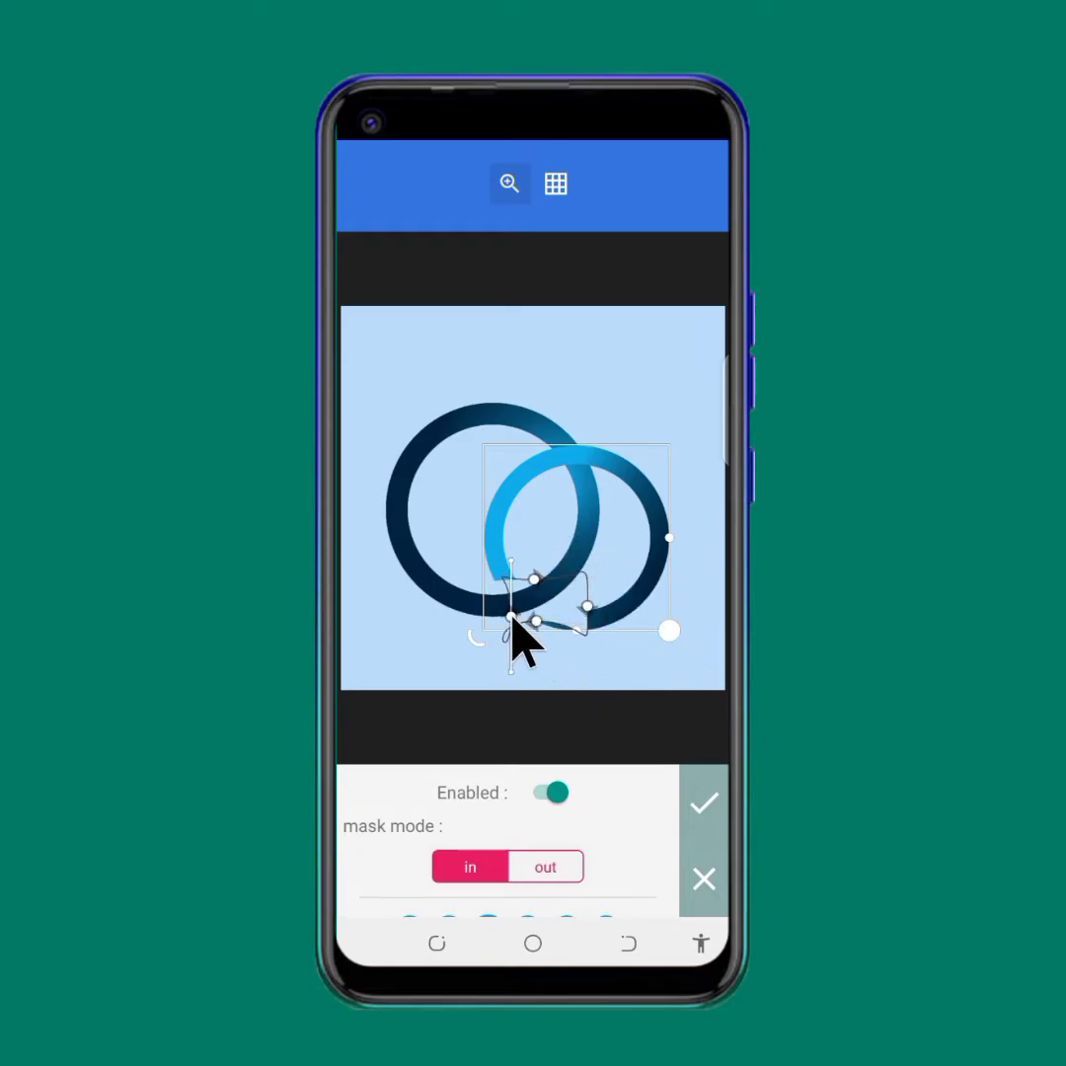
drag(593, 612, 526, 613)
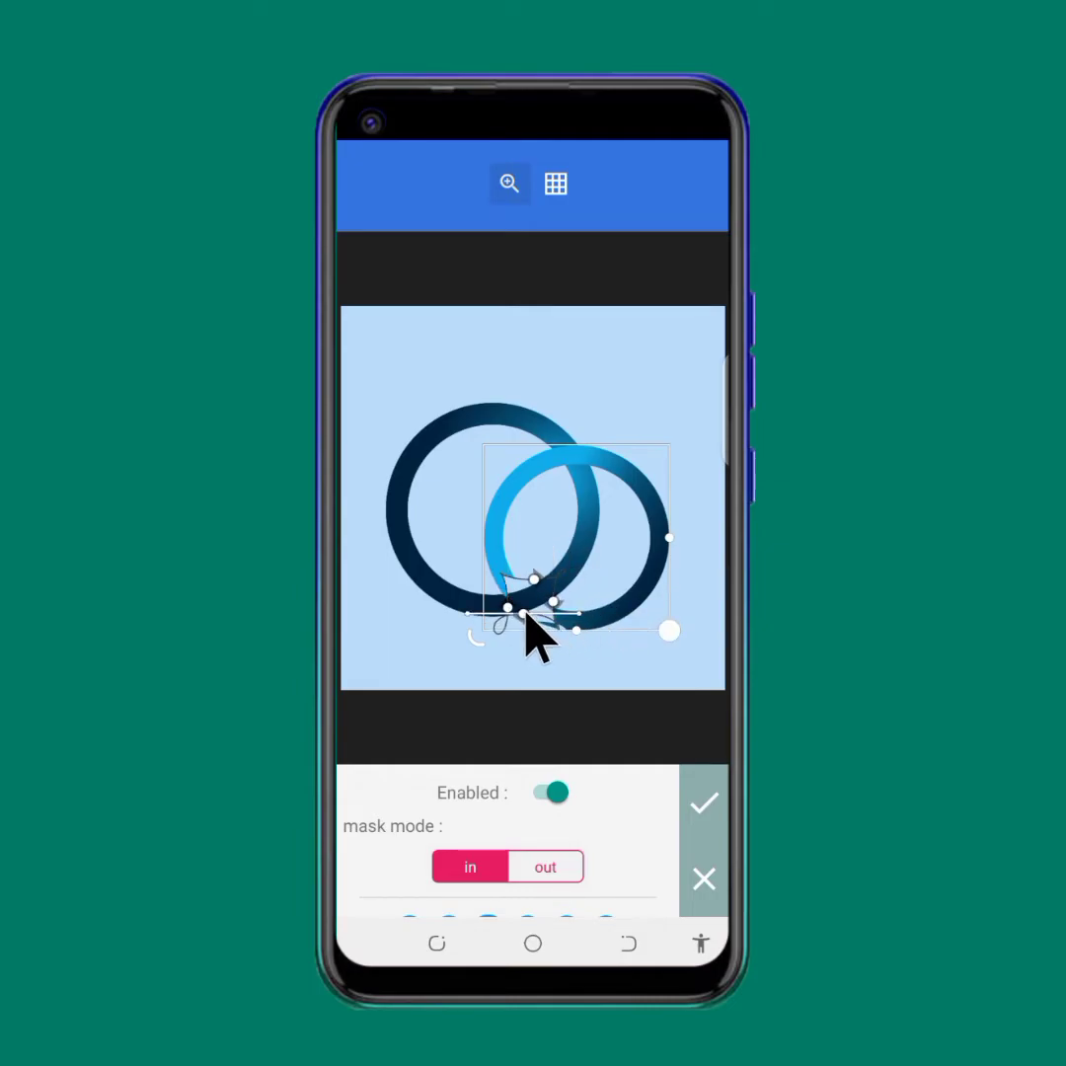
- Reposition the four mask points onto the inner and outer edges of the dark ring's band at the lower crossing
click(503, 190)
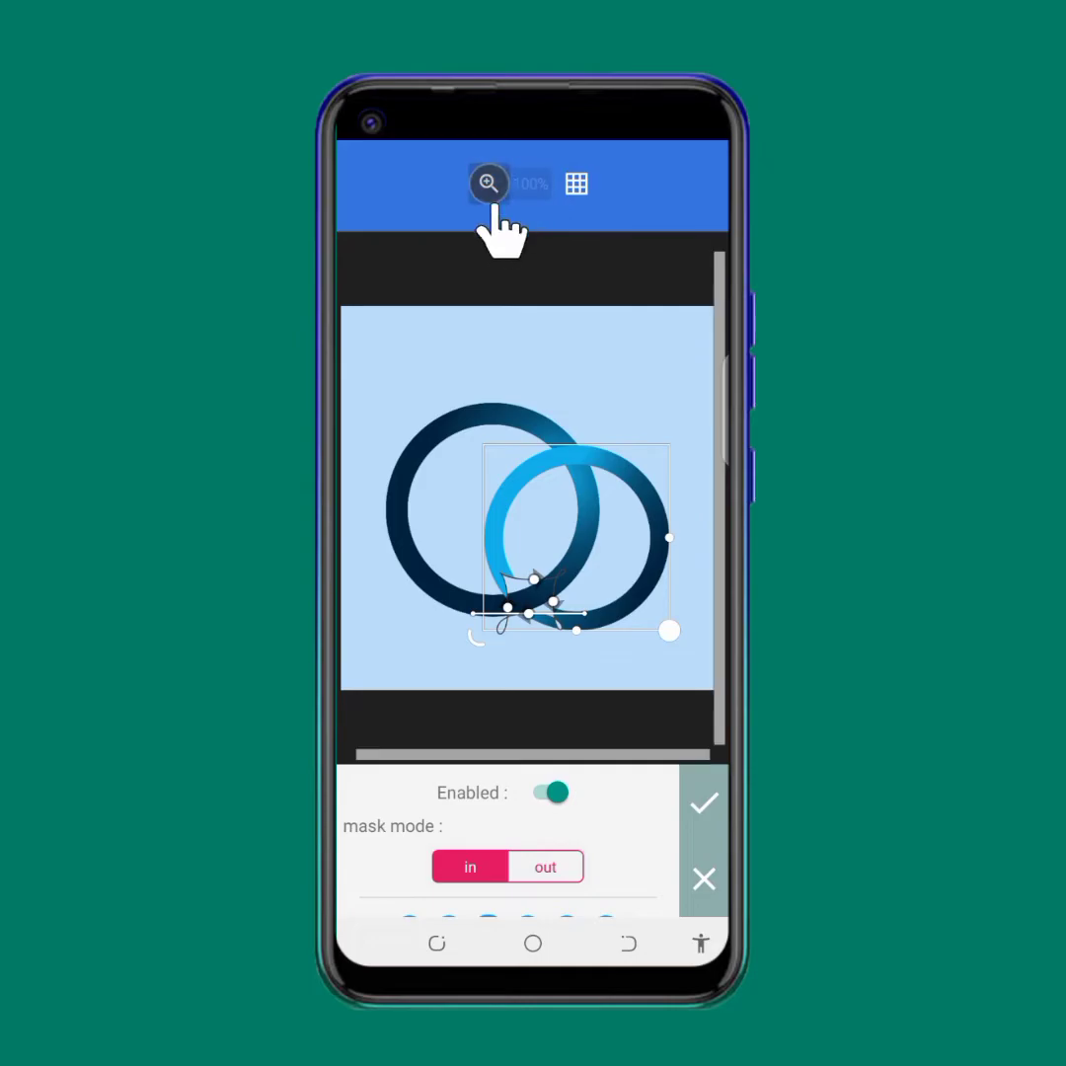
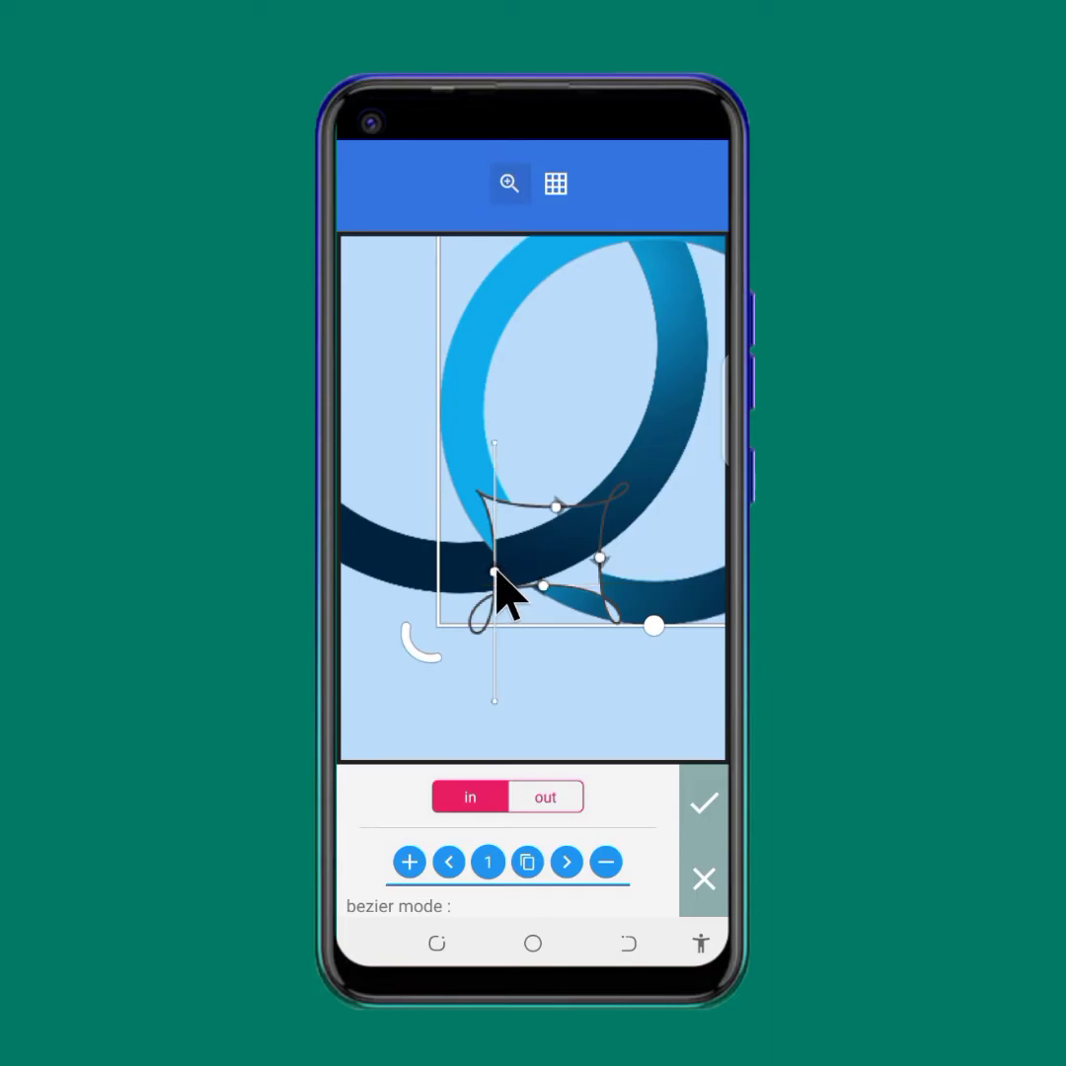
drag(492, 538, 468, 546)
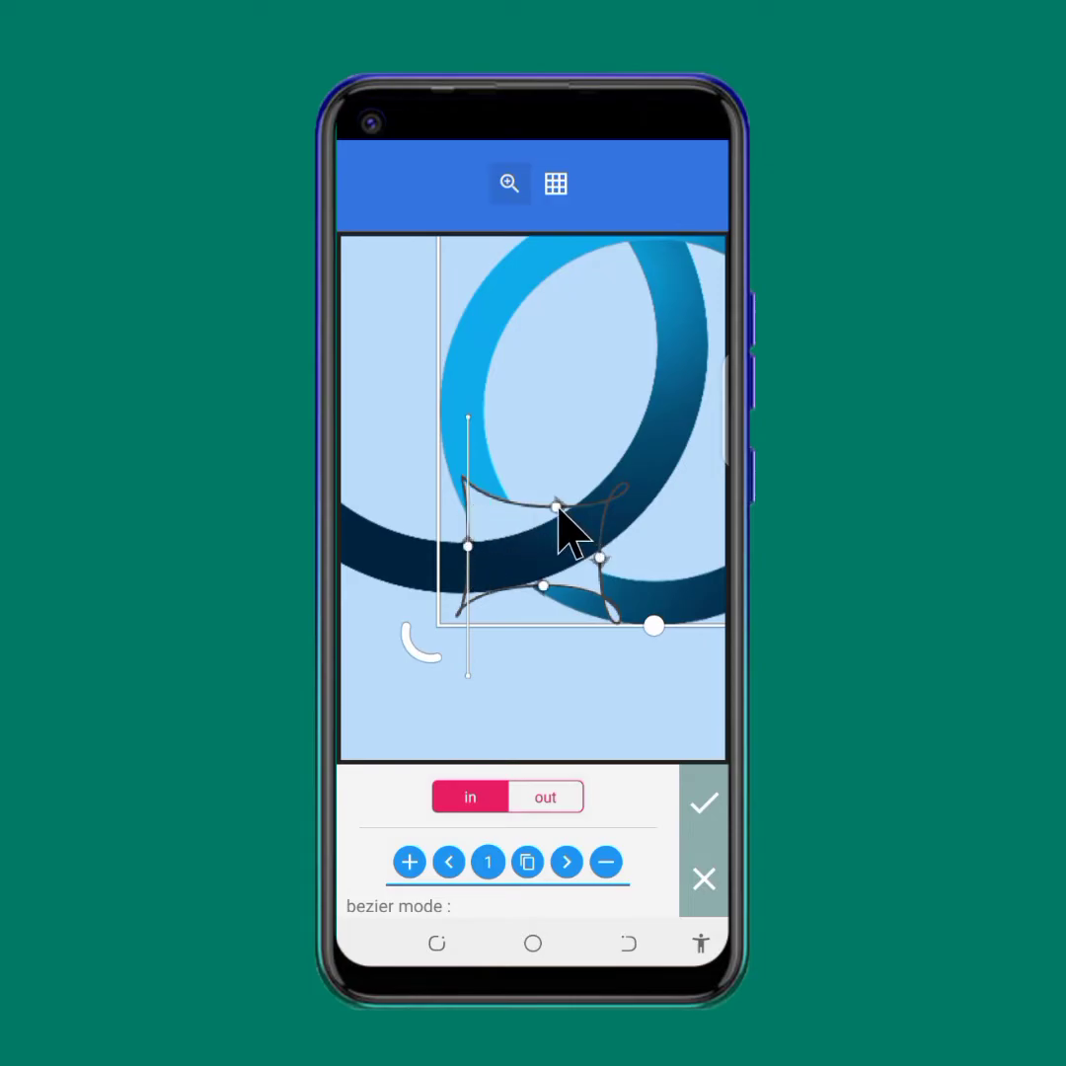
drag(558, 507, 614, 469)
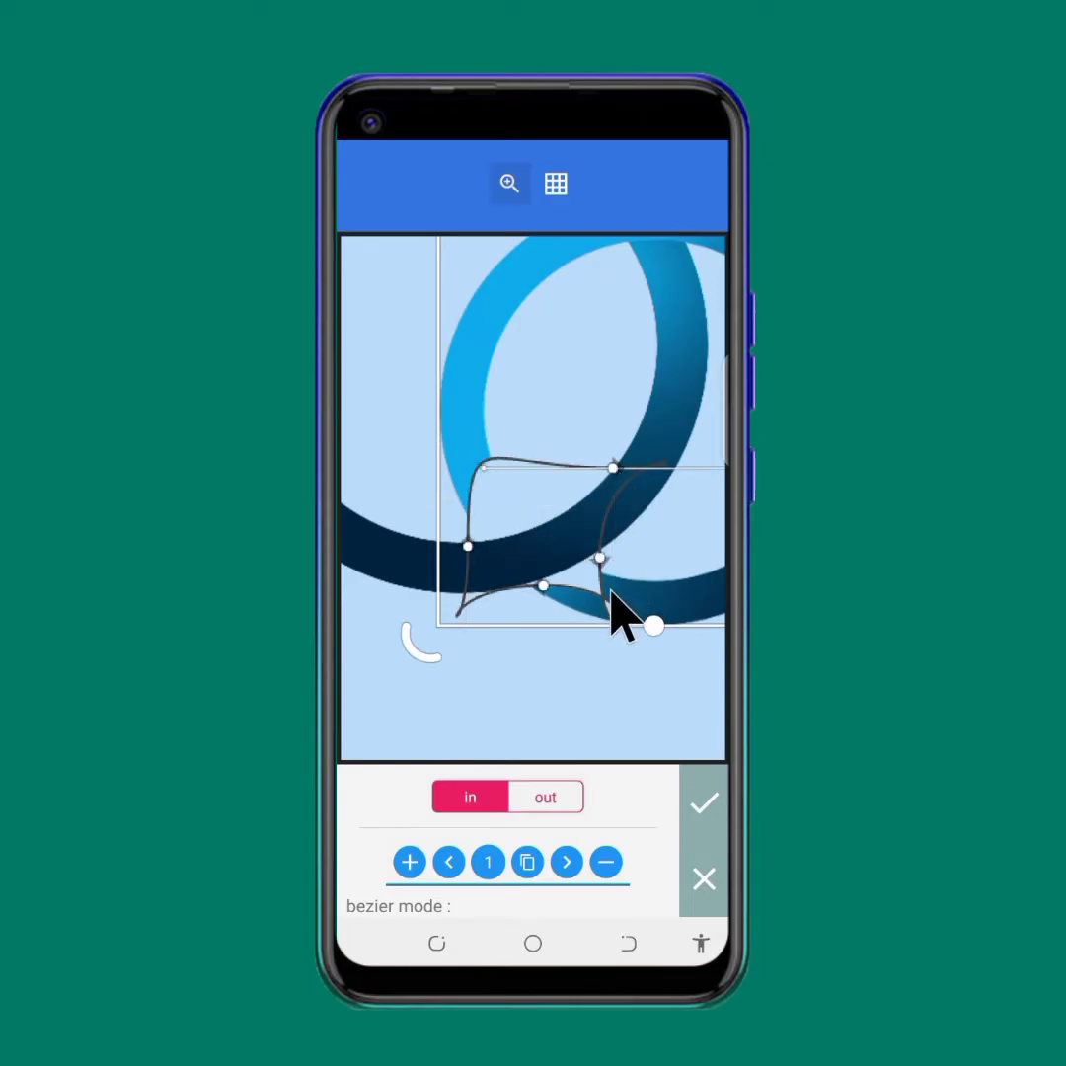
drag(600, 559, 629, 526)
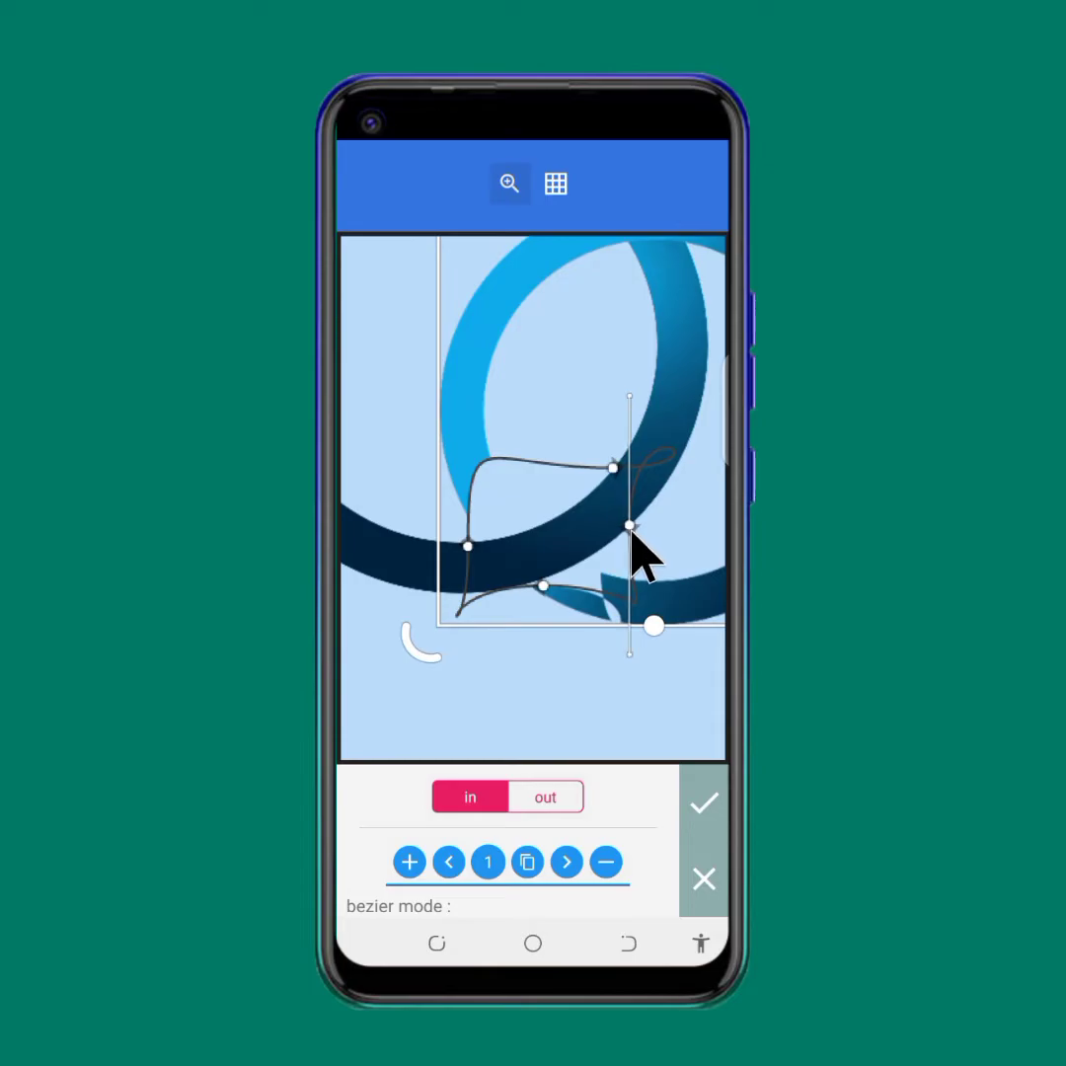
drag(543, 588, 501, 591)
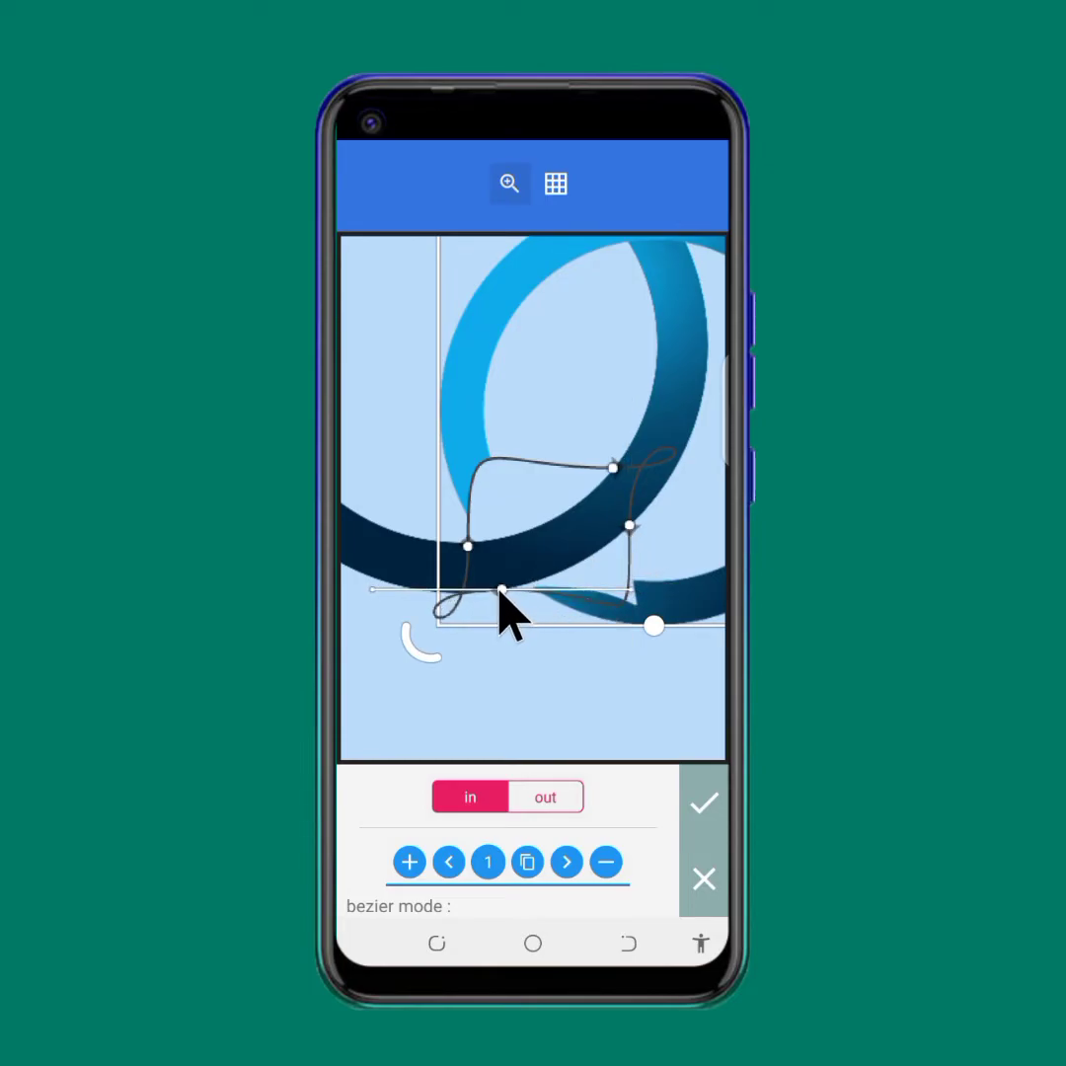
- Round the mask's left end and bend its upper curve to follow the dark ring's inner edge
drag(373, 596, 484, 565)
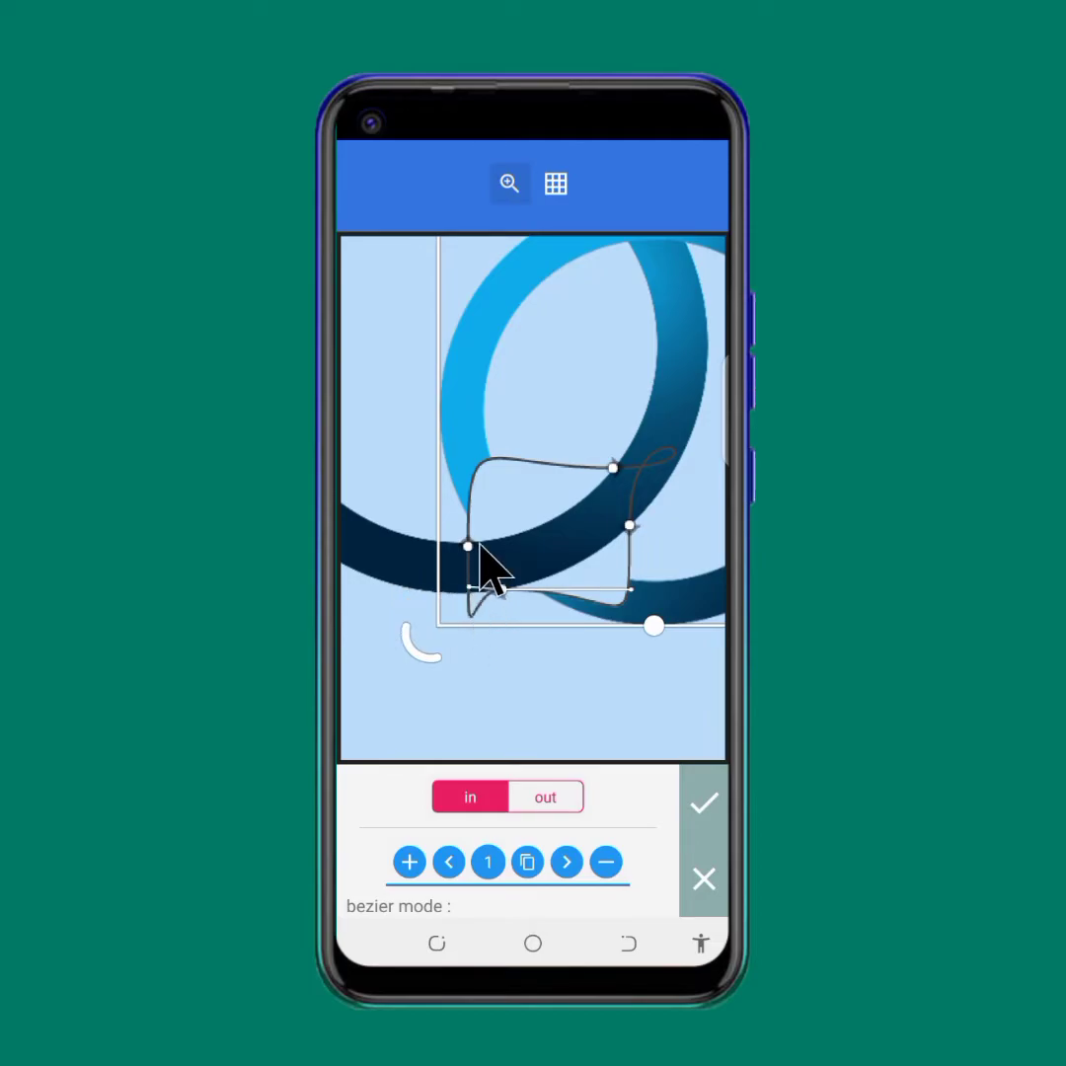
click(468, 546)
drag(468, 675, 467, 582)
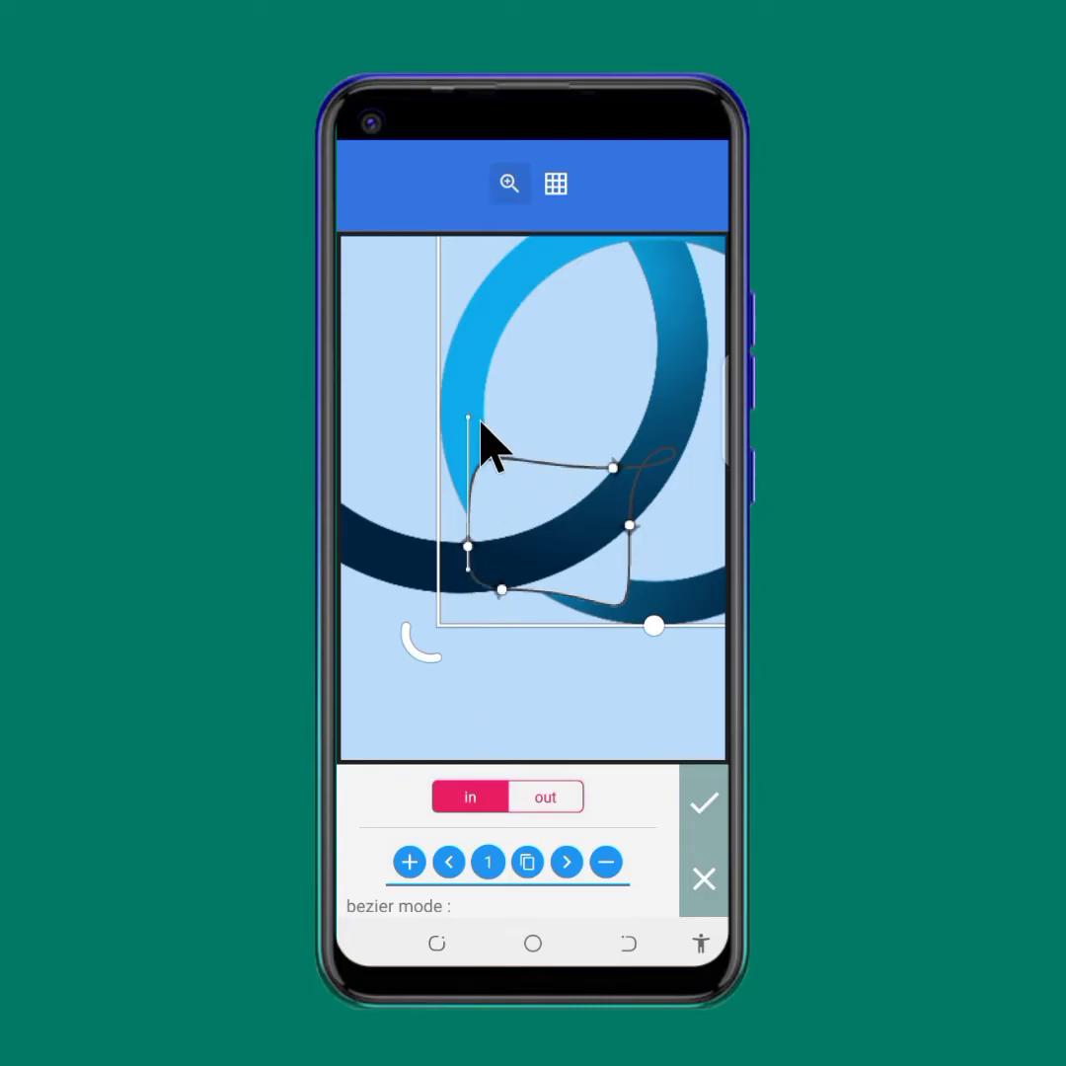
drag(468, 419, 593, 490)
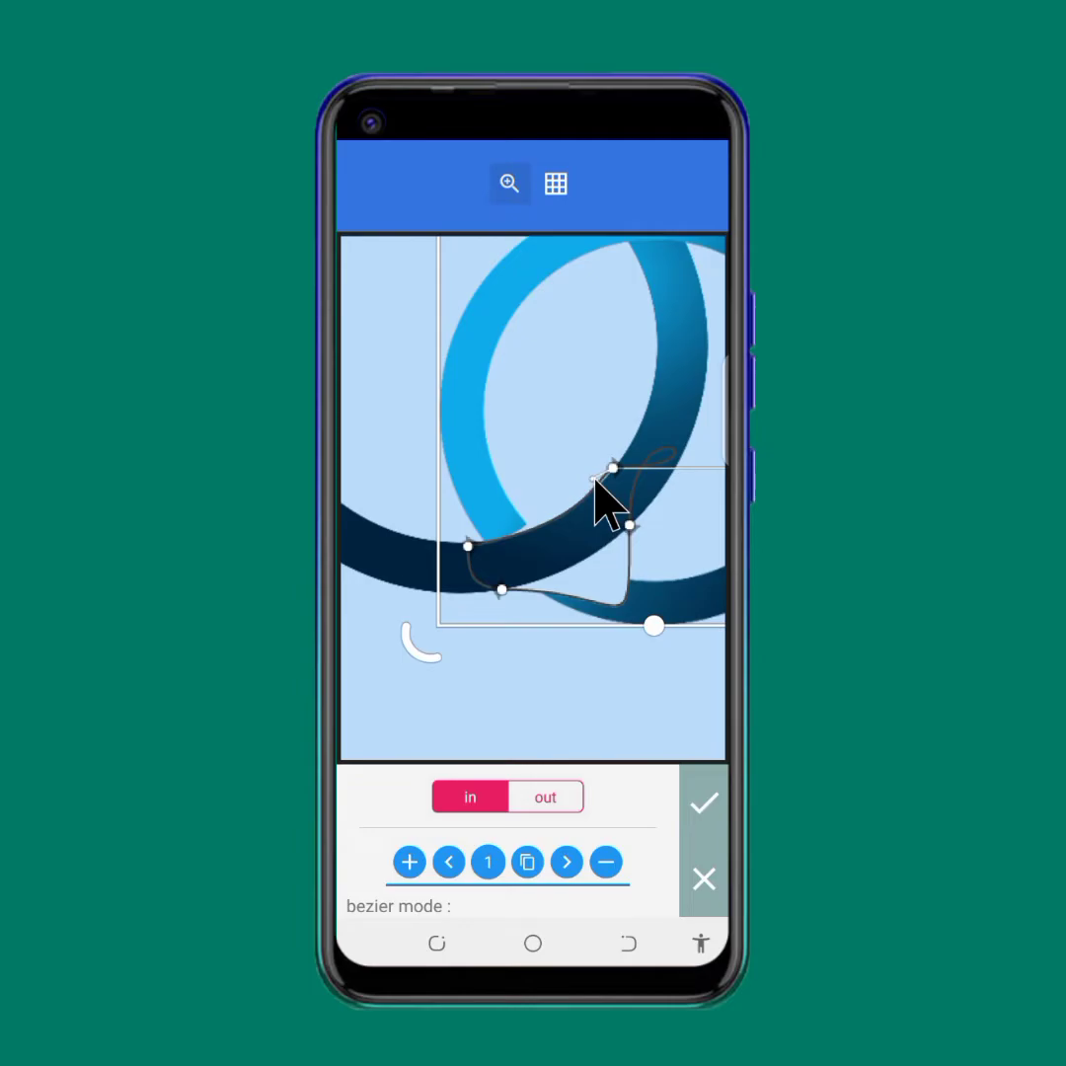
drag(472, 549, 588, 533)
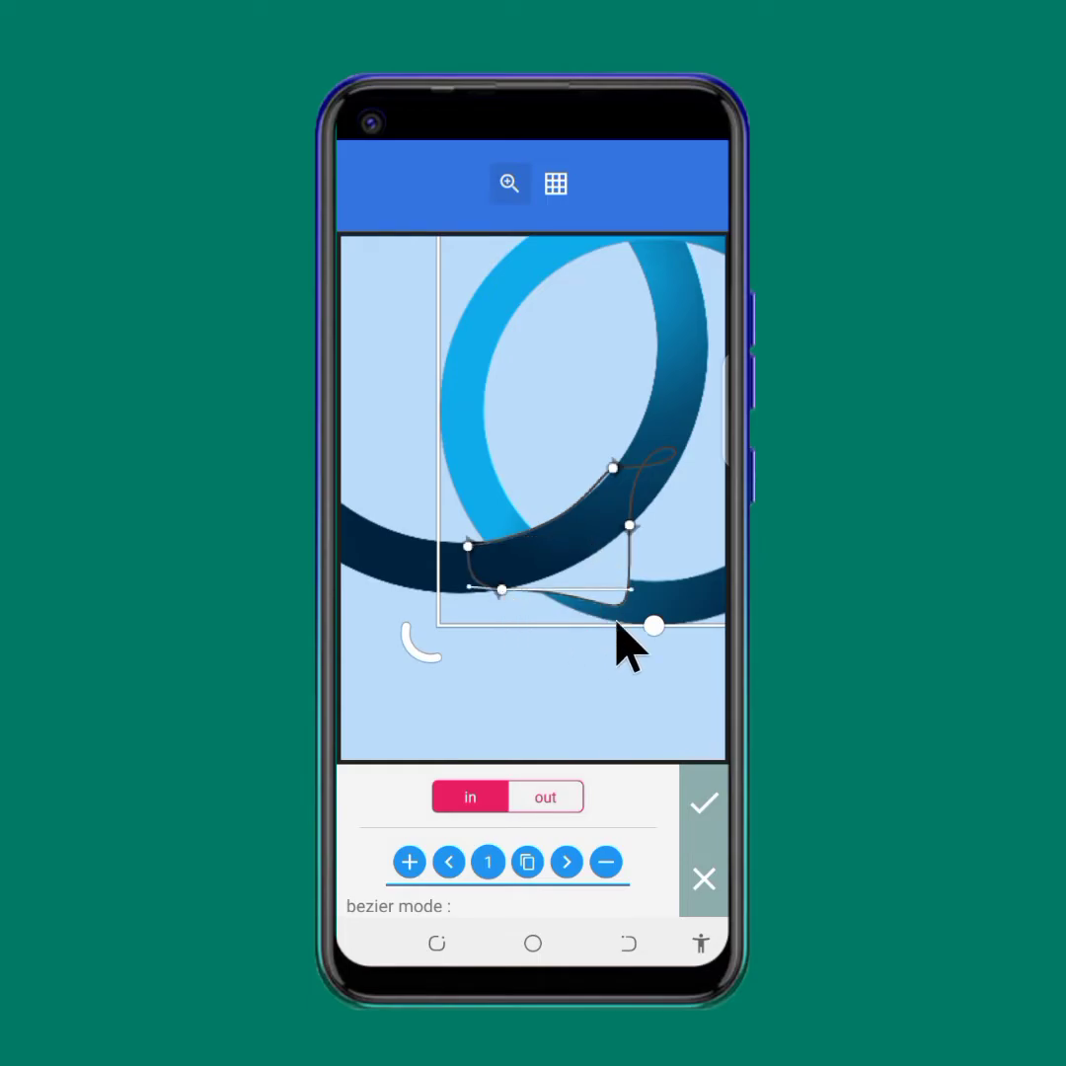
- Bend the mask's lower curve to follow the dark ring's outer edge through the crossing
drag(632, 593, 593, 545)
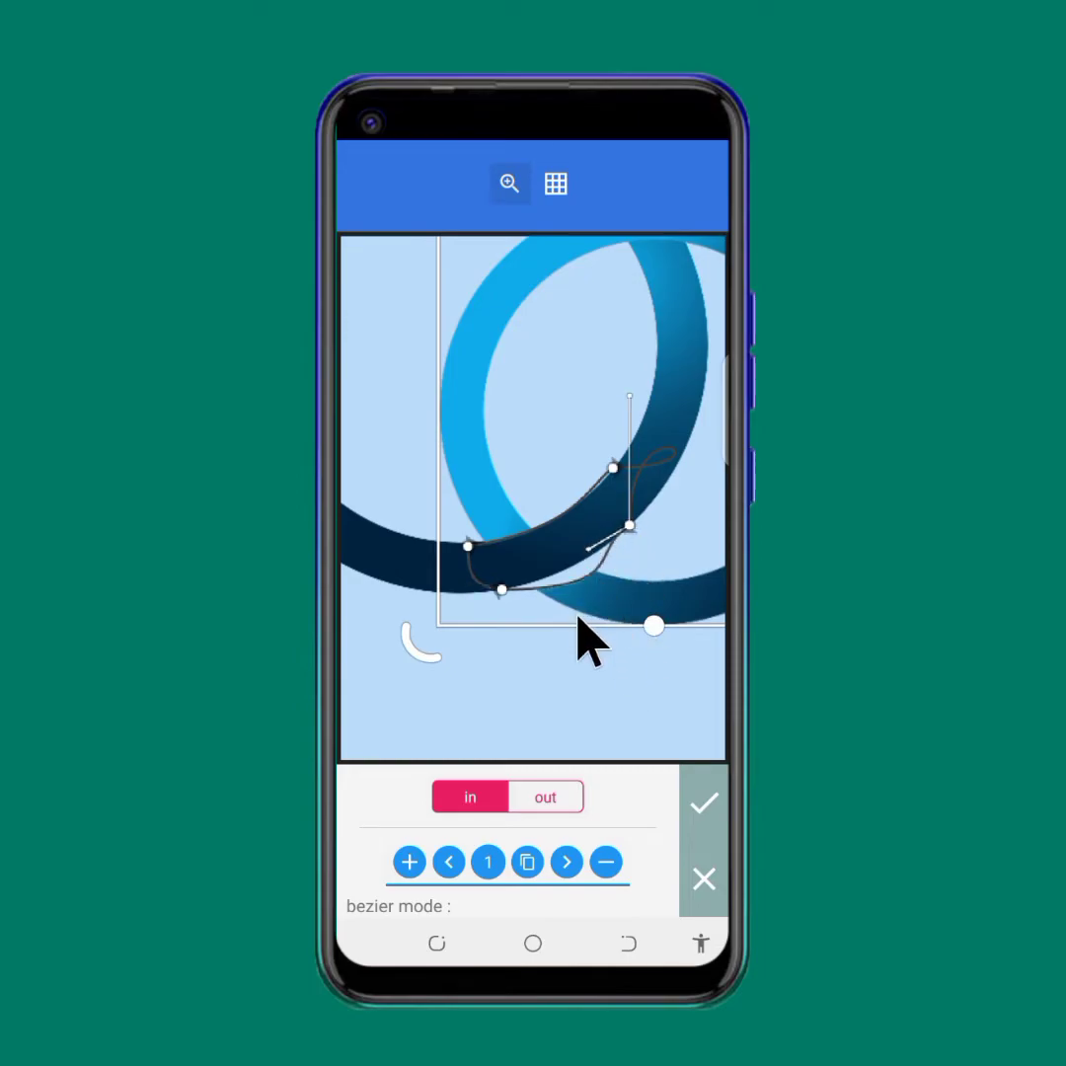
click(502, 590)
drag(632, 593, 593, 572)
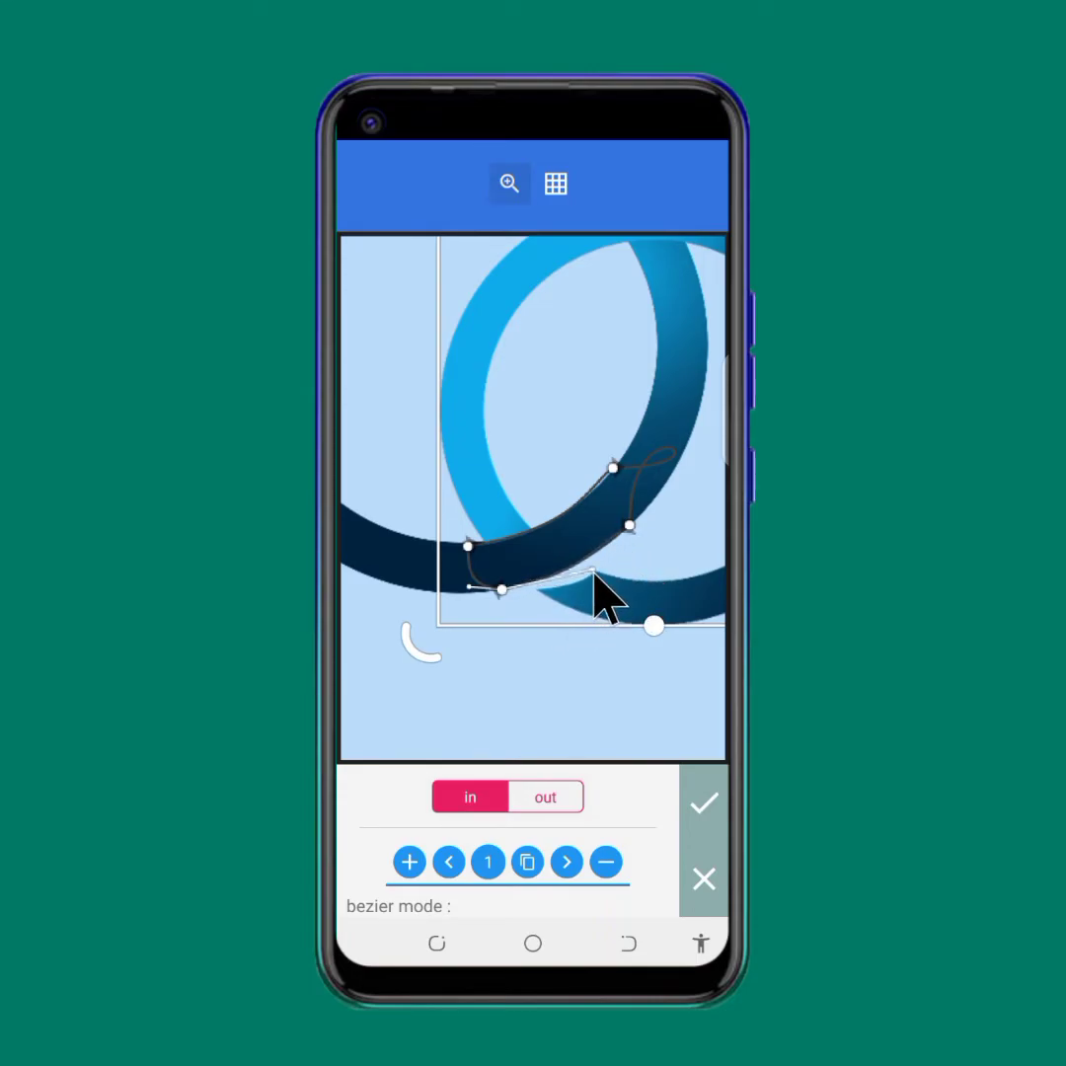
click(630, 527)
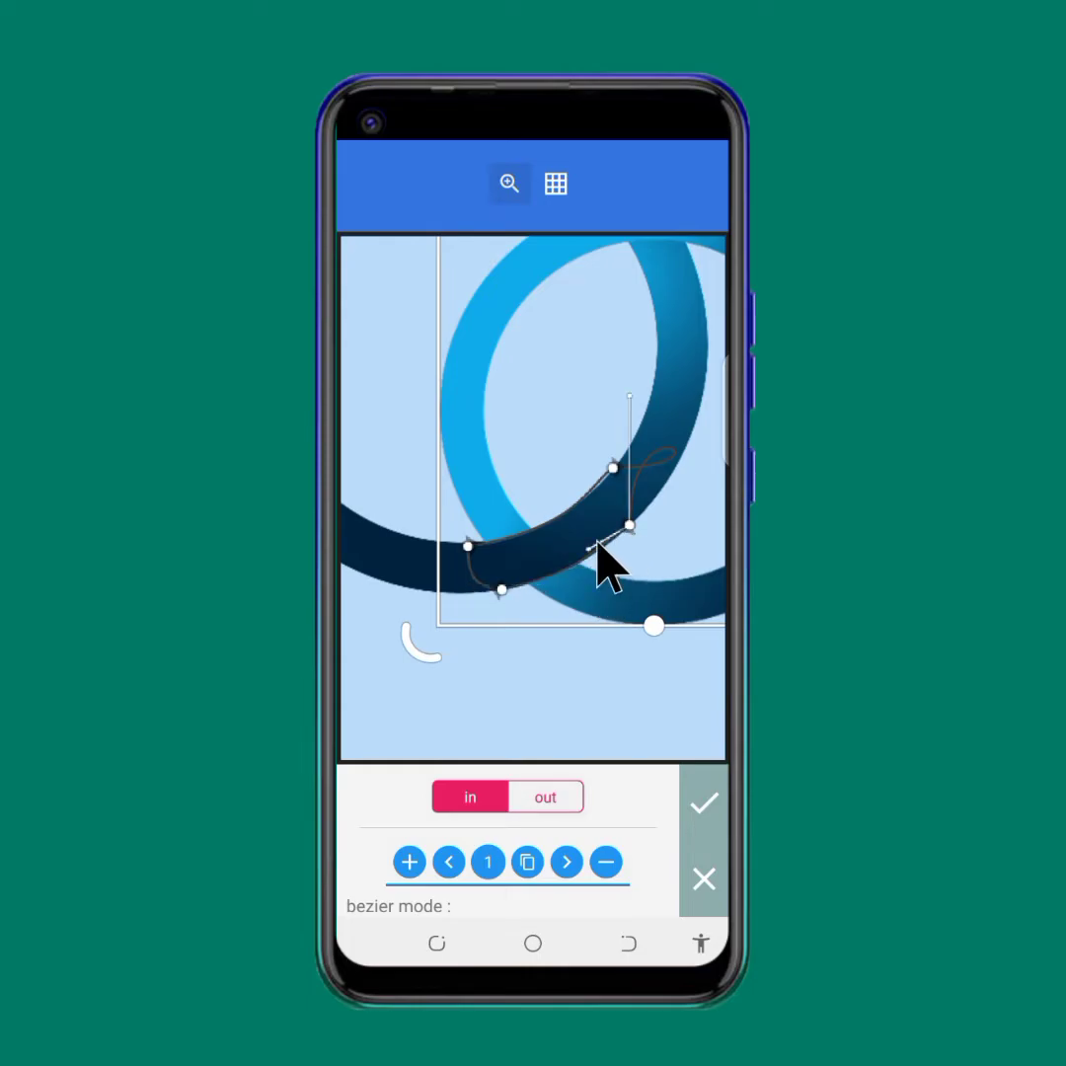
drag(592, 550, 606, 551)
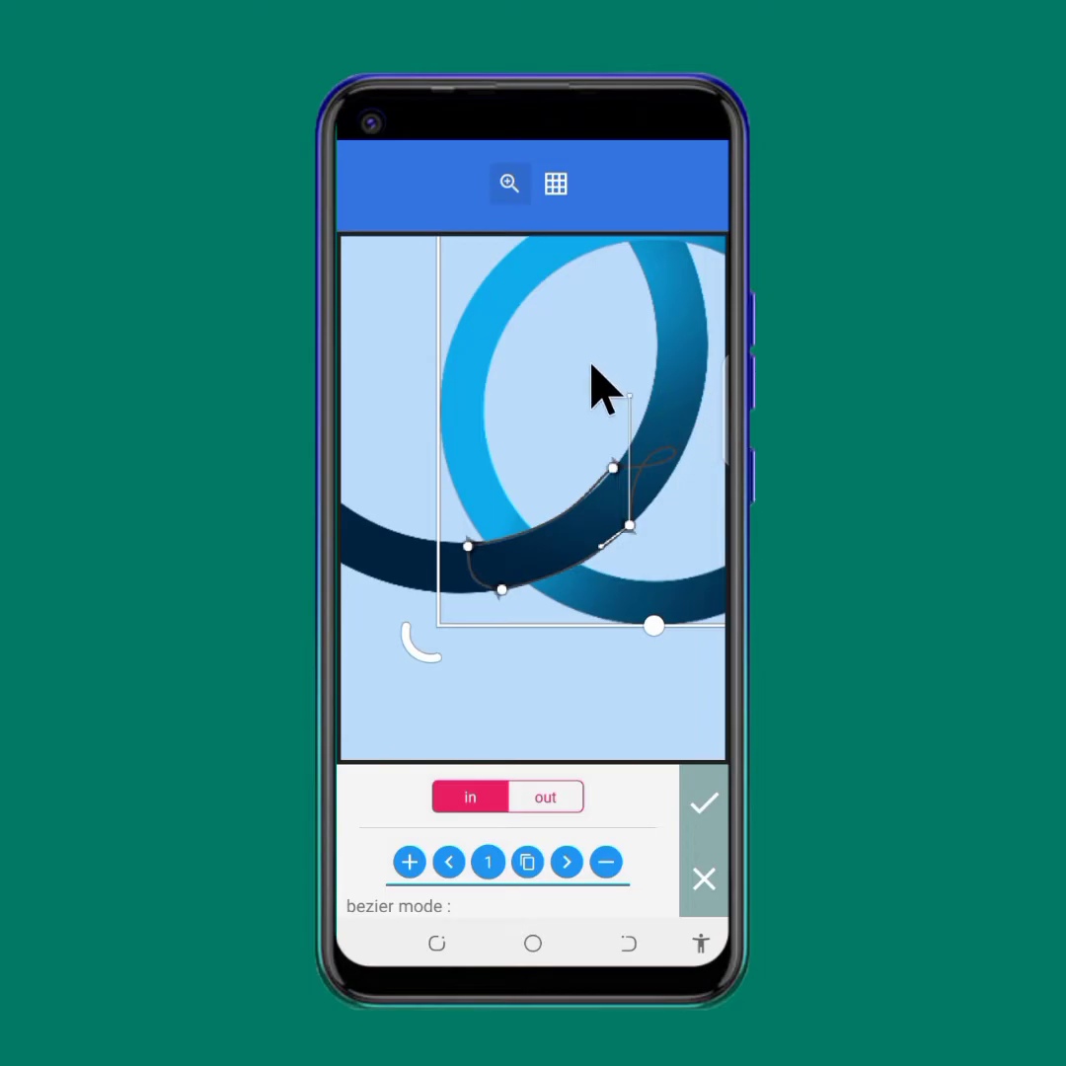
- Pull in the curve handles at the mask's right end so it closes compactly across the dark ring's band
drag(629, 410, 613, 500)
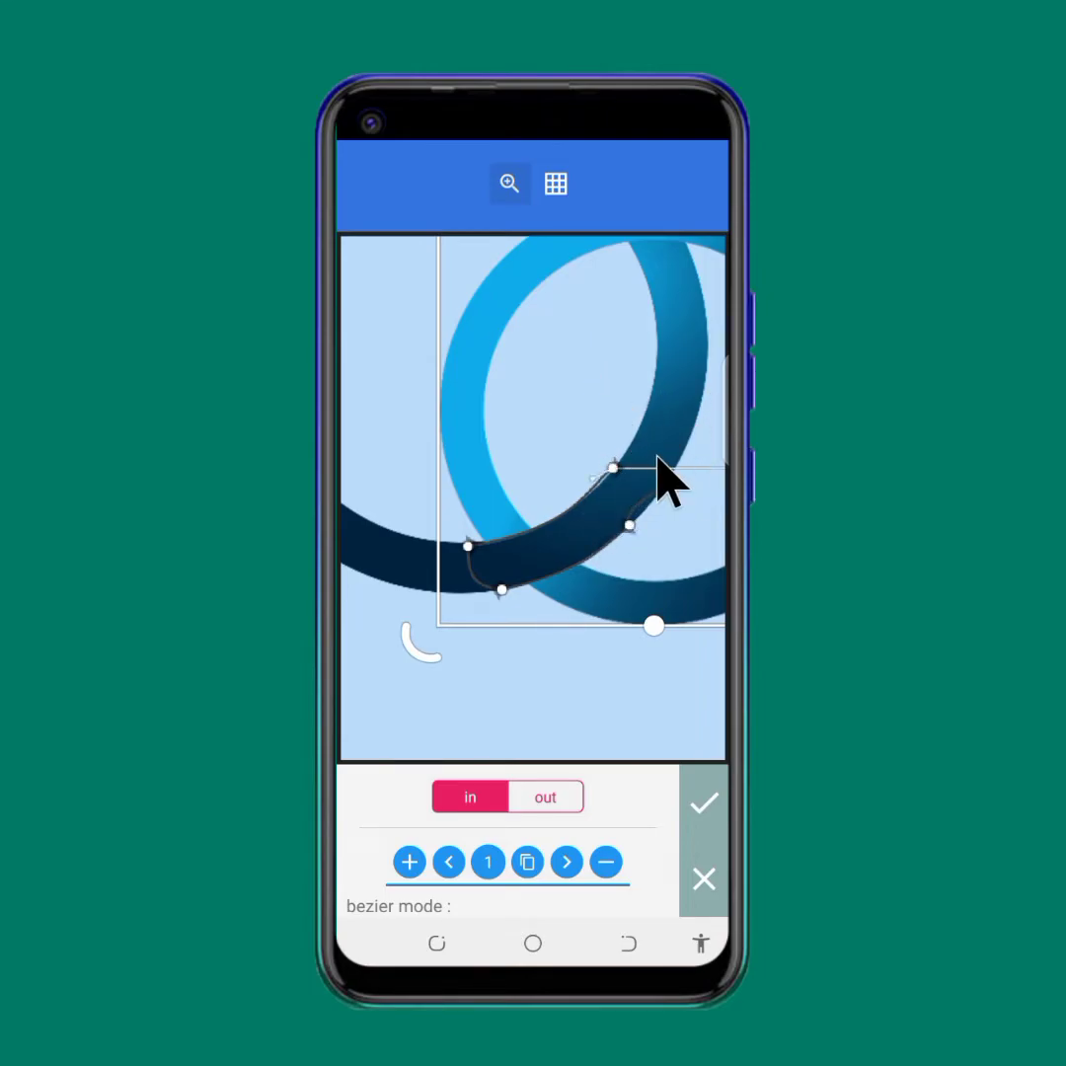
click(509, 185)
drag(619, 389, 512, 381)
click(499, 185)
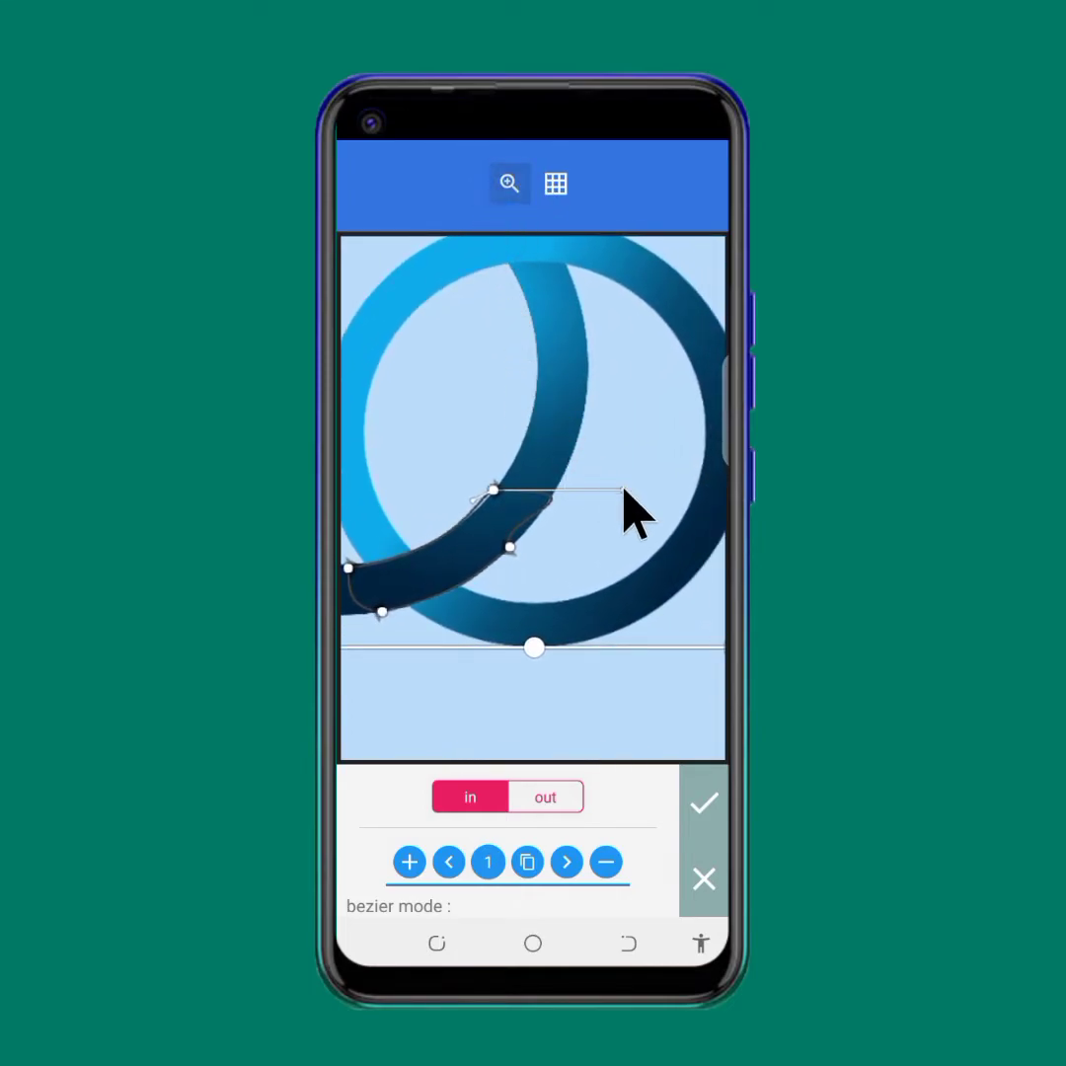
drag(622, 493, 523, 513)
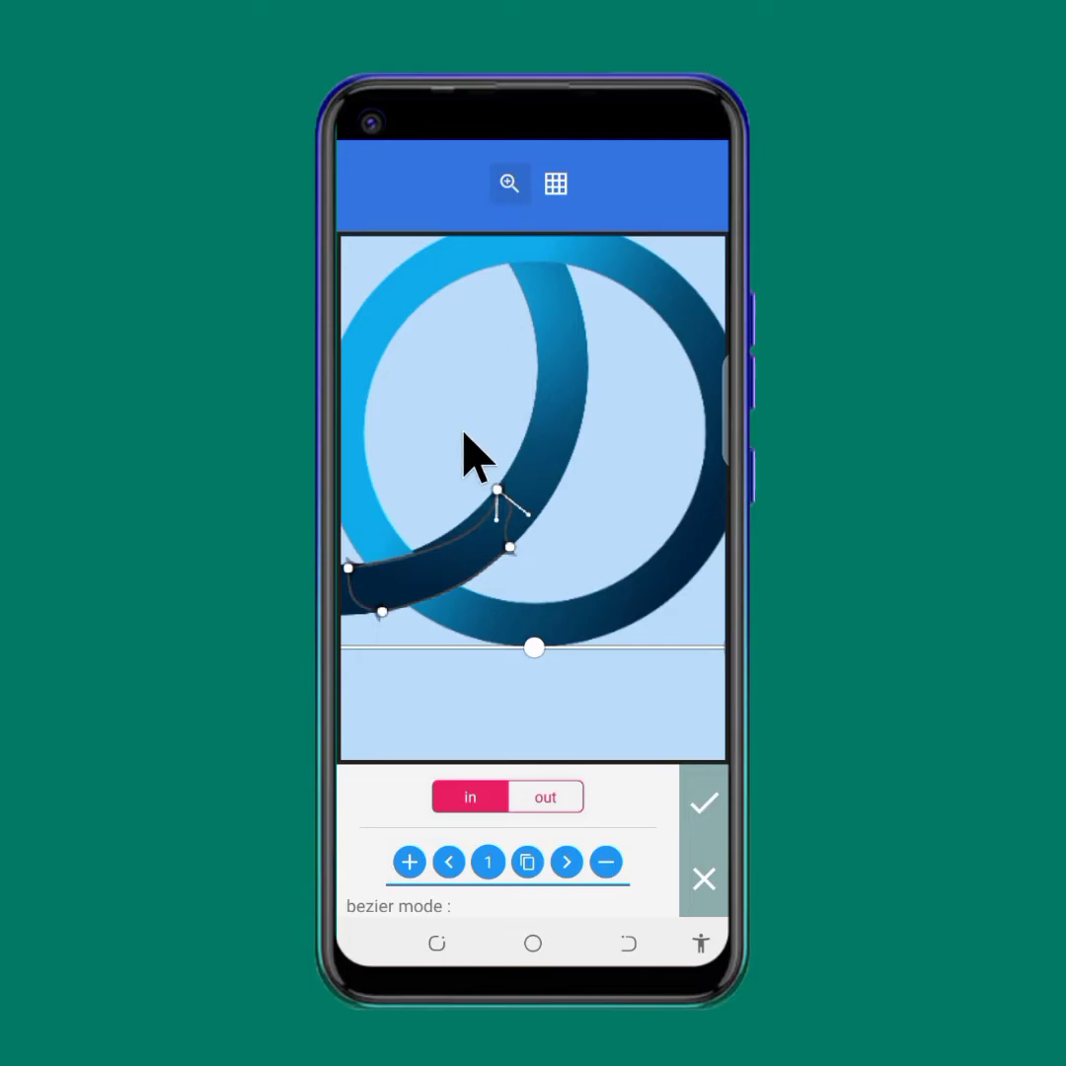
- Refine the mask's upper curve from both end points so it matches the dark ring's inner edge
drag(496, 521, 472, 502)
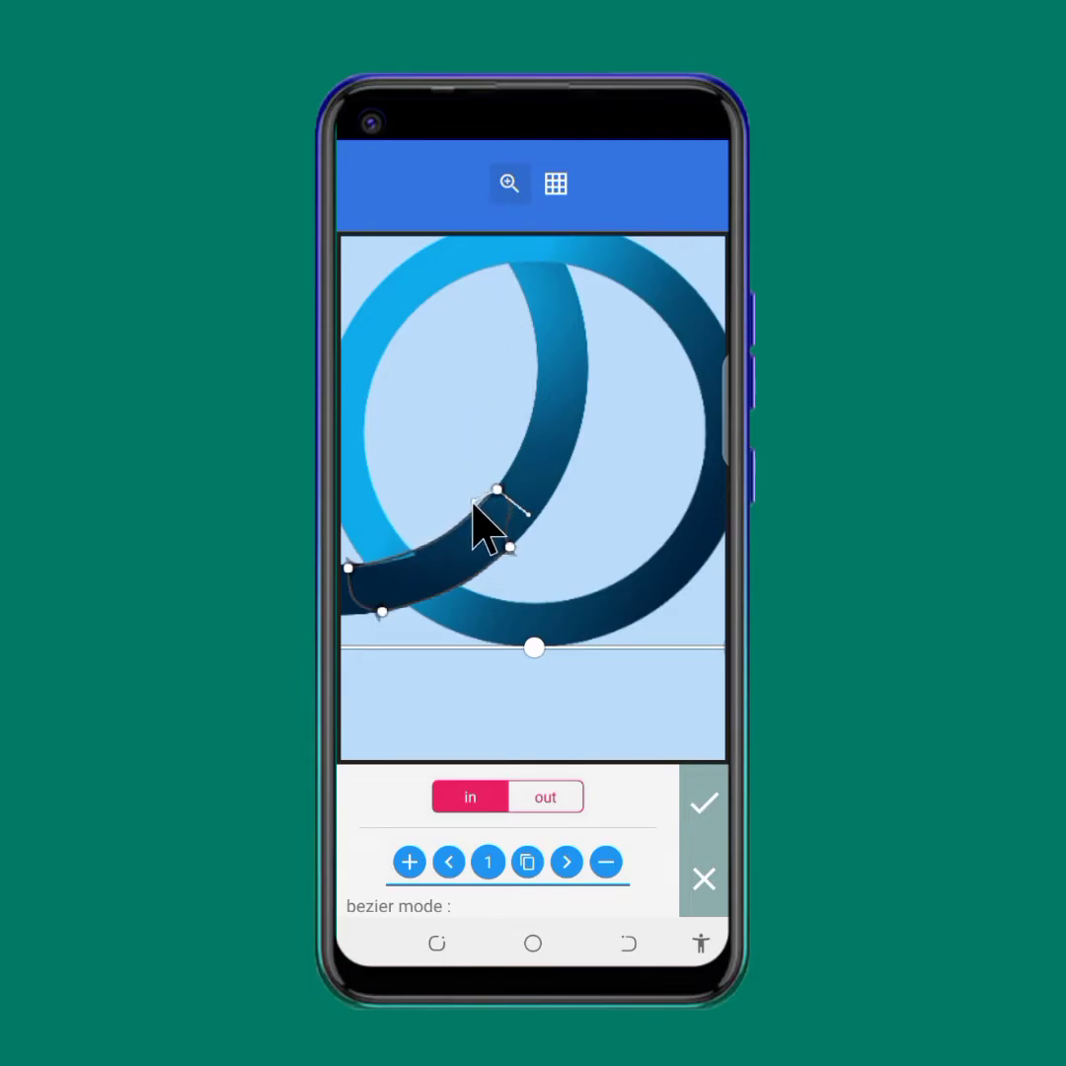
click(349, 570)
mouse_move(461, 558)
mouse_down()
mouse_move(417, 574)
mouse_move(489, 538)
mouse_move(487, 552)
mouse_move(460, 553)
mouse_up()
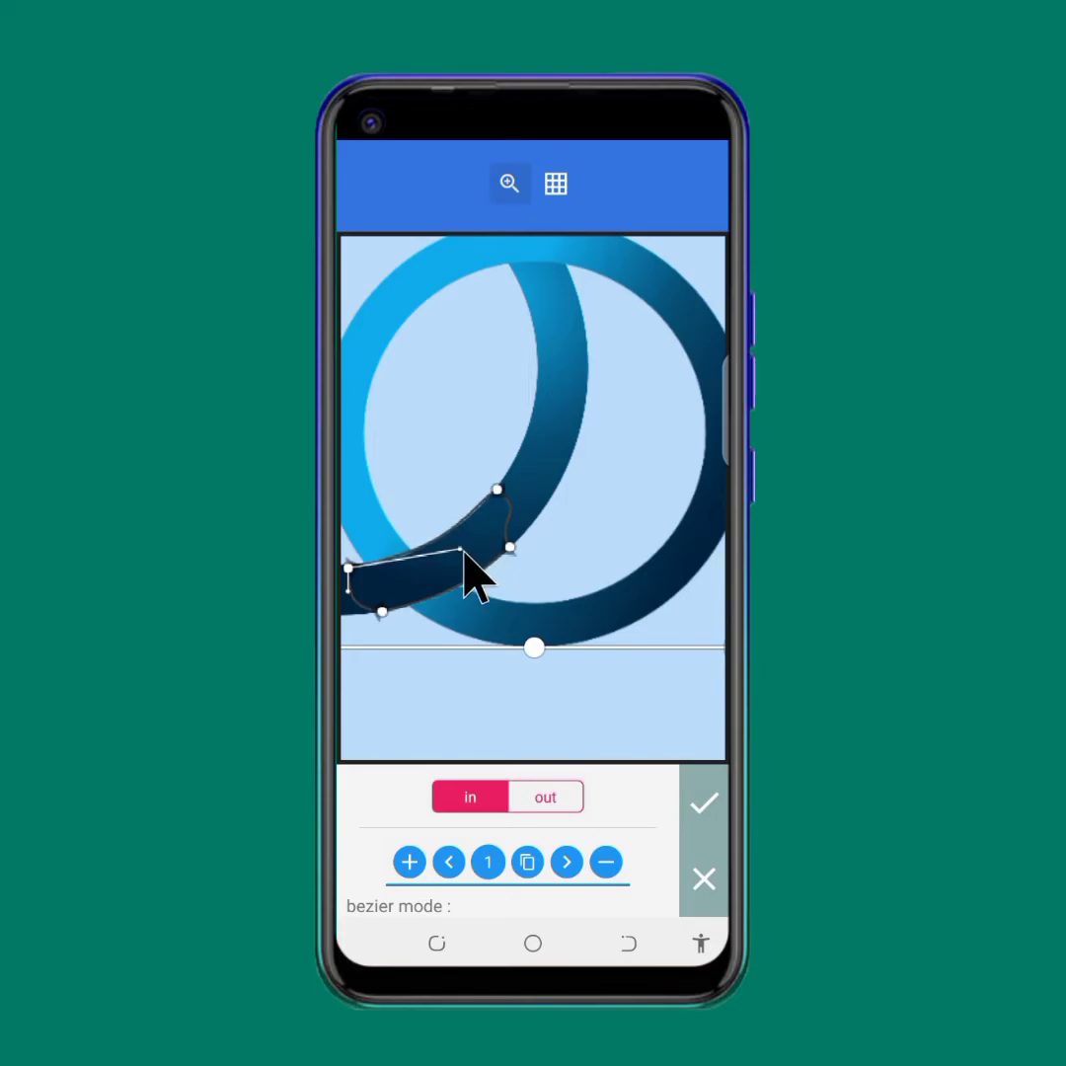
drag(472, 554, 449, 558)
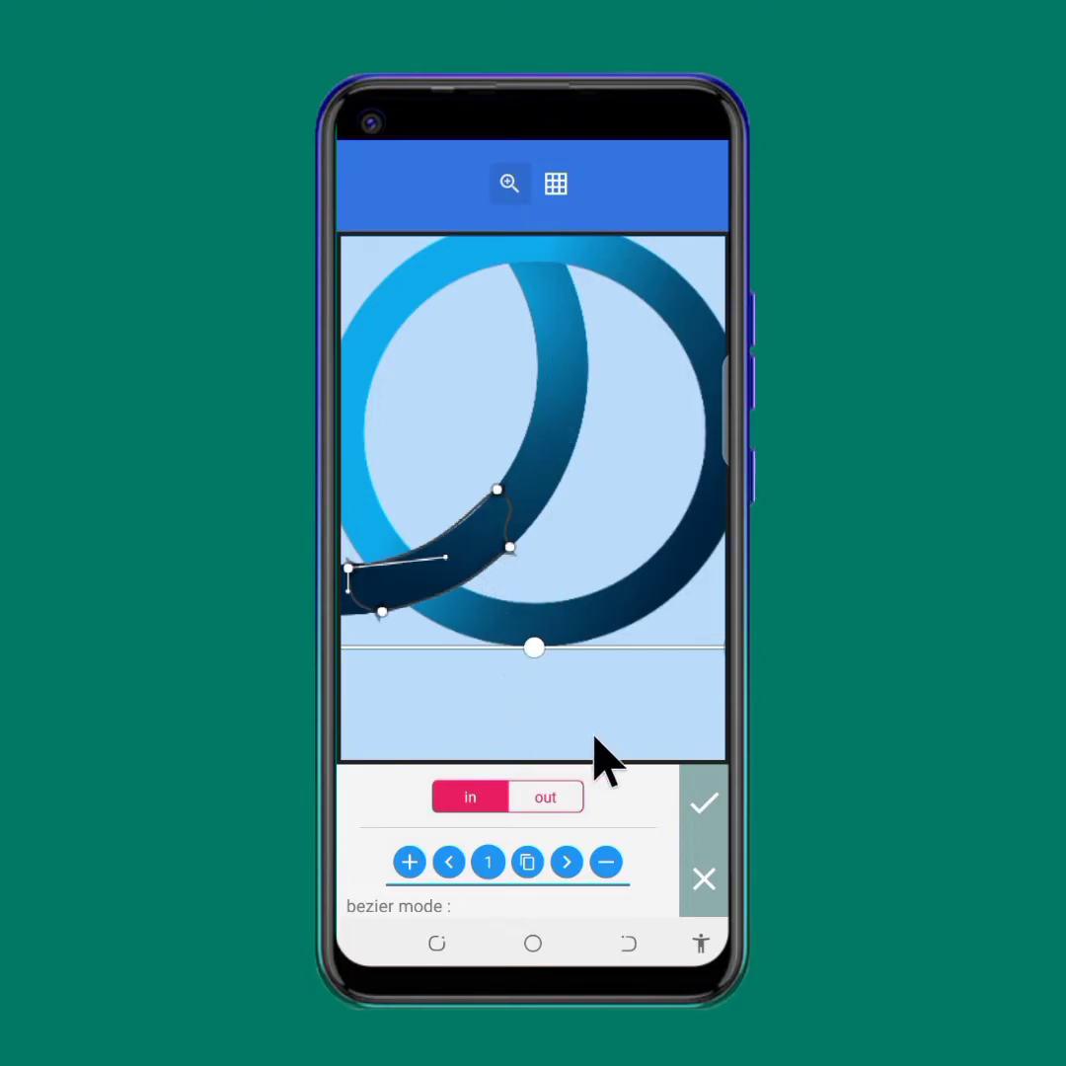
scroll(600, 800, down, 2)
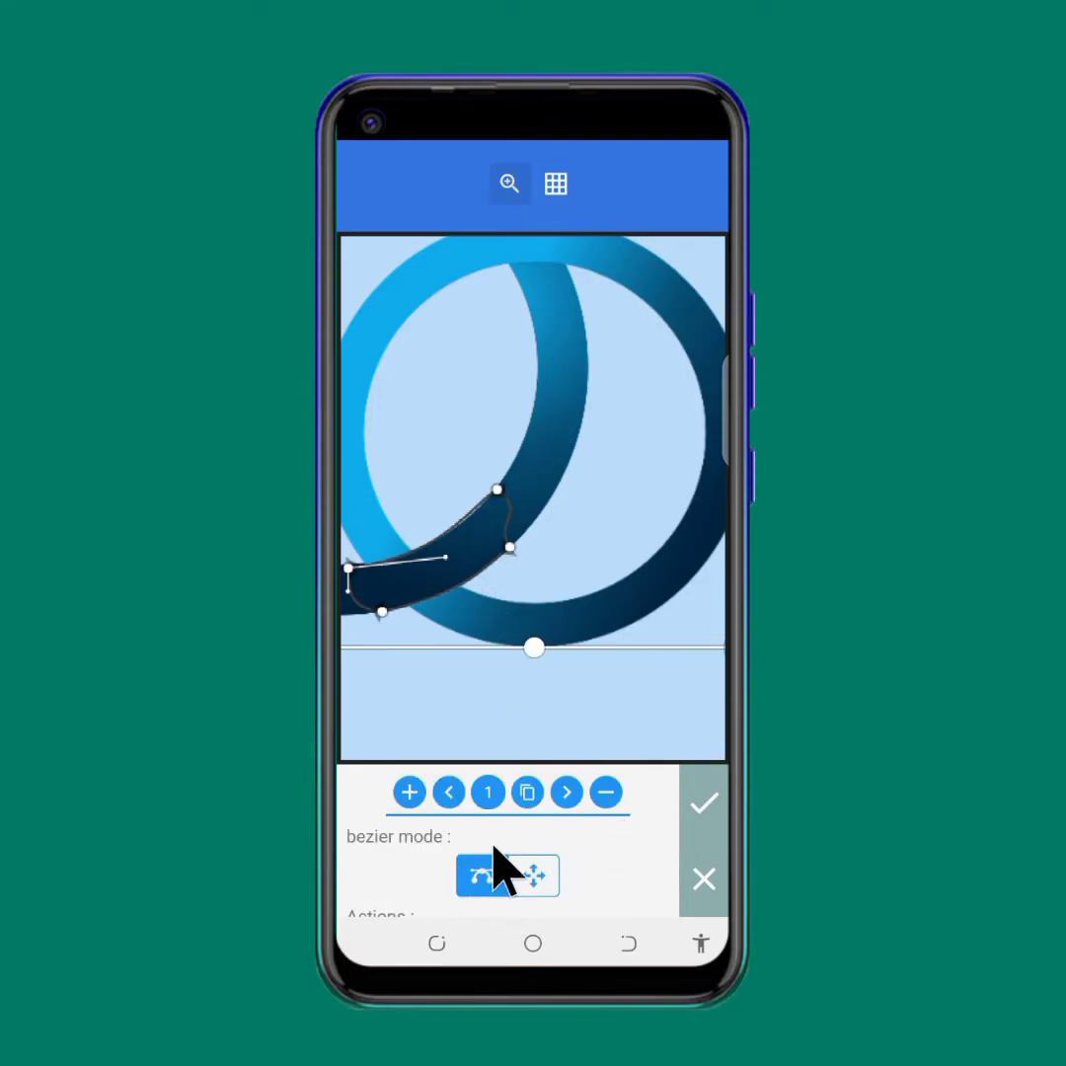
click(527, 793)
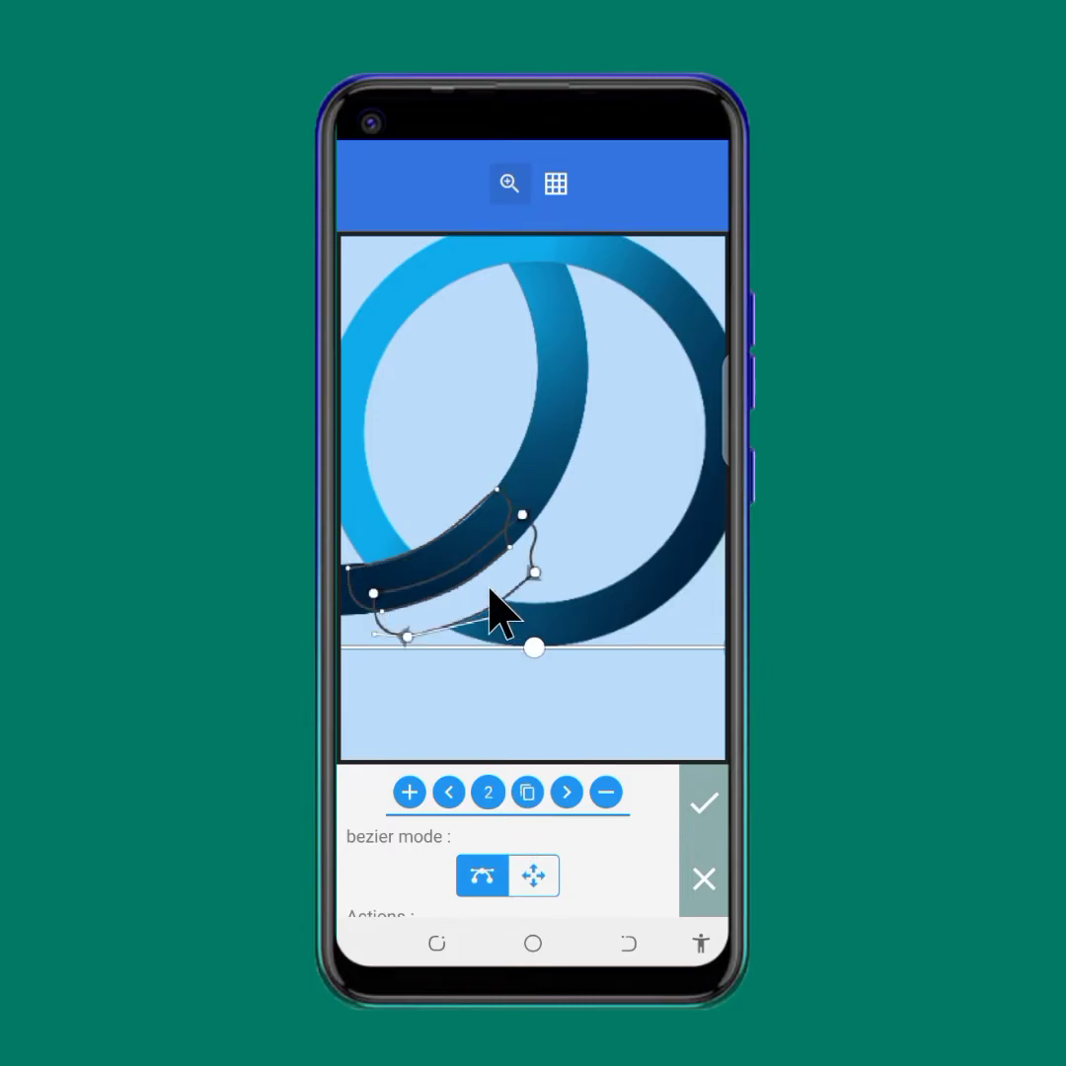
click(534, 877)
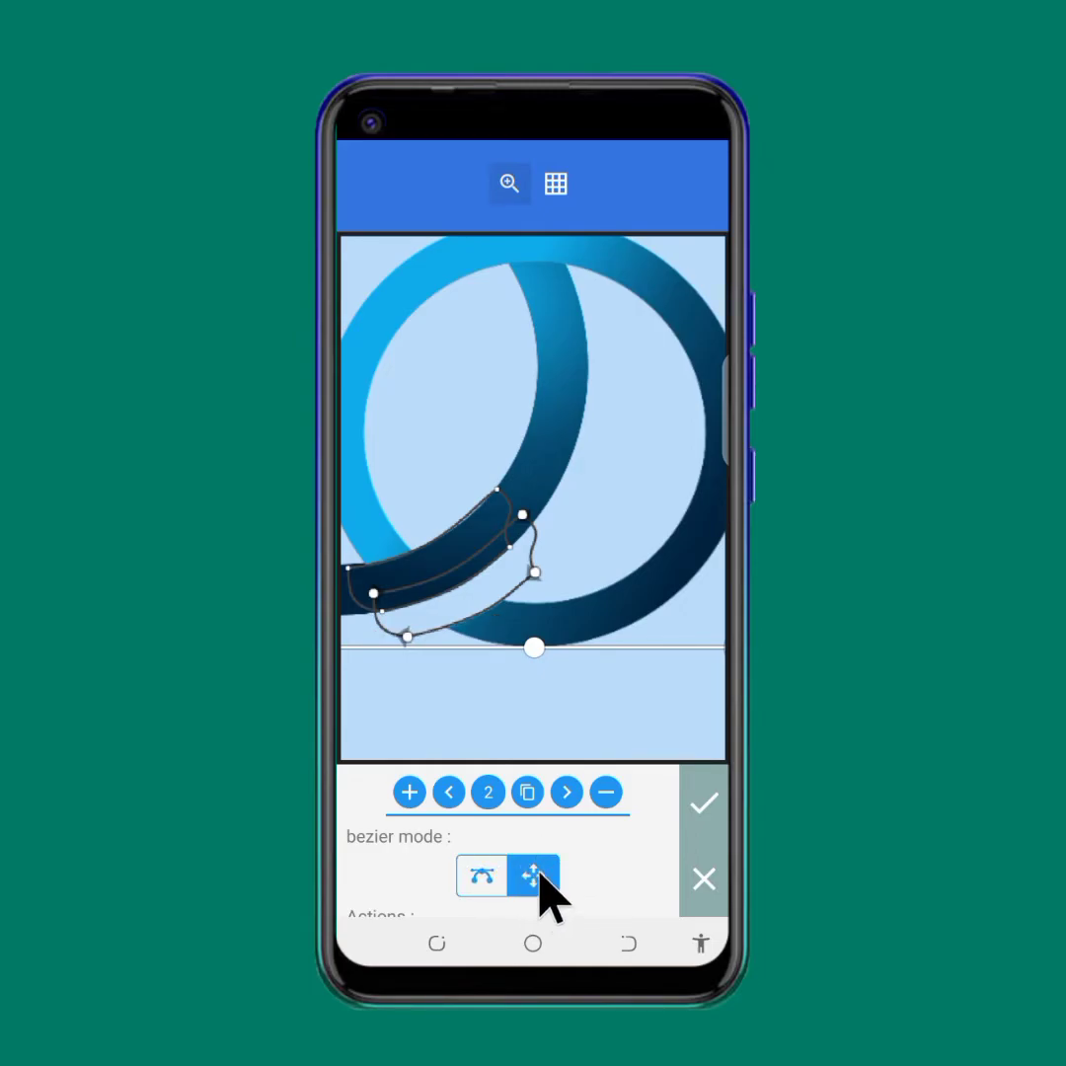
drag(468, 596, 531, 237)
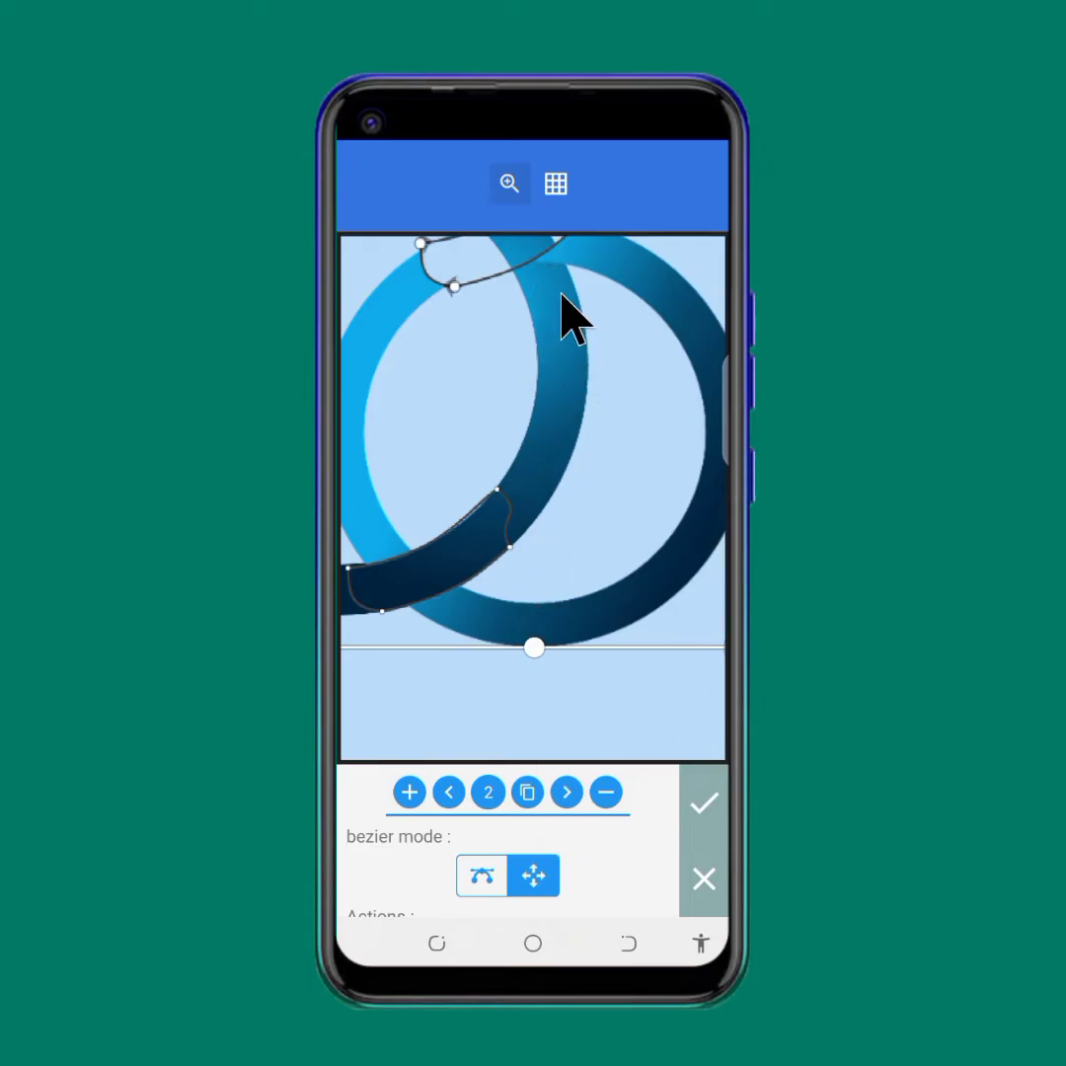
click(508, 182)
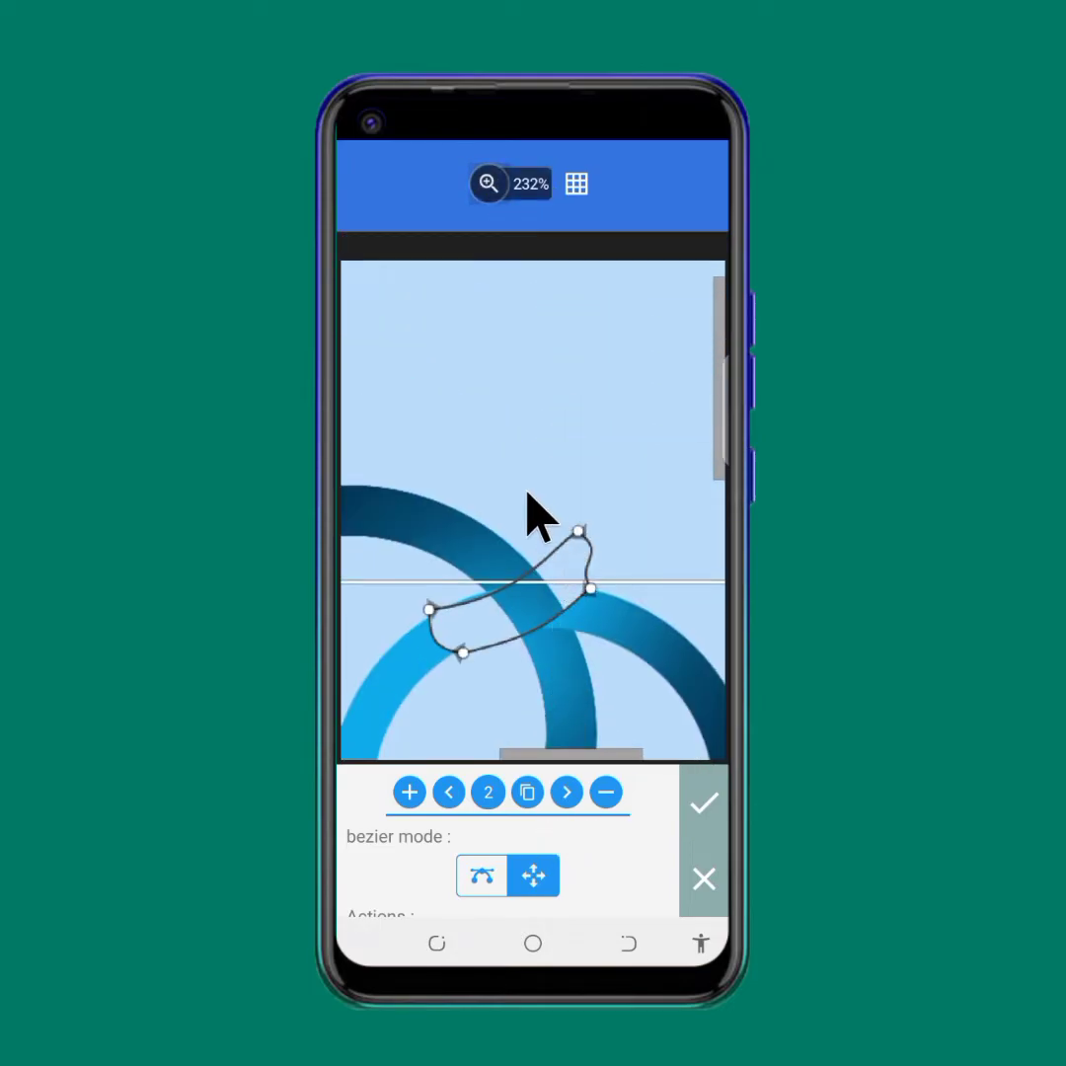
drag(533, 514, 547, 393)
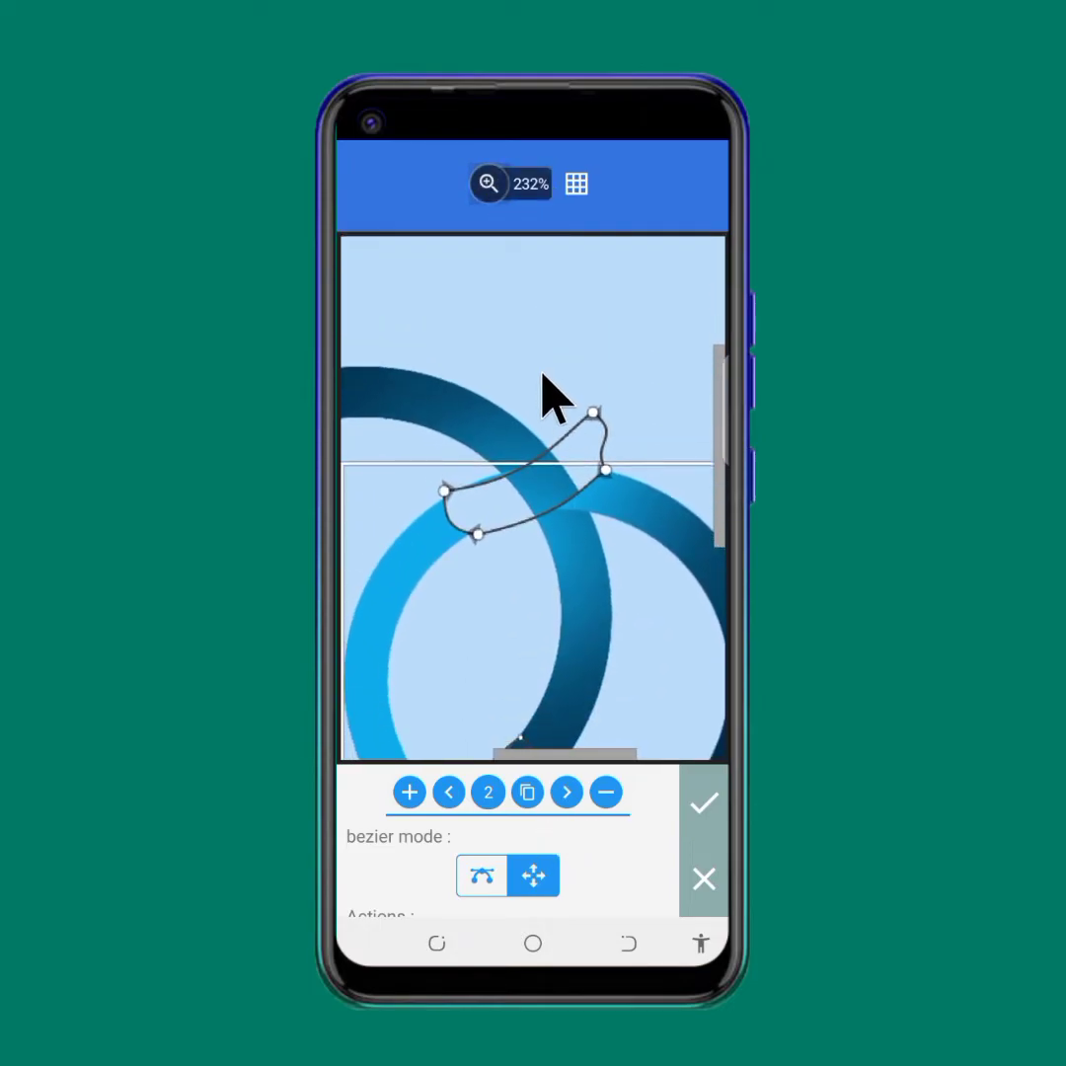
click(488, 184)
mouse_move(536, 475)
mouse_down()
mouse_move(545, 466)
mouse_move(535, 471)
mouse_move(542, 516)
mouse_move(546, 495)
mouse_up()
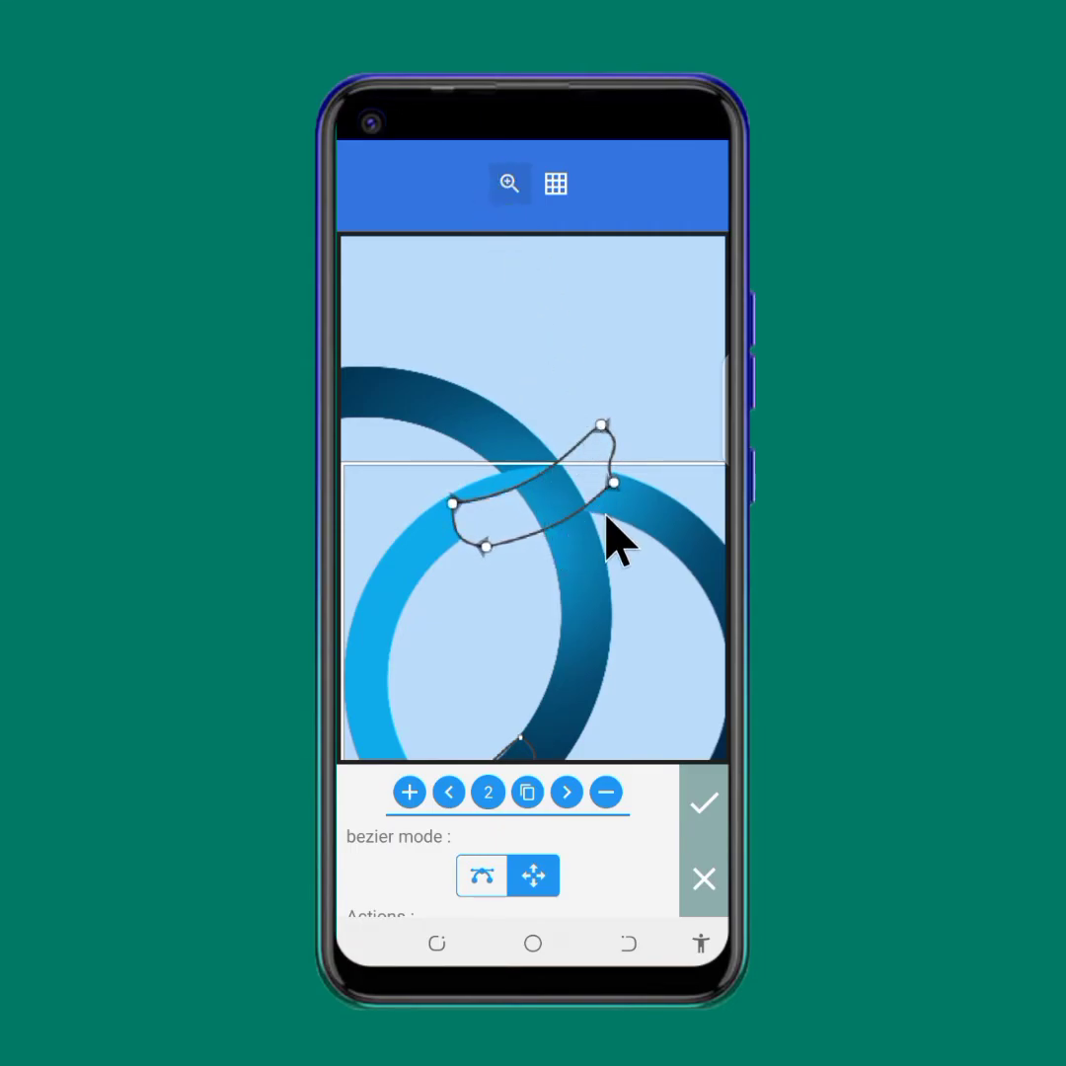
click(481, 874)
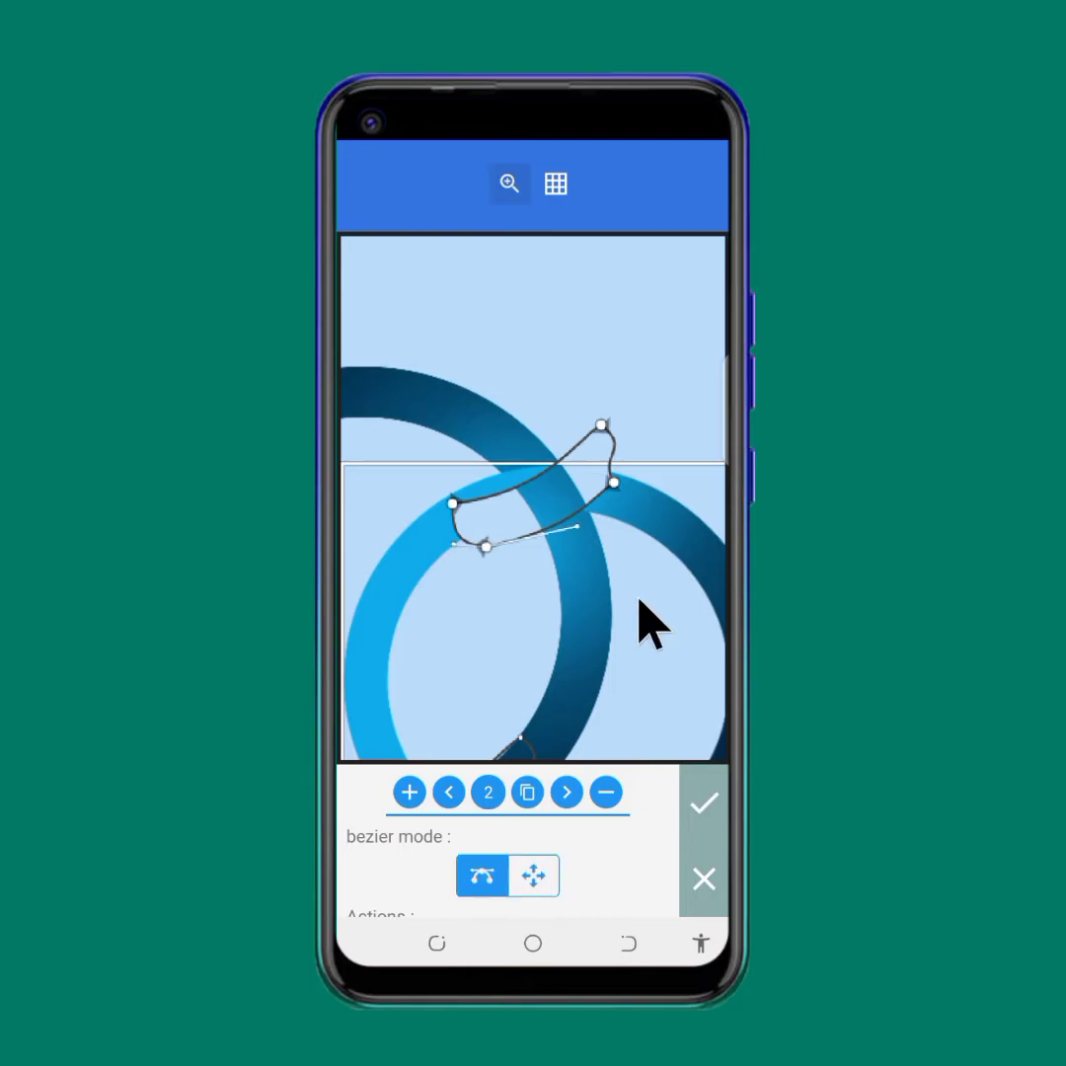
drag(614, 483, 608, 559)
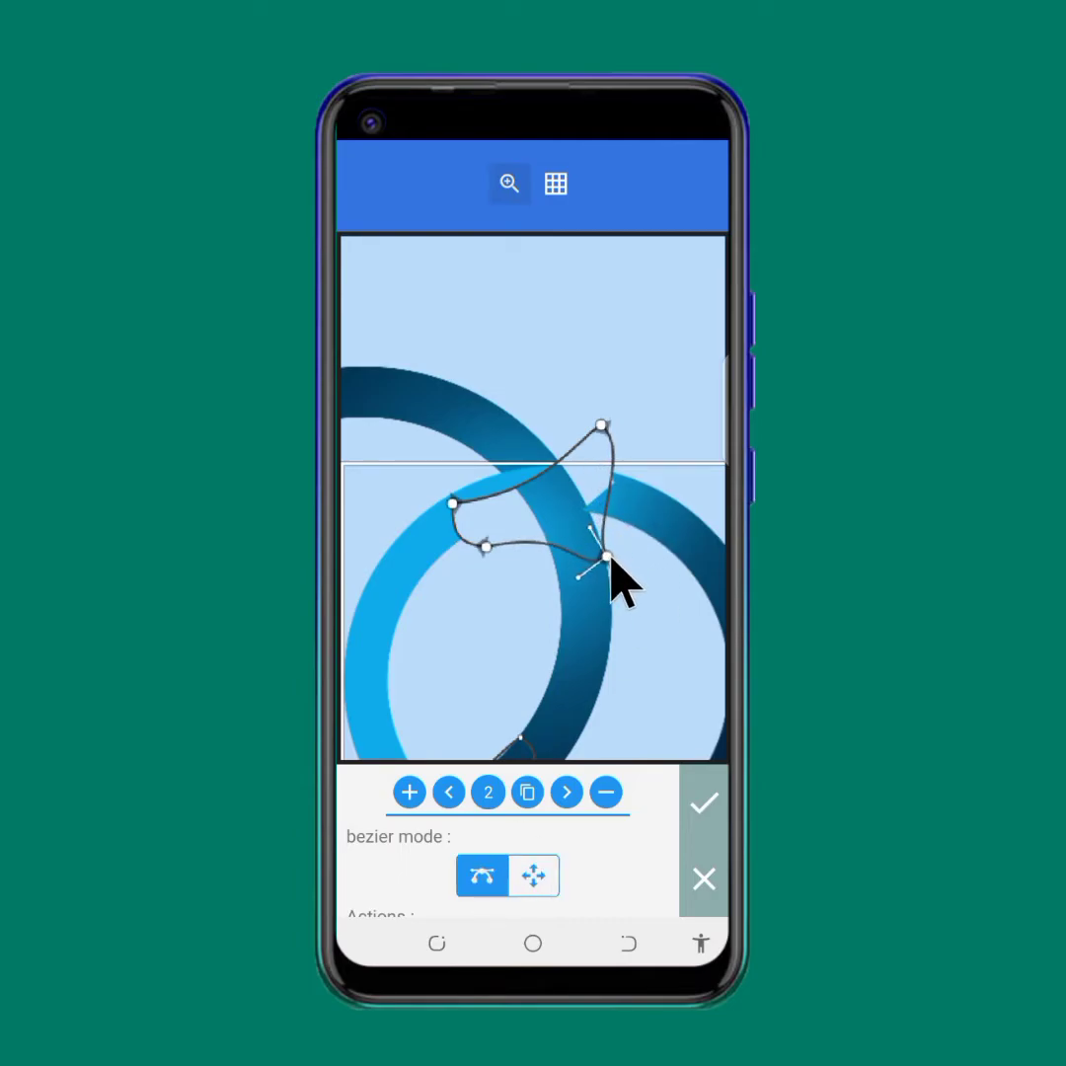
drag(601, 426, 534, 422)
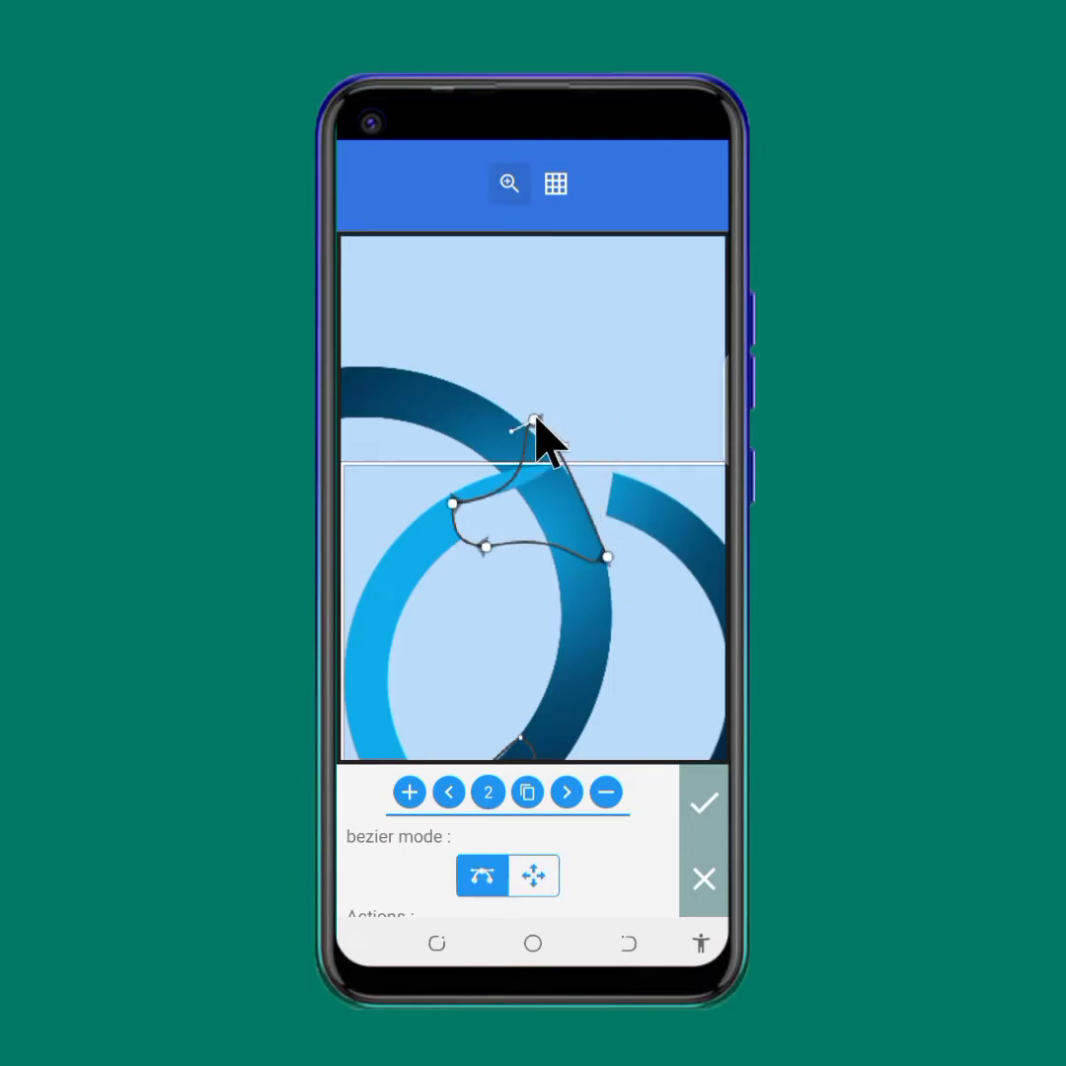
drag(453, 504, 505, 461)
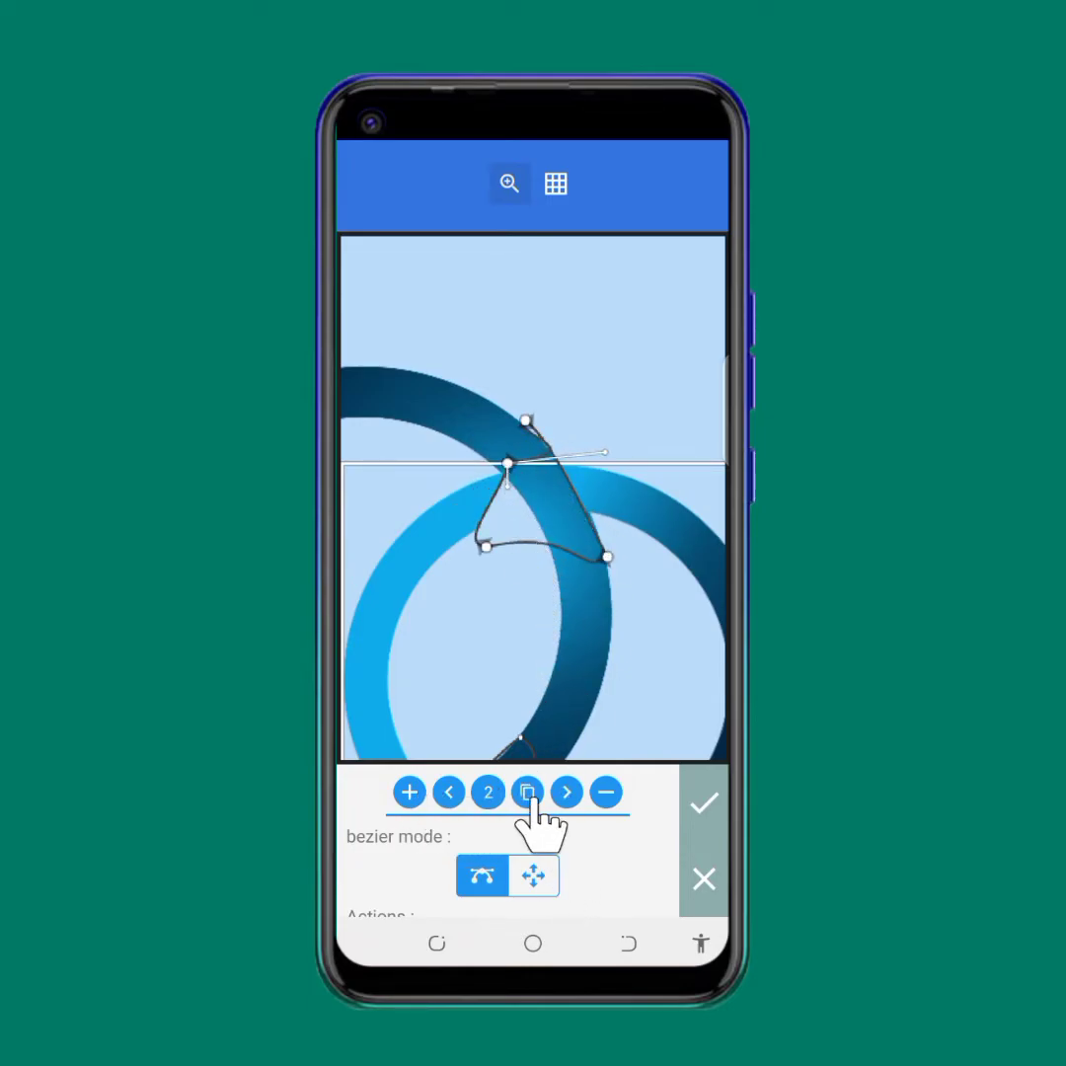
click(604, 794)
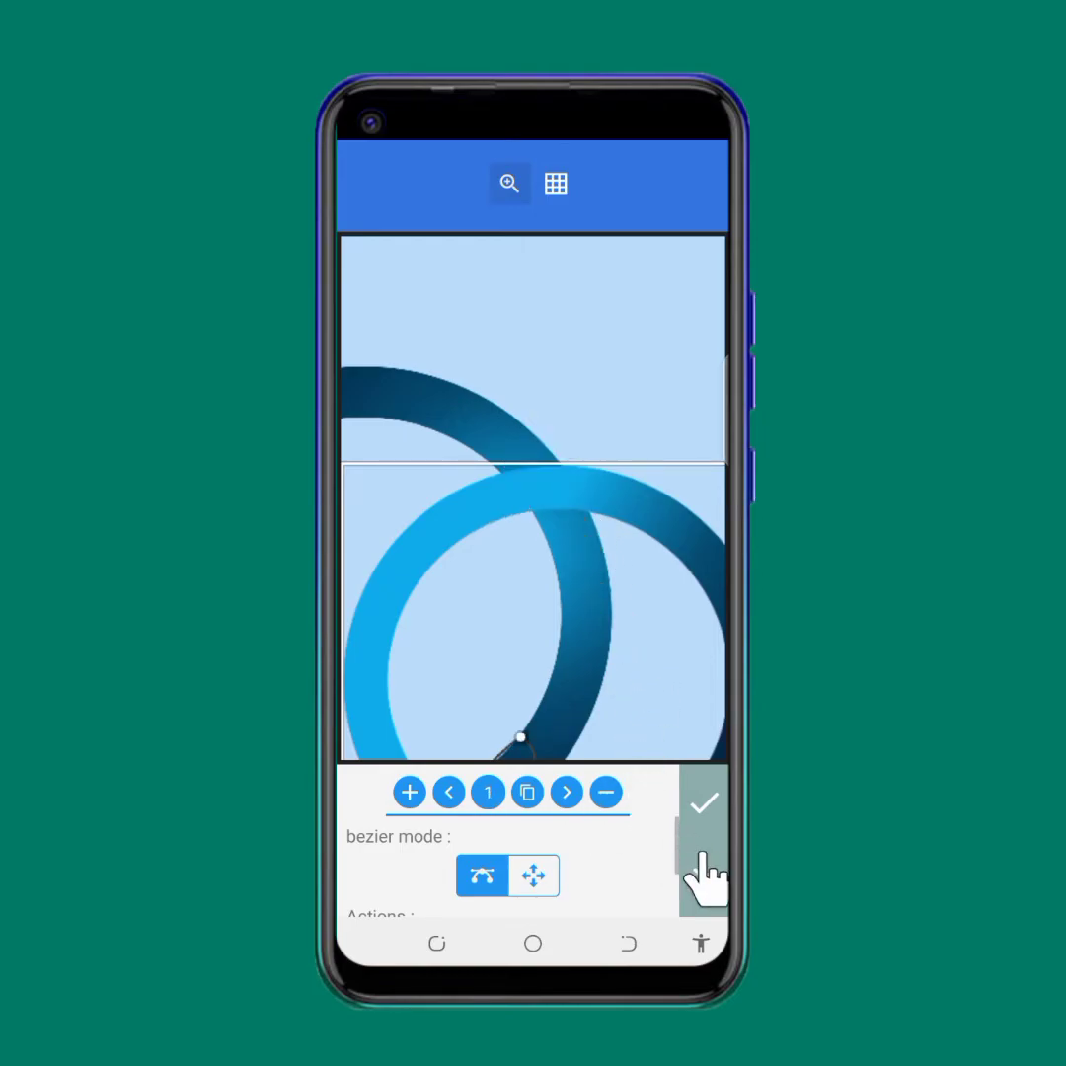
- Apply the mask to the smaller ring, nudge the ring very slightly up and left, and deselect it
click(509, 184)
drag(614, 572, 600, 456)
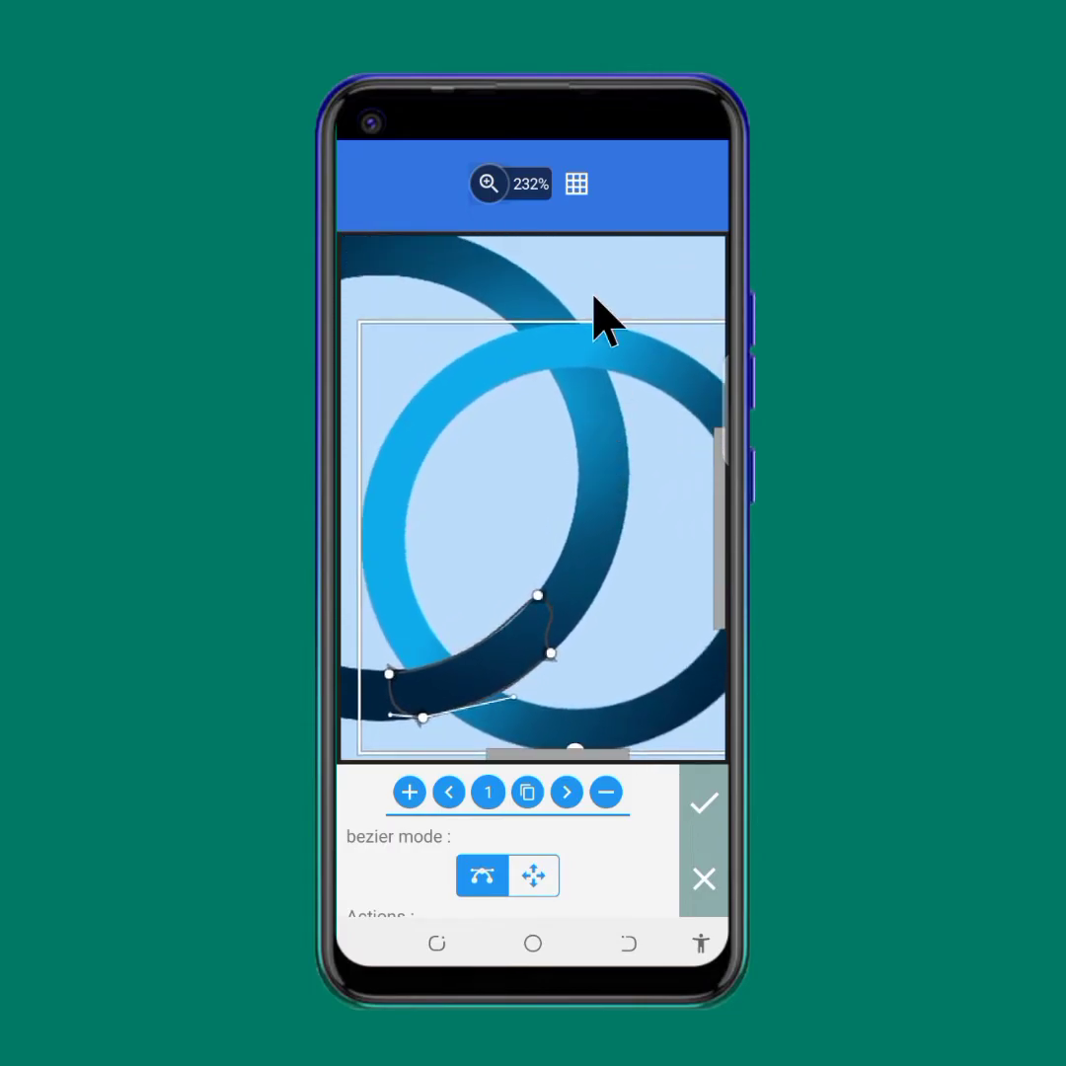
click(505, 184)
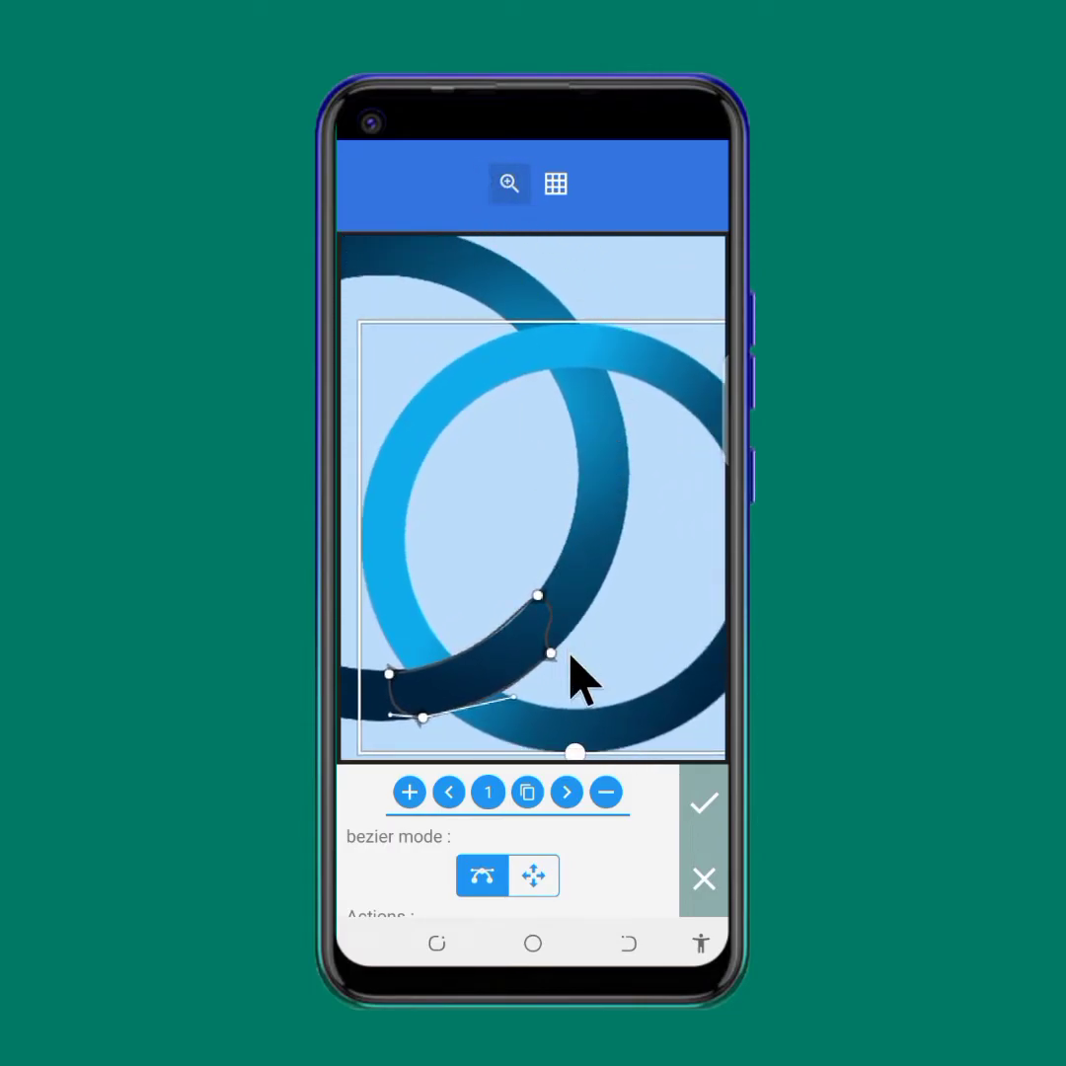
click(704, 804)
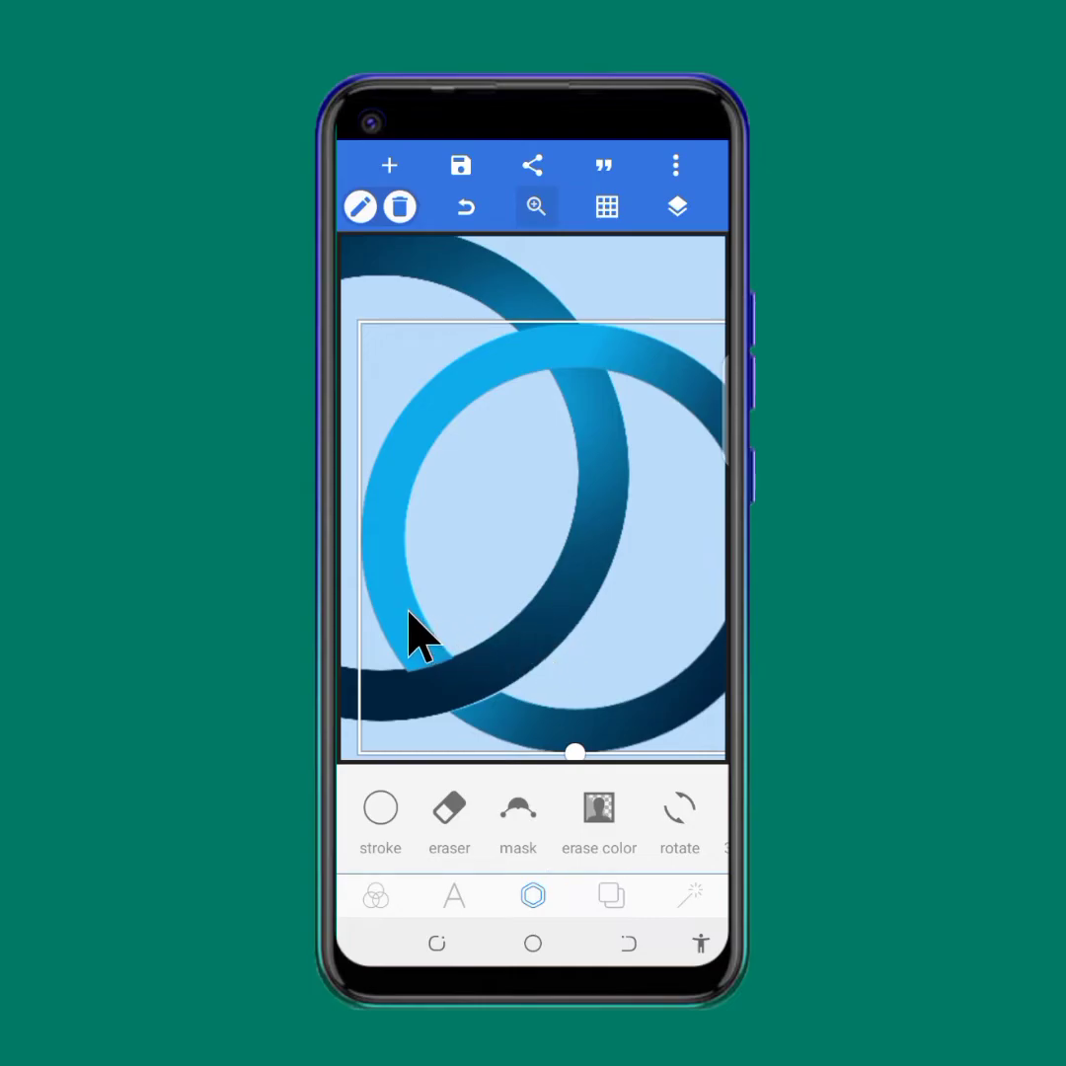
drag(409, 614, 407, 611)
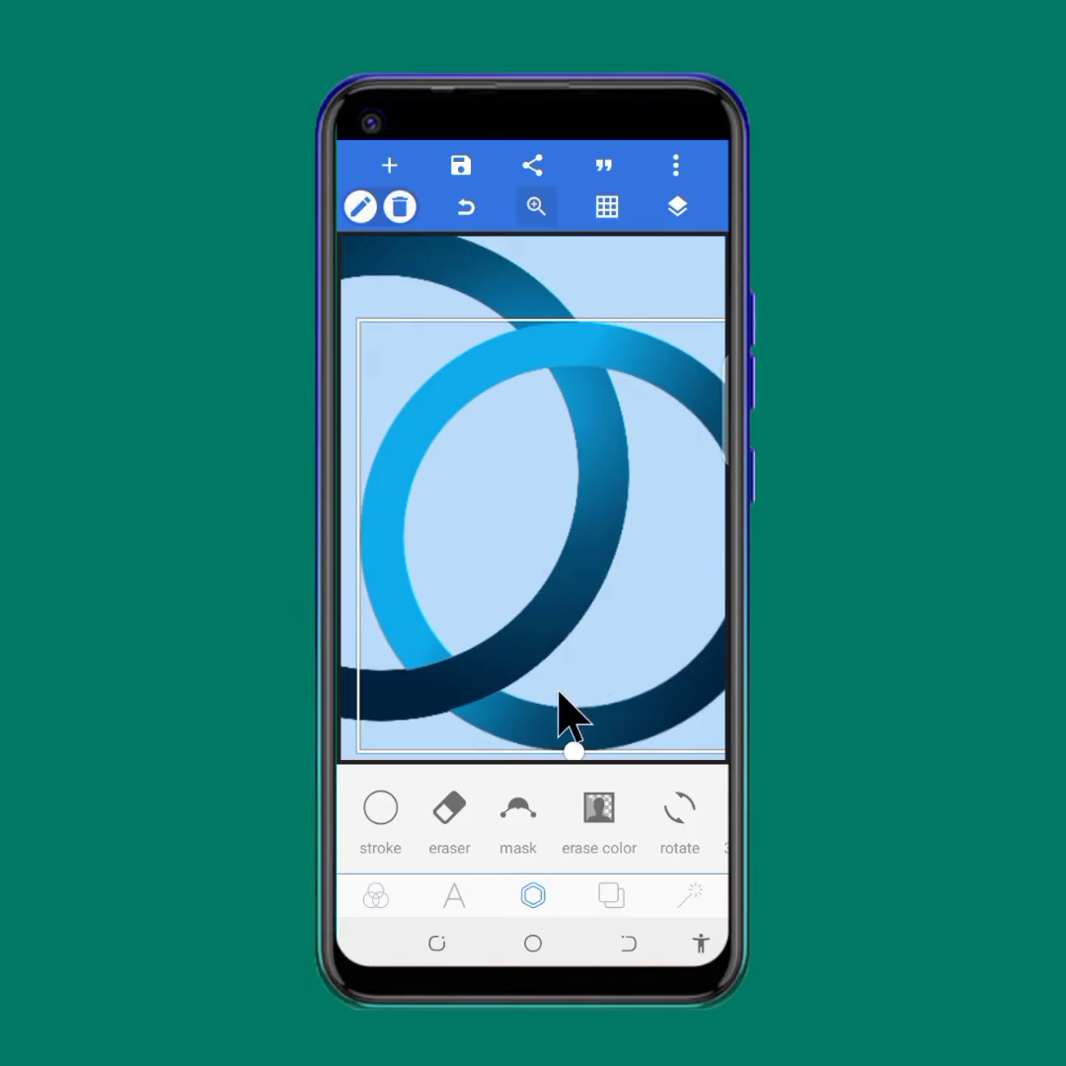
click(528, 209)
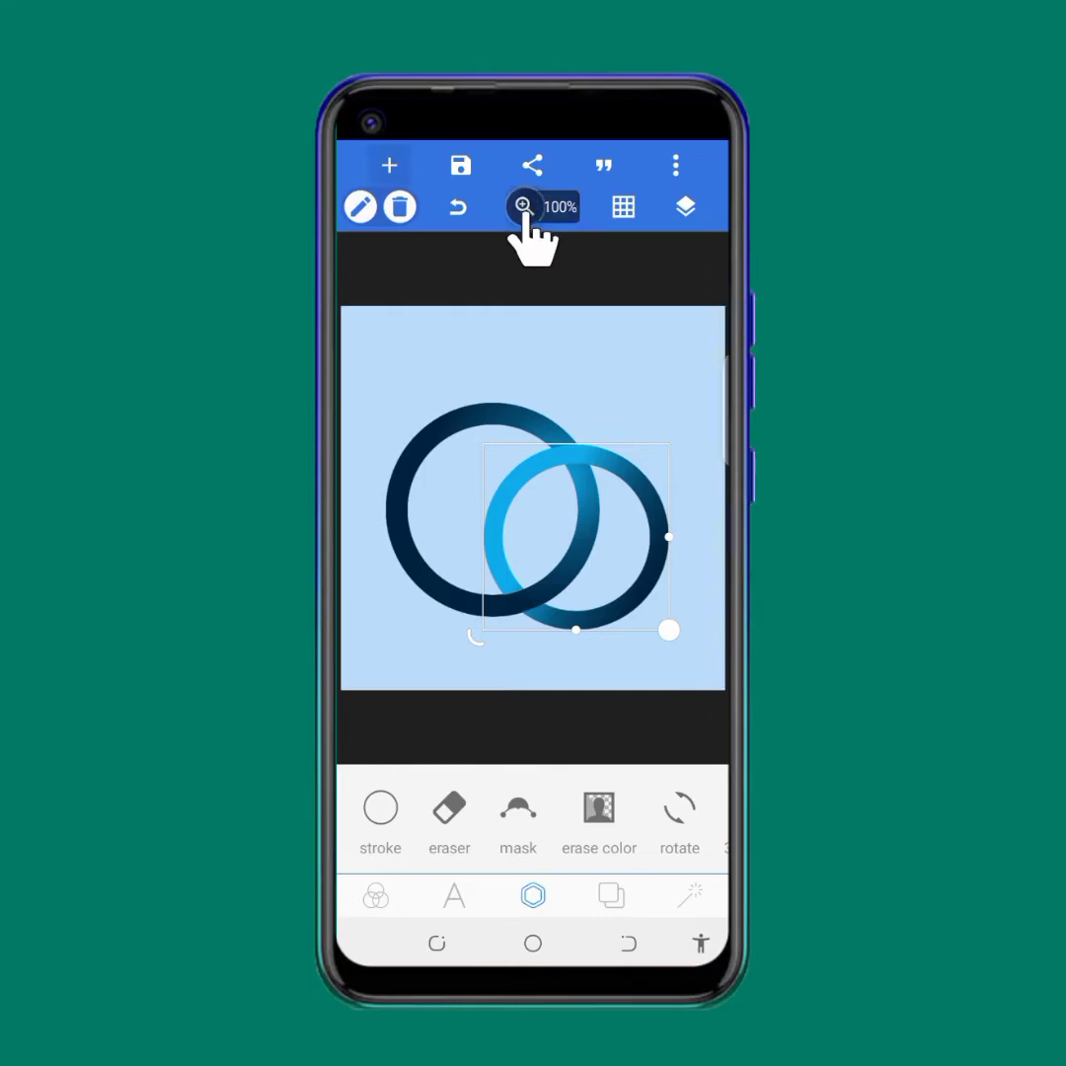
click(530, 333)
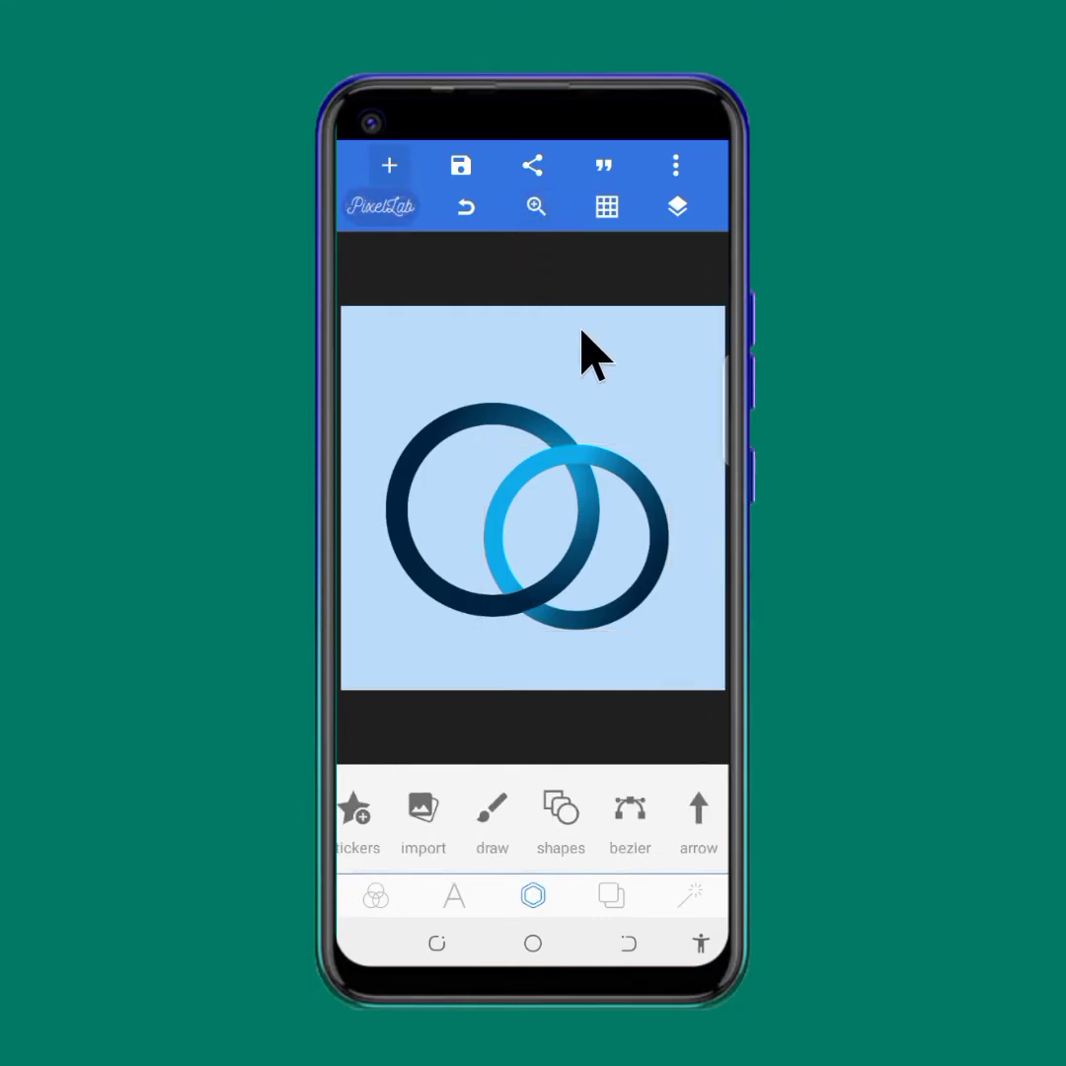
- Recolor the smaller ring with the yellow-green gradient preset and deselect it
click(616, 616)
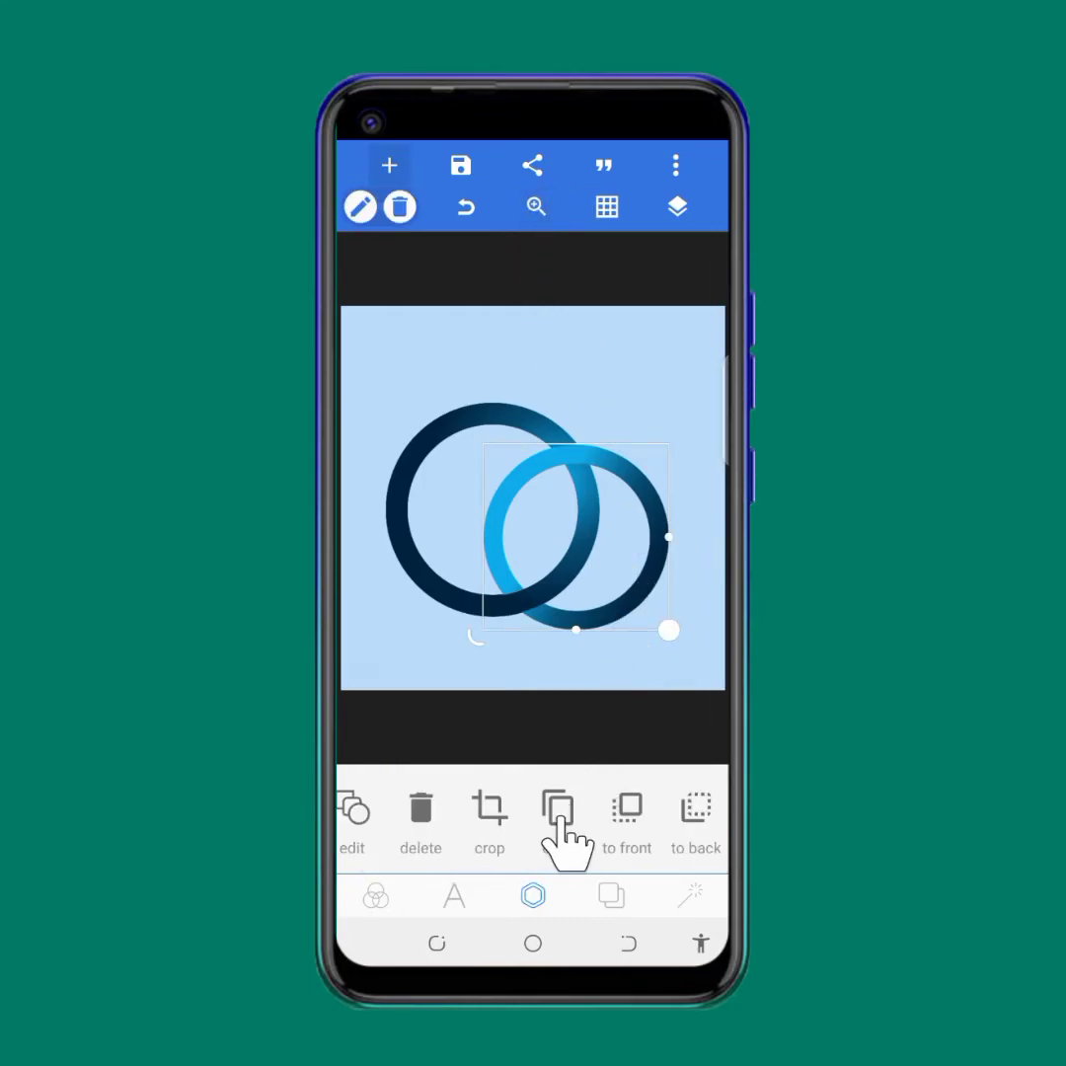
drag(660, 819, 484, 820)
click(591, 809)
click(549, 793)
scroll(508, 839, down, 1)
drag(472, 877, 442, 879)
click(508, 822)
drag(558, 884, 534, 884)
click(535, 884)
scroll(477, 884, right, 3)
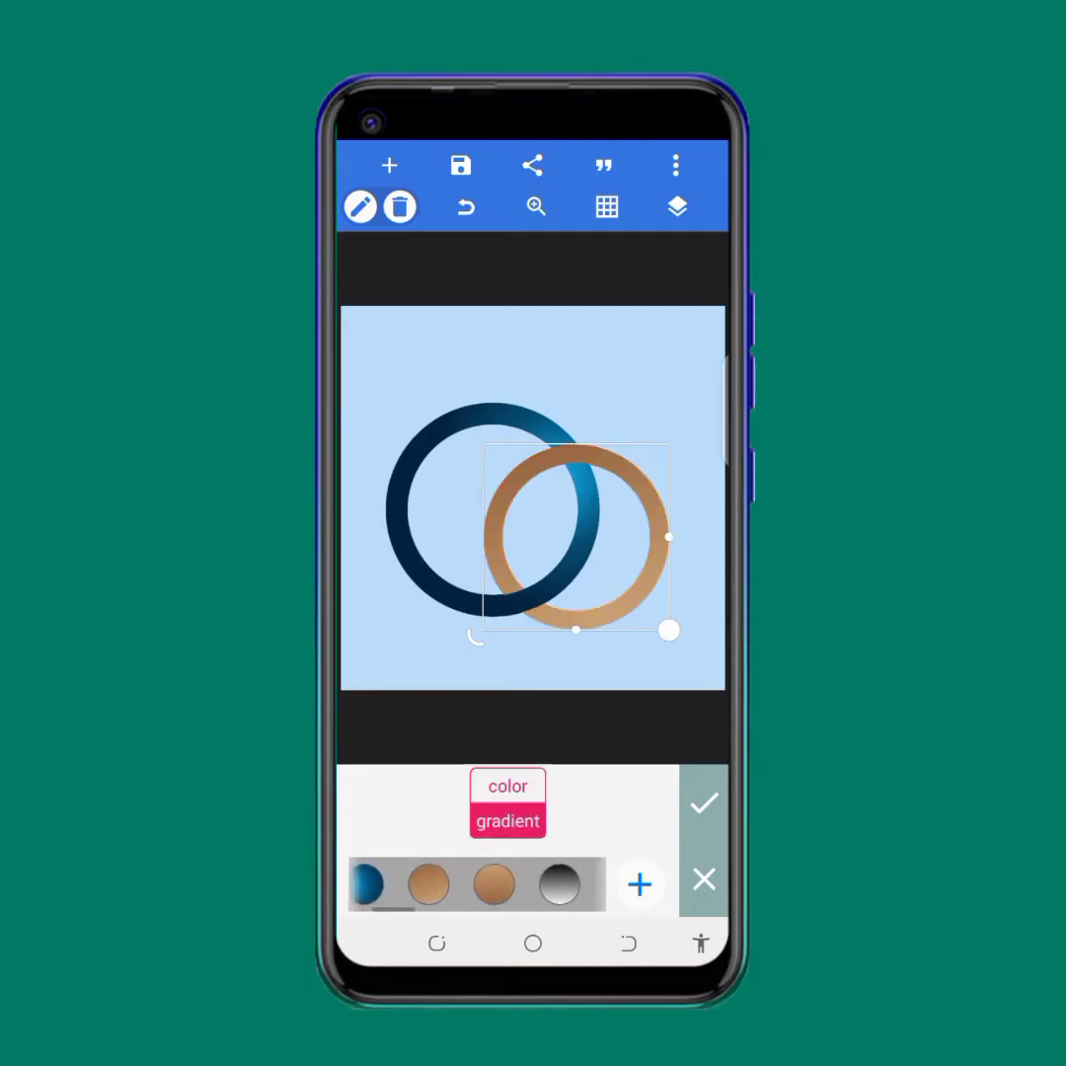
click(479, 883)
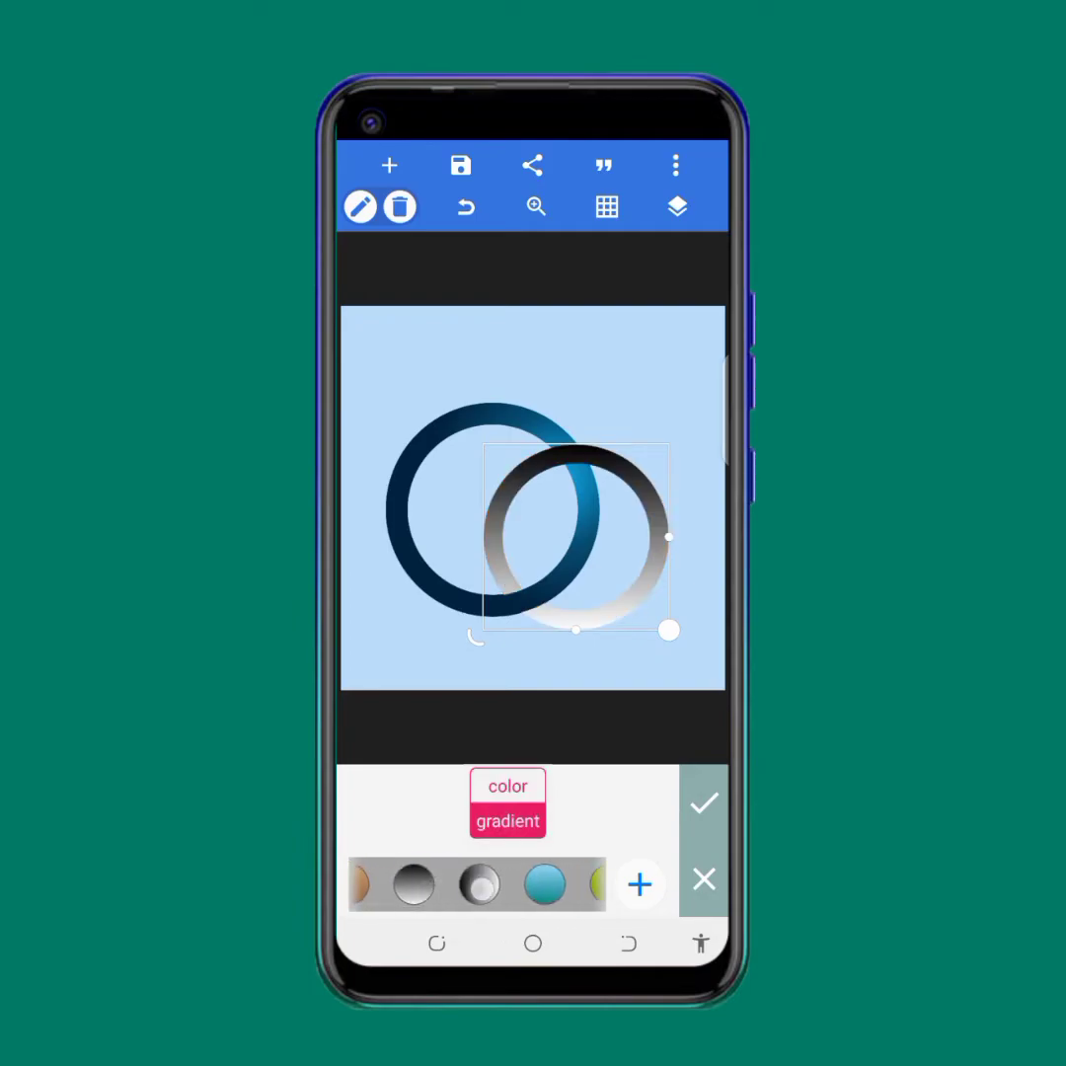
scroll(477, 884, right, 1)
click(537, 884)
click(612, 369)
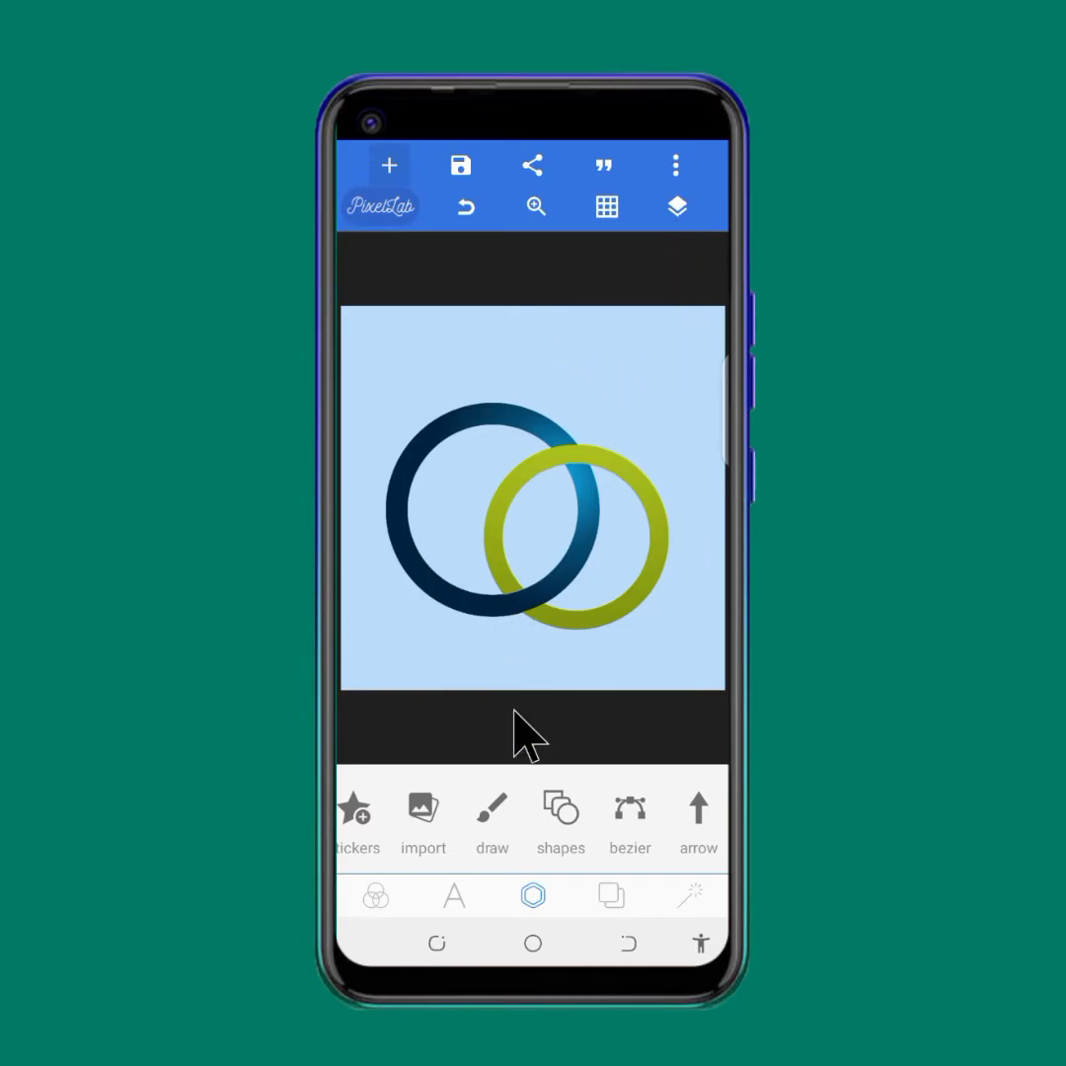
- Add a white square shape with 0% radius covering most of both rings, roughly centered horizontally on the canvas
click(559, 814)
drag(530, 518, 682, 626)
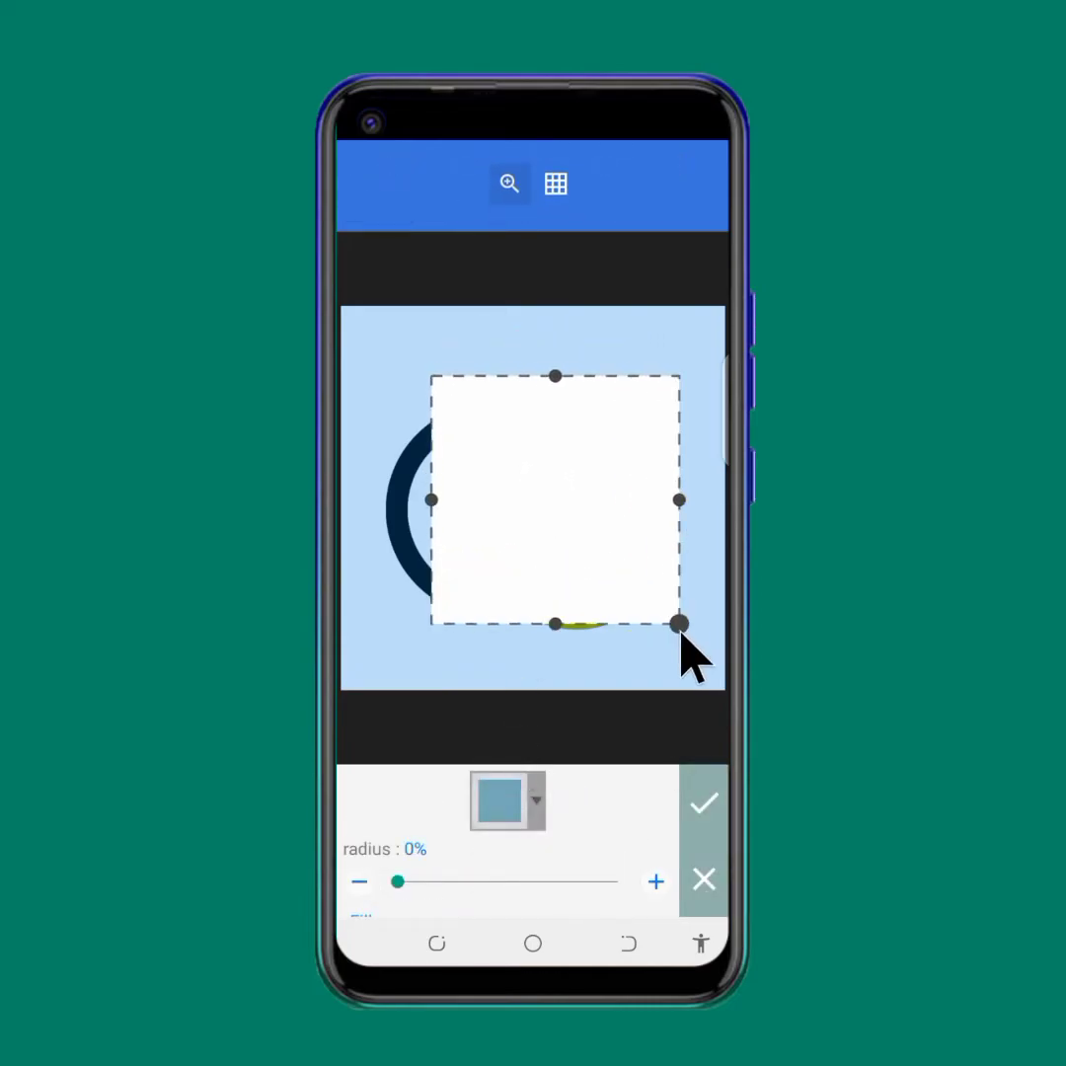
drag(586, 571, 560, 562)
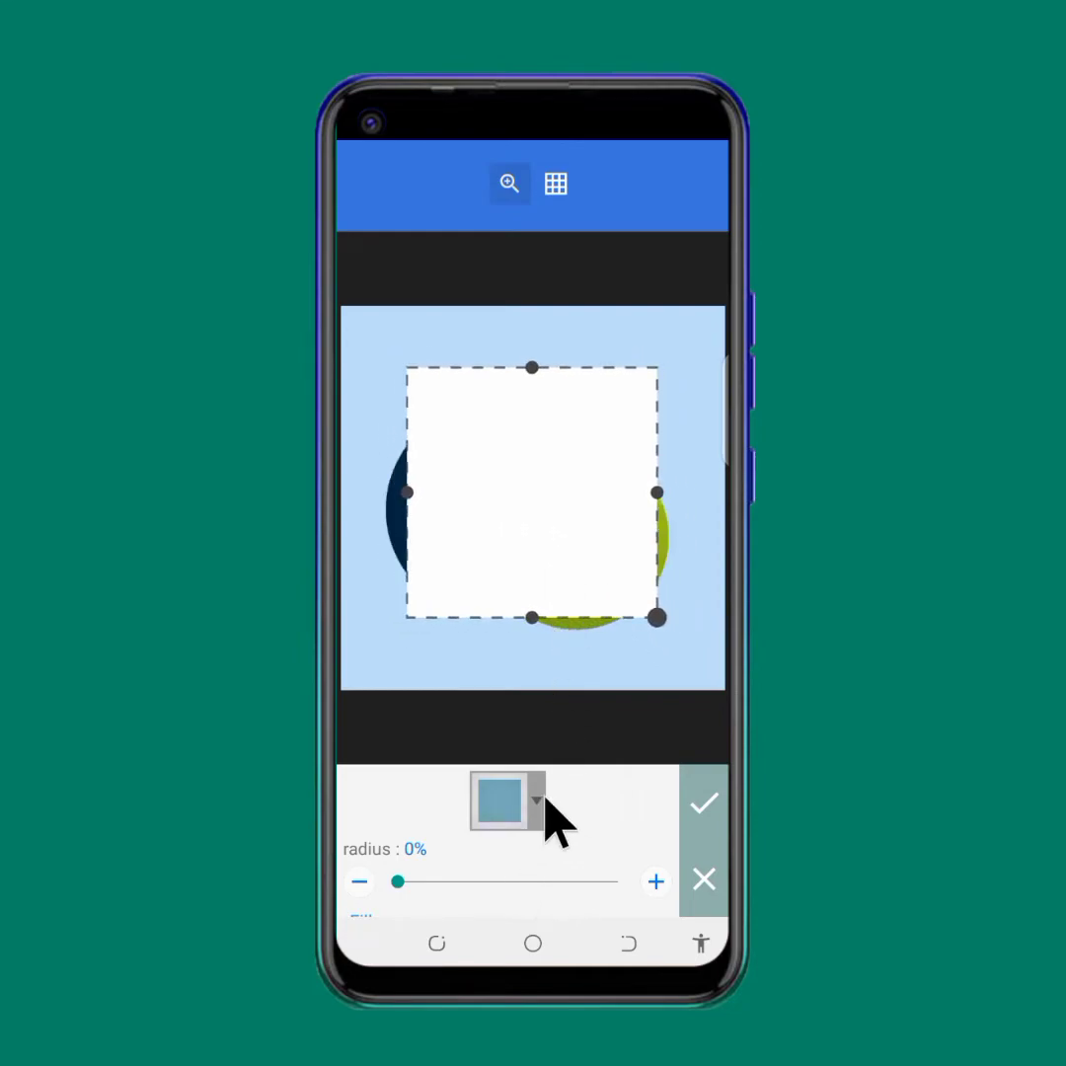
drag(552, 822, 562, 793)
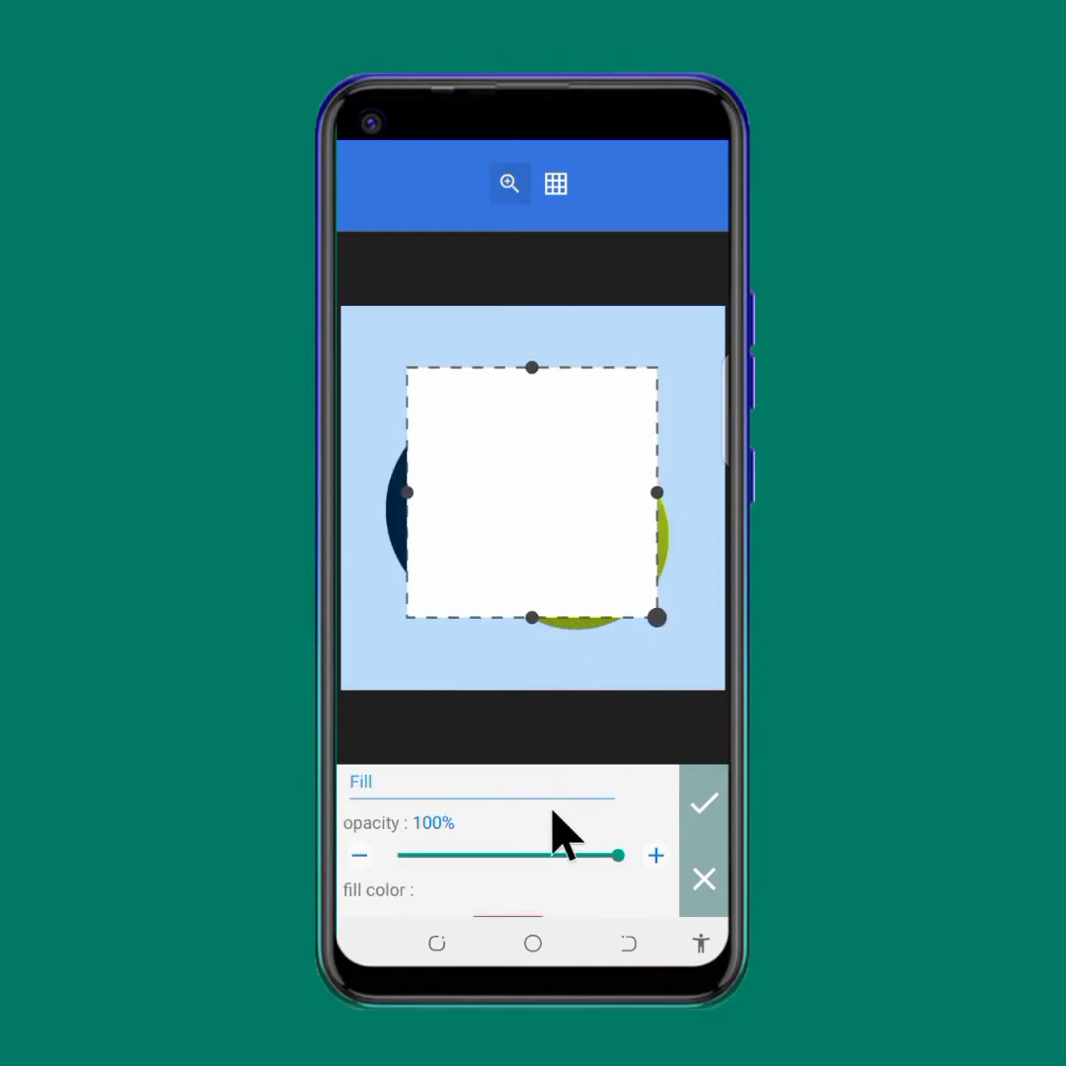
mouse_move(480, 804)
mouse_down()
mouse_move(492, 834)
mouse_move(541, 806)
mouse_up()
scroll(542, 825, up, 5)
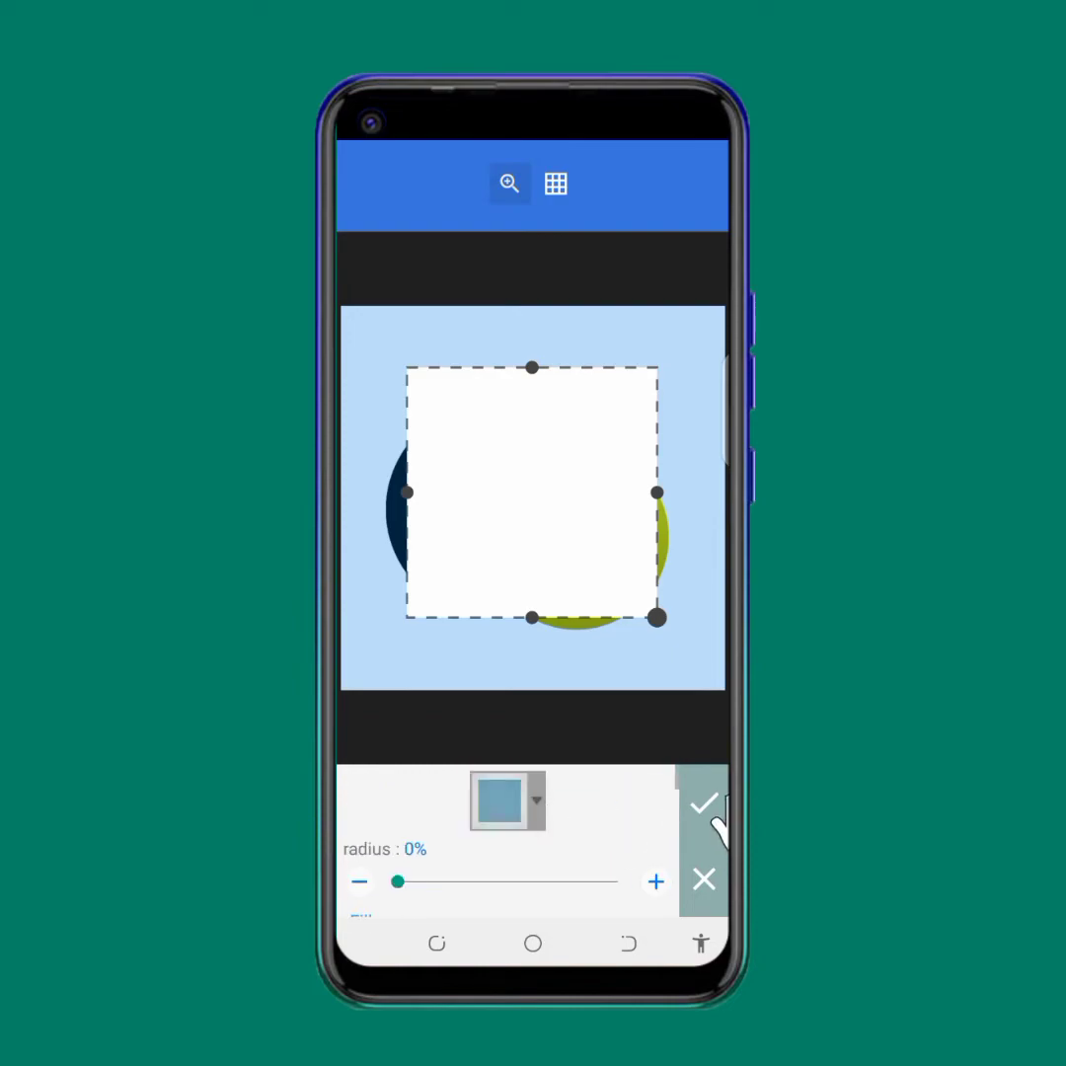
click(707, 882)
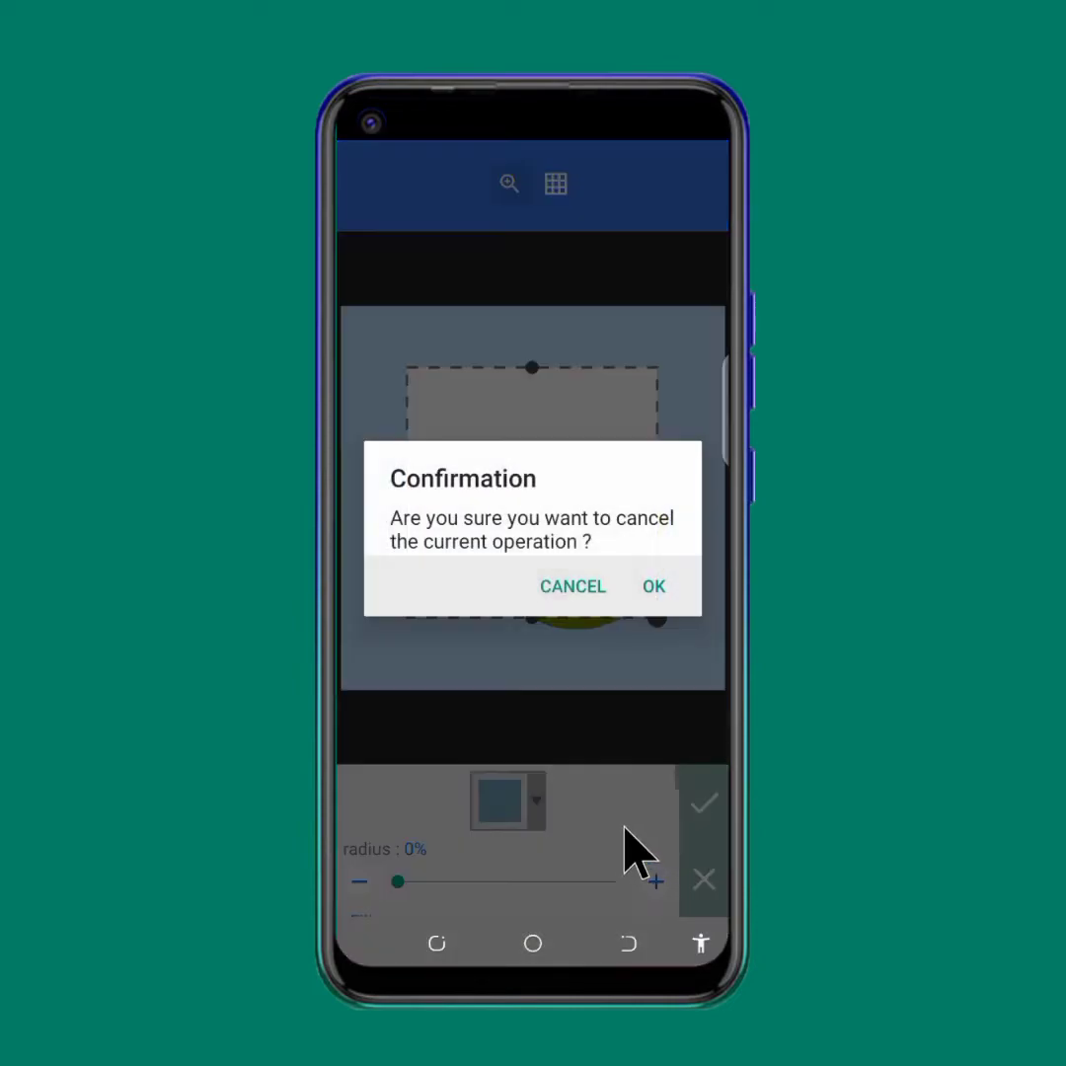
click(590, 585)
click(705, 801)
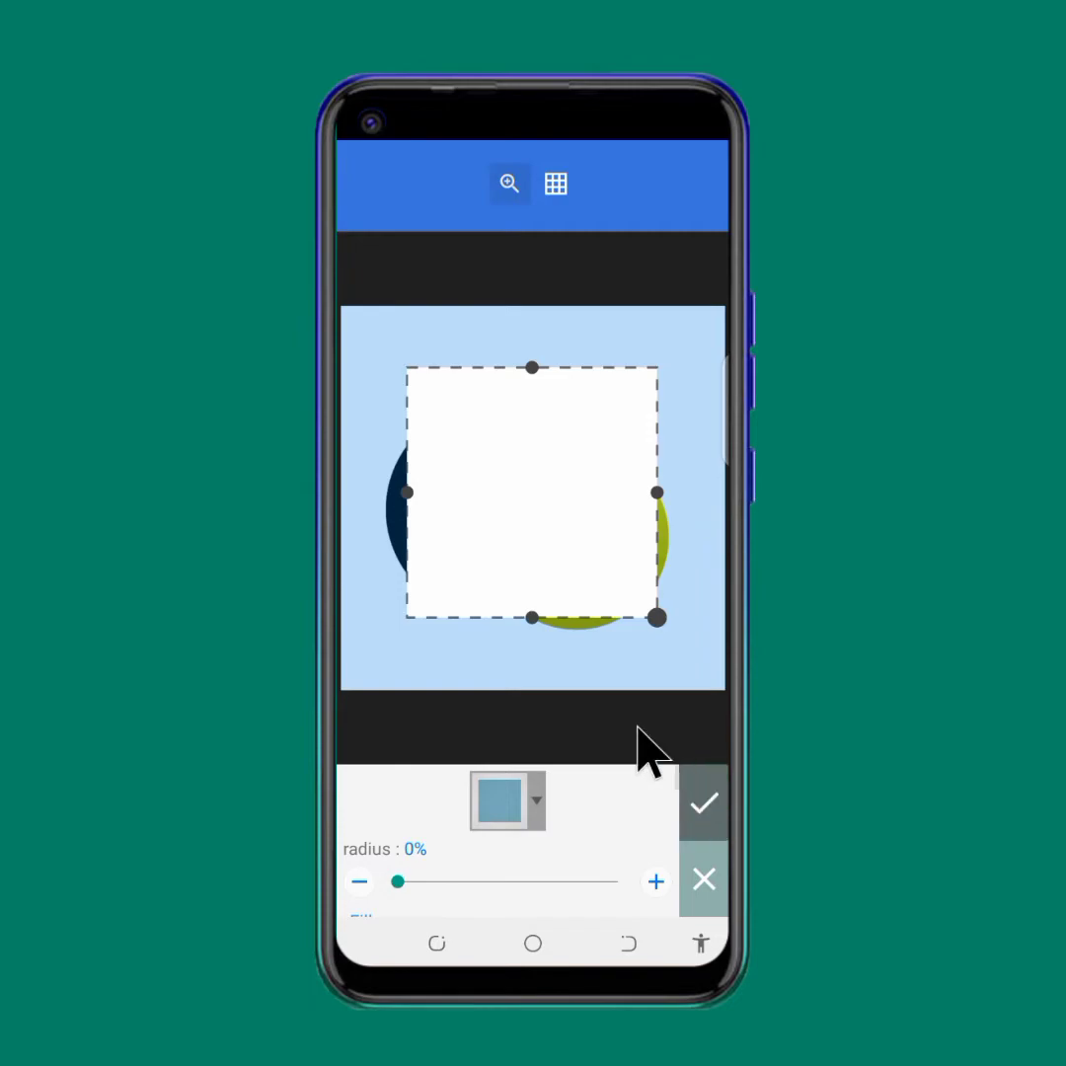
mouse_move(568, 827)
mouse_down()
mouse_move(428, 845)
mouse_move(507, 822)
mouse_move(469, 839)
mouse_move(543, 829)
mouse_move(445, 835)
mouse_up()
click(500, 811)
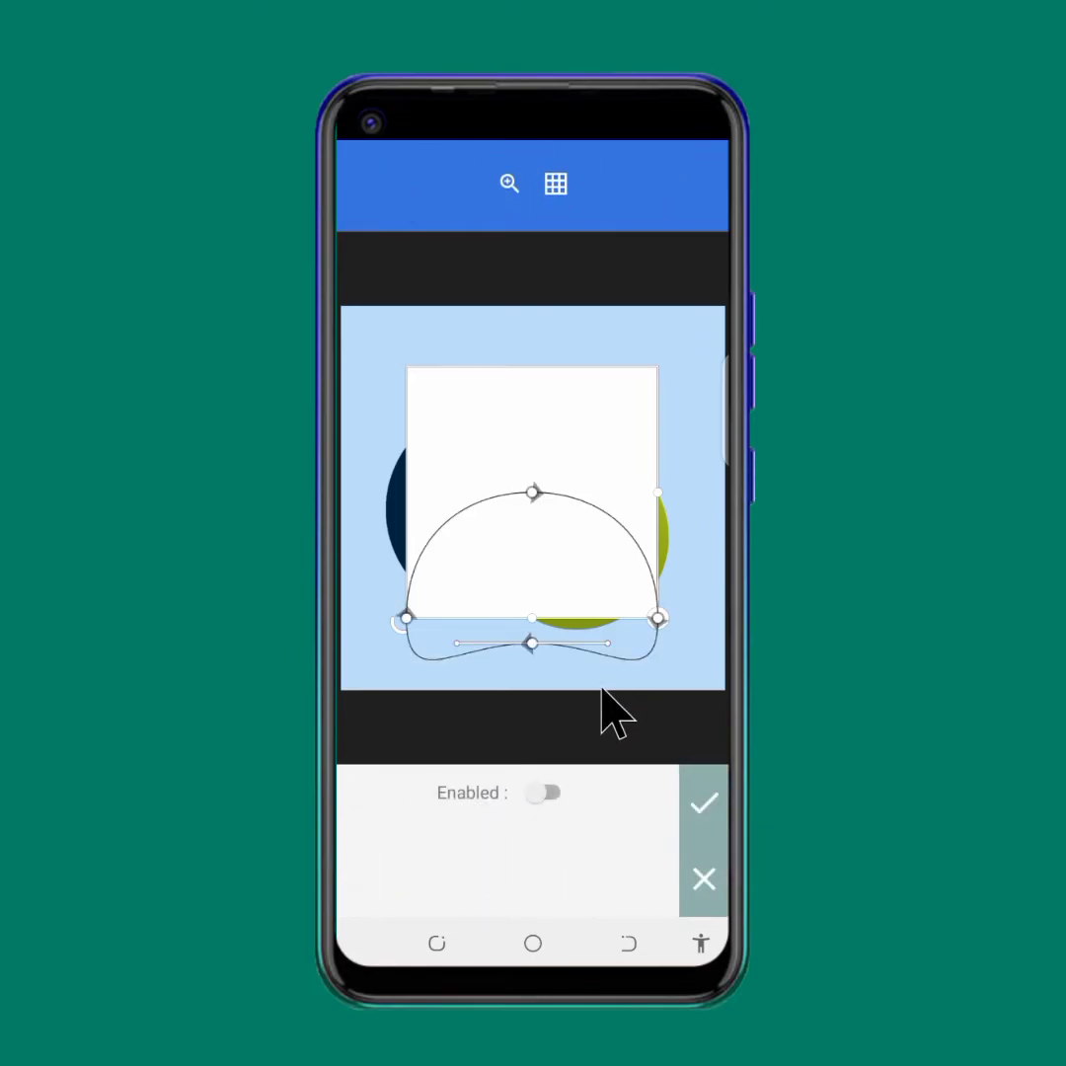
click(545, 793)
mouse_move(607, 642)
mouse_down()
mouse_move(612, 581)
mouse_move(606, 637)
mouse_up()
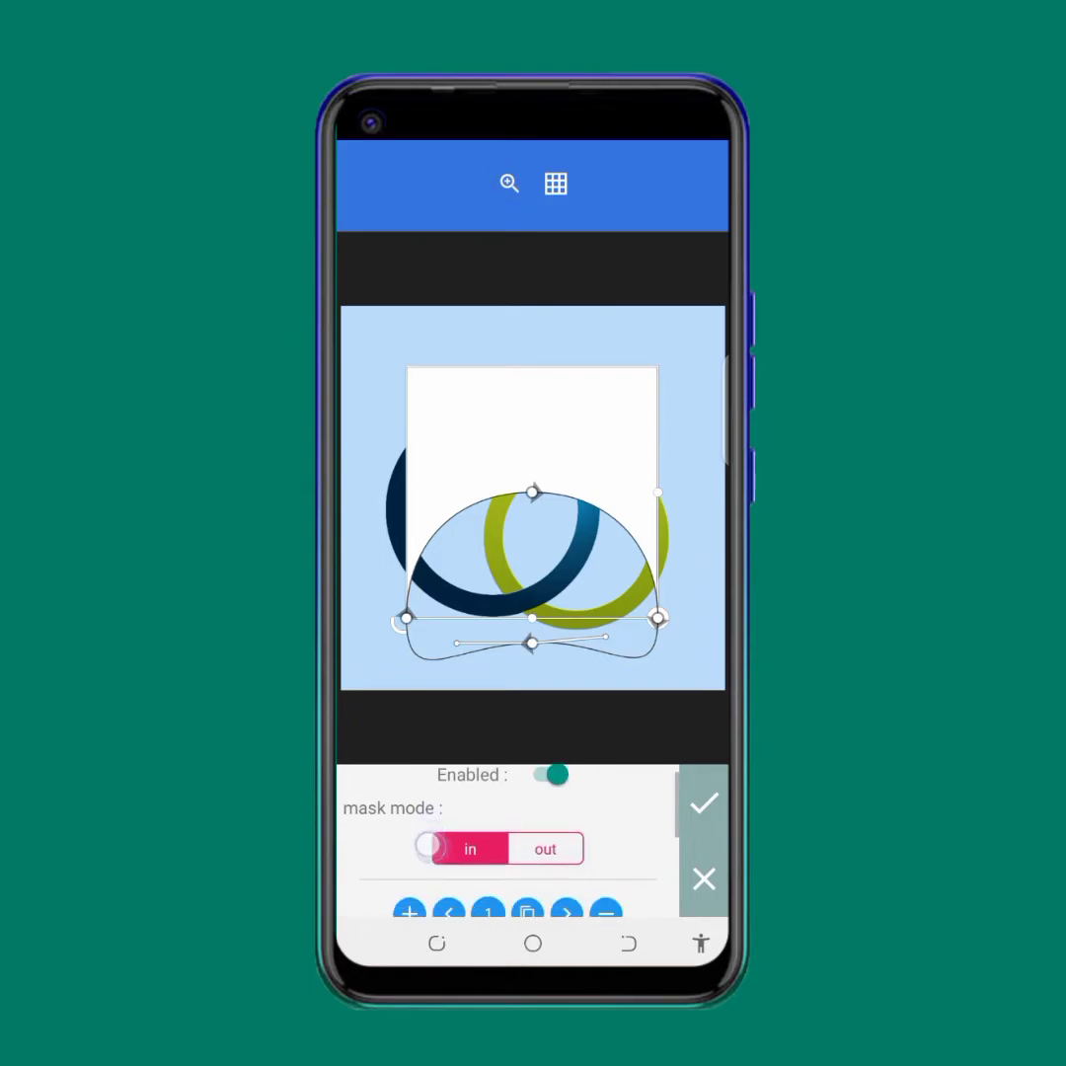
scroll(440, 884, down, 2)
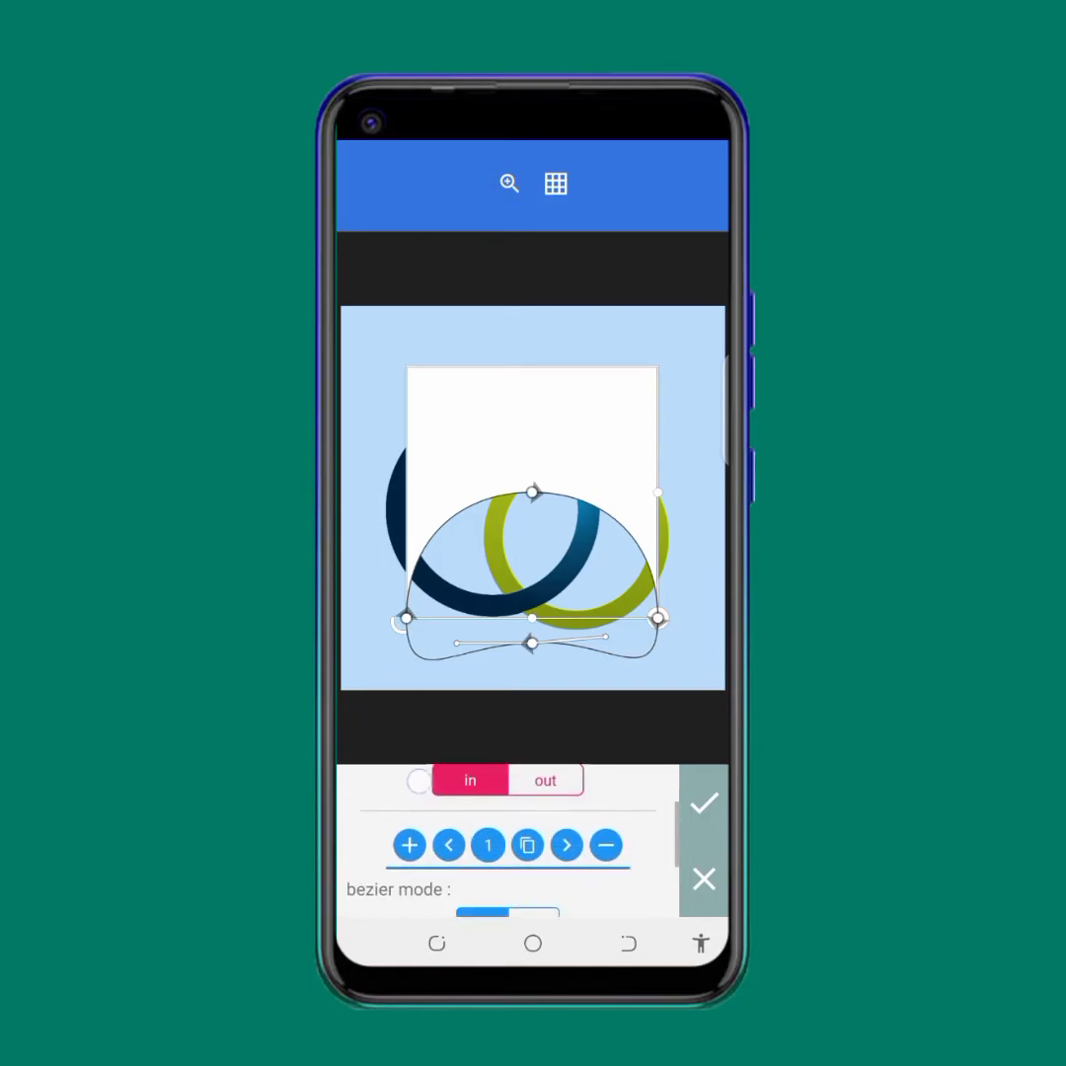
click(409, 844)
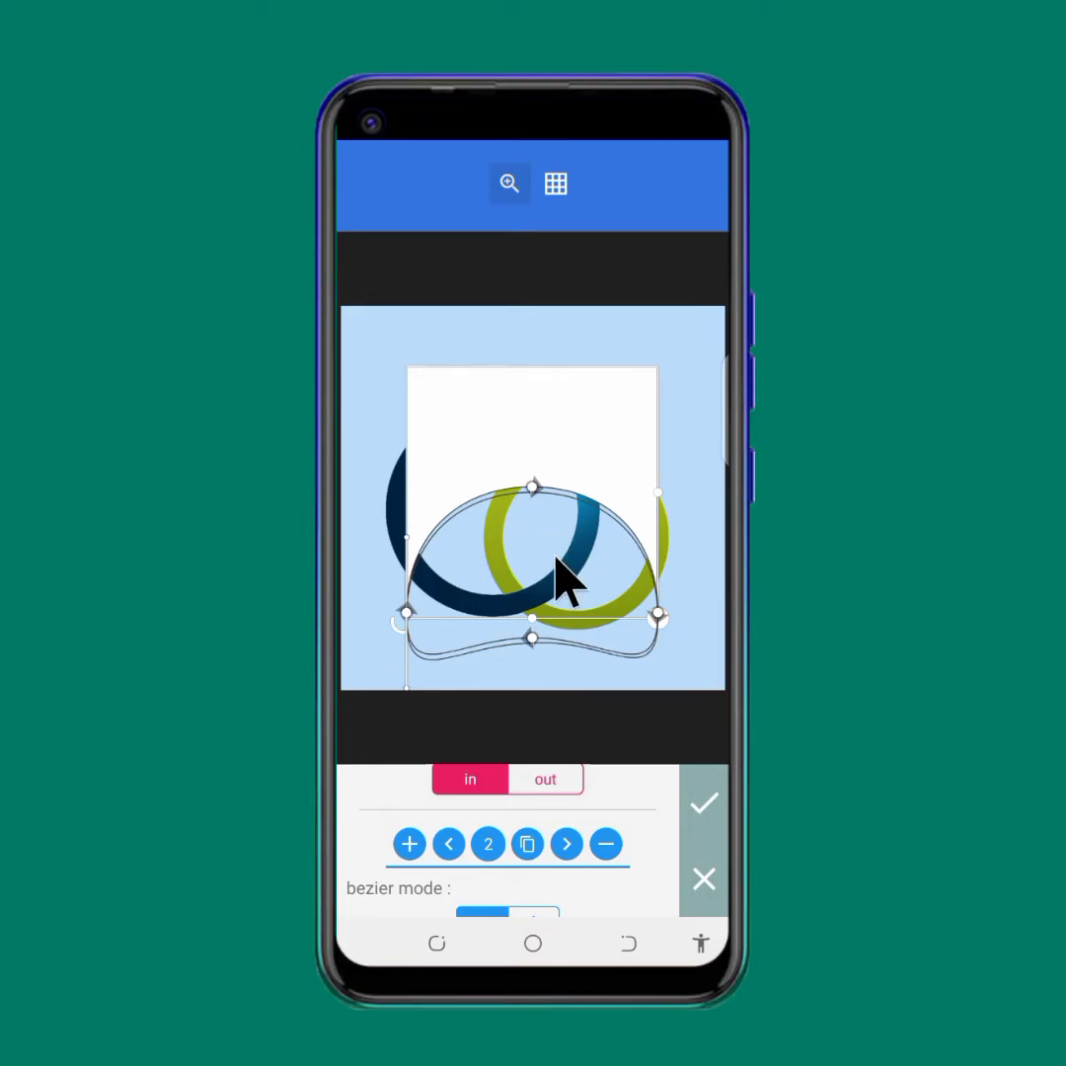
click(607, 844)
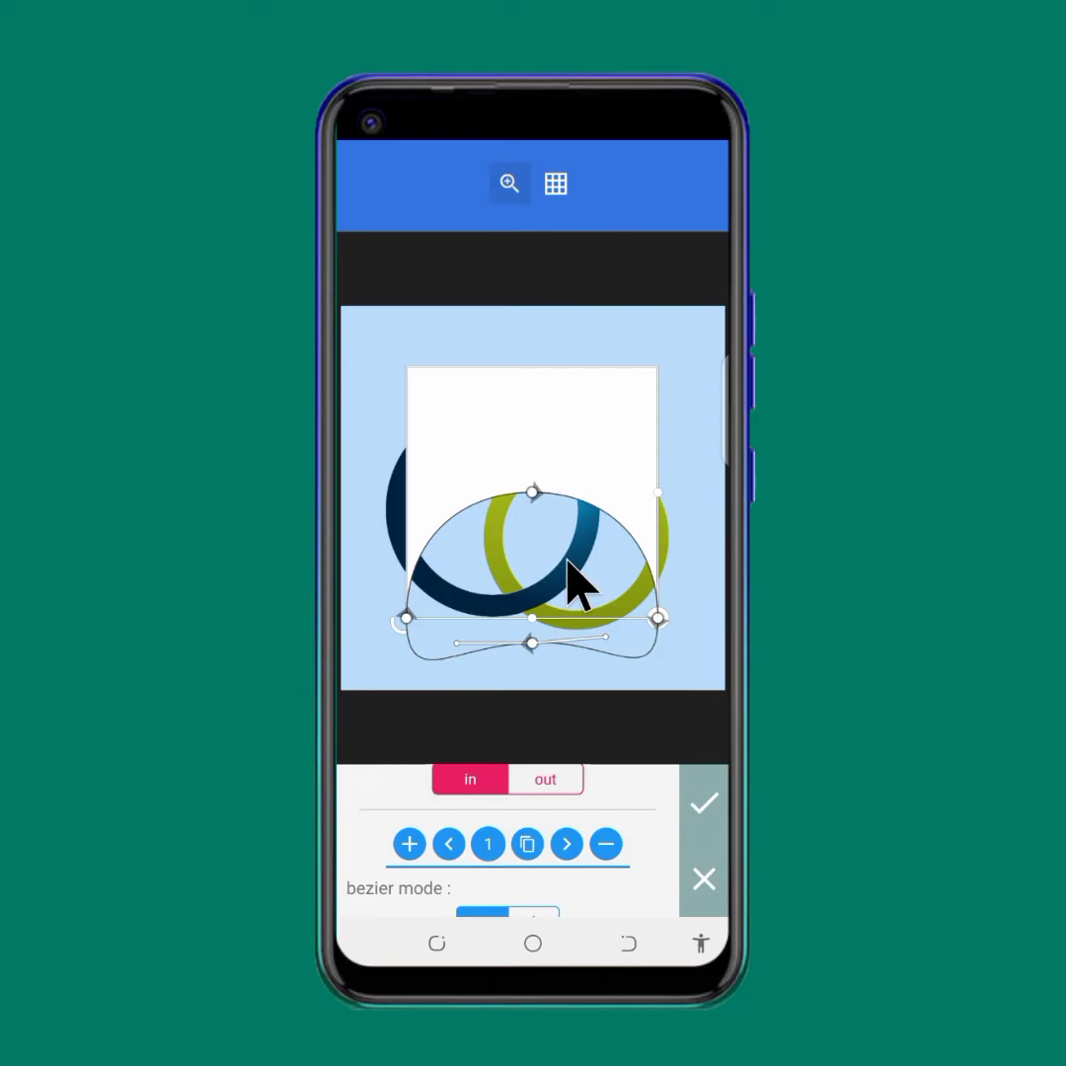
click(704, 878)
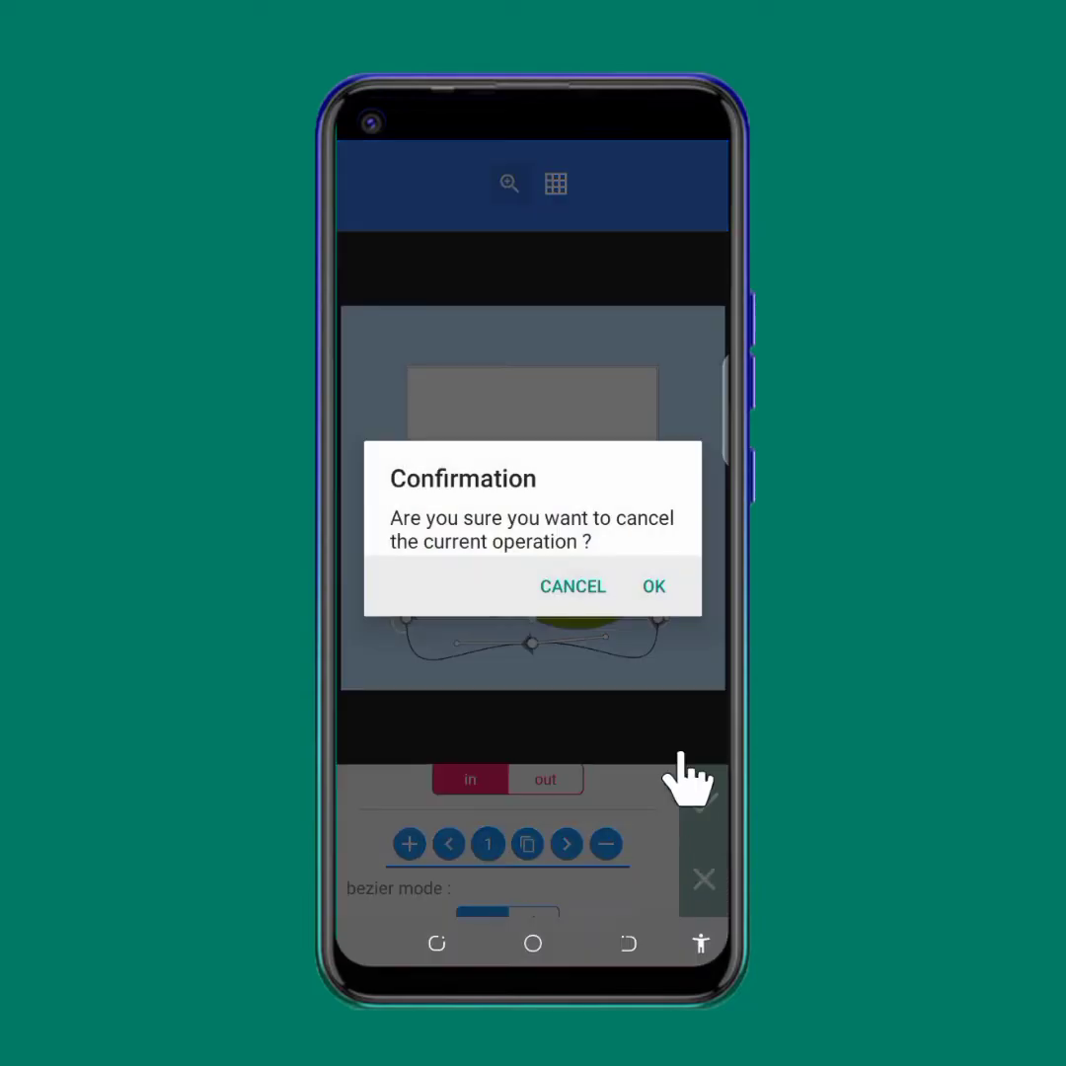
click(651, 586)
- Delete the white square shape covering the two rings
drag(543, 543, 572, 561)
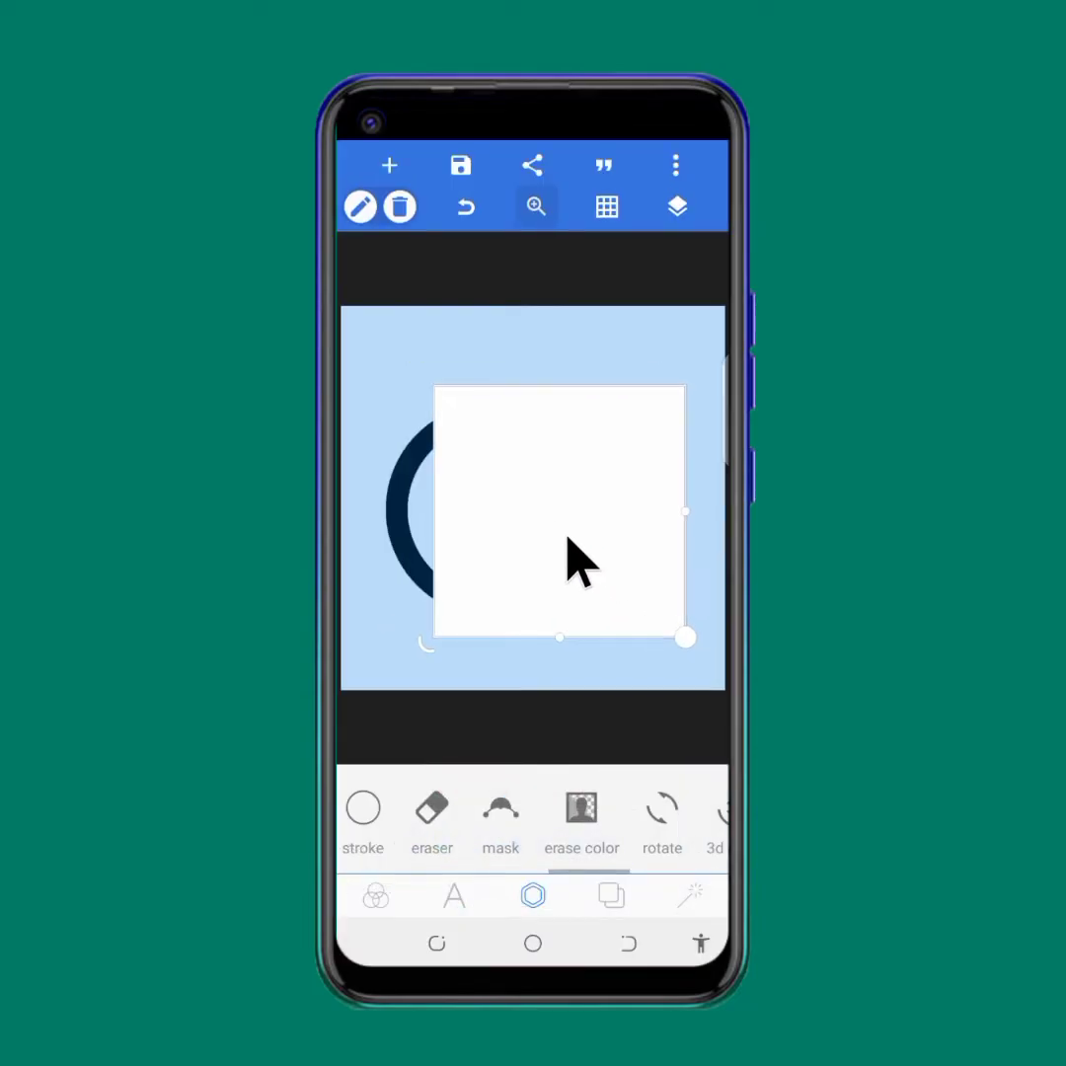
click(400, 205)
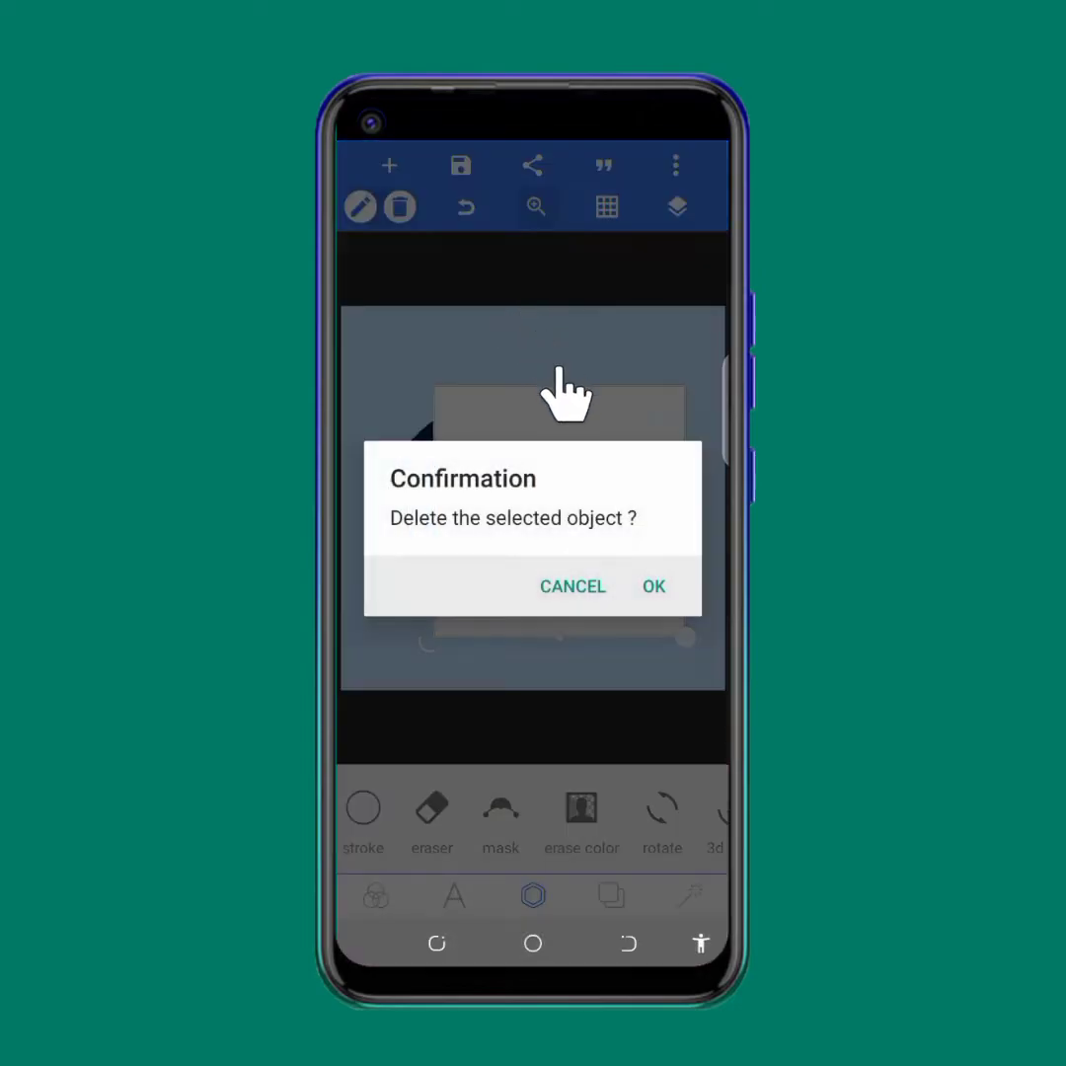
click(652, 585)
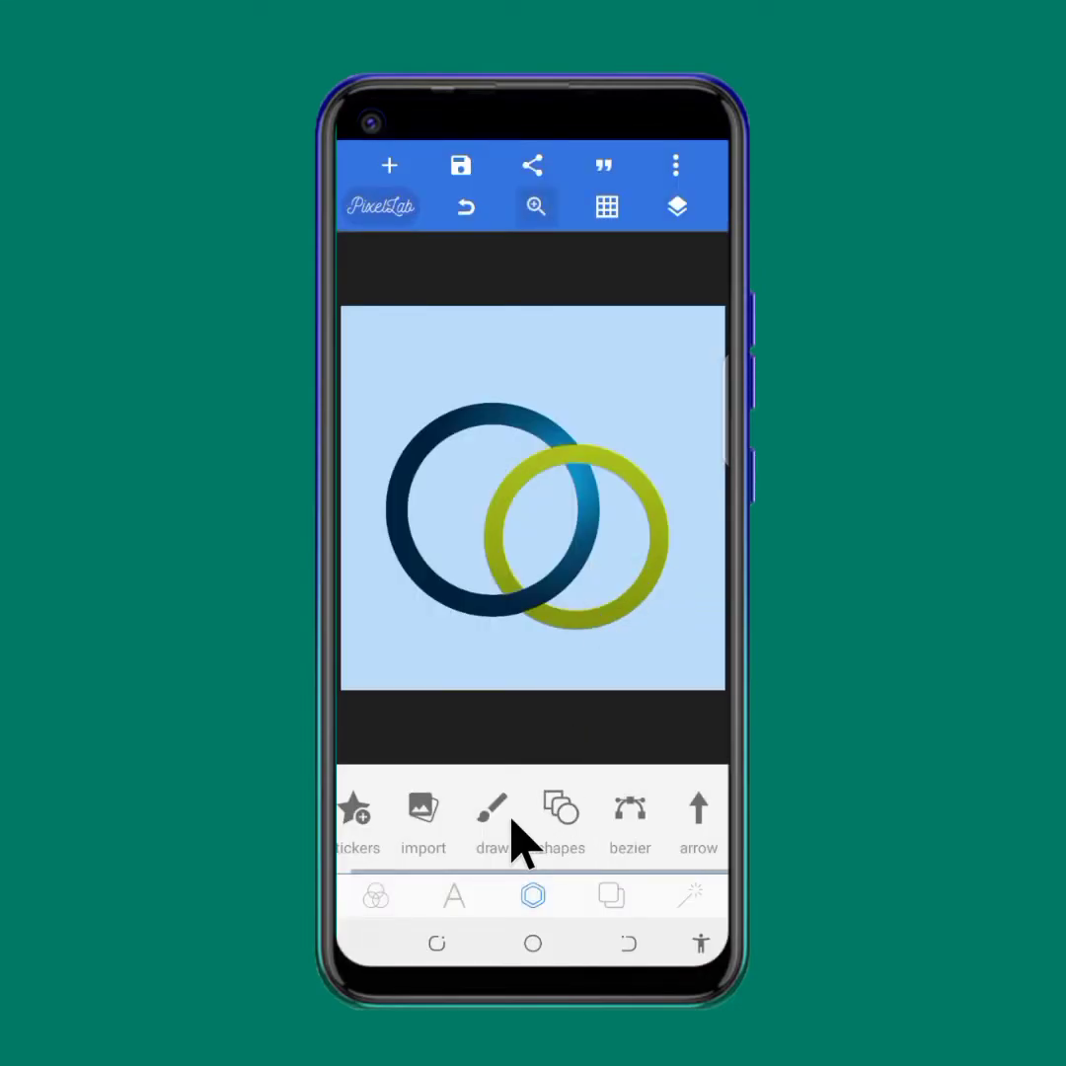
- Start importing an image and switch from the PhotoRoom folder to the Download folder
click(424, 805)
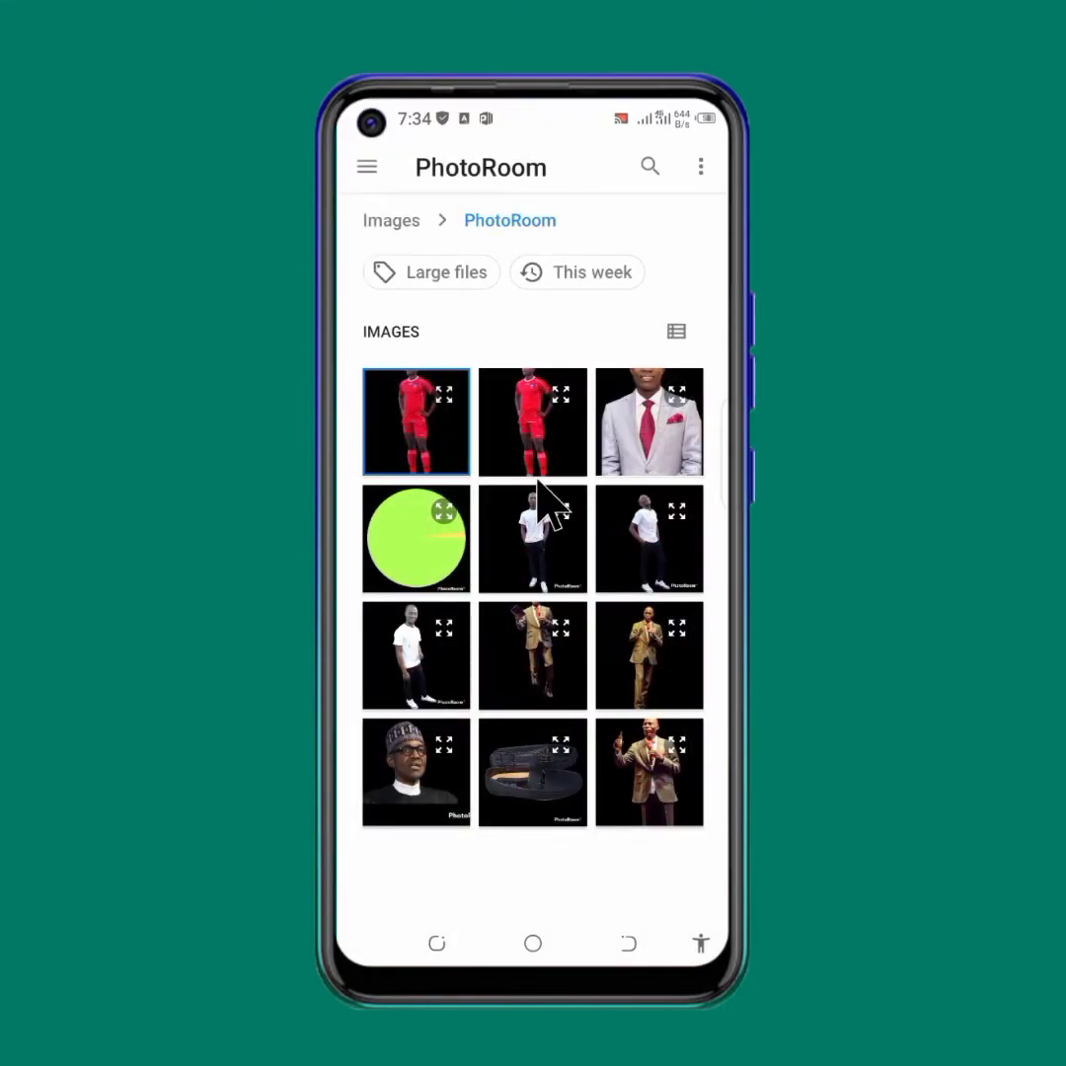
scroll(545, 514, down, 1)
scroll(543, 624, up, 1)
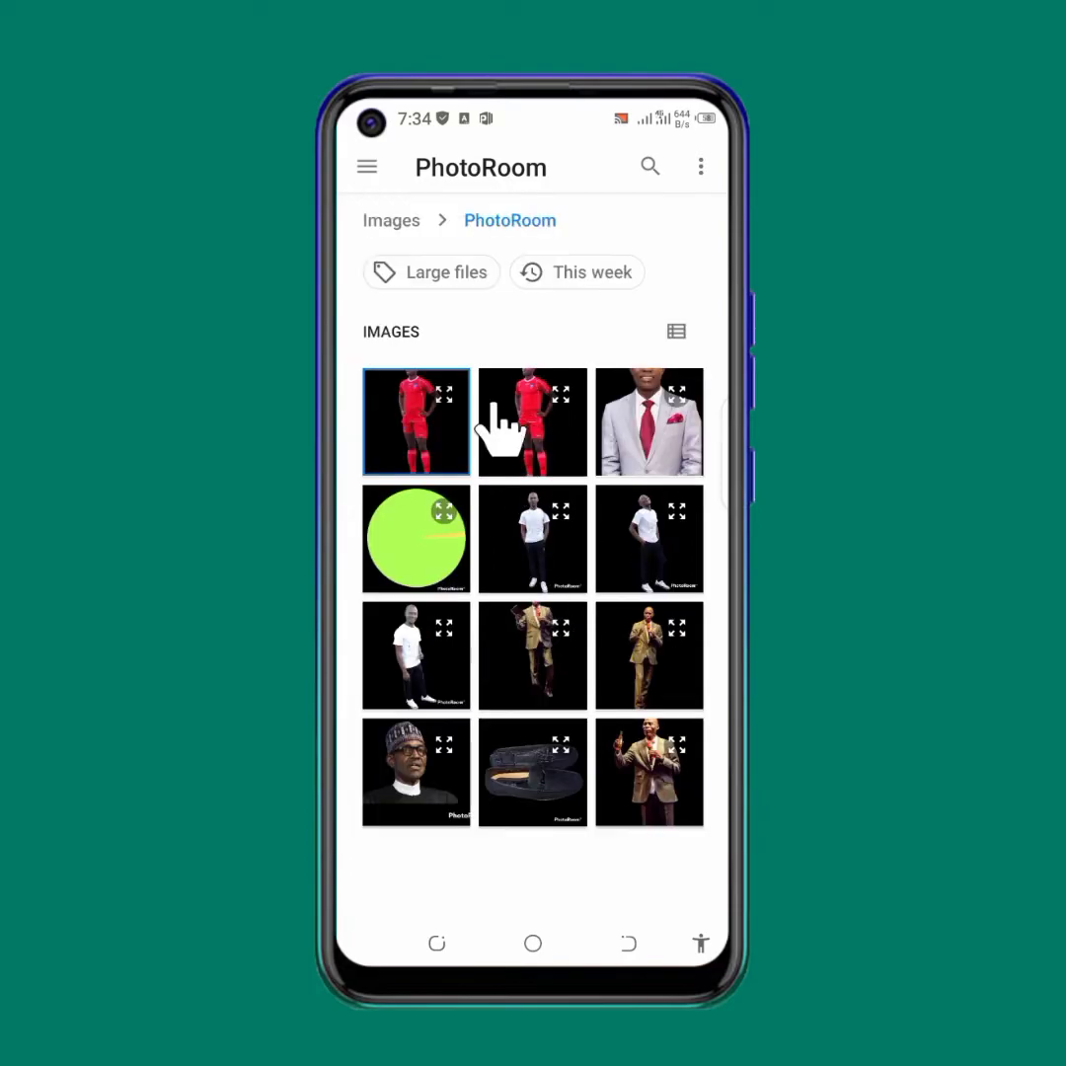
click(407, 229)
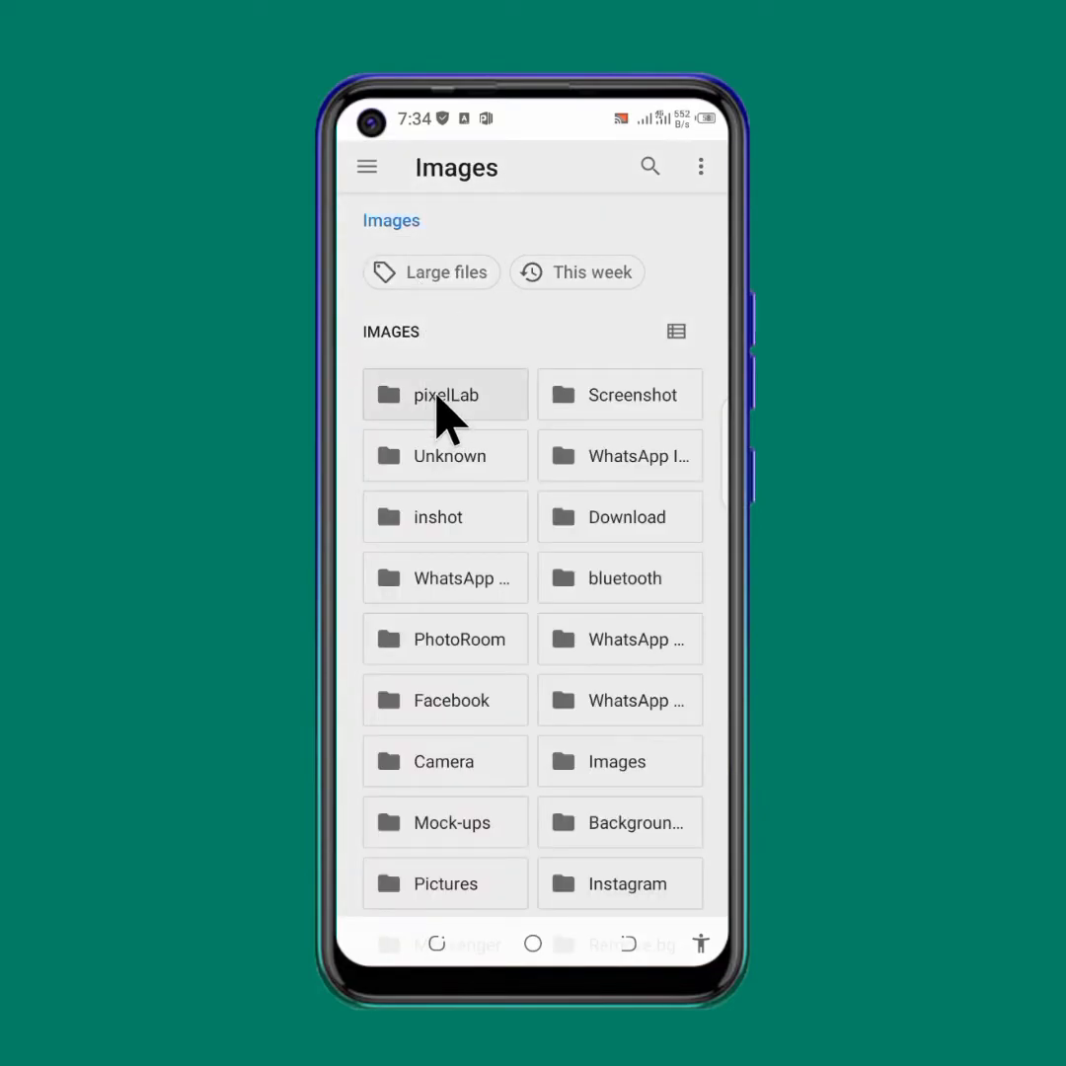
click(614, 504)
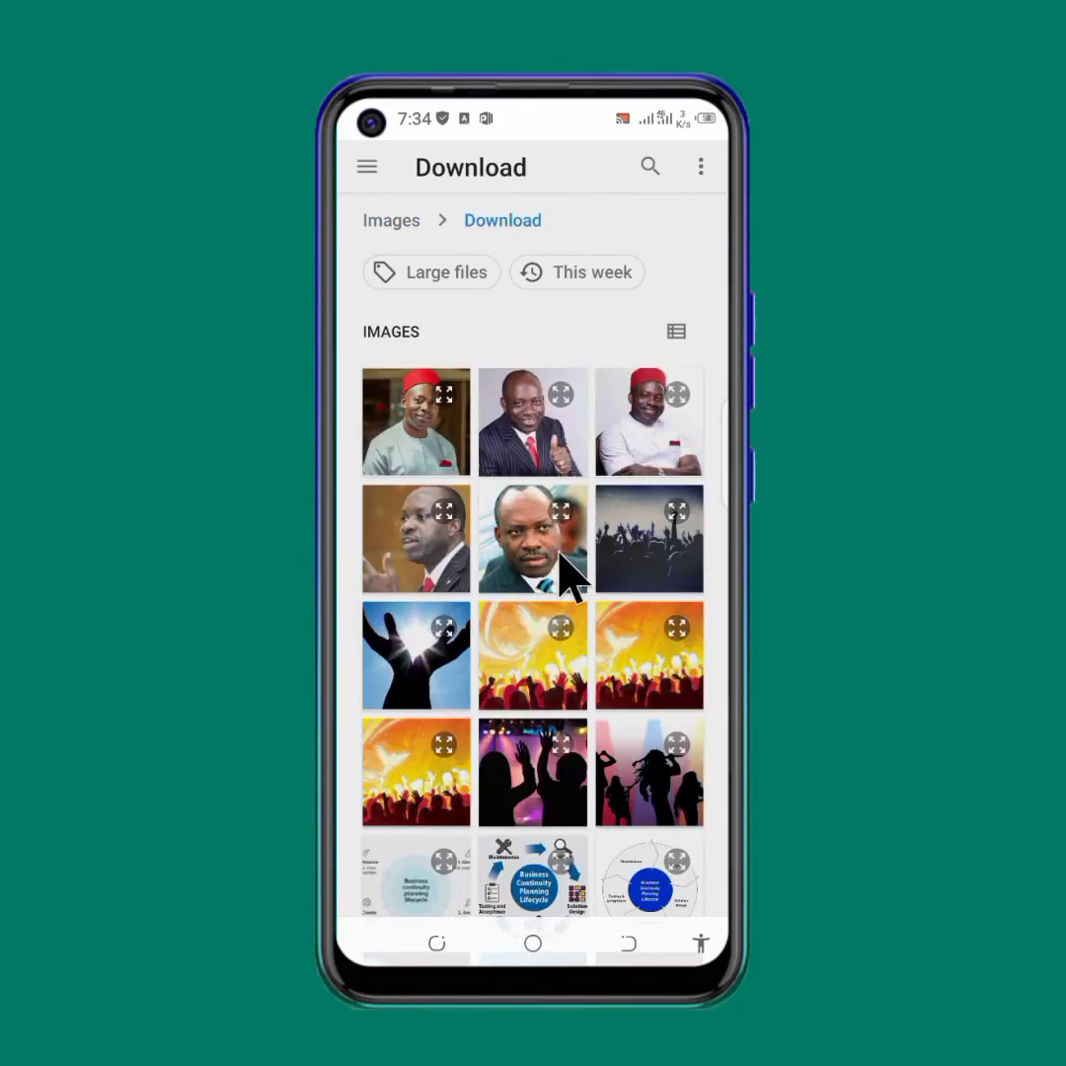
- Find the back-view photo of the player in the red Ronaldo 7 jersey and import it uncropped
scroll(557, 587, down, 5)
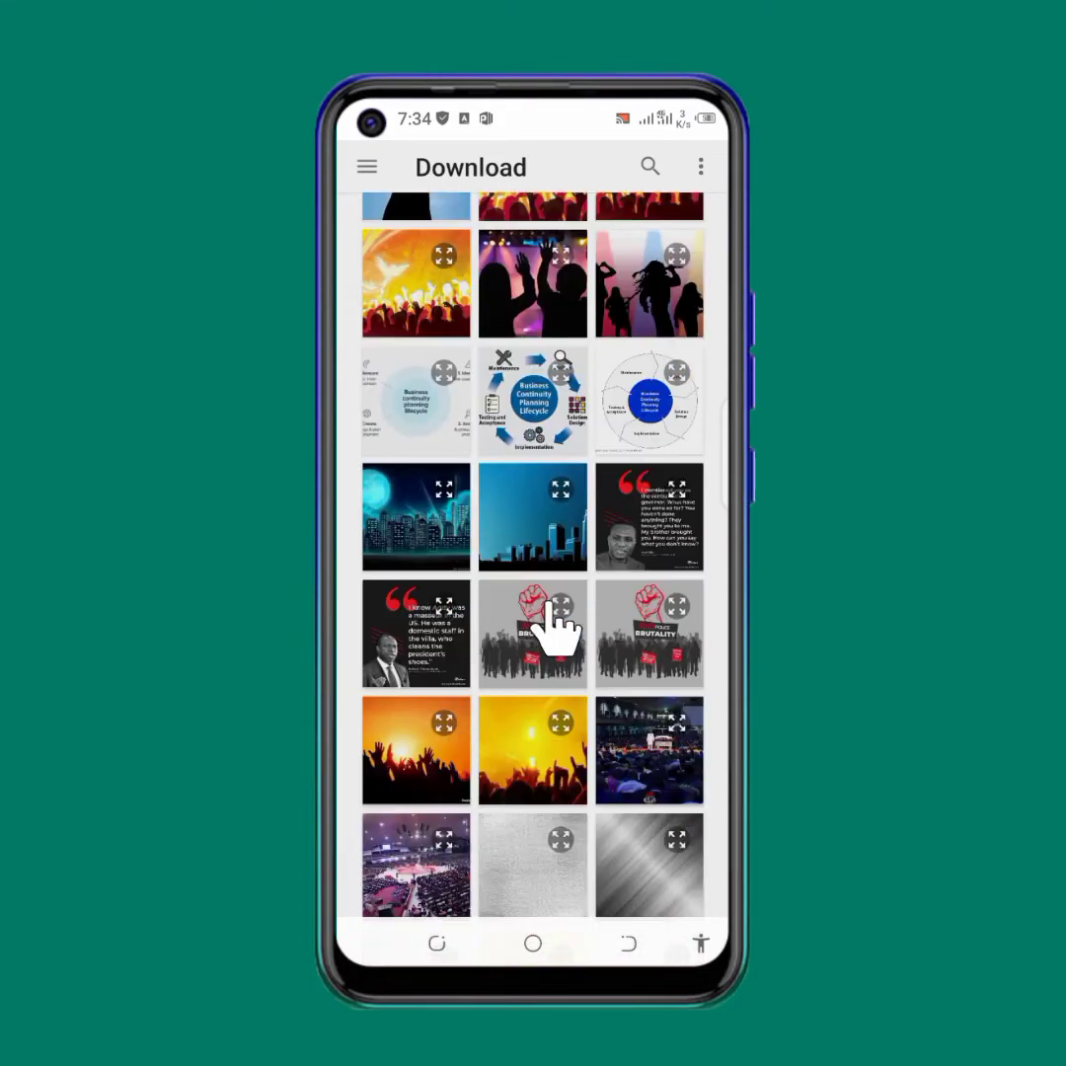
scroll(538, 624, down, 15)
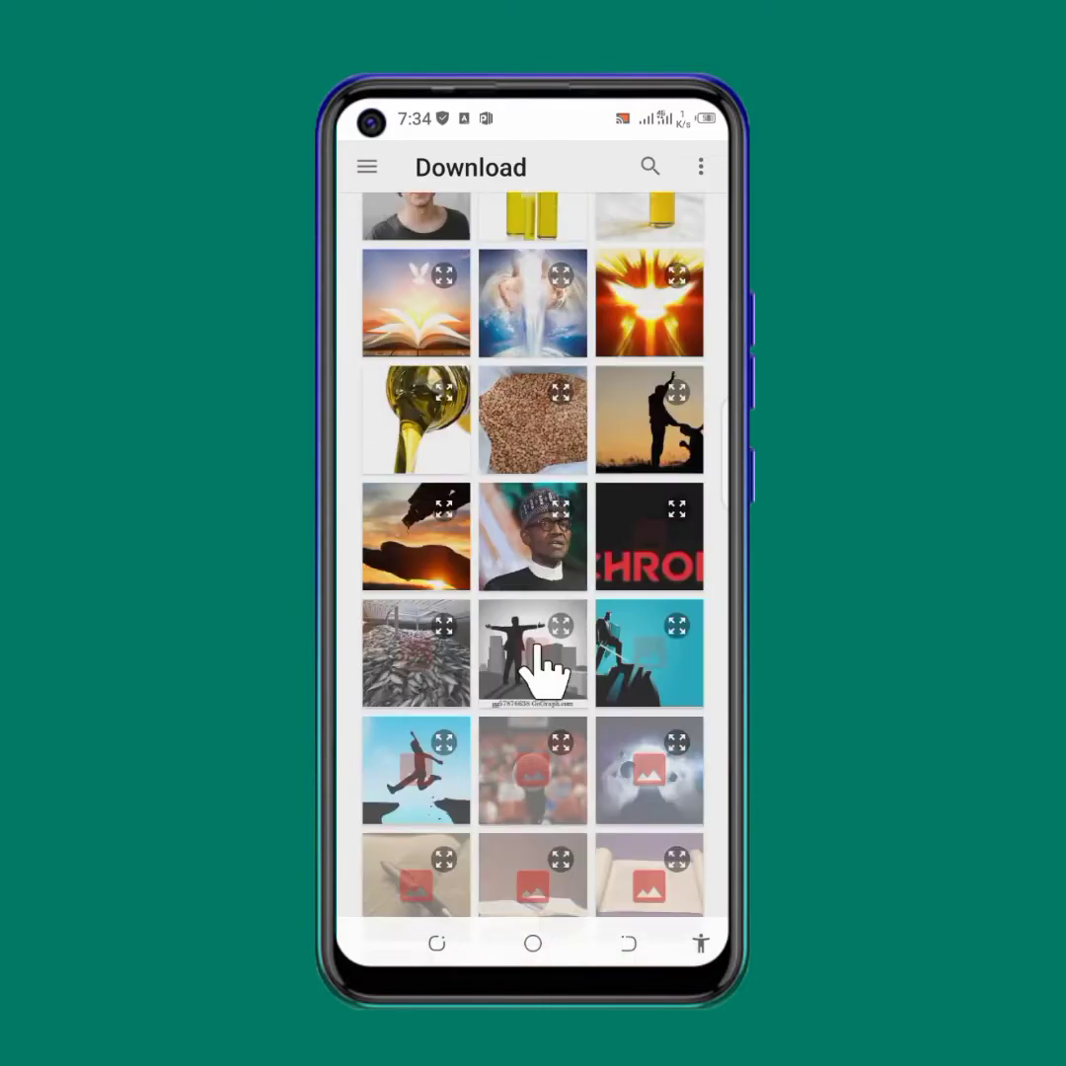
scroll(538, 652, down, 15)
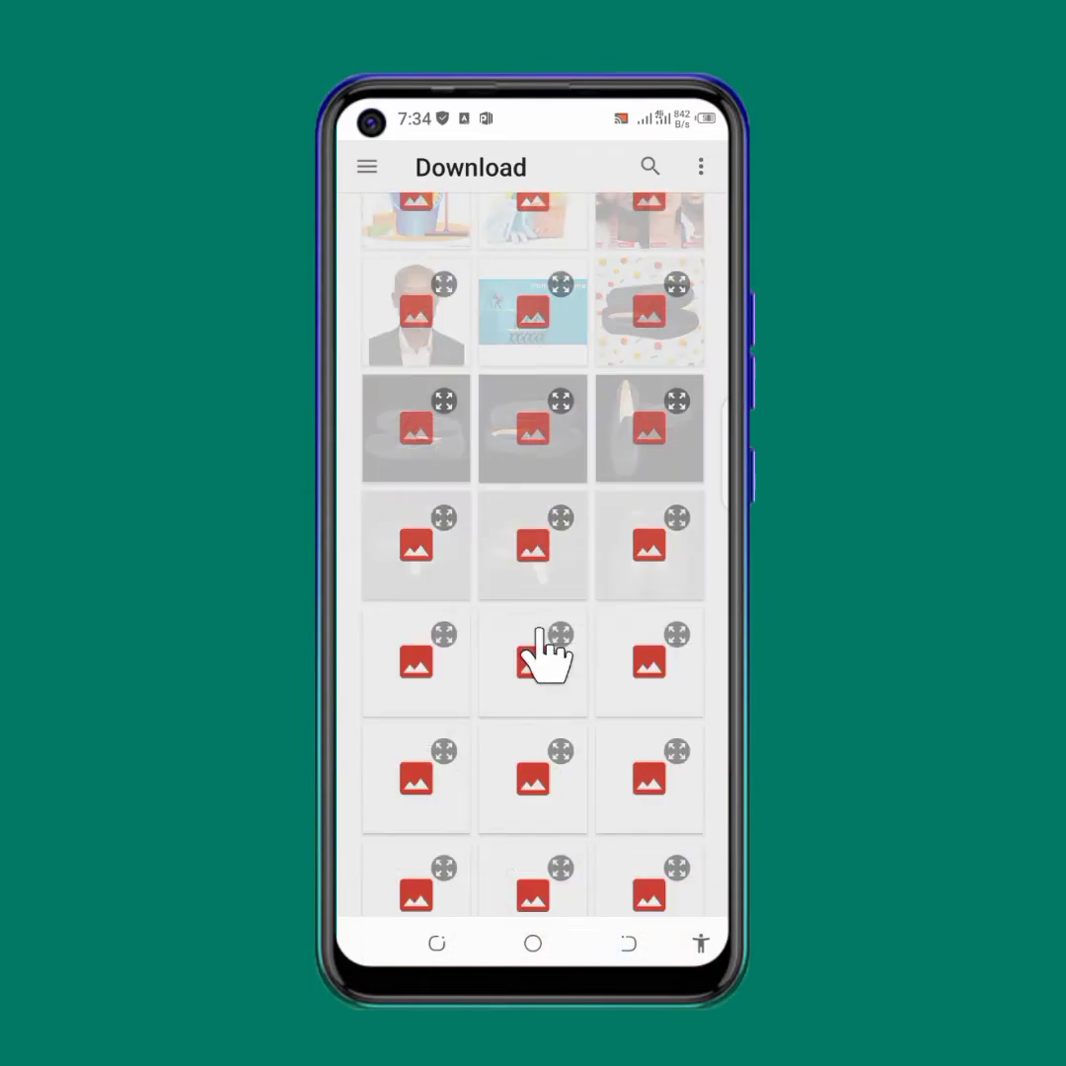
scroll(543, 652, down, 2)
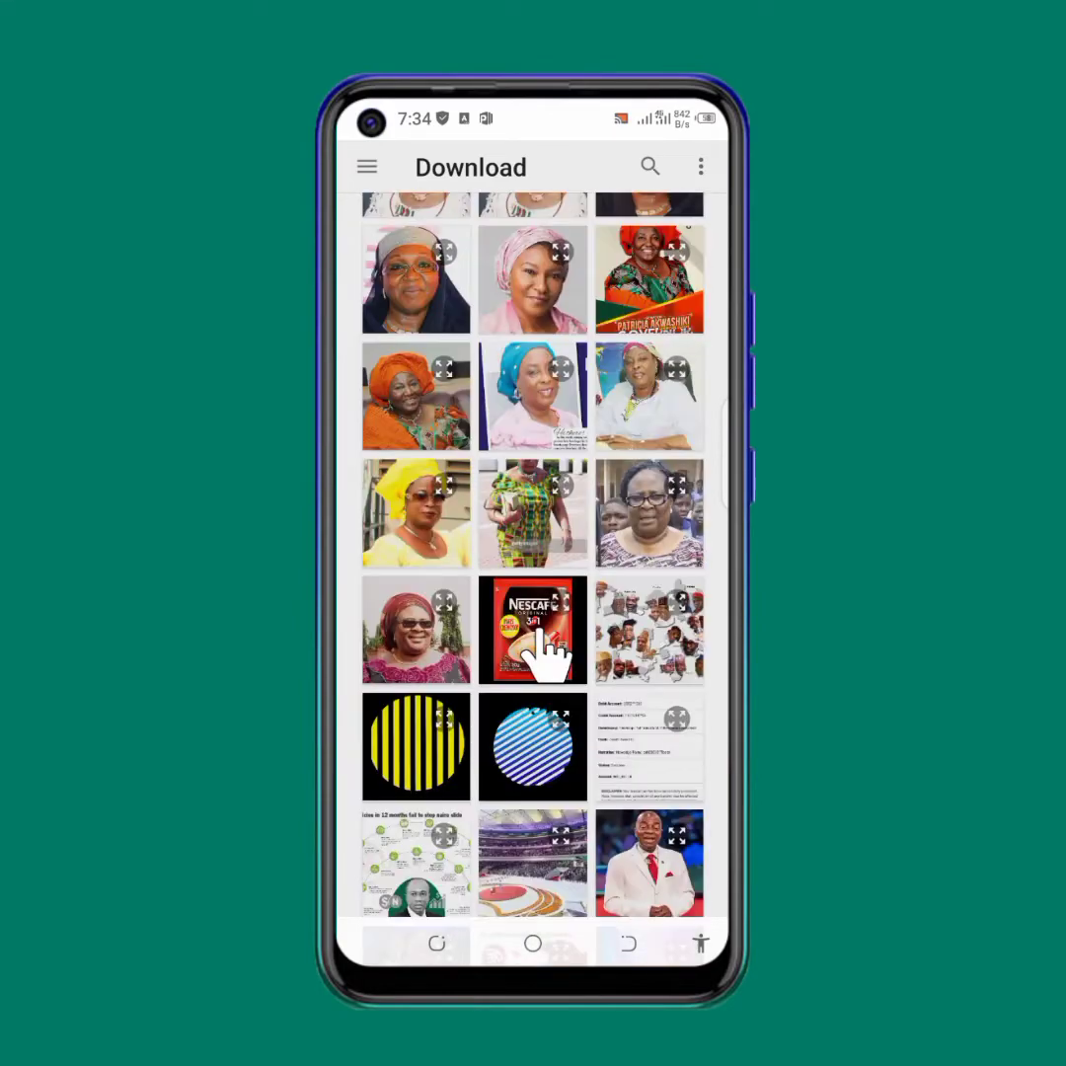
scroll(549, 651, down, 8)
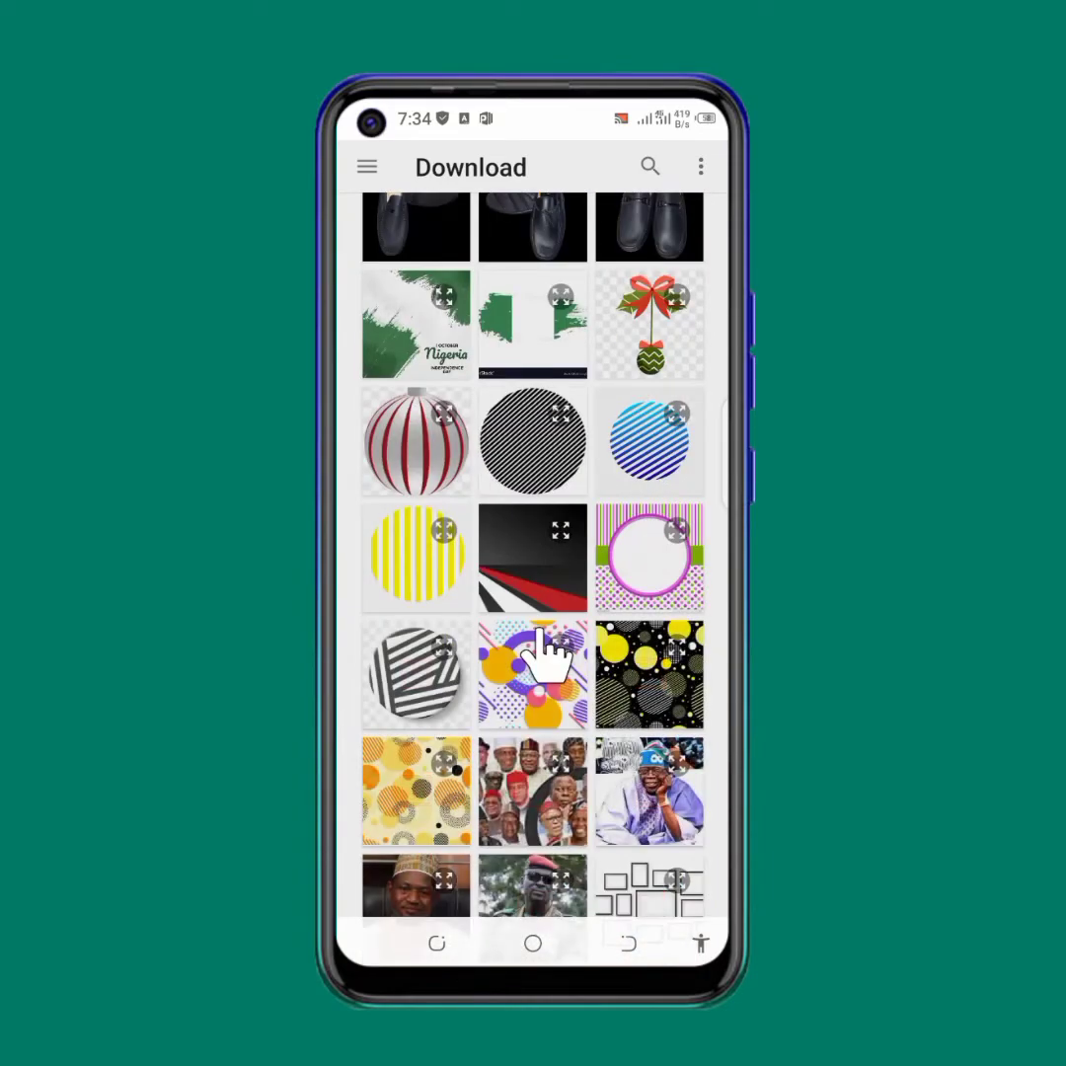
scroll(545, 646, down, 2)
scroll(553, 651, down, 8)
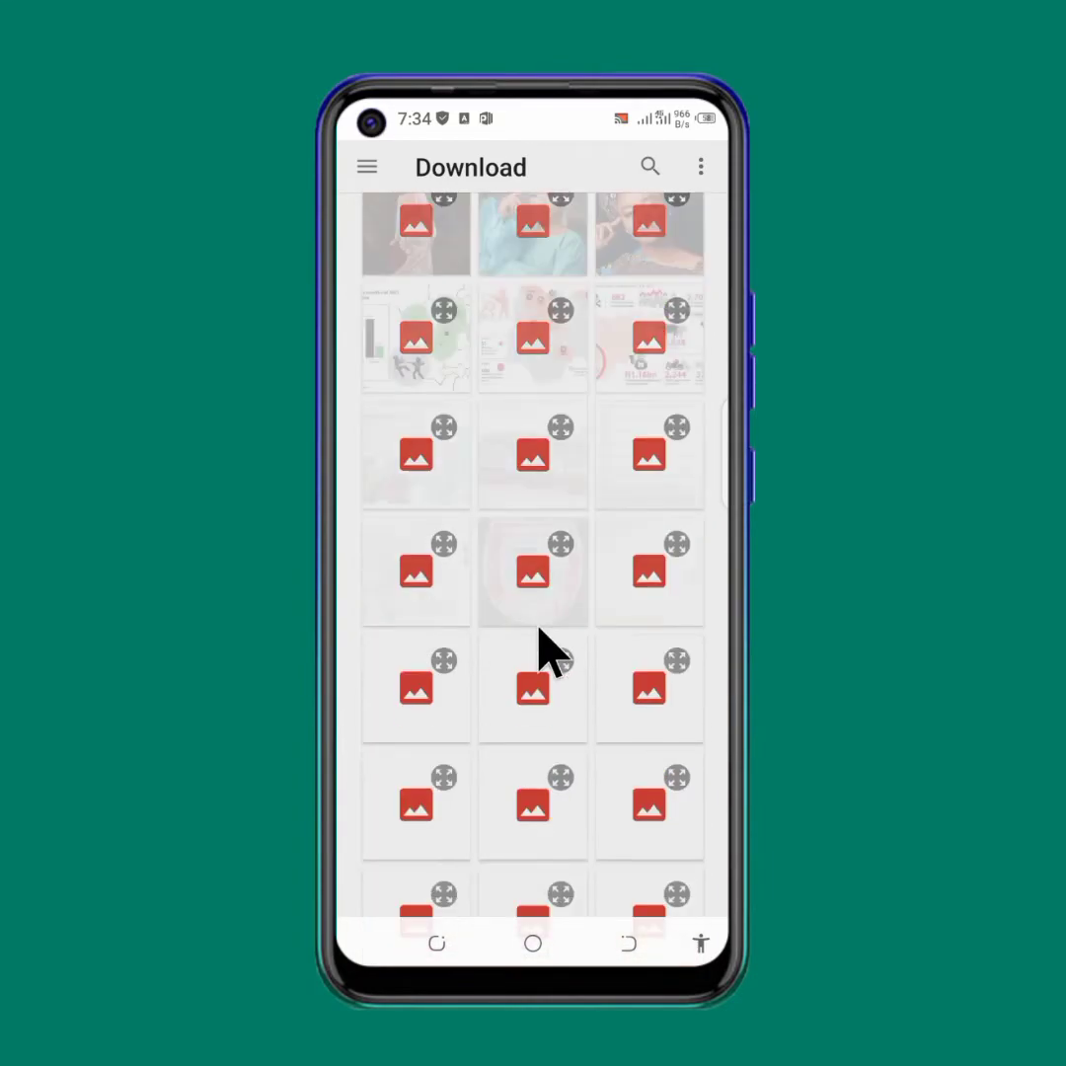
scroll(549, 652, up, 4)
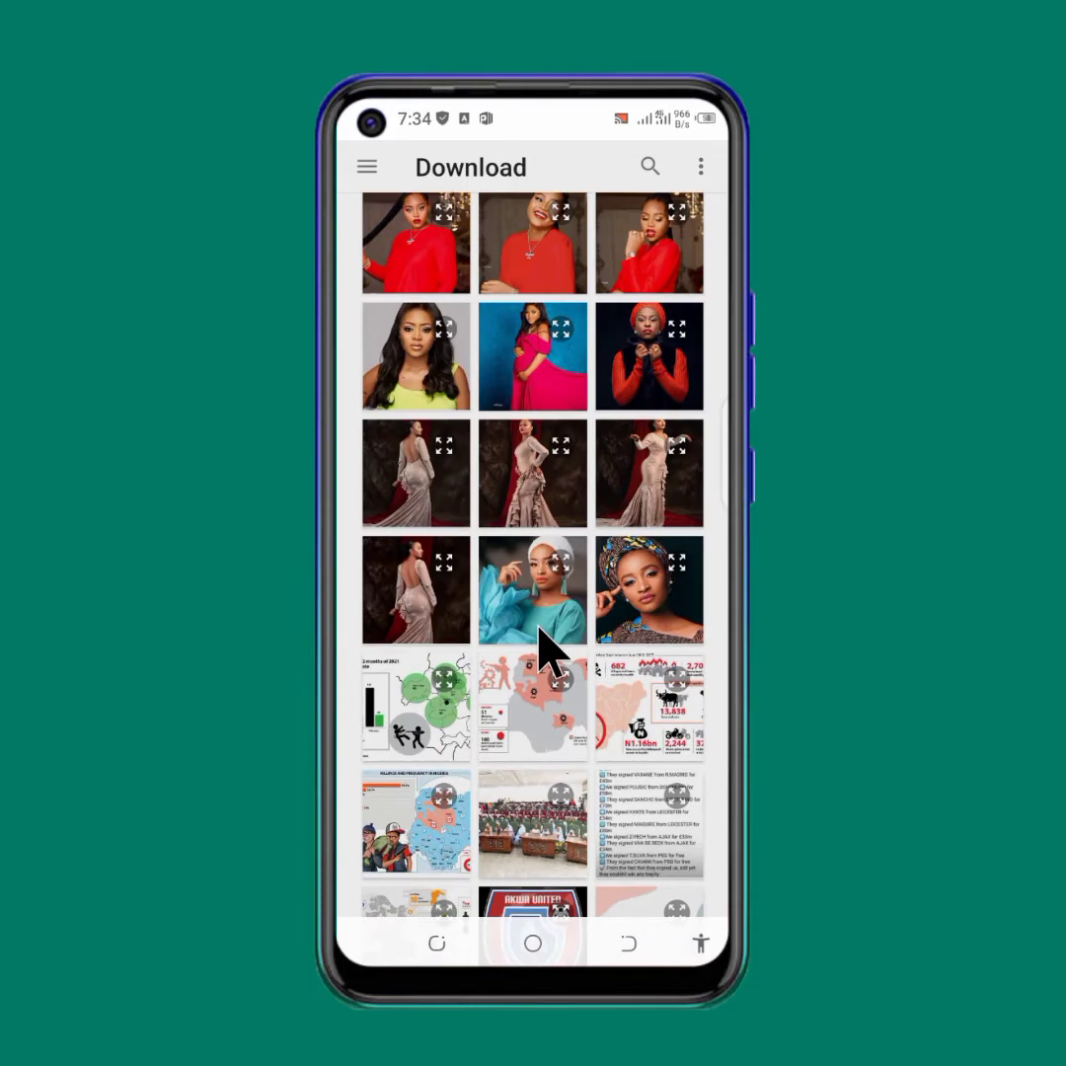
scroll(543, 651, up, 1)
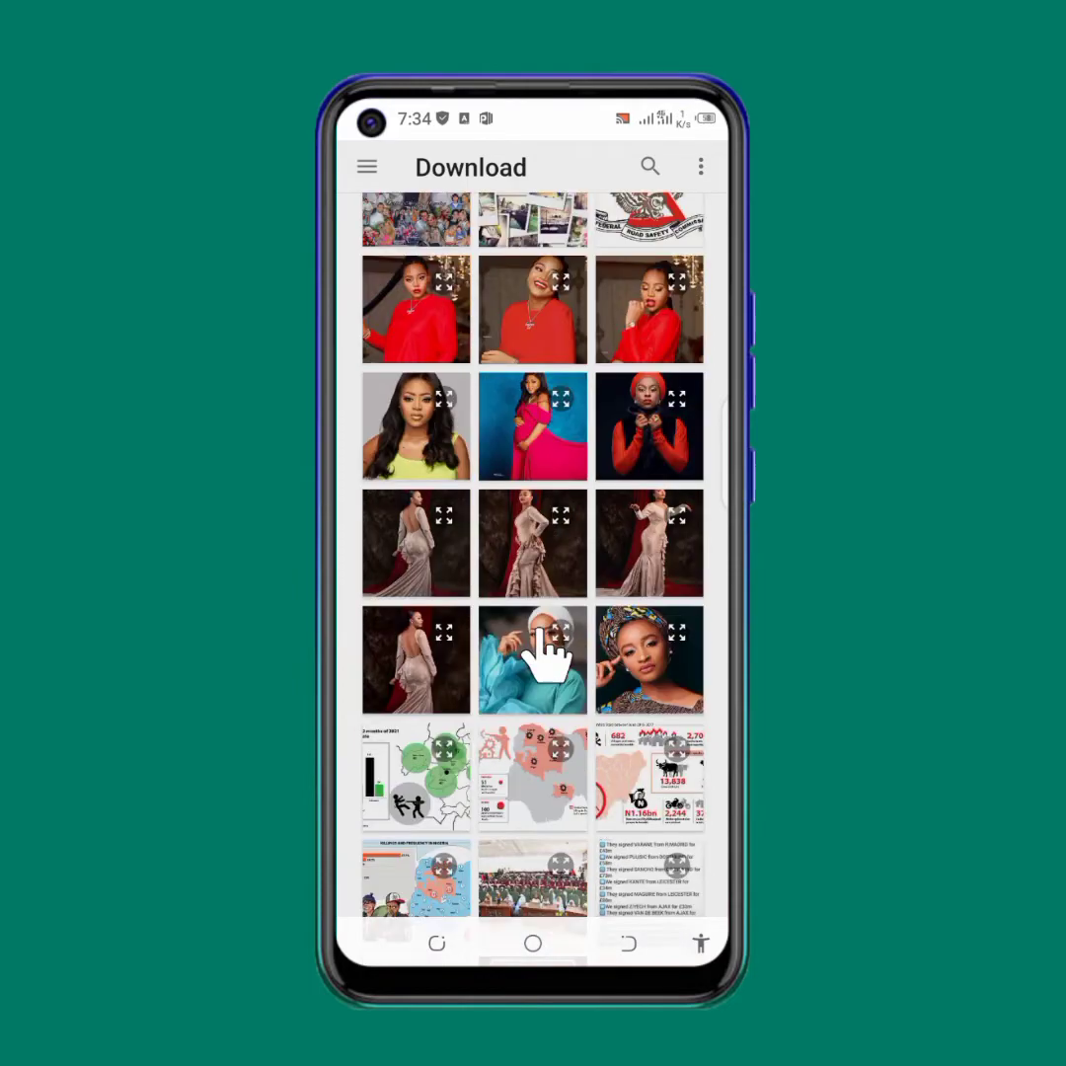
scroll(549, 652, down, 12)
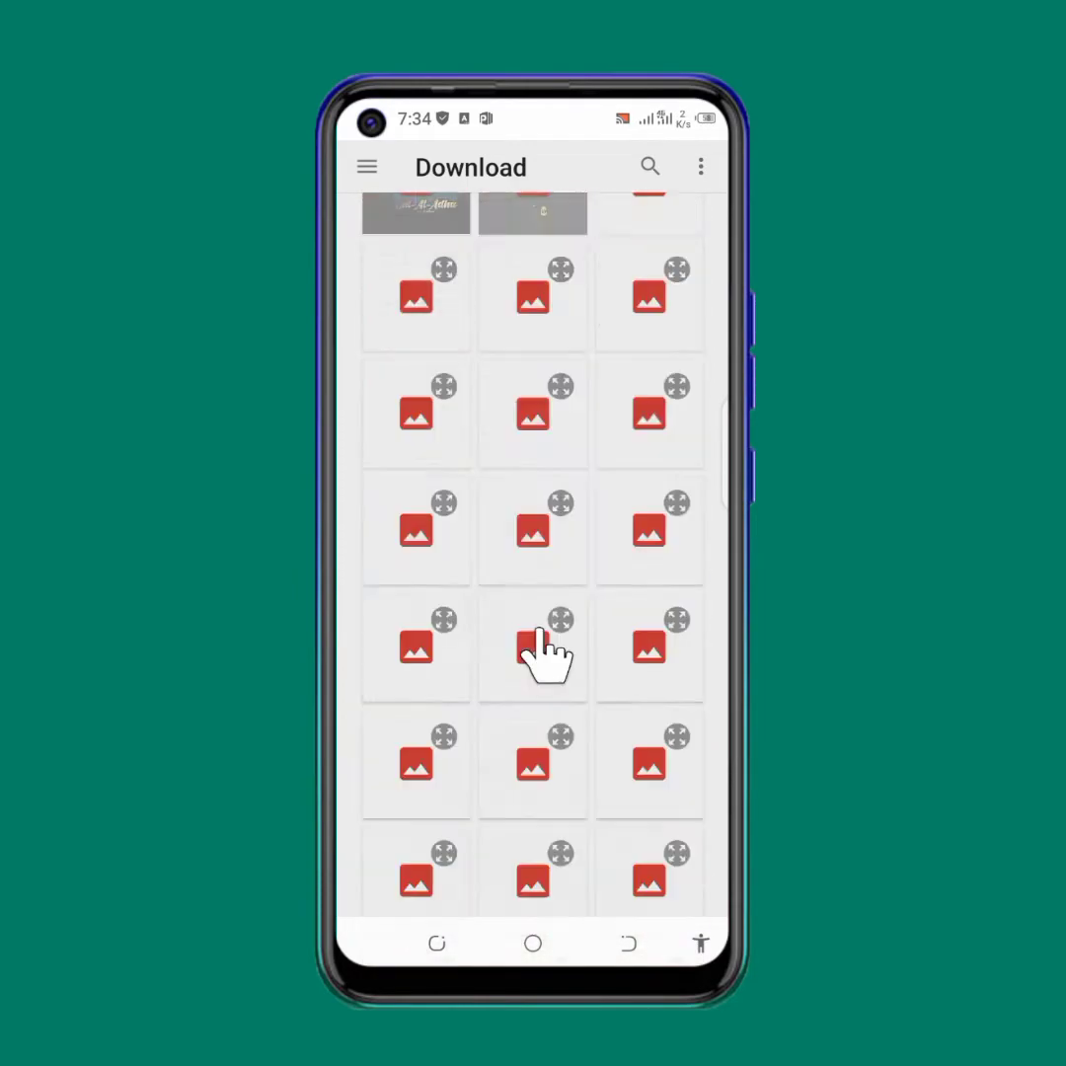
scroll(545, 646, up, 6)
scroll(540, 630, down, 10)
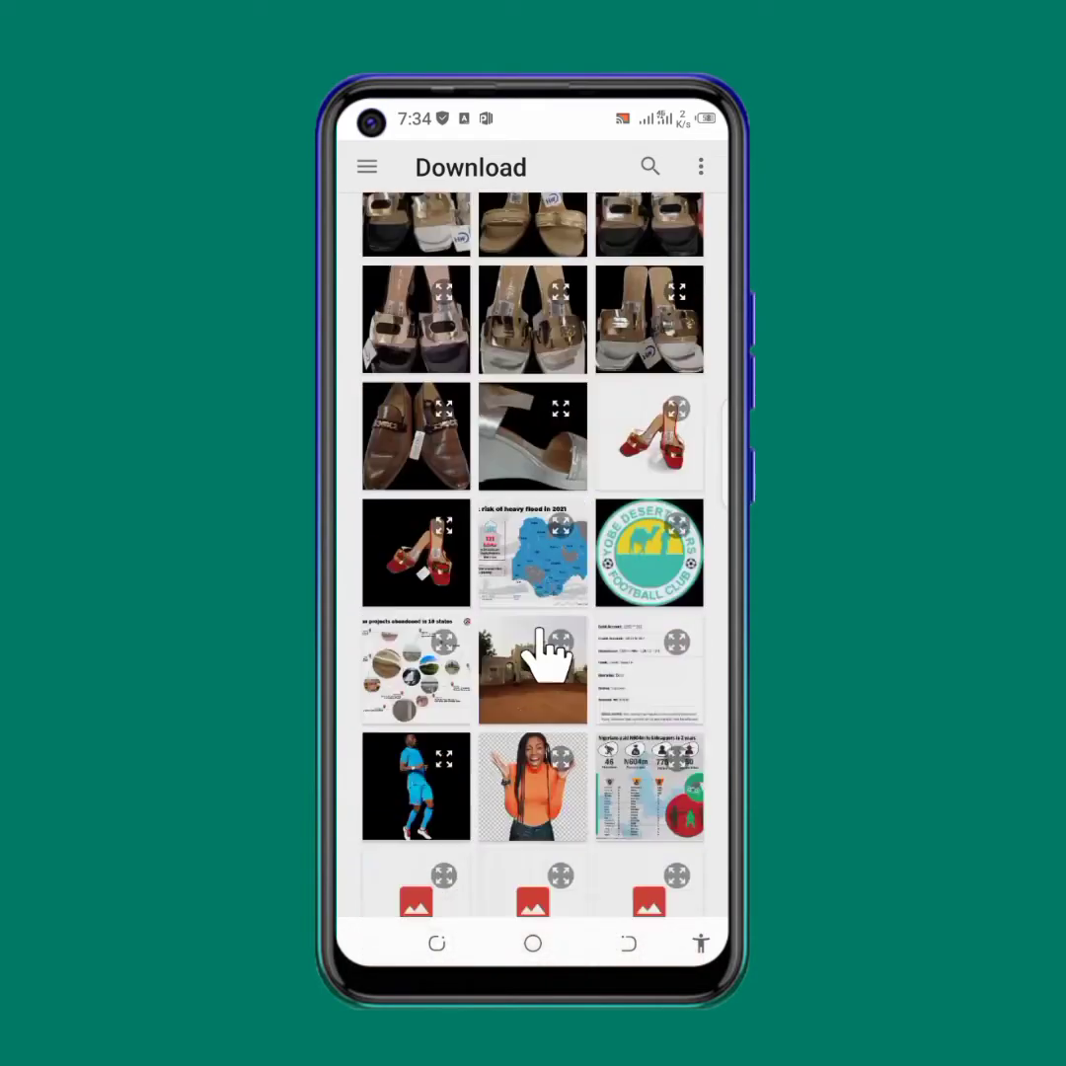
scroll(538, 636, down, 10)
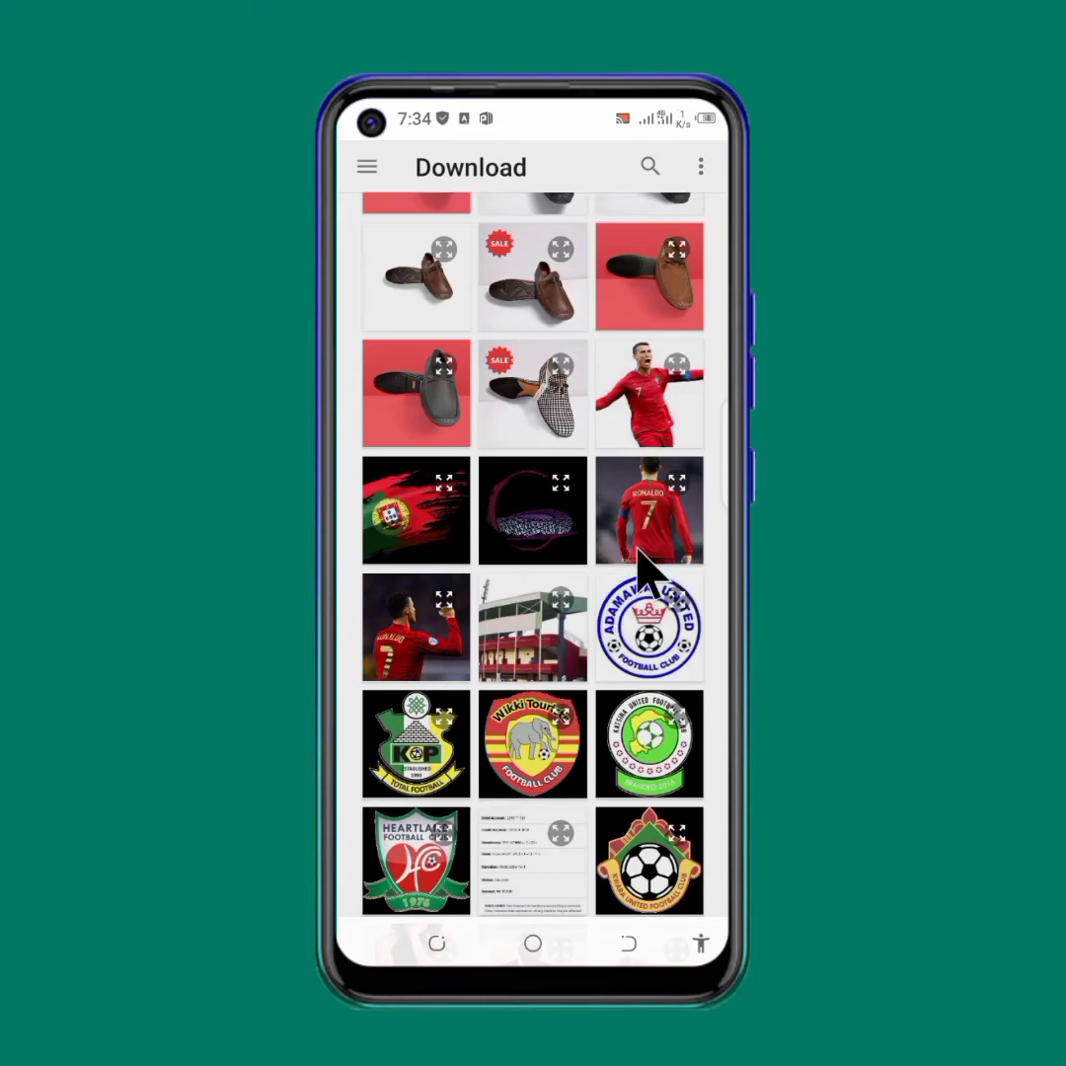
click(652, 553)
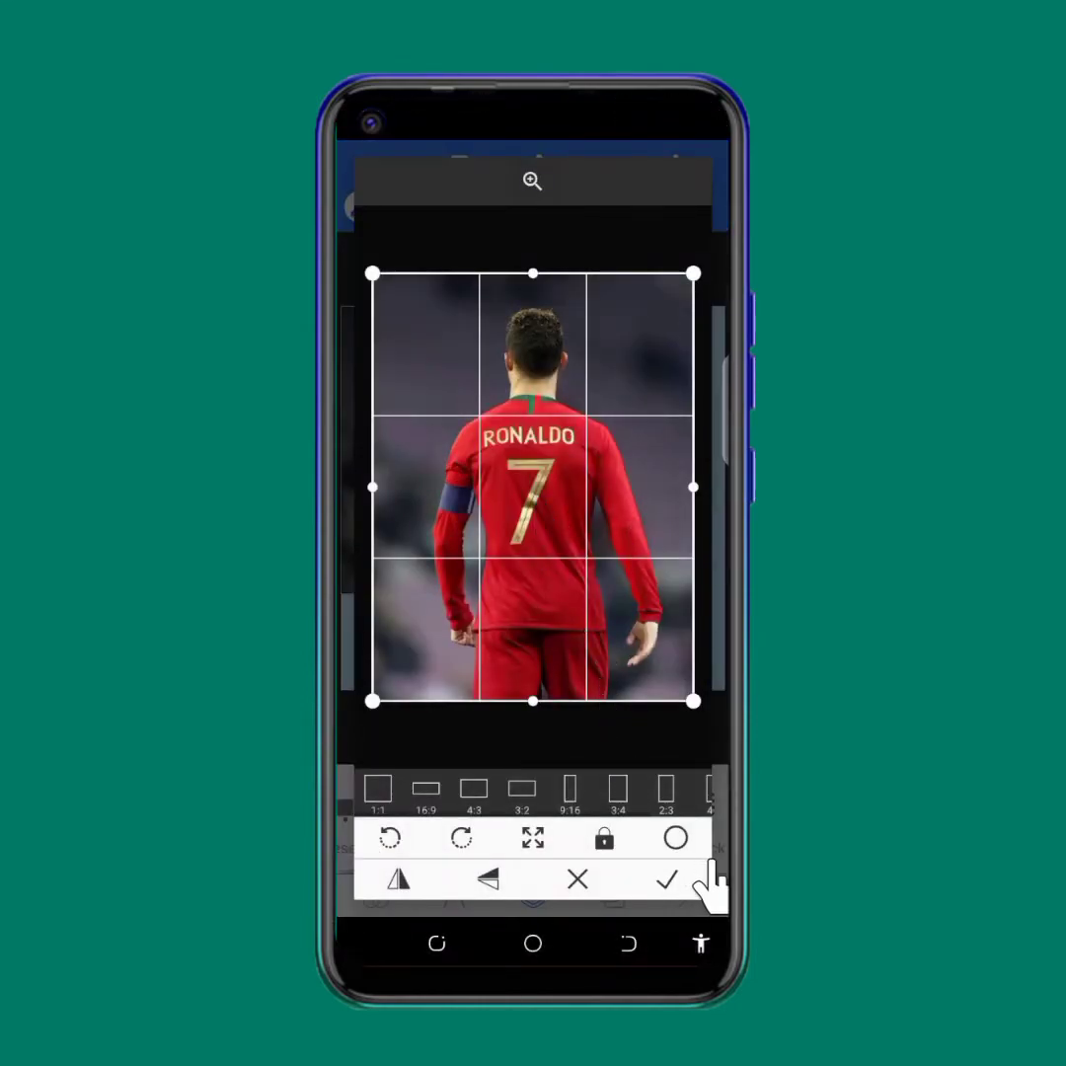
click(669, 882)
- Enlarge the imported photo to about 90% of the canvas height and place it over the rings, slightly right of the canvas center
drag(437, 524, 531, 538)
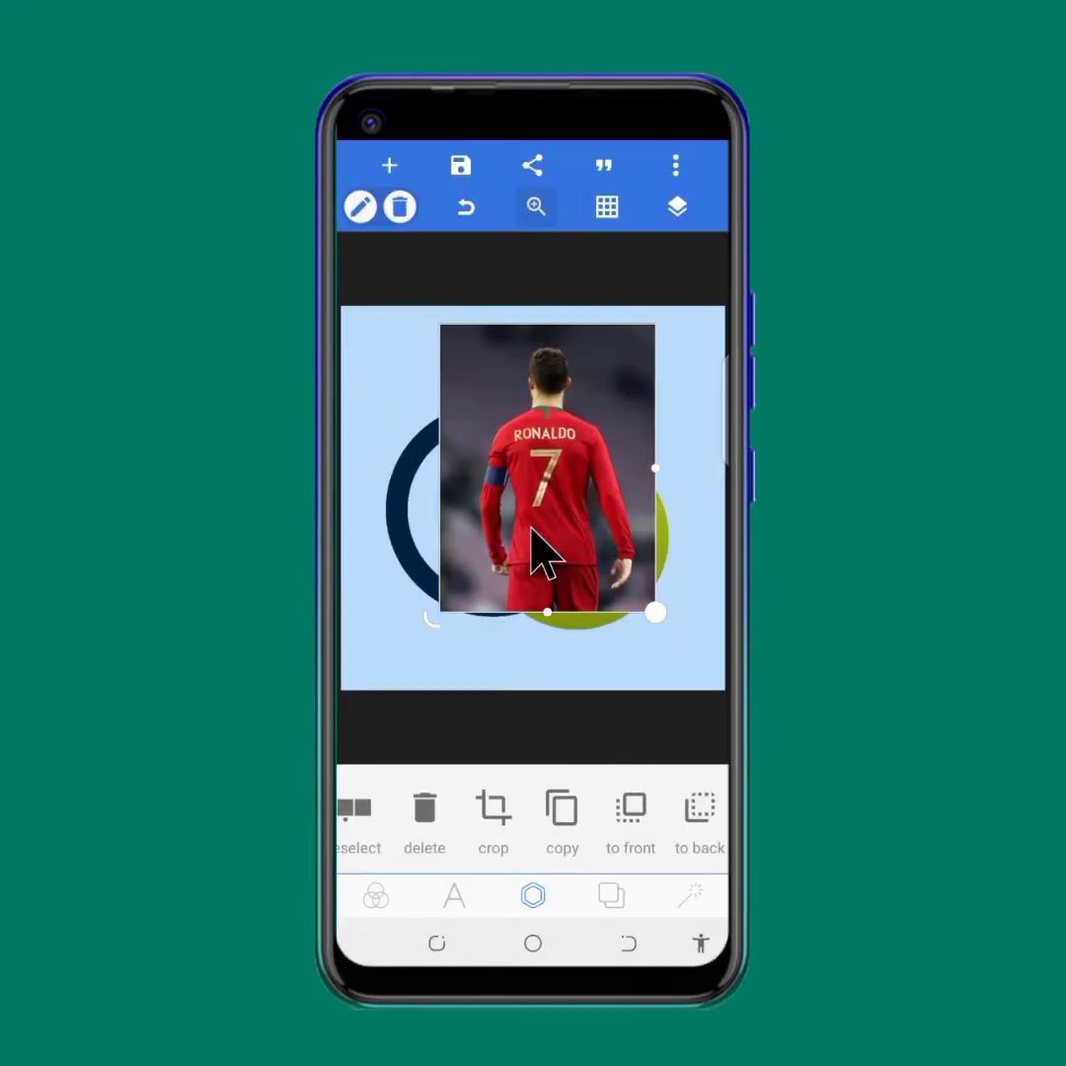
drag(659, 616, 702, 675)
drag(516, 533, 496, 543)
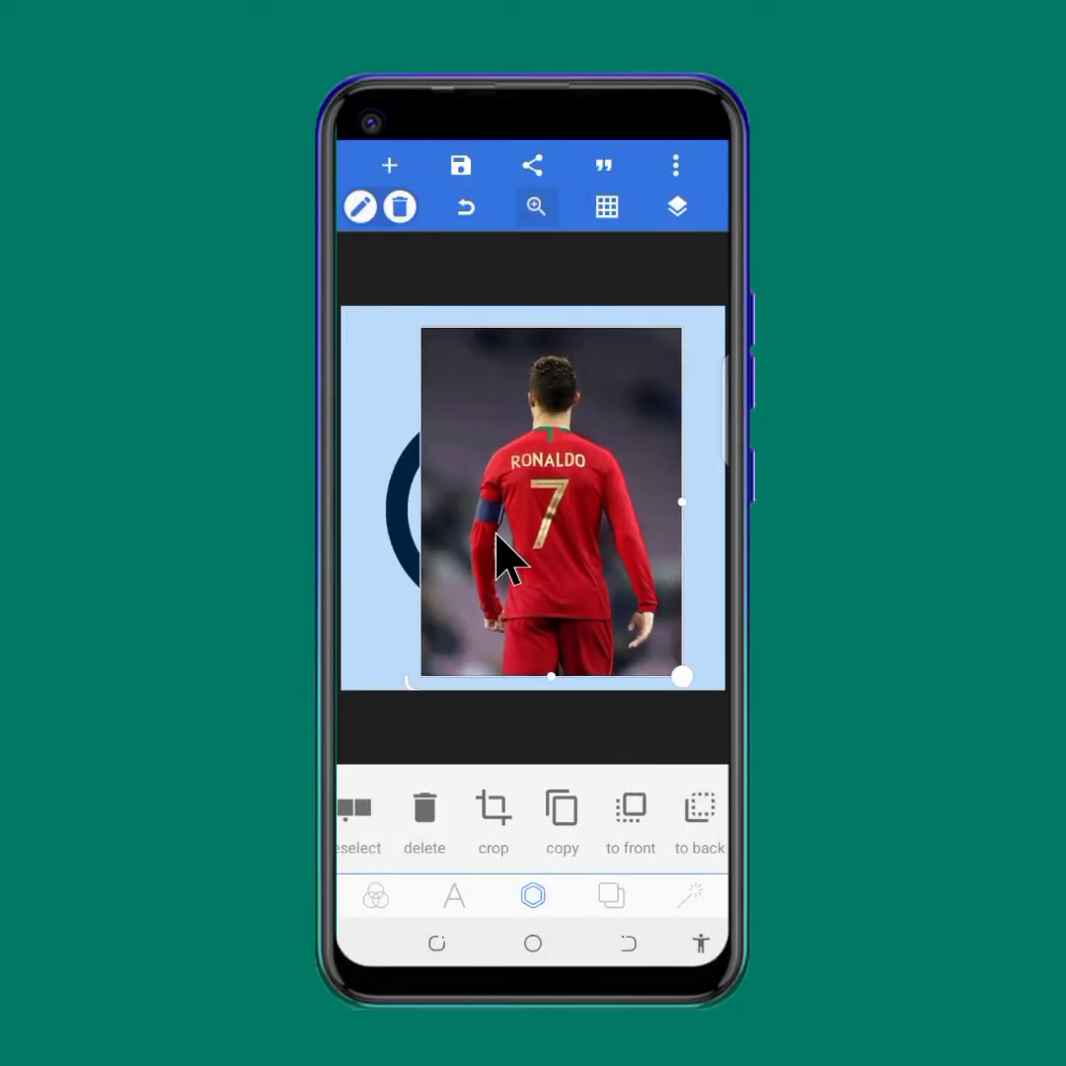
- Enable a mask on the player photo and set the mask mode to out
drag(614, 837, 437, 821)
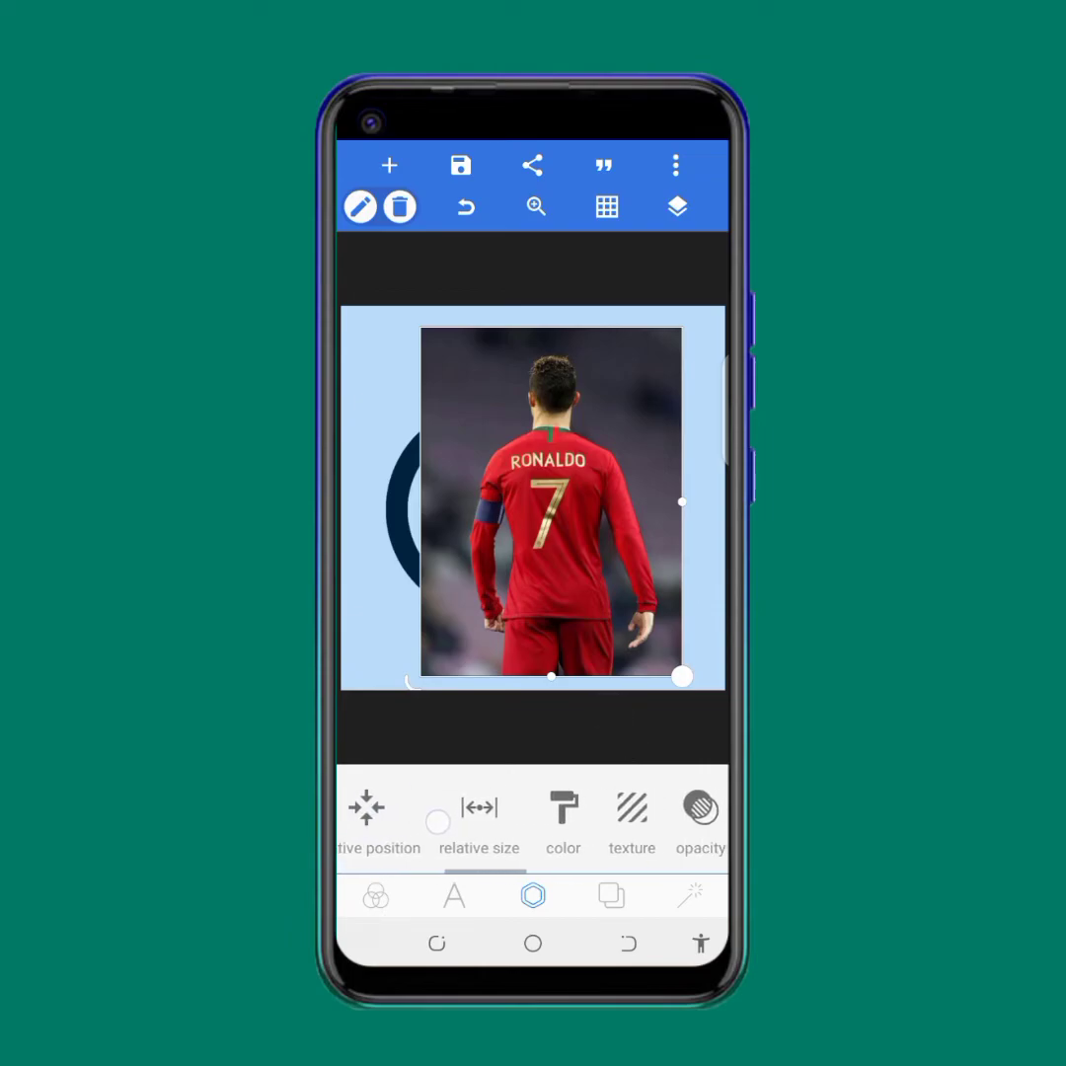
drag(681, 838, 346, 838)
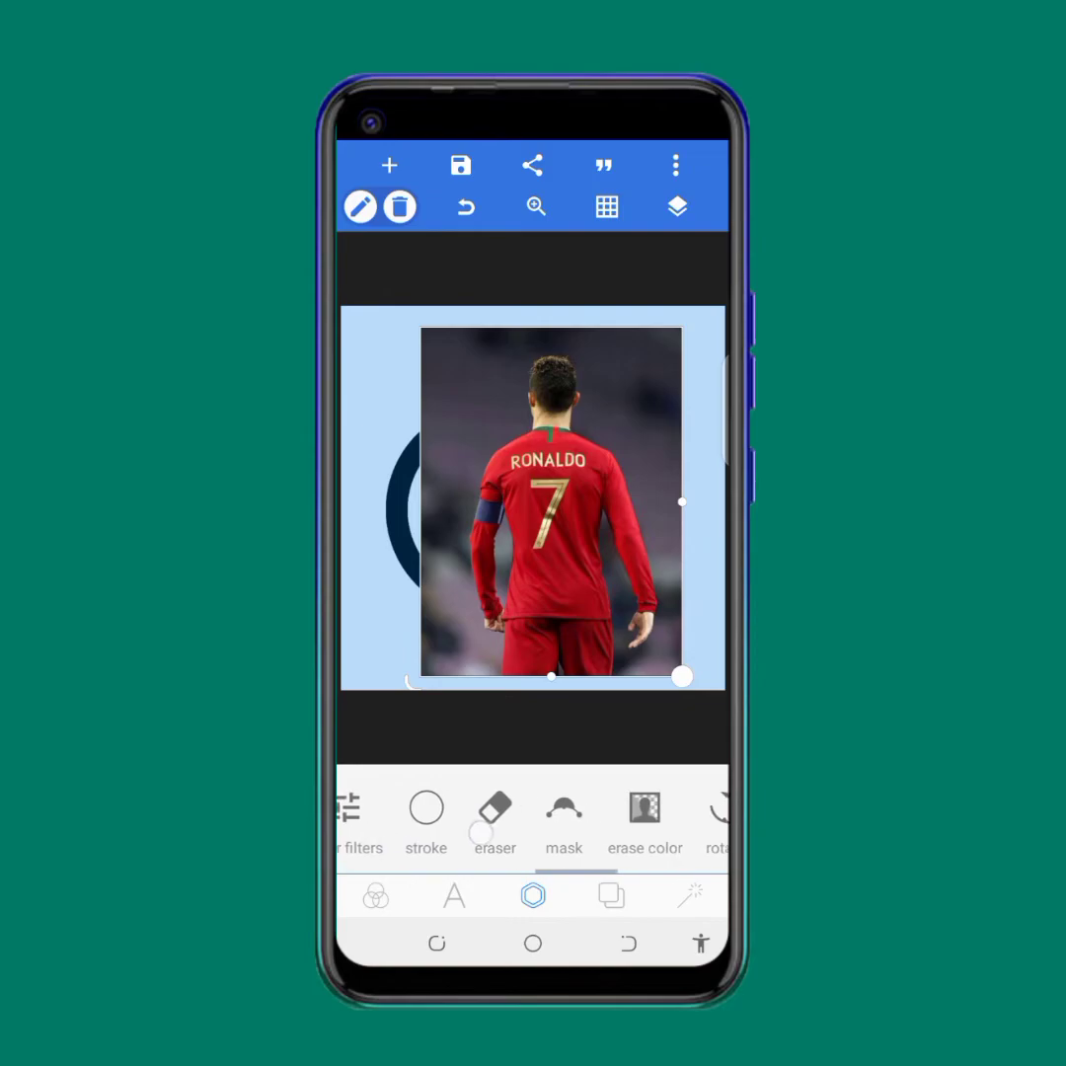
click(561, 817)
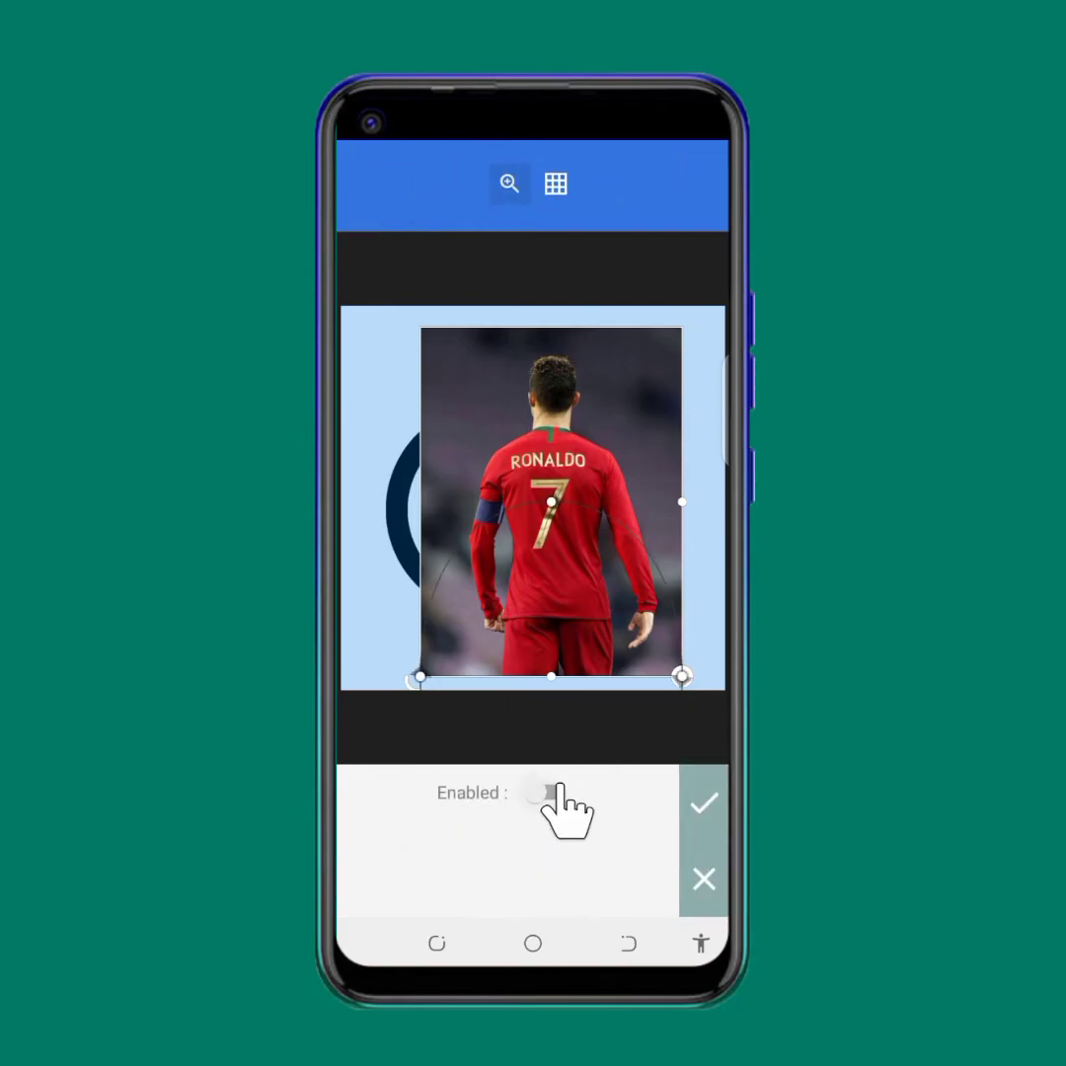
click(551, 792)
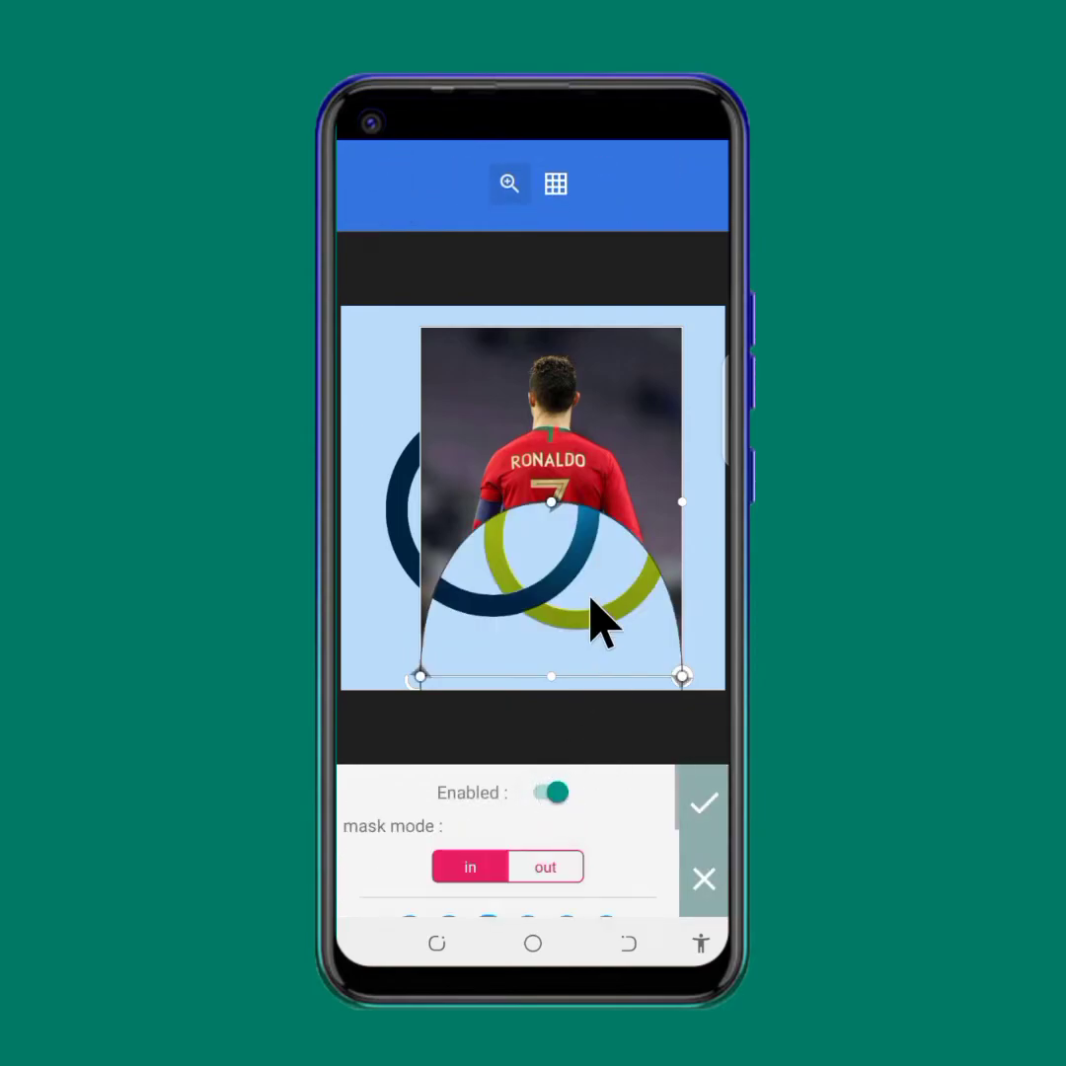
click(550, 869)
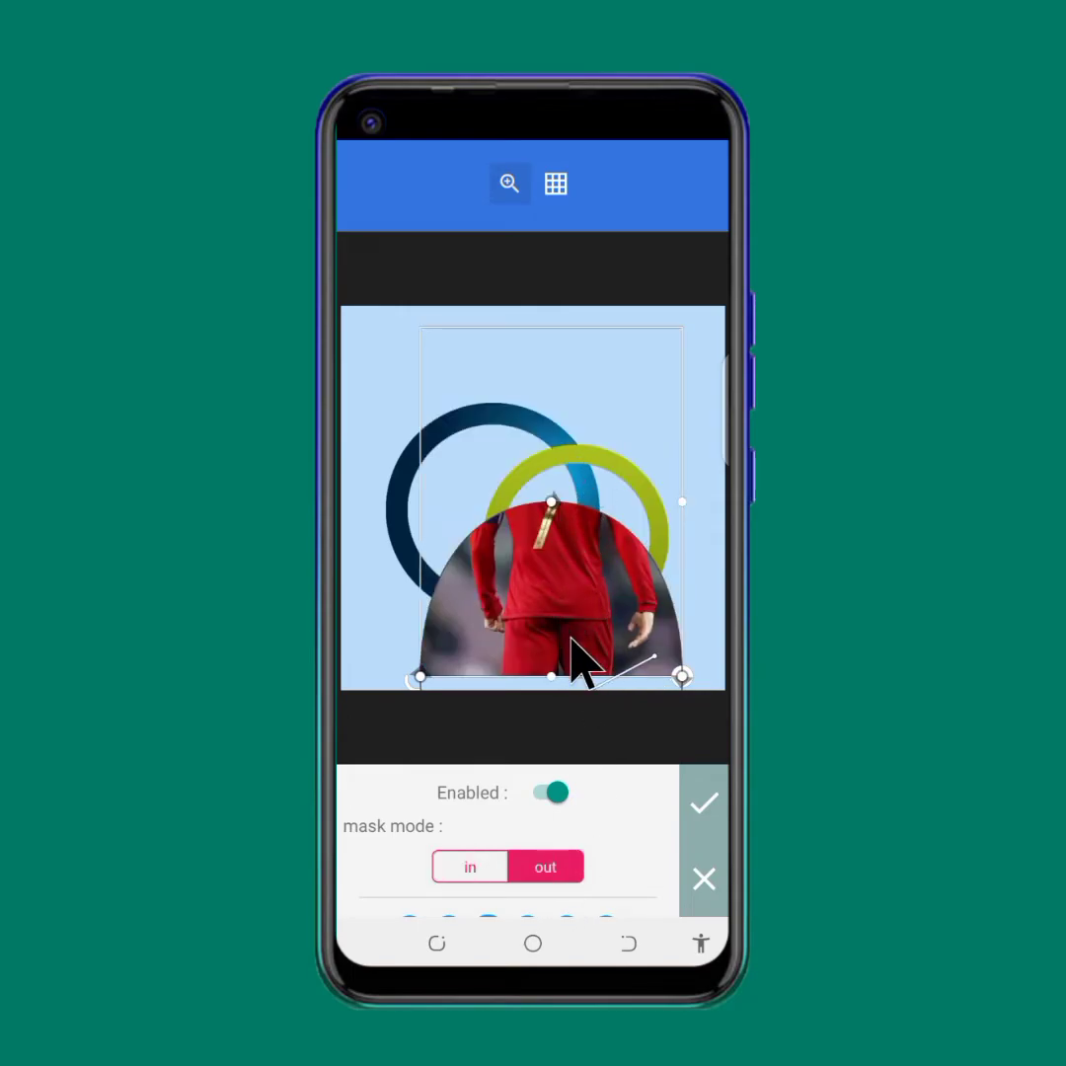
- Set the bezier mode to move and shift the whole mask up so it frames the player's head and upper body
drag(572, 882, 599, 821)
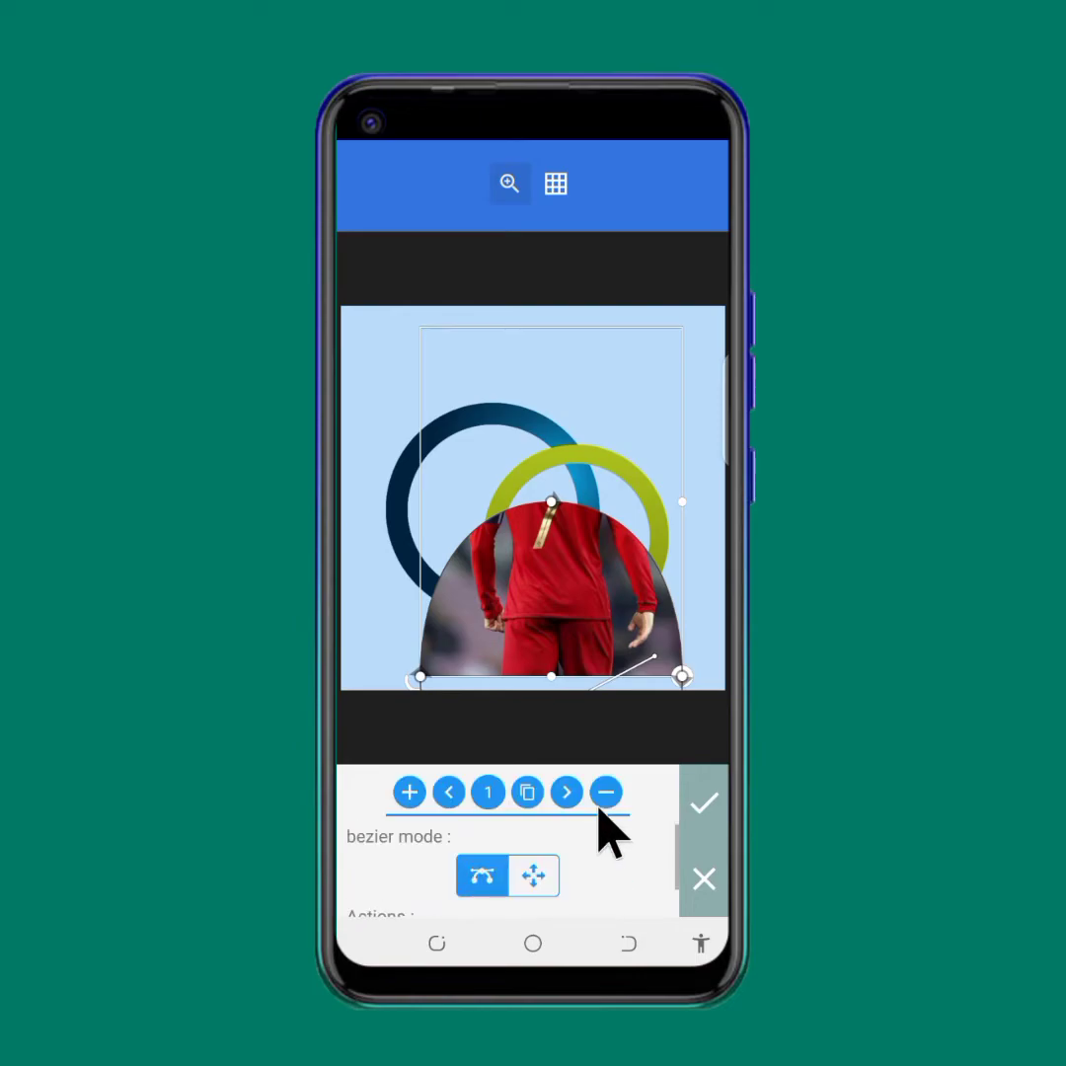
click(536, 874)
drag(557, 556, 590, 432)
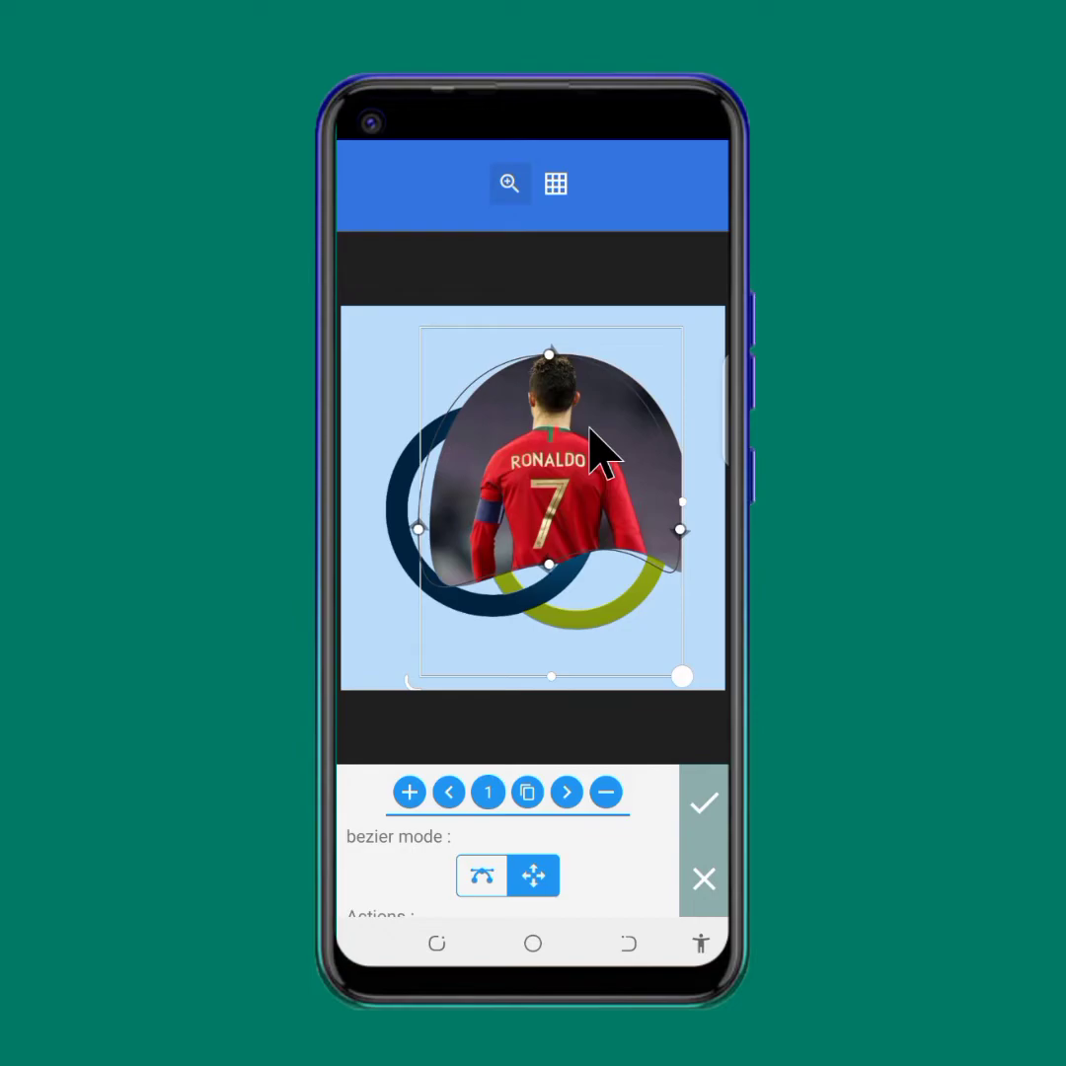
drag(551, 358, 553, 353)
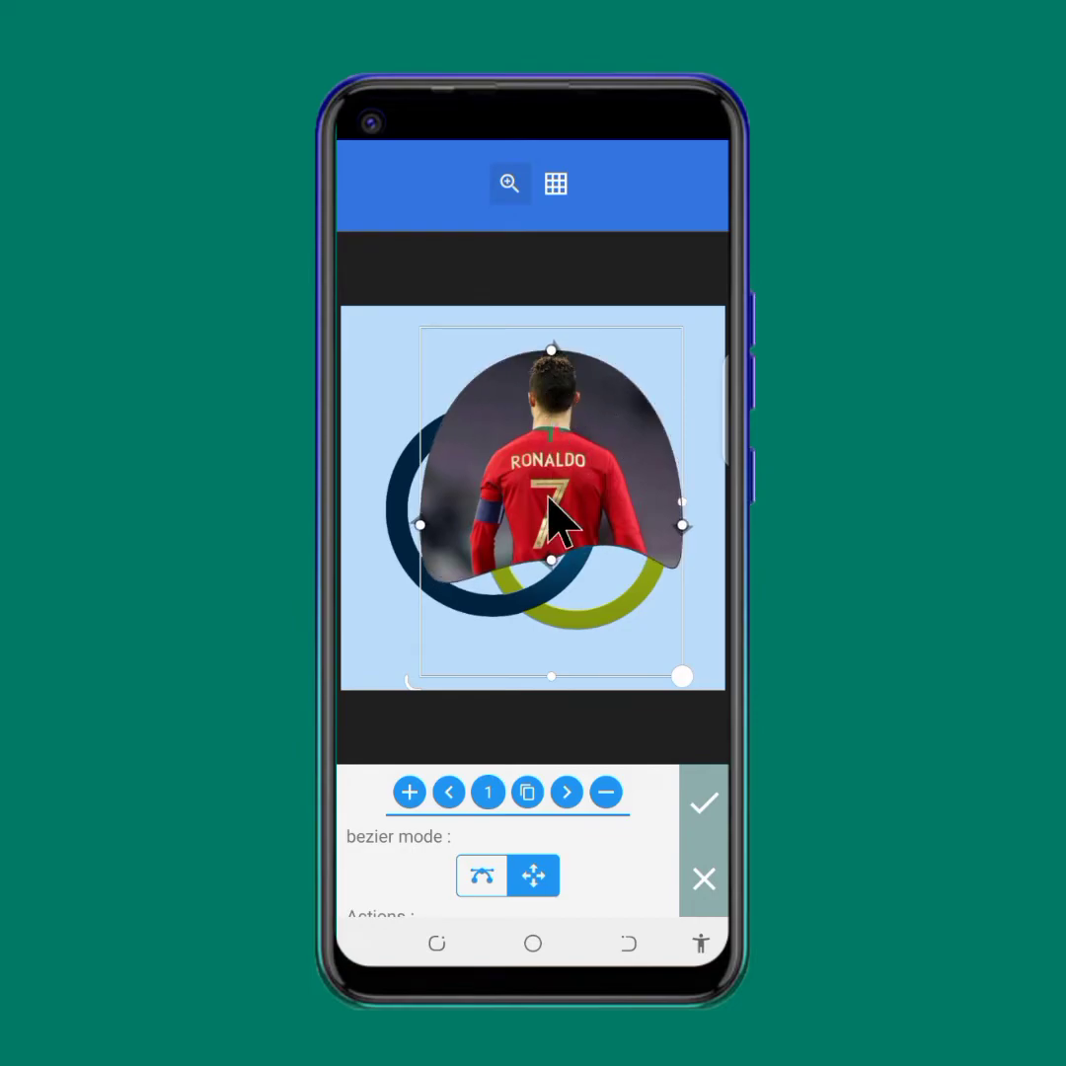
- Set the bezier mode to point editing and lower the mask's top point slightly to meet the player's hair
click(483, 874)
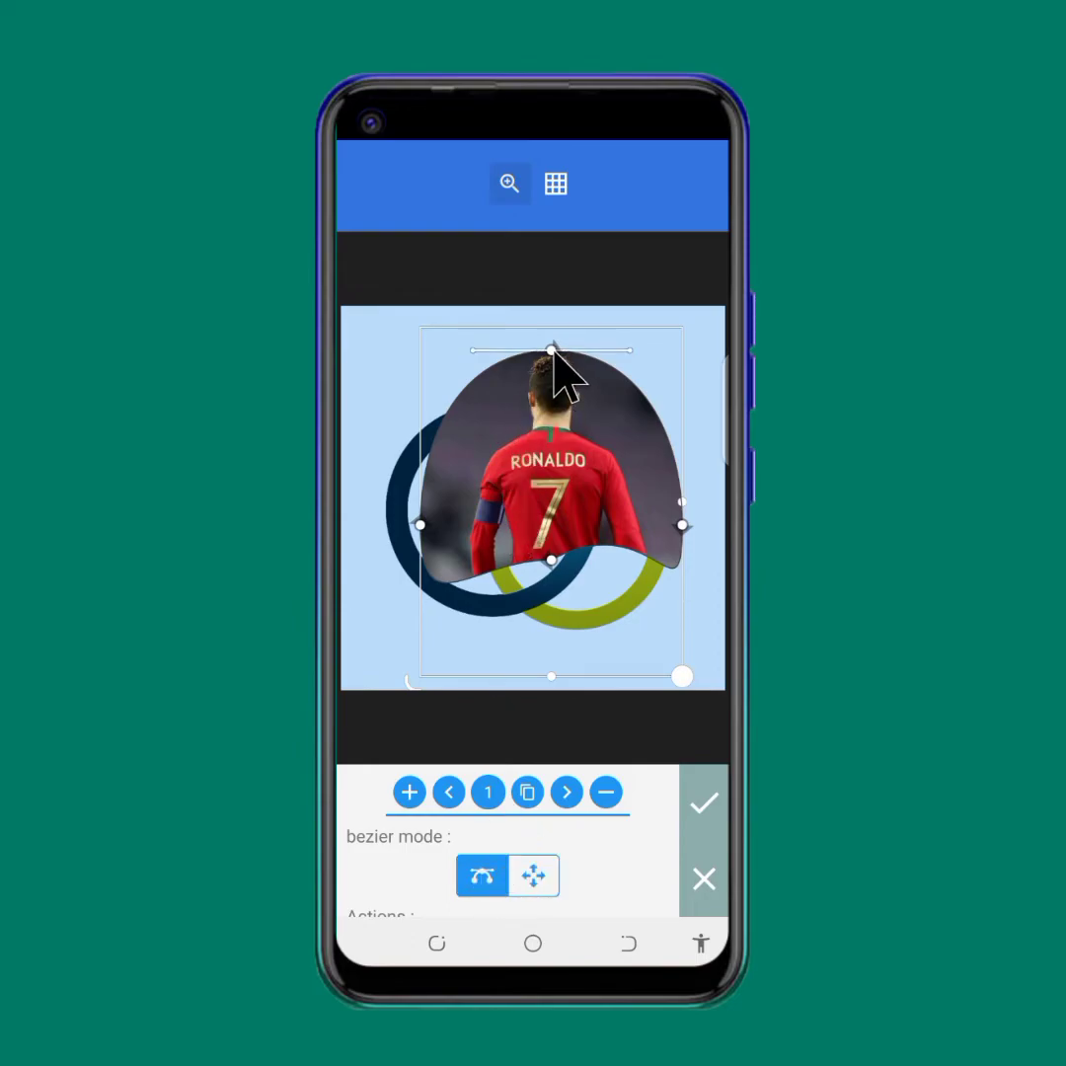
mouse_move(551, 349)
mouse_down()
mouse_move(557, 329)
mouse_move(550, 355)
mouse_up()
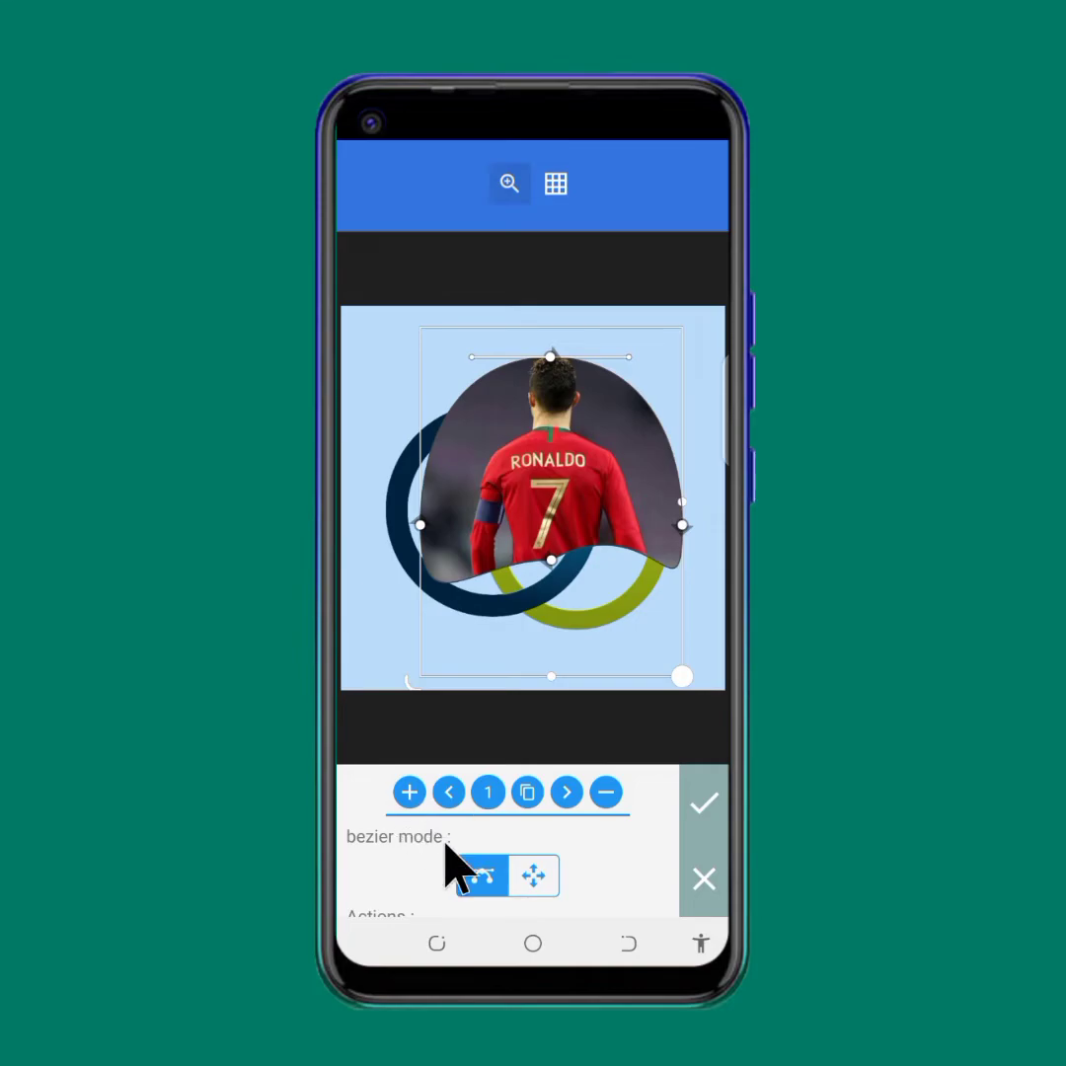
- Compare the in and out mask modes on the player photo and return the mode to out
scroll(449, 869, down, 2)
scroll(385, 874, up, 3)
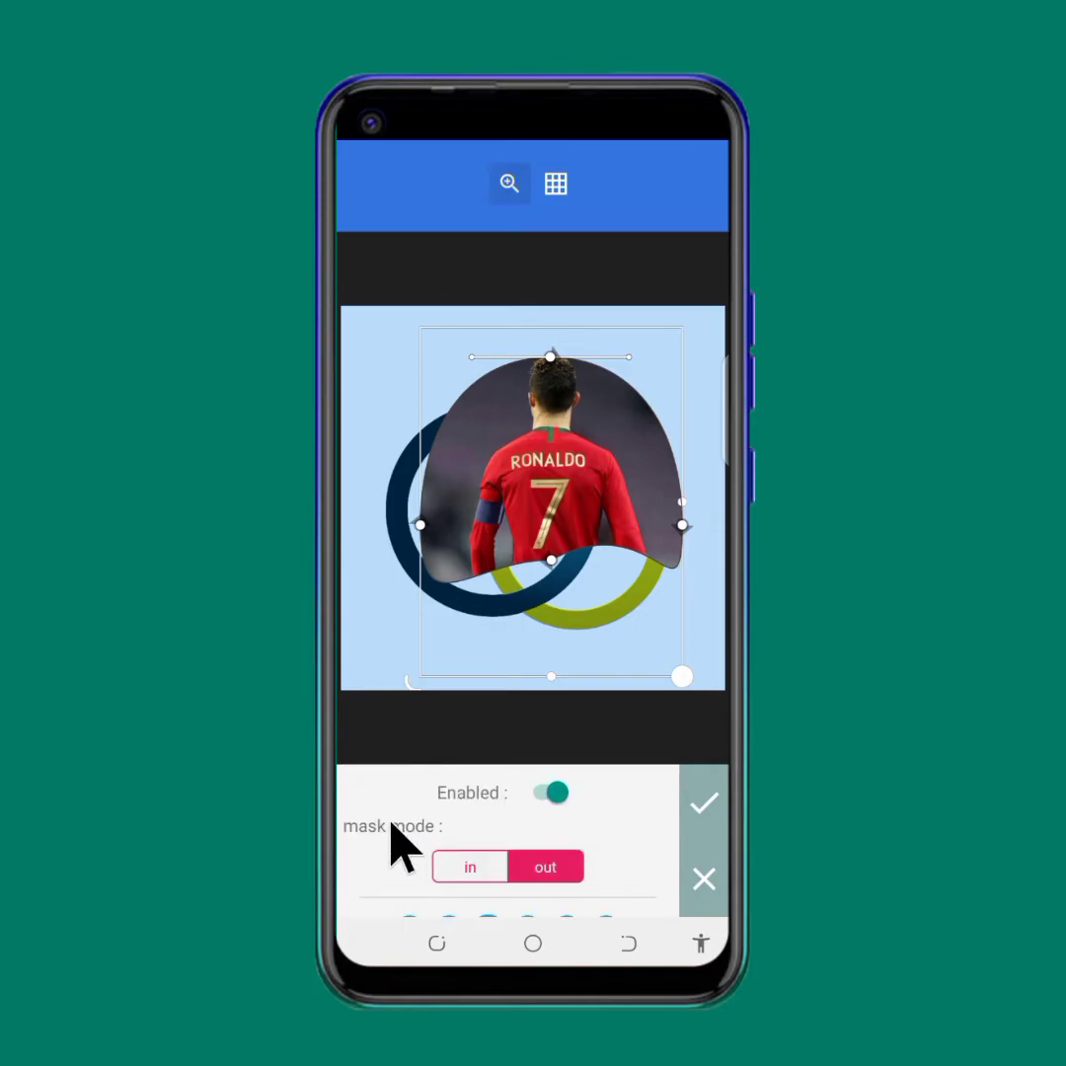
scroll(410, 839, down, 1)
scroll(393, 878, down, 1)
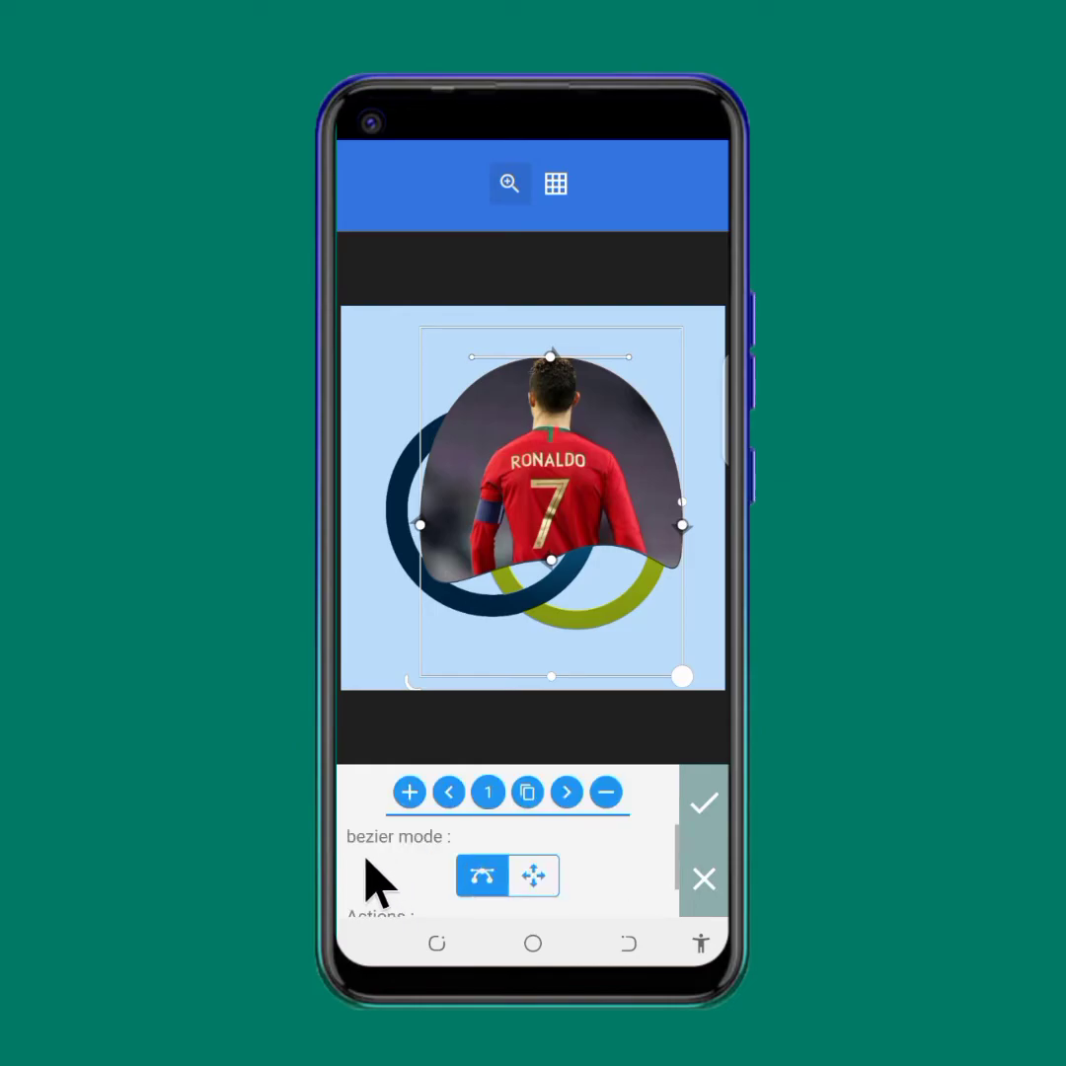
scroll(400, 868, down, 1)
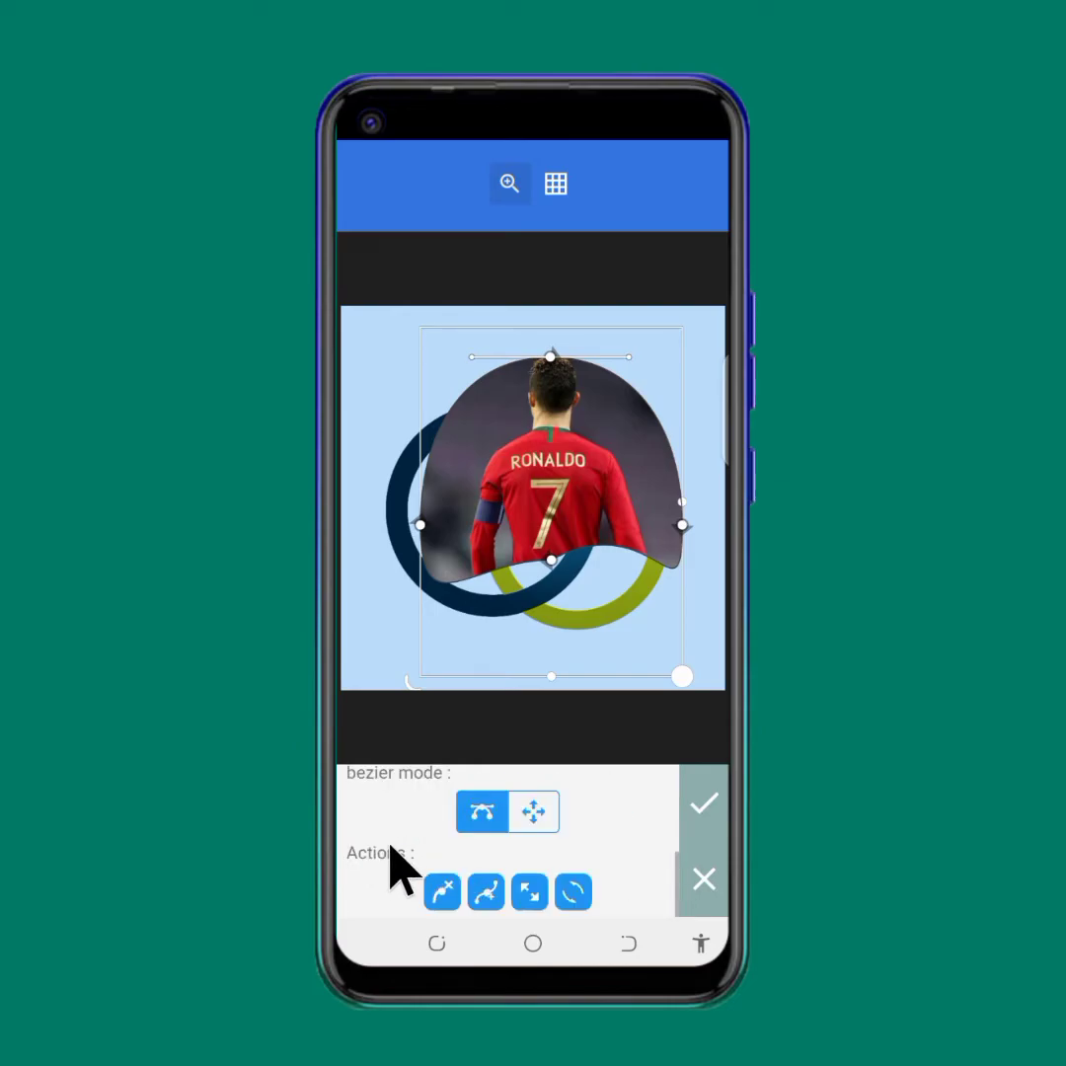
scroll(400, 854, up, 3)
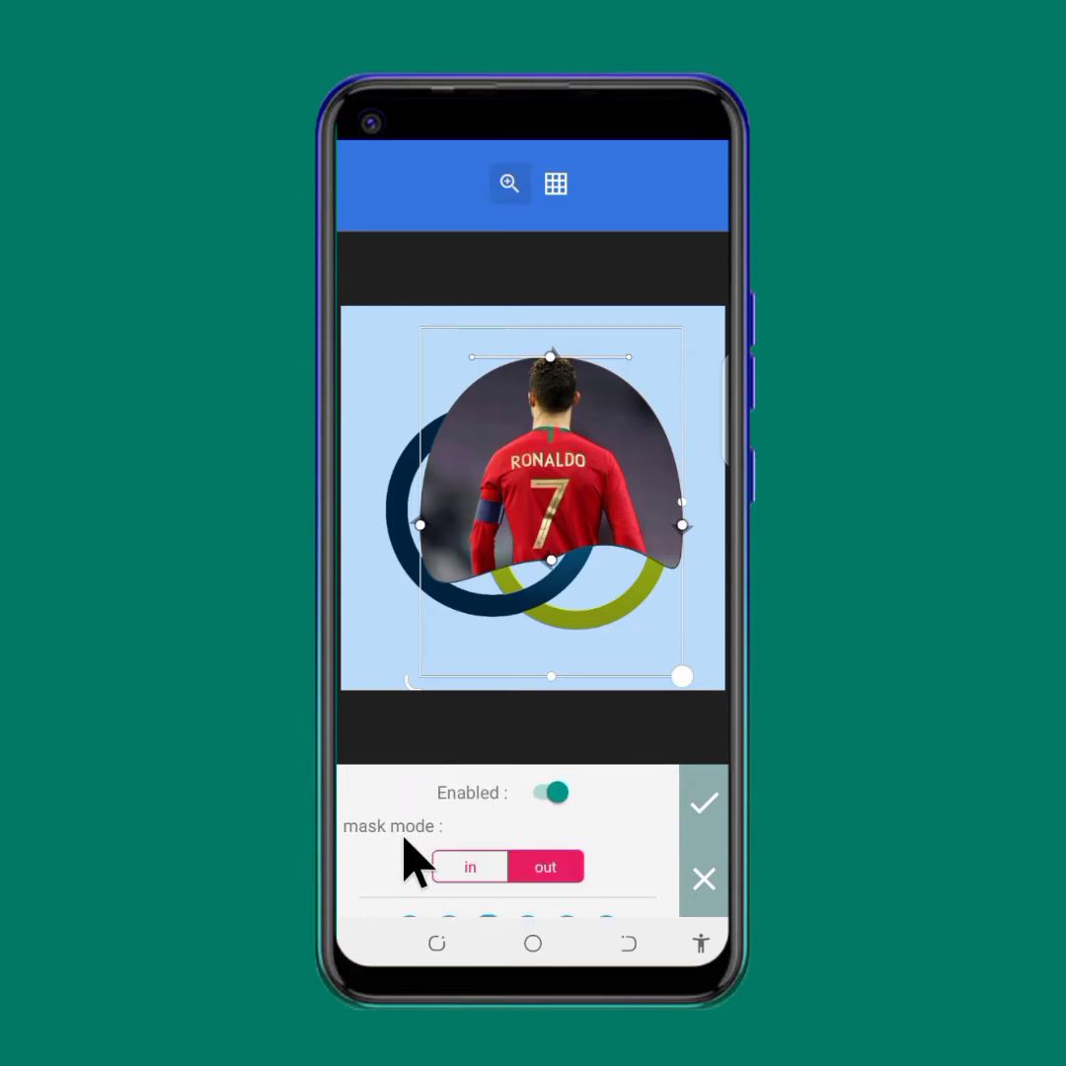
click(484, 867)
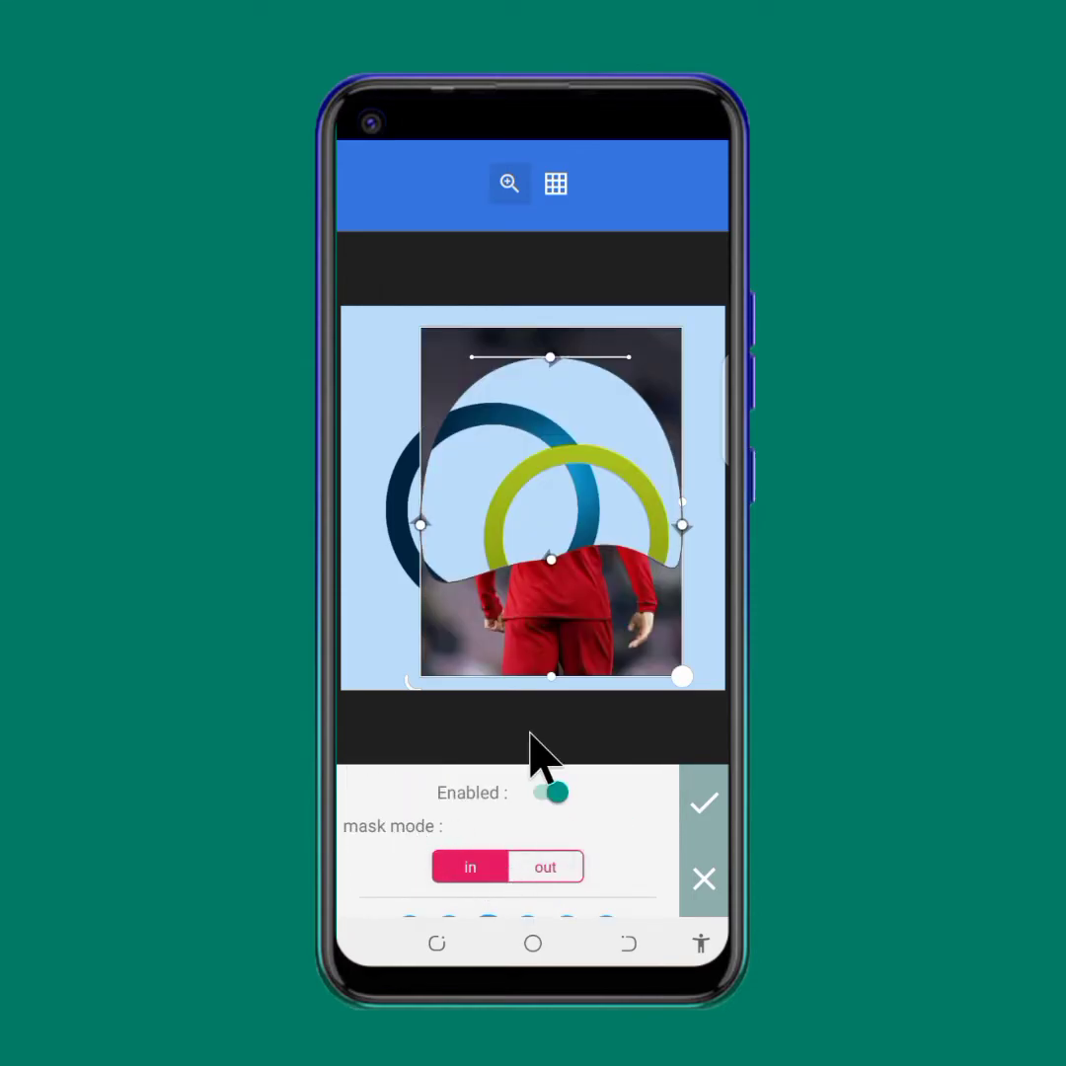
click(546, 869)
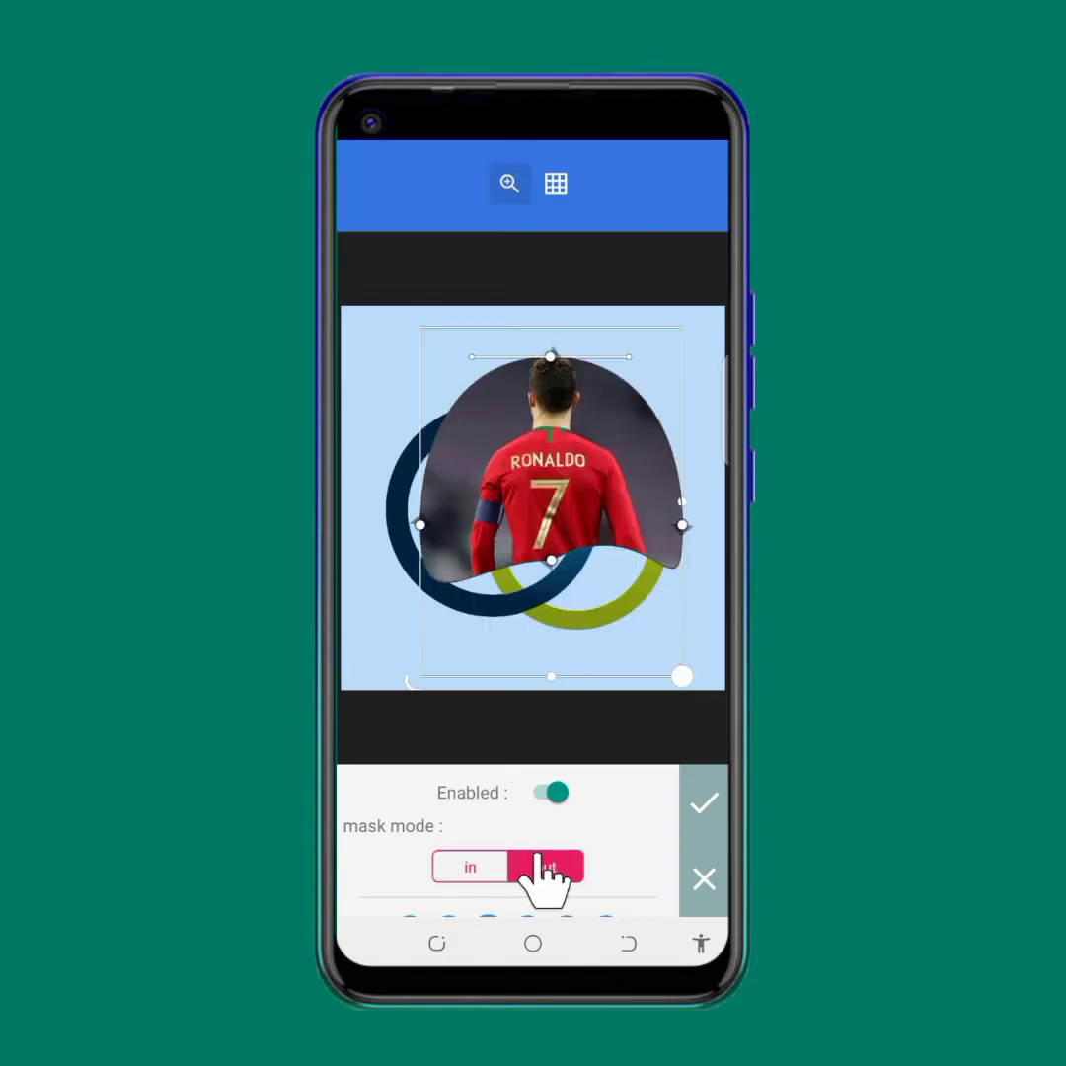
click(475, 869)
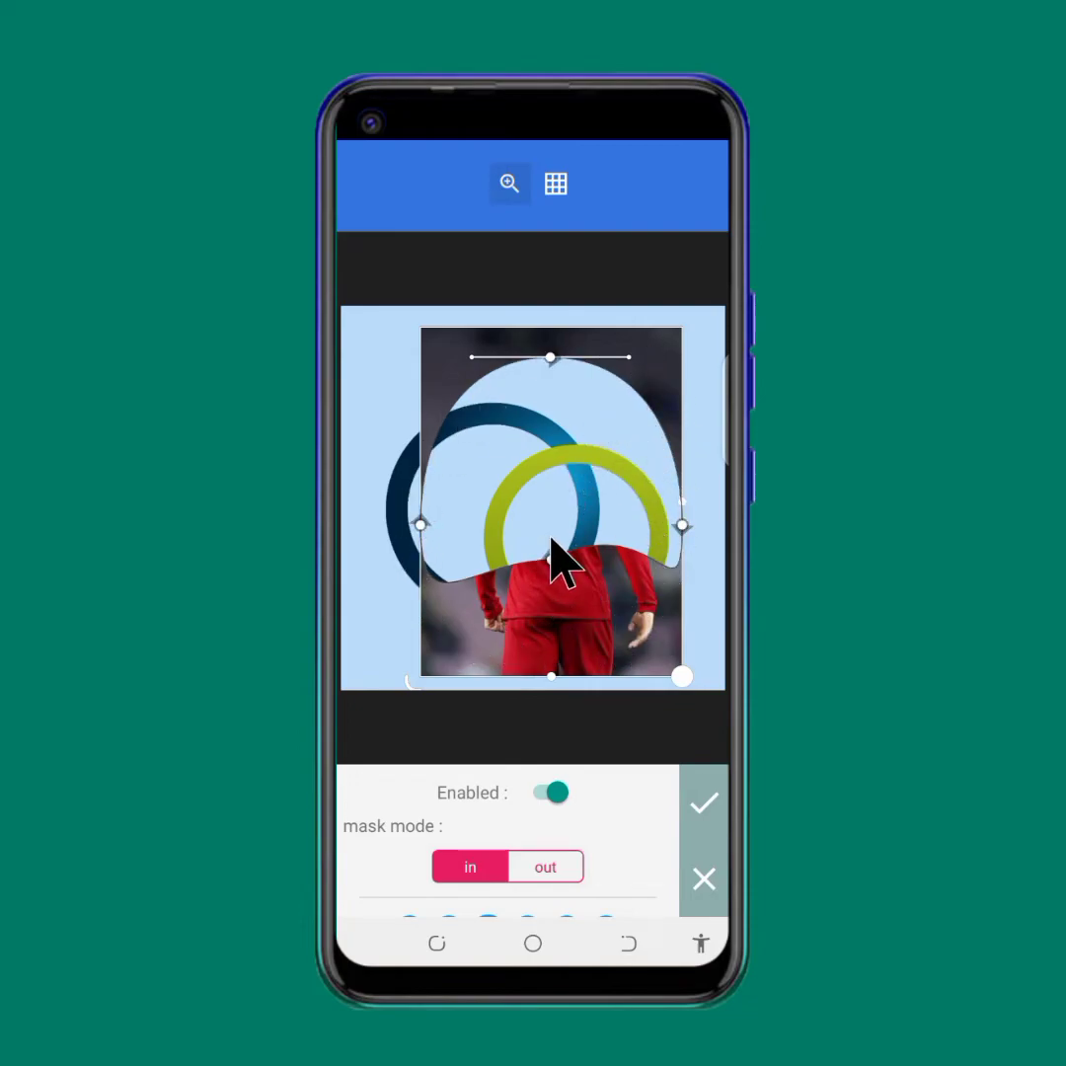
click(546, 867)
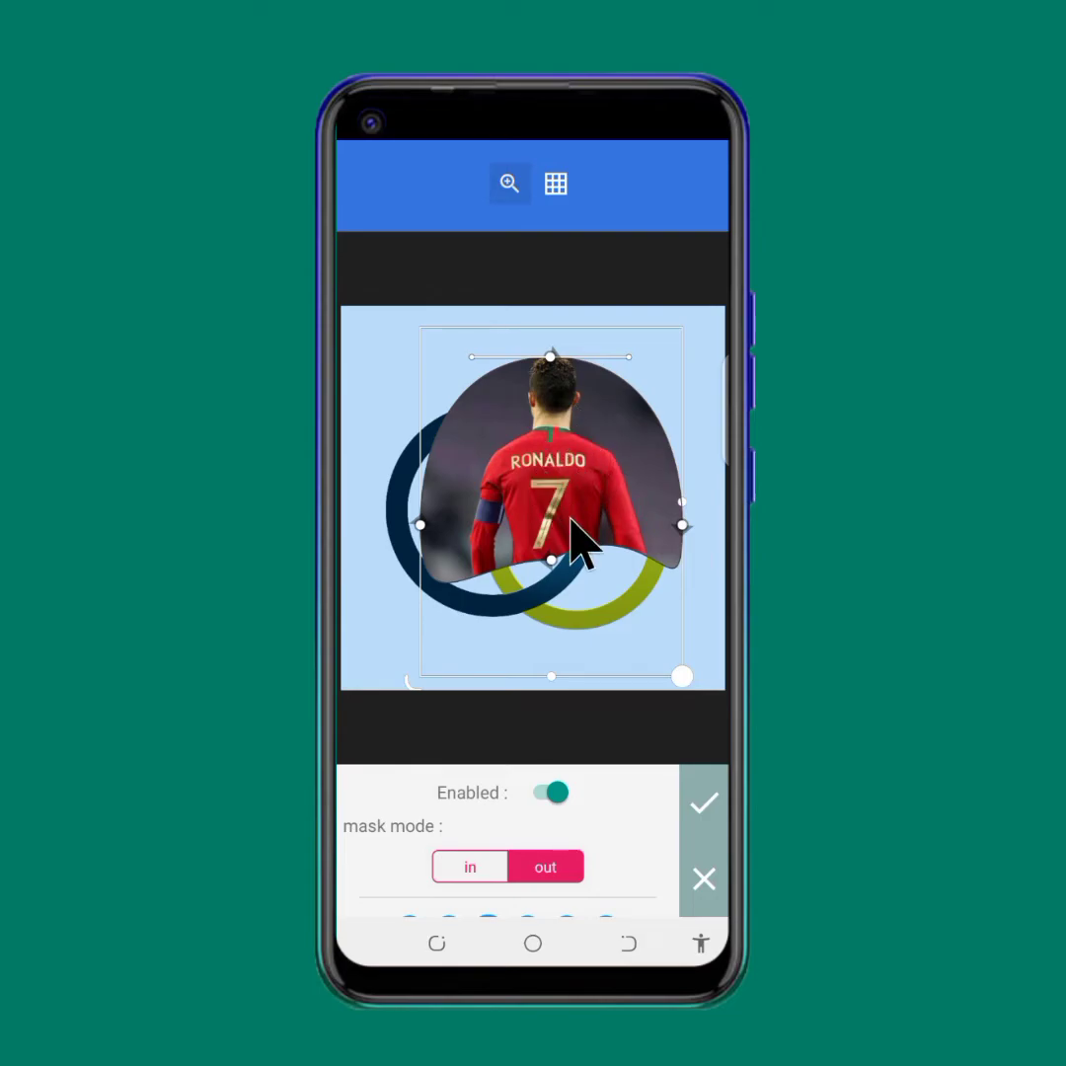
- Extend the mask's bottom point down below the player's hips and nudge the top point slightly up above the hair
drag(550, 560, 554, 626)
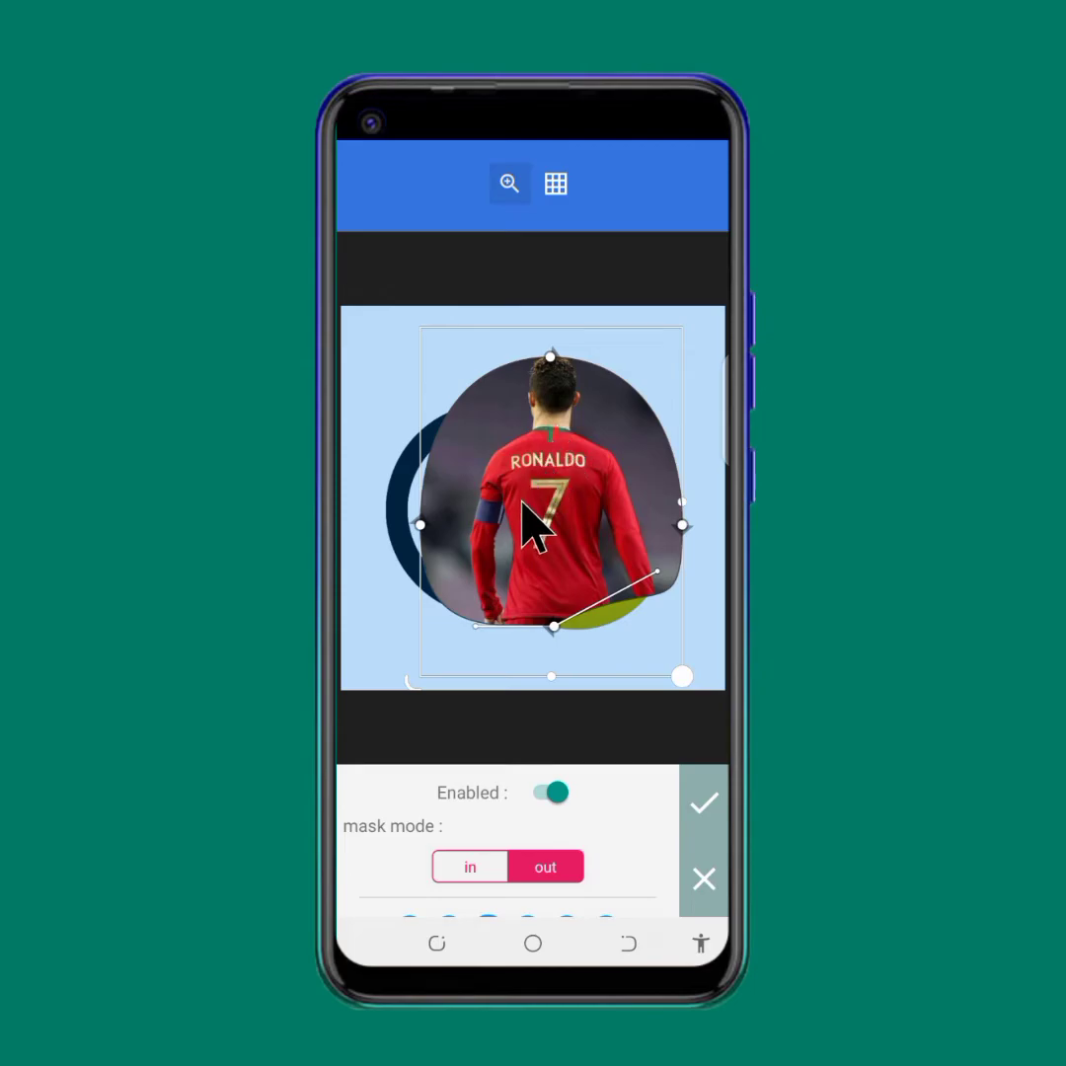
drag(507, 878, 550, 880)
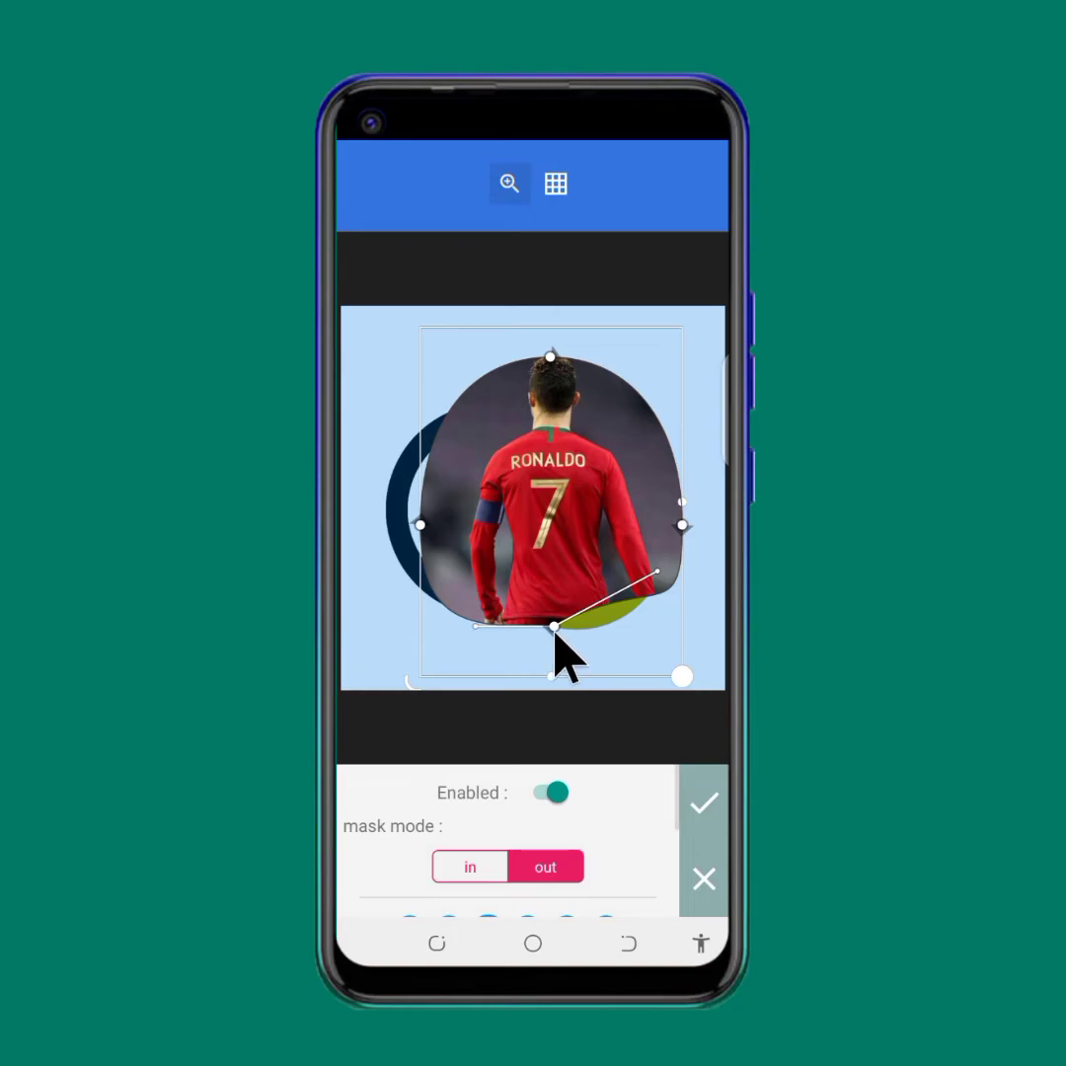
drag(554, 626, 556, 657)
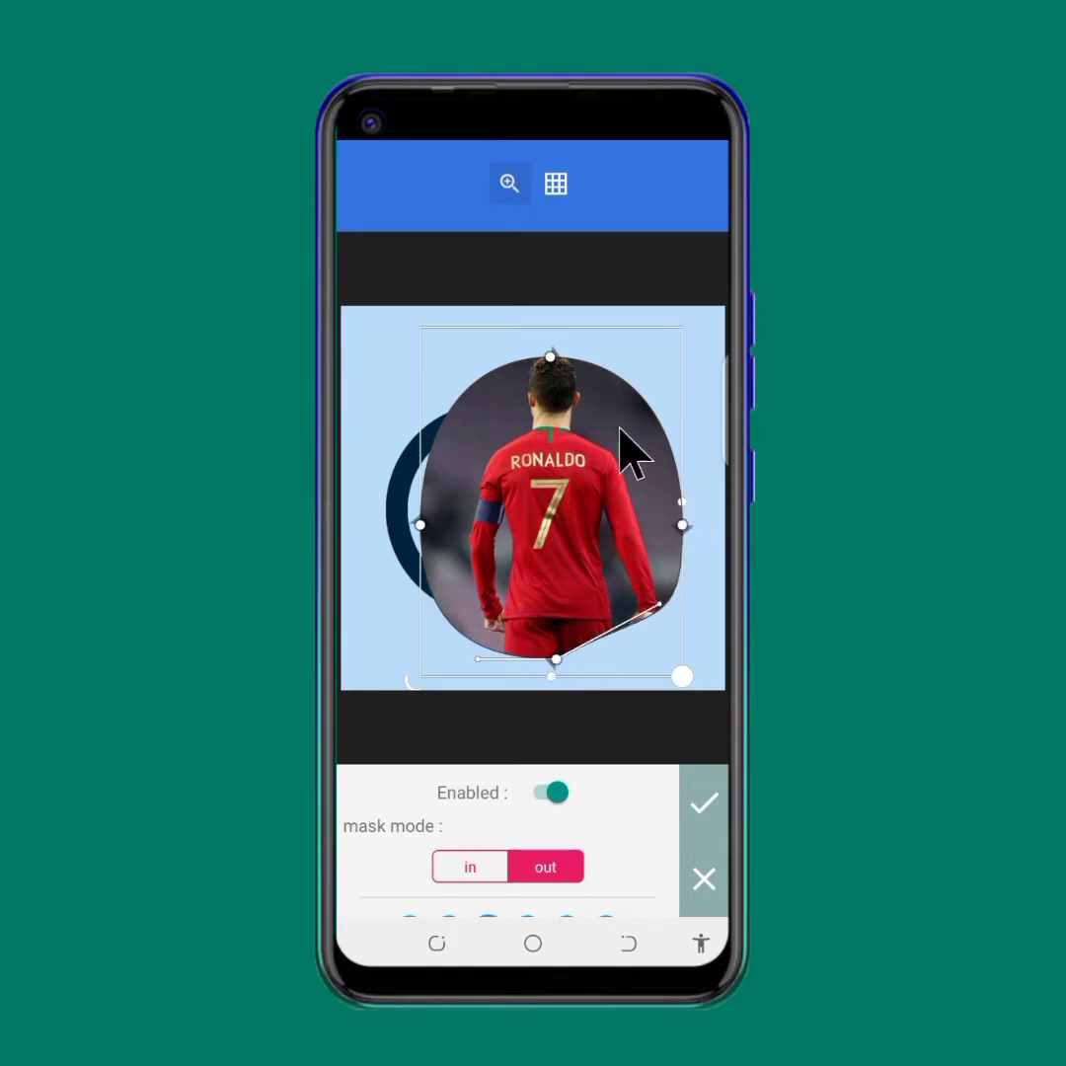
click(550, 354)
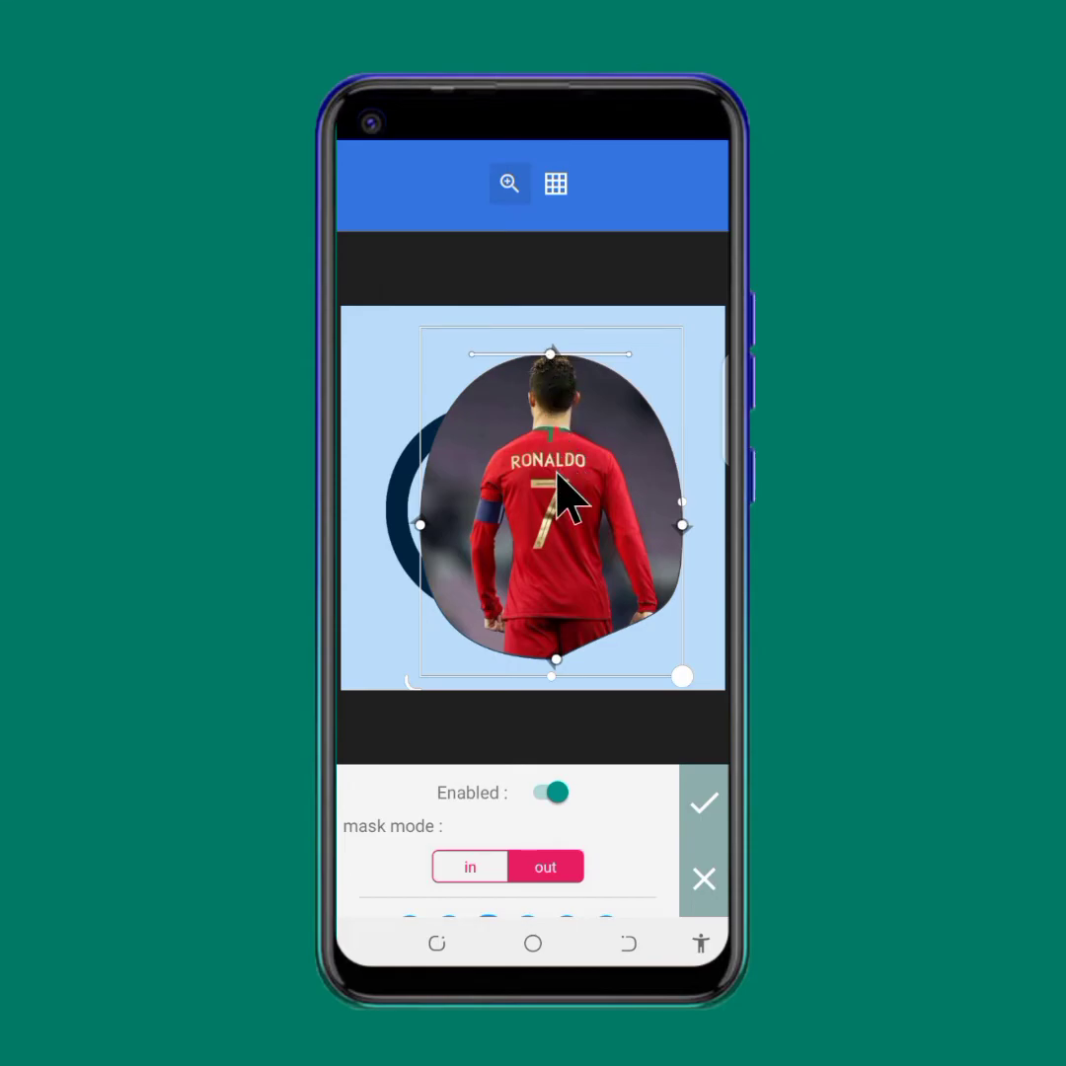
- Show the grid and pull the left curve handle of the mask's top point upward to bulge the outline
scroll(509, 799, down, 3)
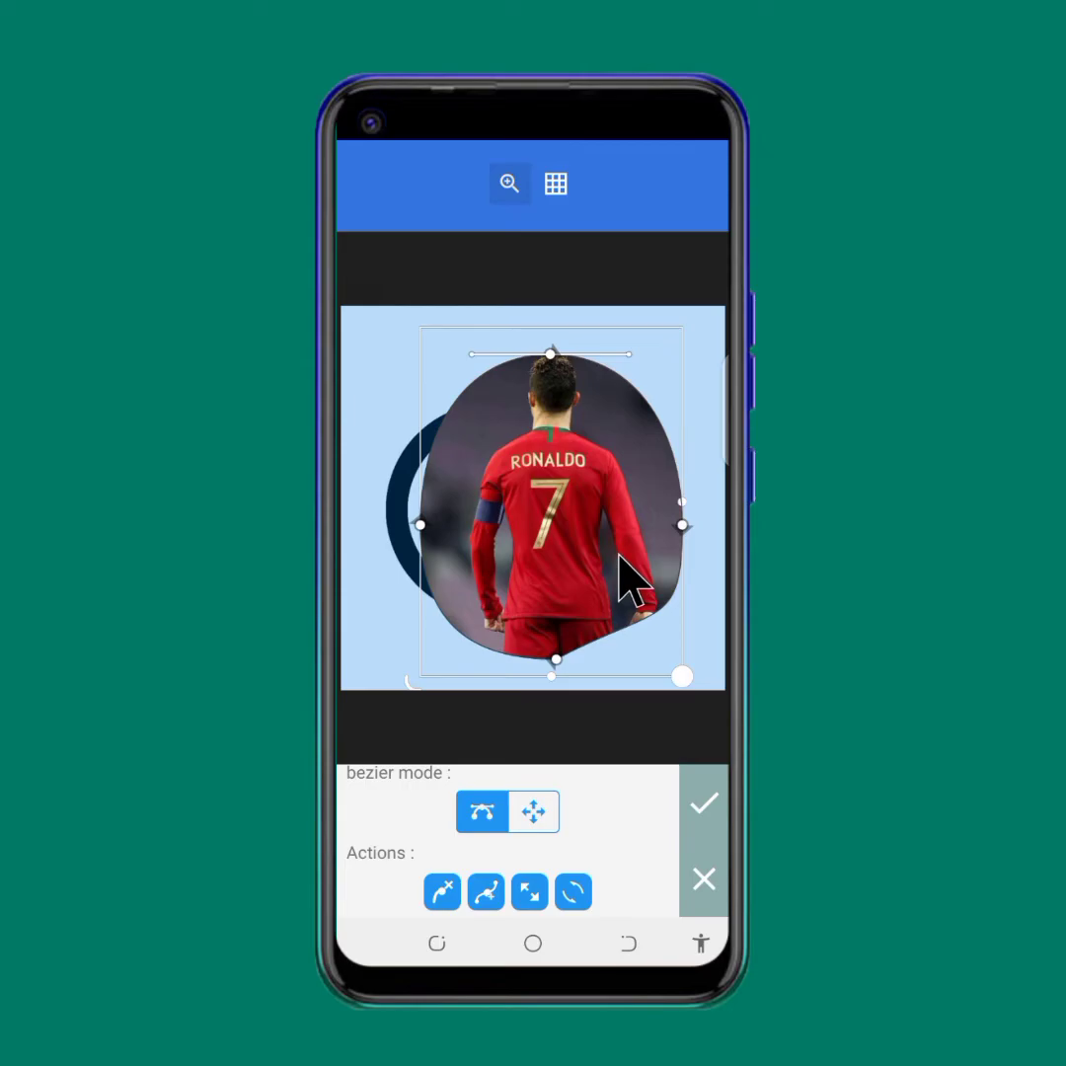
click(556, 183)
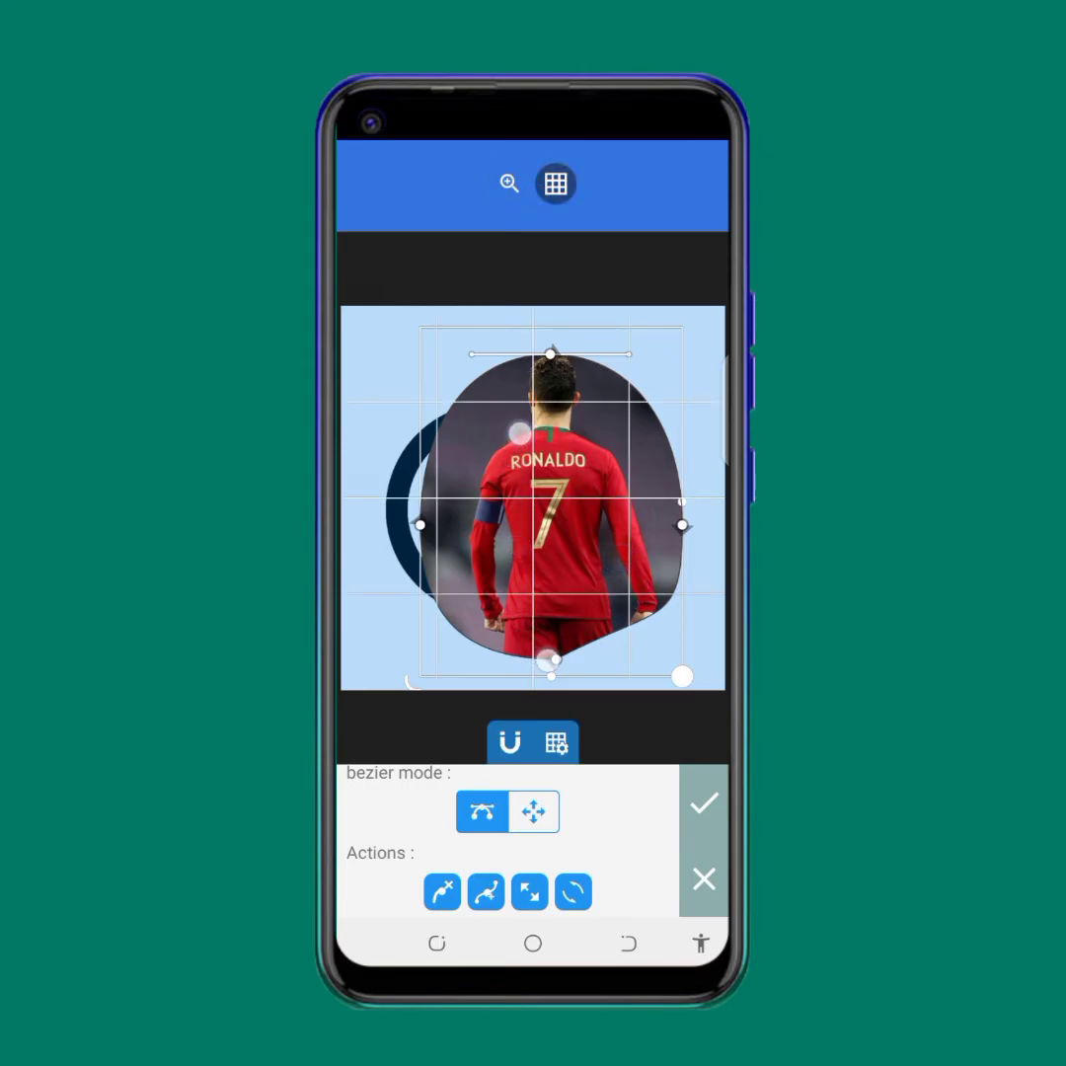
drag(471, 354, 464, 309)
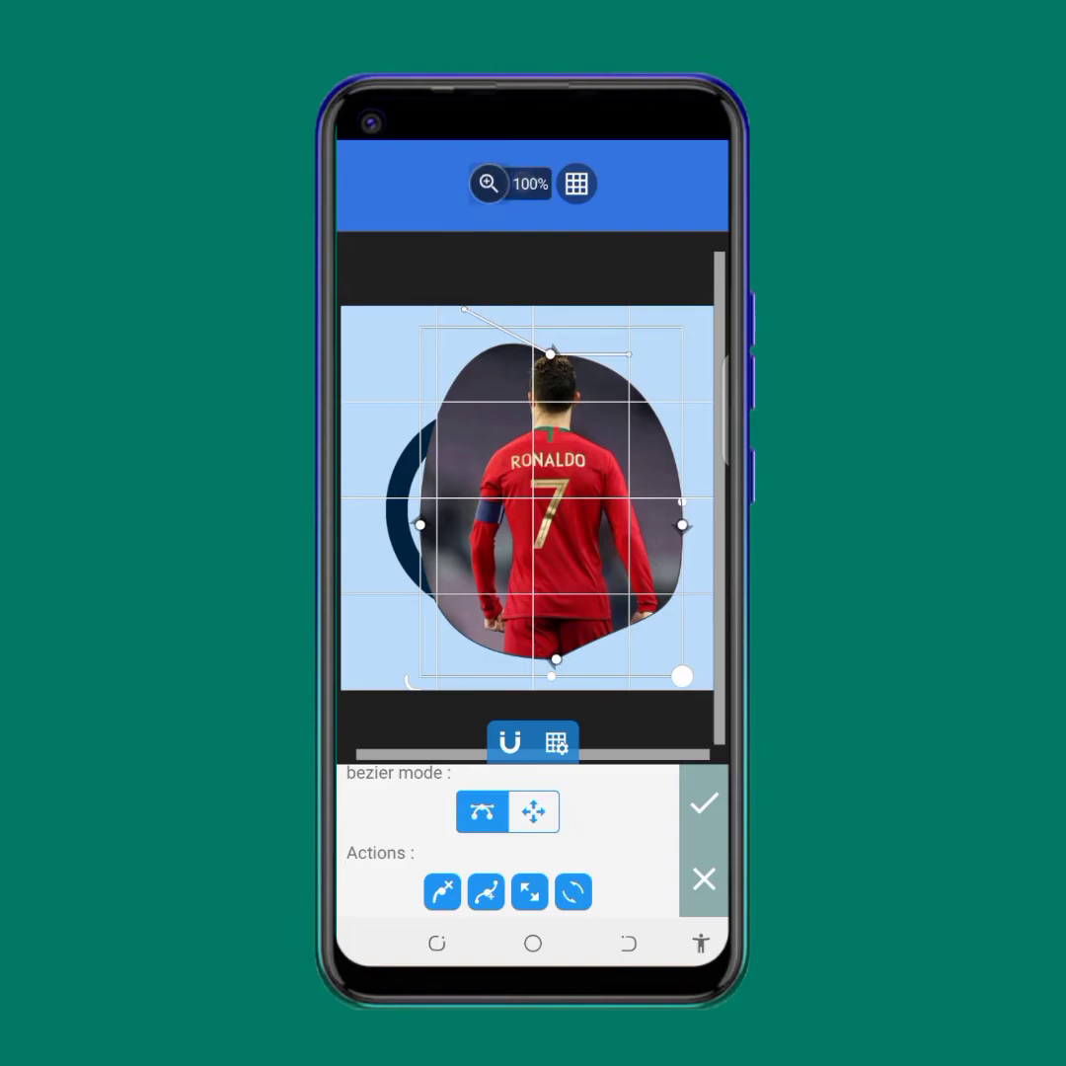
- Extend the right curve handle of the mask's top point outward and slightly downward, above the player's right shoulder
scroll(520, 556, up, 6)
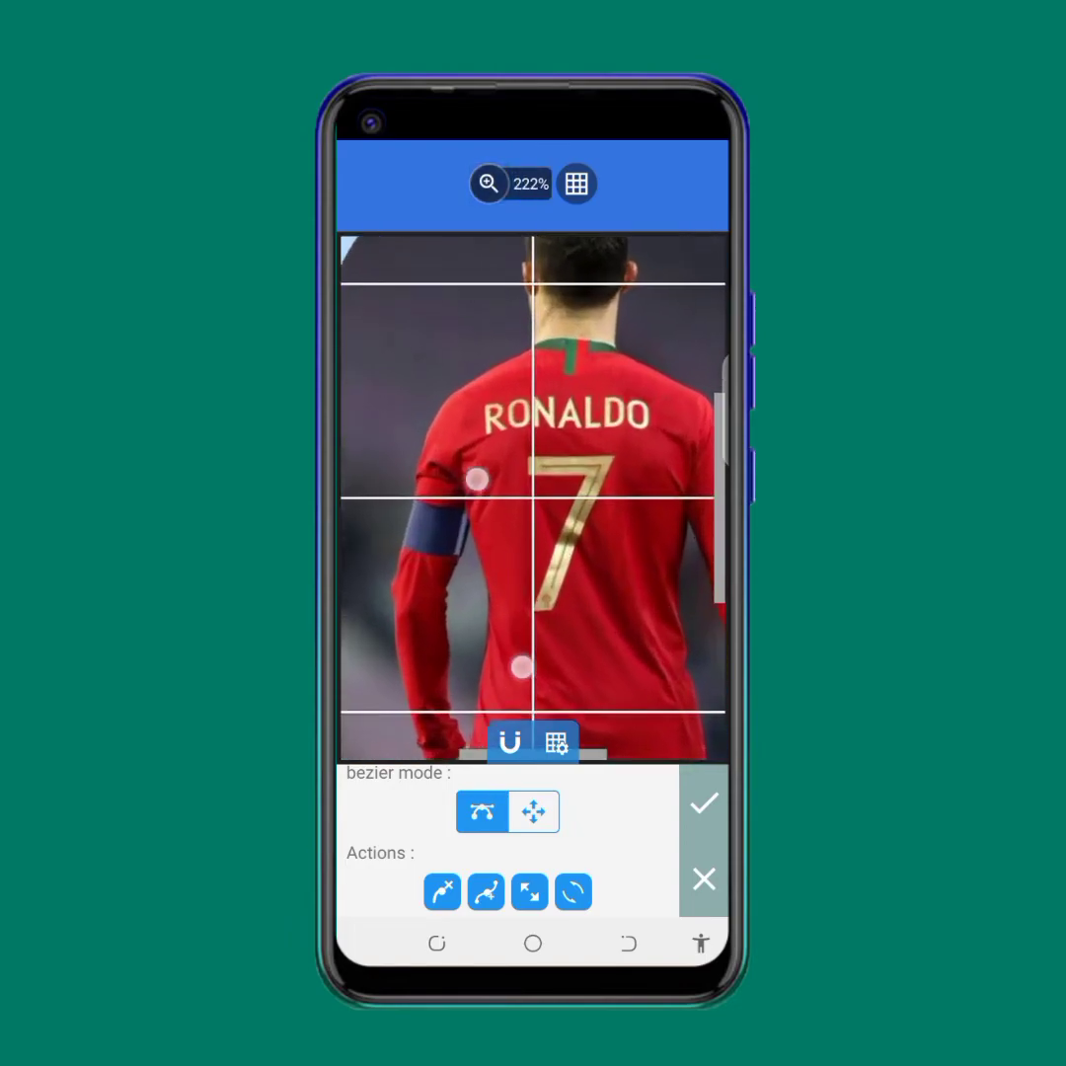
drag(552, 435, 591, 292)
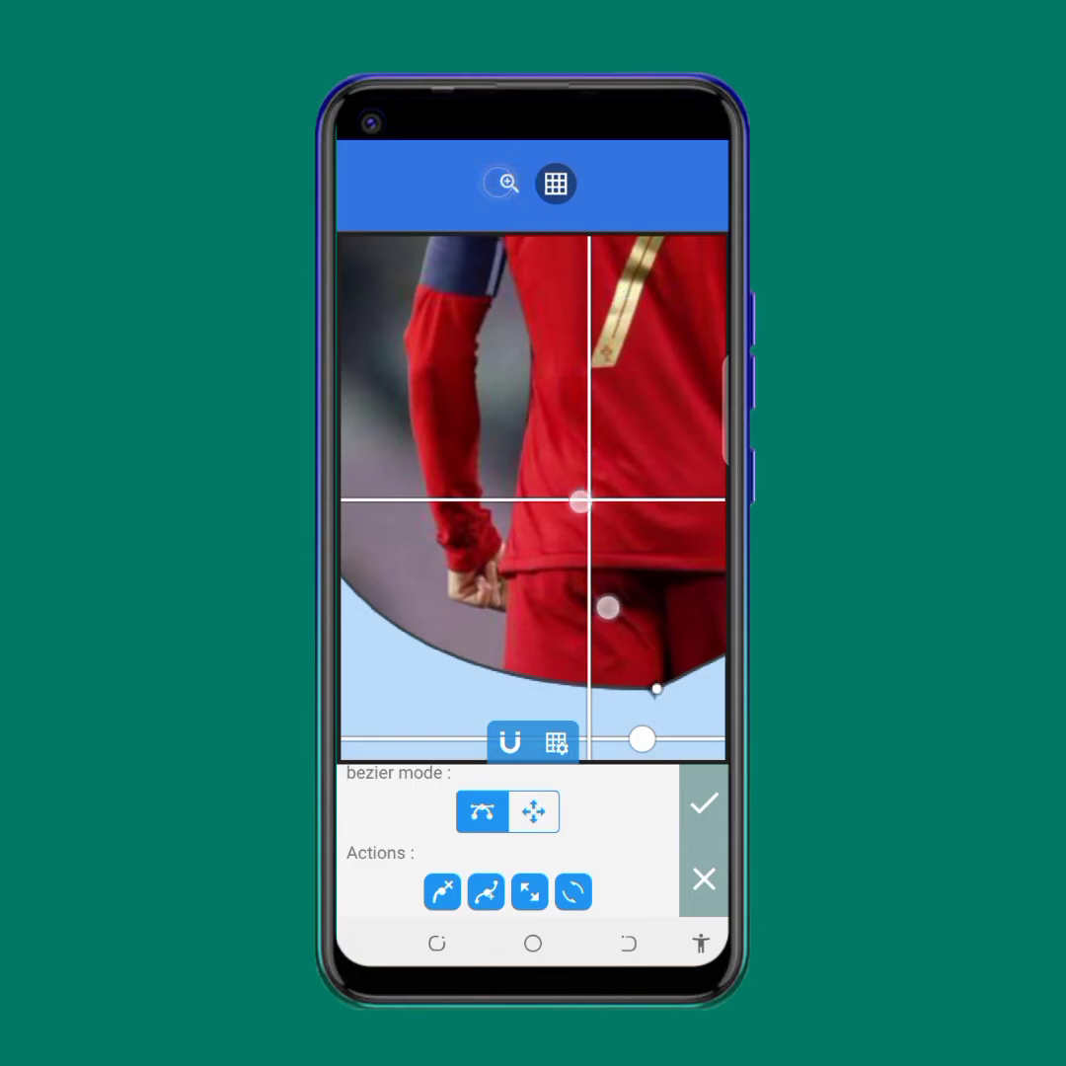
scroll(618, 444, down, 5)
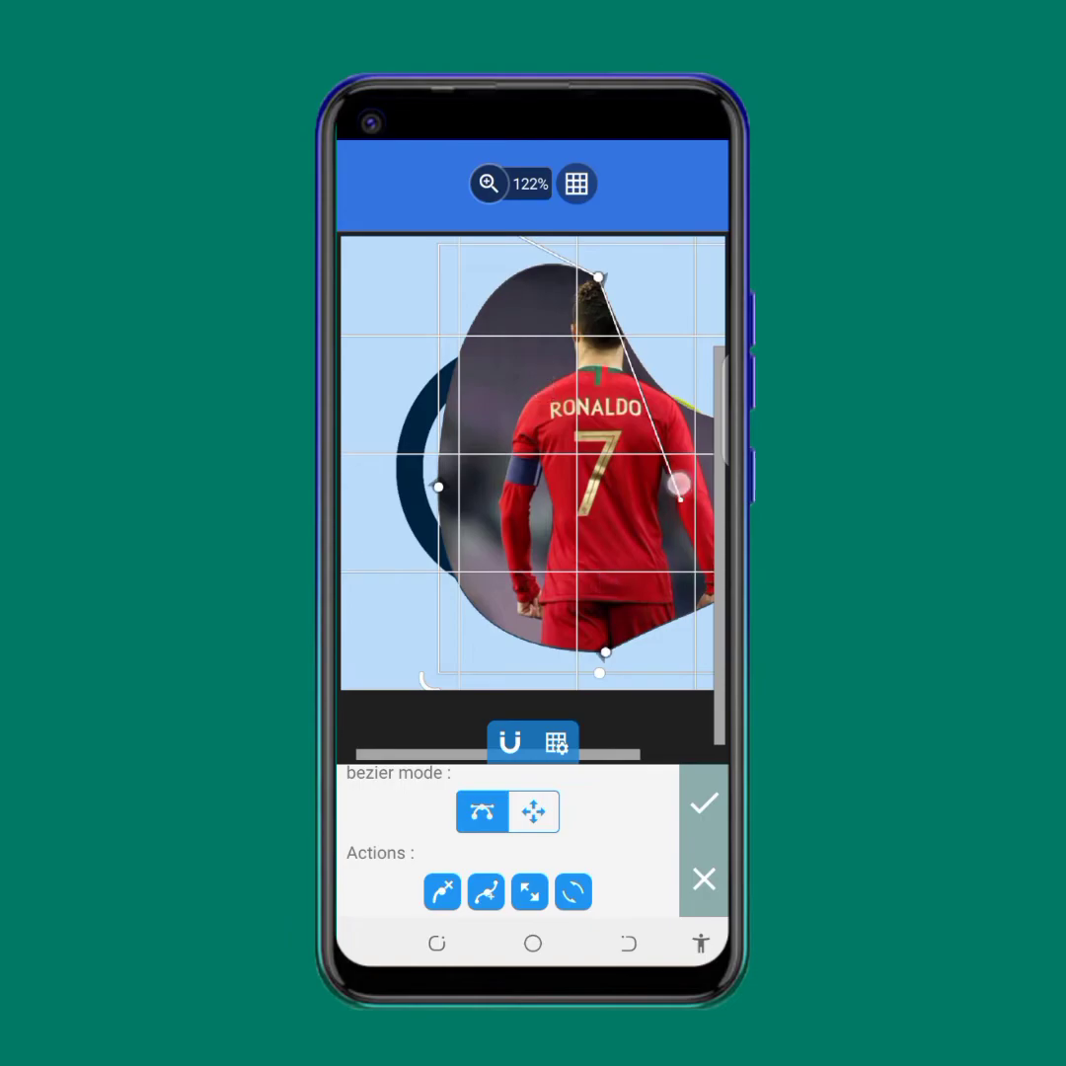
click(602, 282)
drag(677, 485, 715, 306)
click(510, 182)
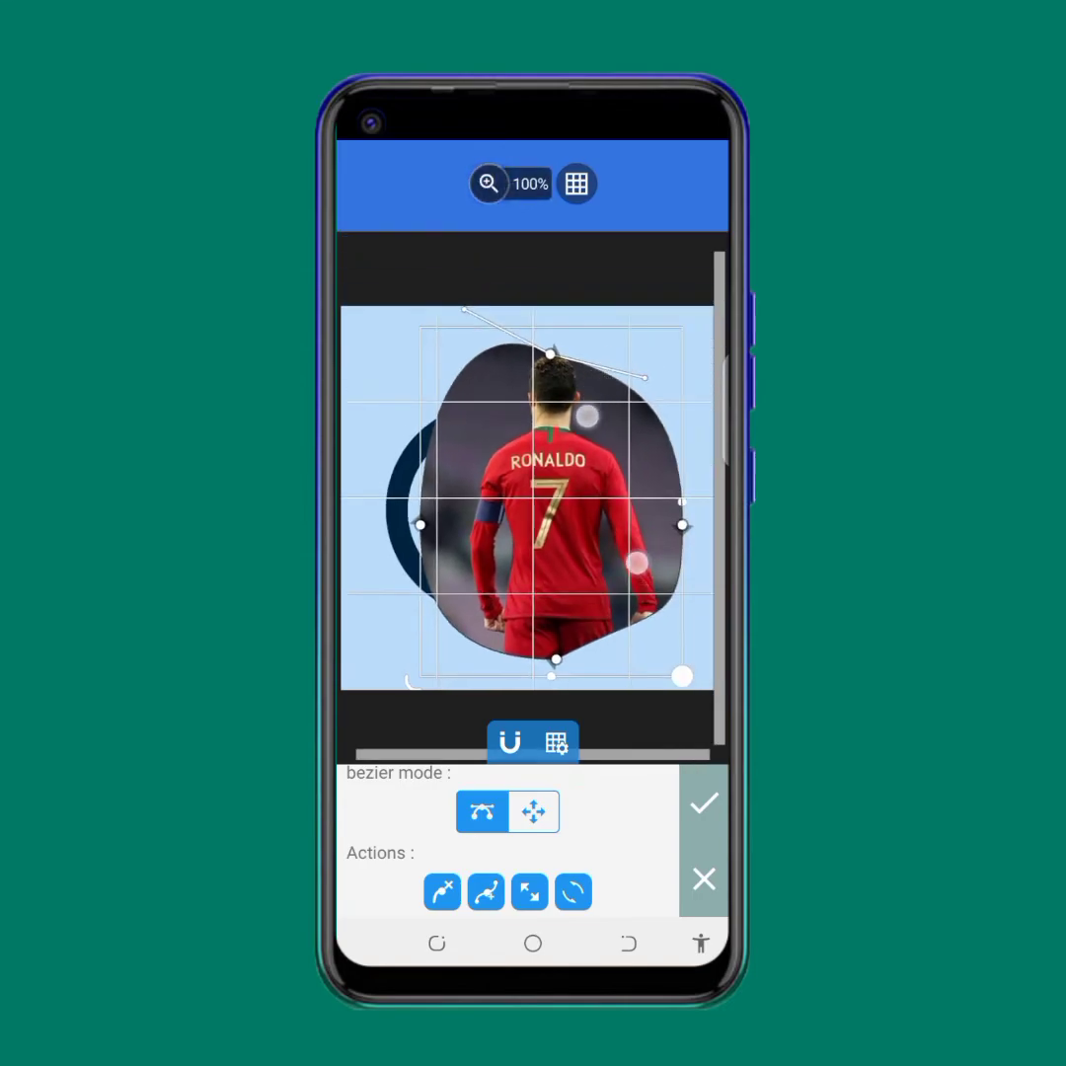
- Move the mask's left and right side points inward so the outline runs close to the player's arms
click(489, 182)
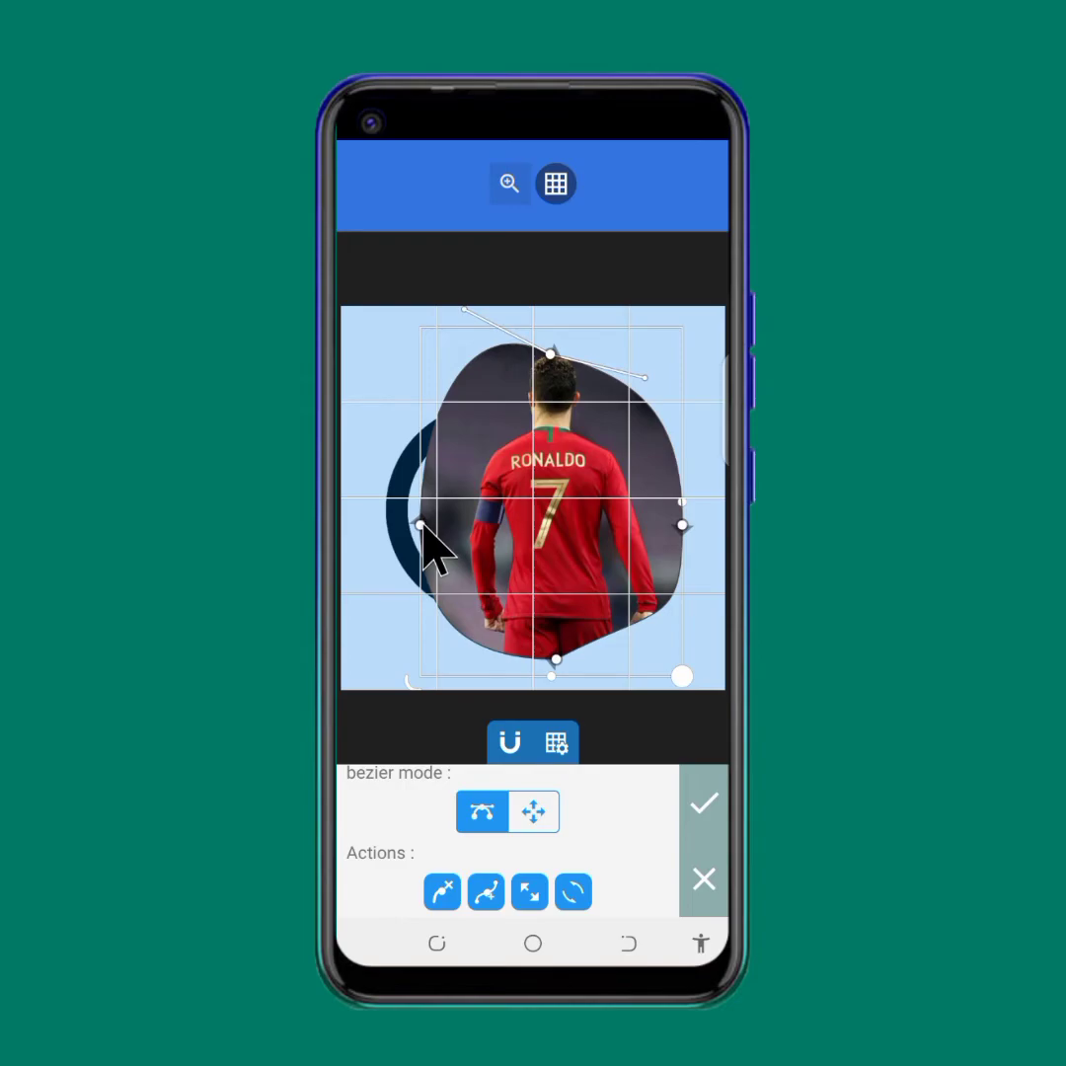
drag(422, 526, 471, 516)
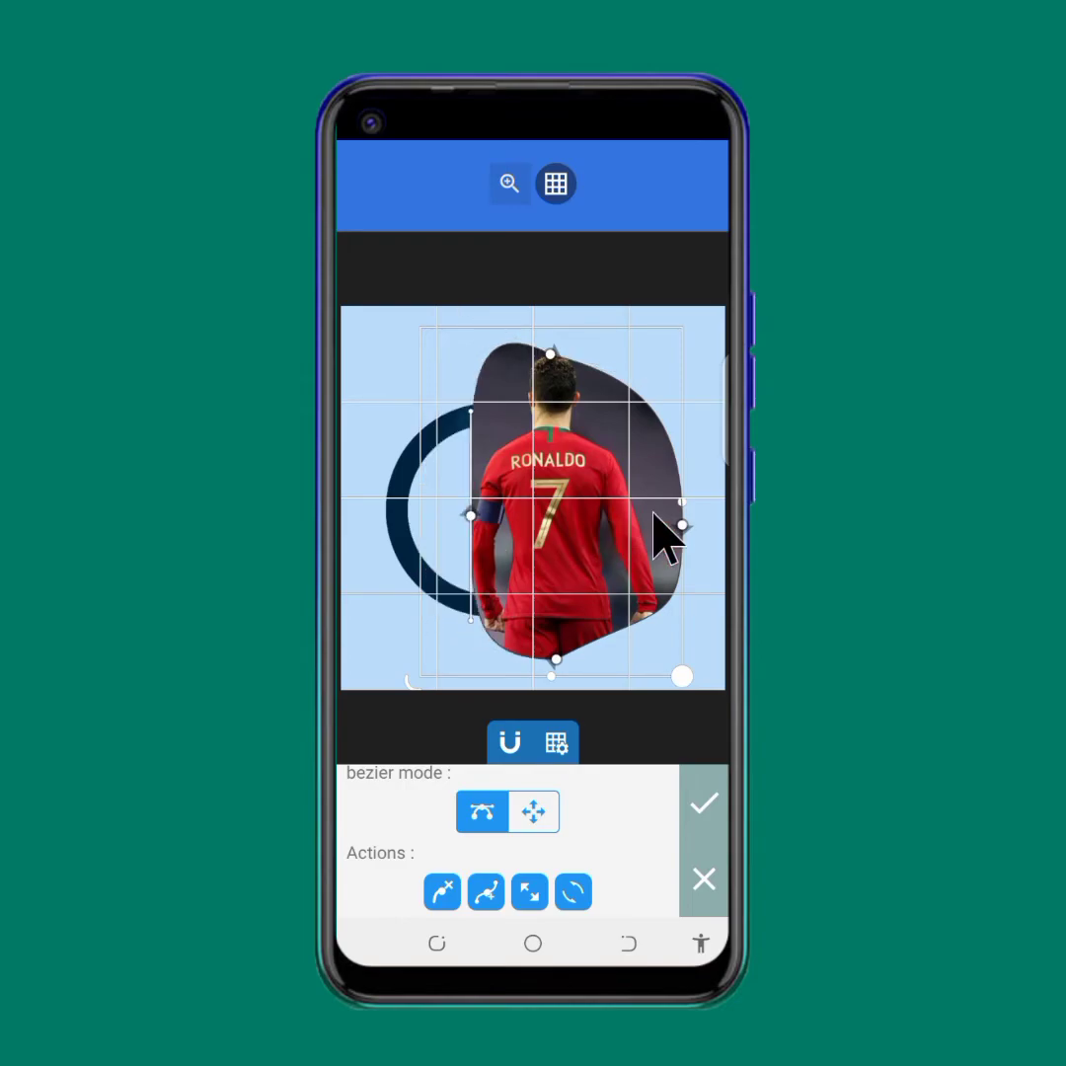
drag(687, 527, 652, 532)
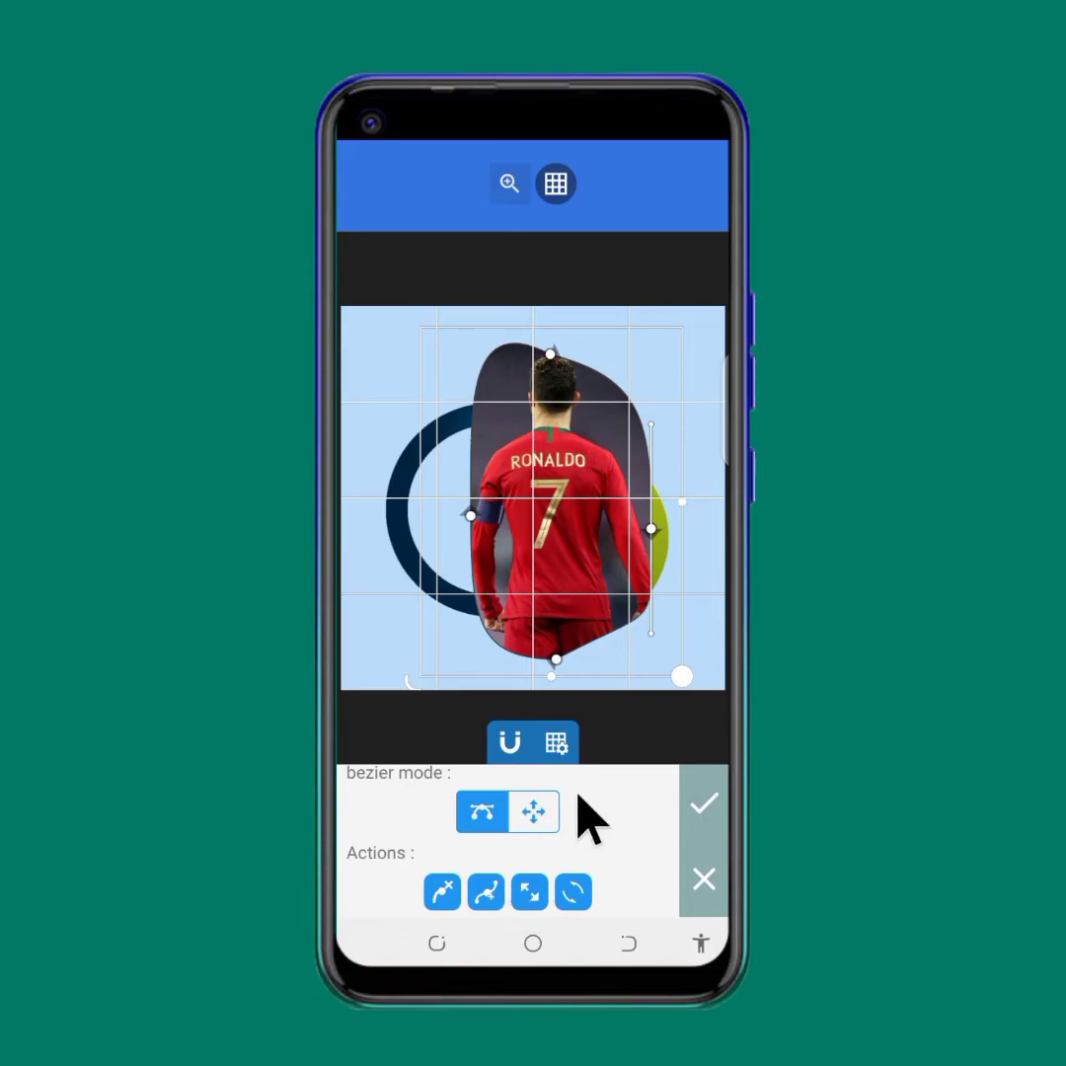
- Add a second mask shape, scale it to 24% over the player's shorts, and apply the mask
scroll(514, 879, up, 3)
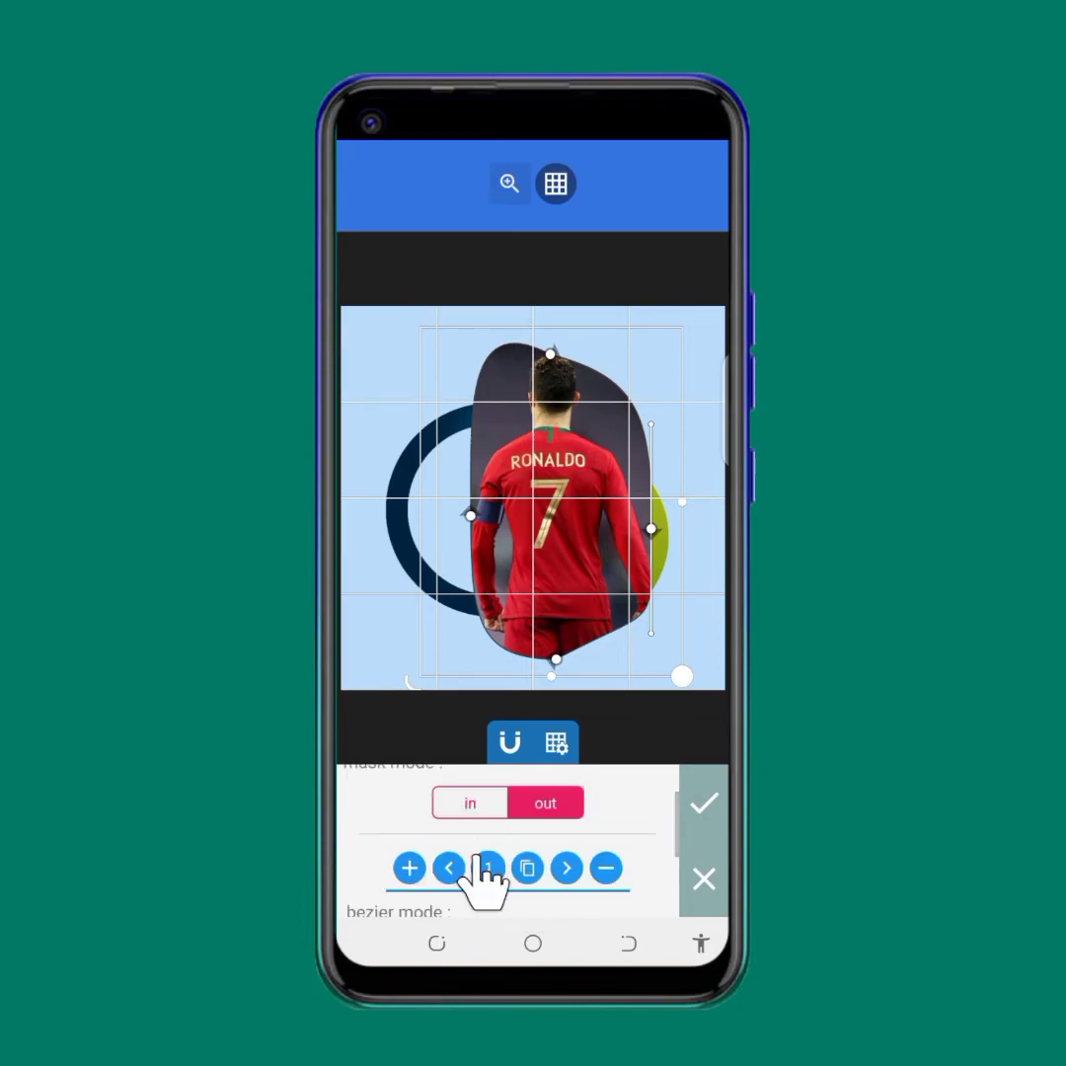
click(409, 868)
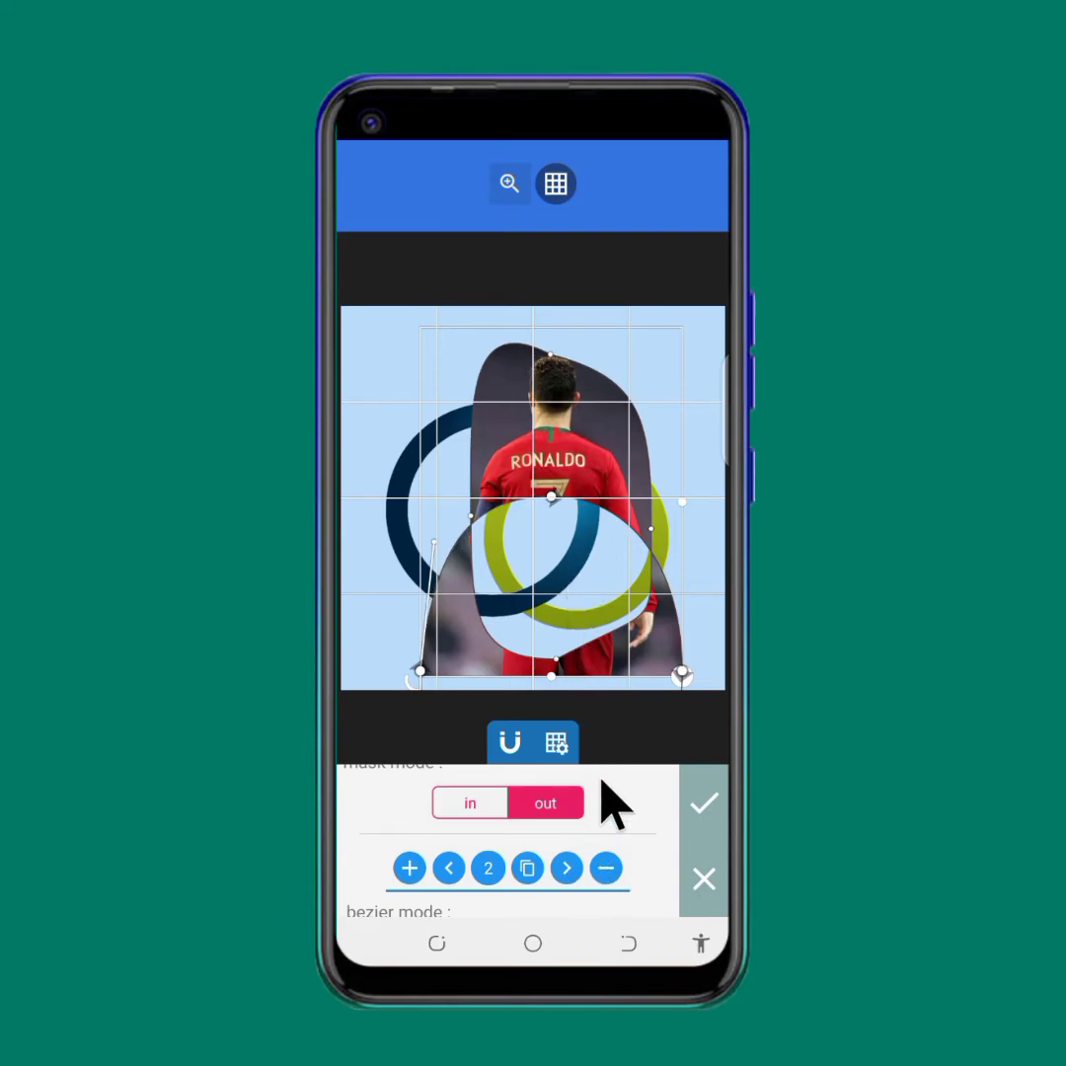
scroll(593, 830, down, 2)
scroll(588, 859, down, 2)
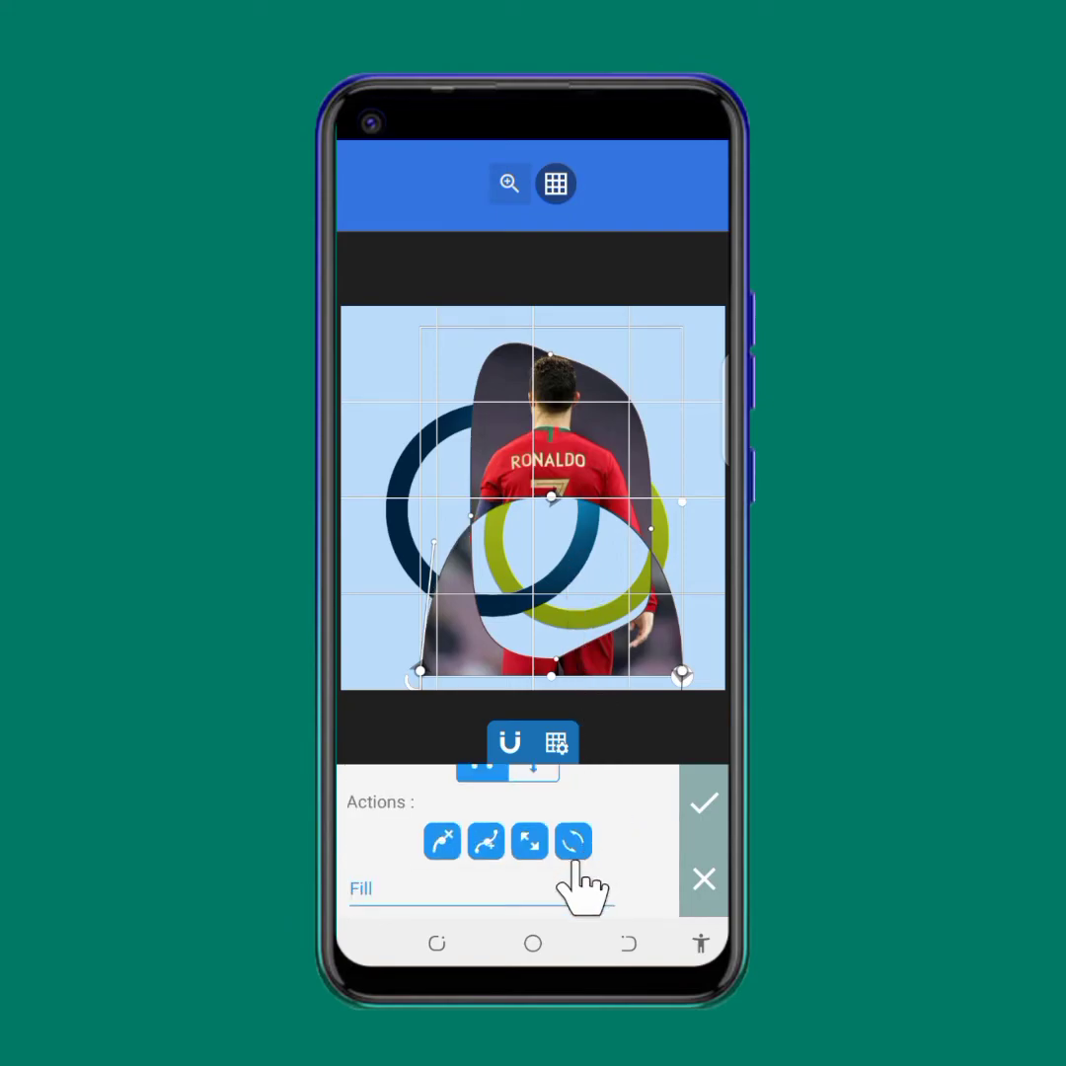
click(531, 841)
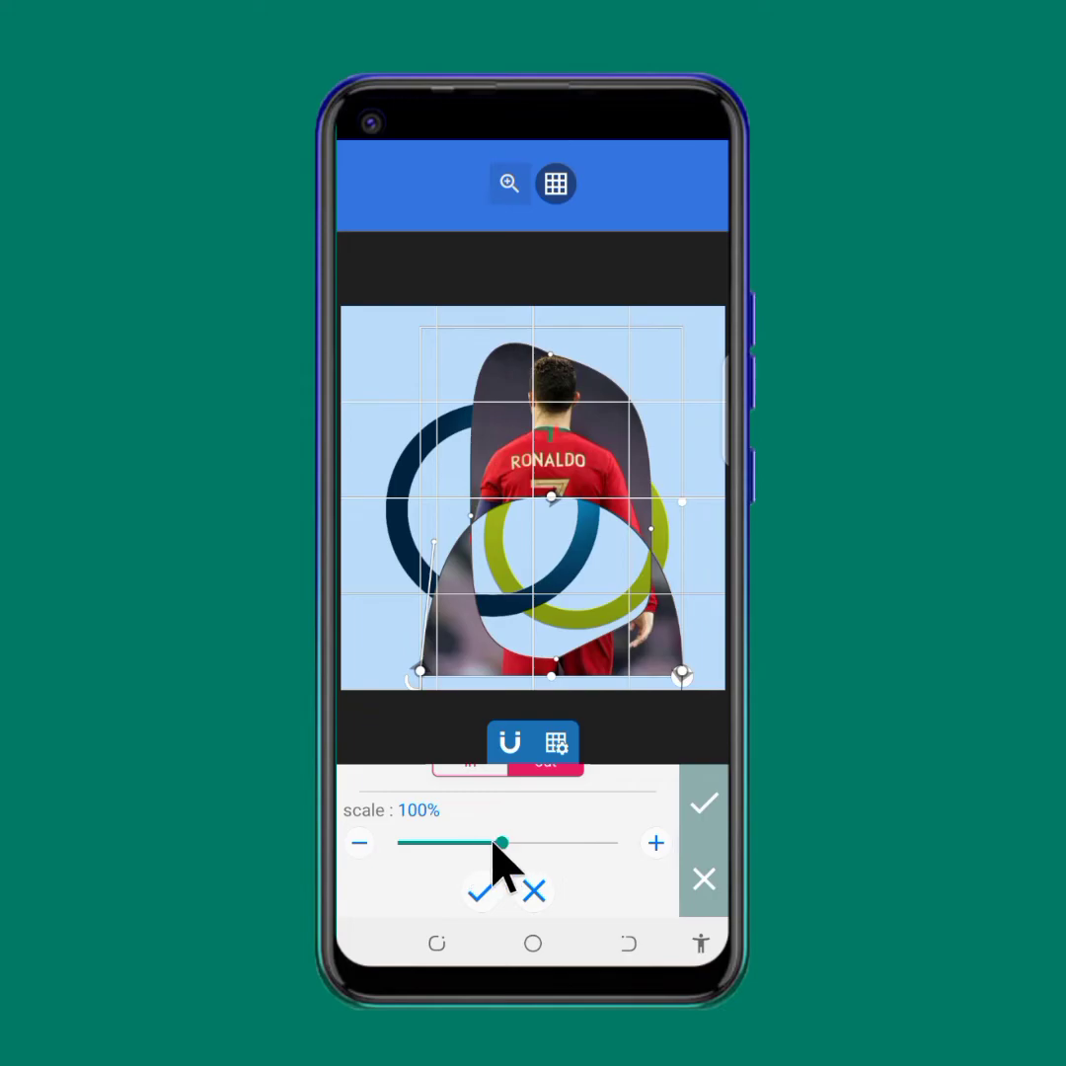
drag(498, 845, 432, 846)
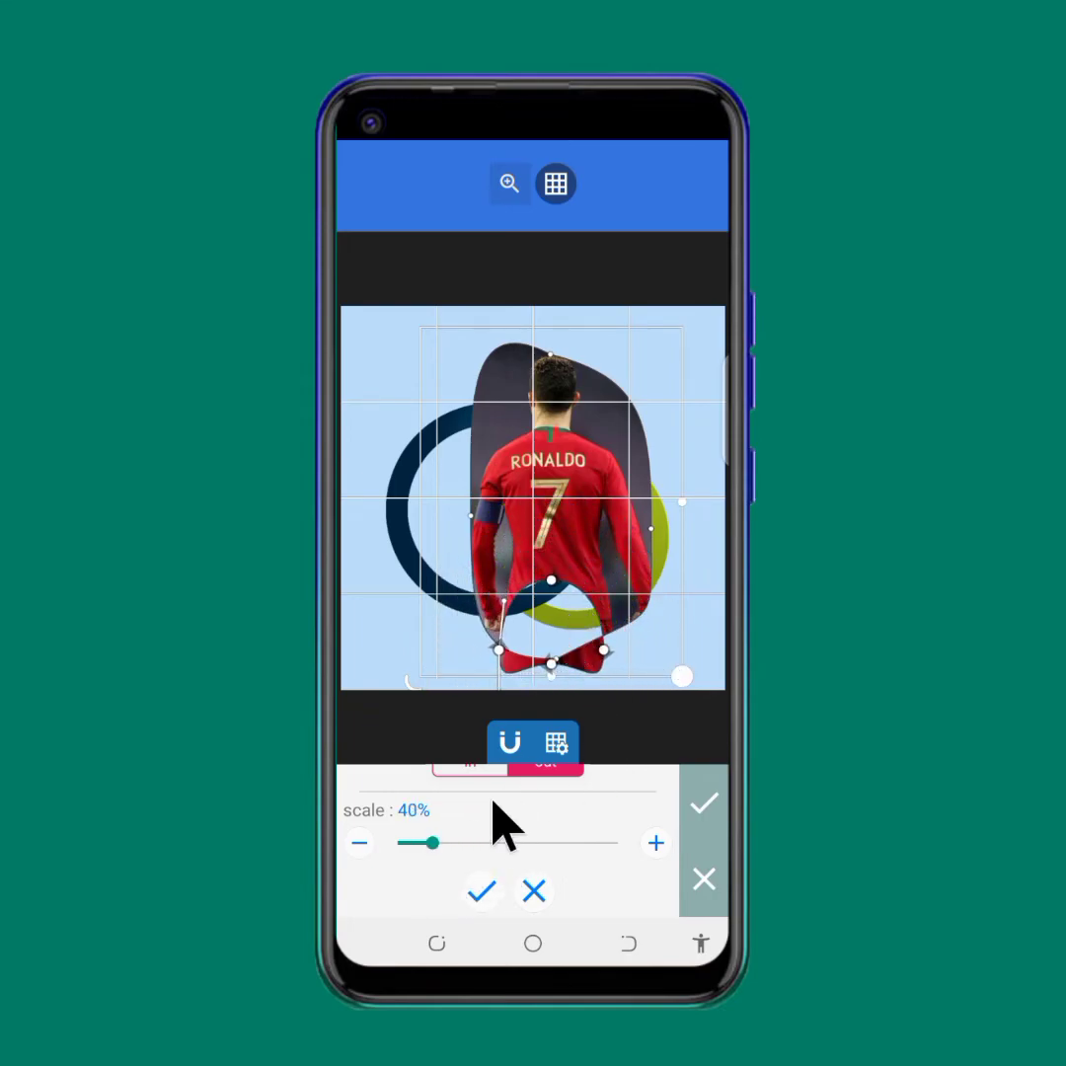
drag(432, 846, 414, 847)
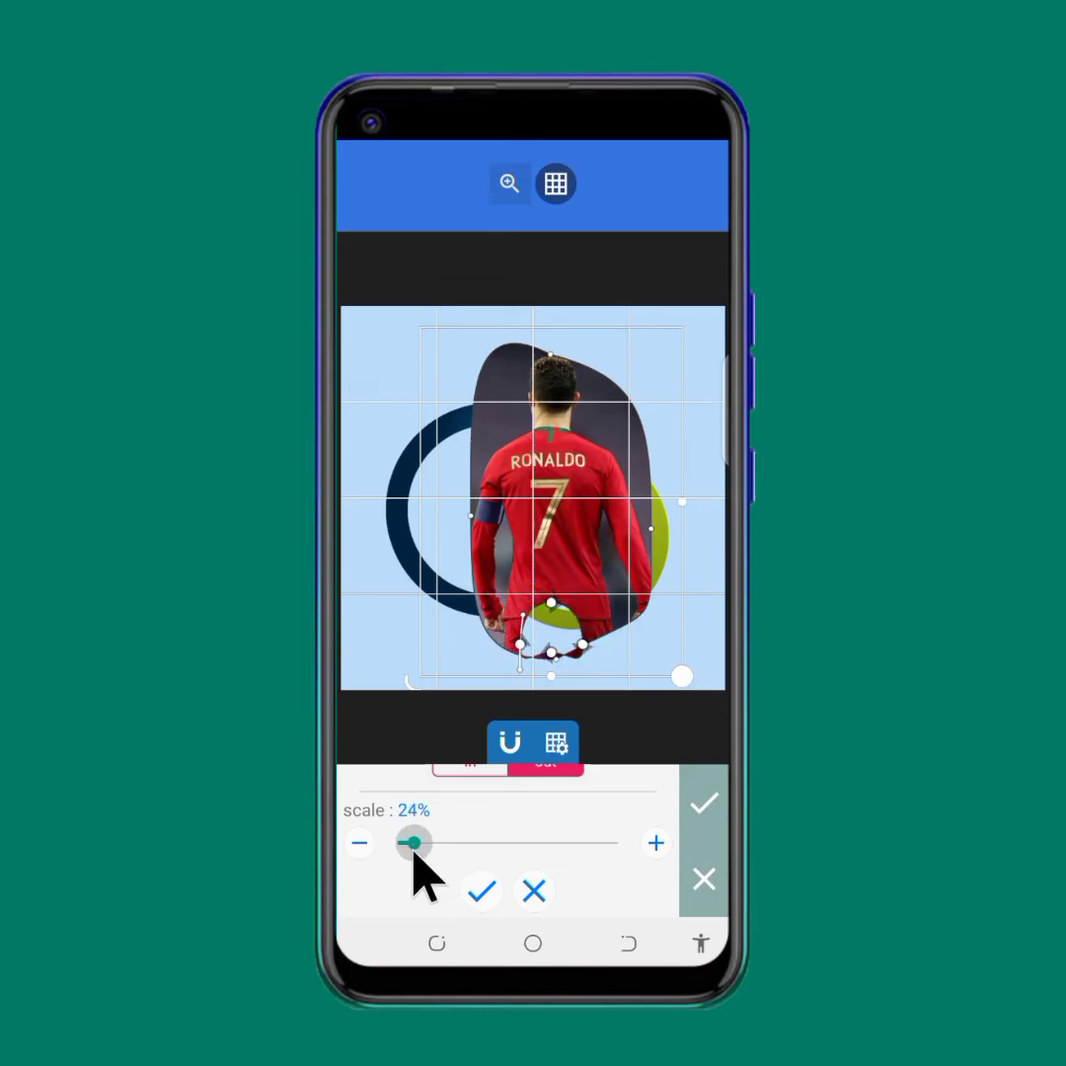
click(699, 805)
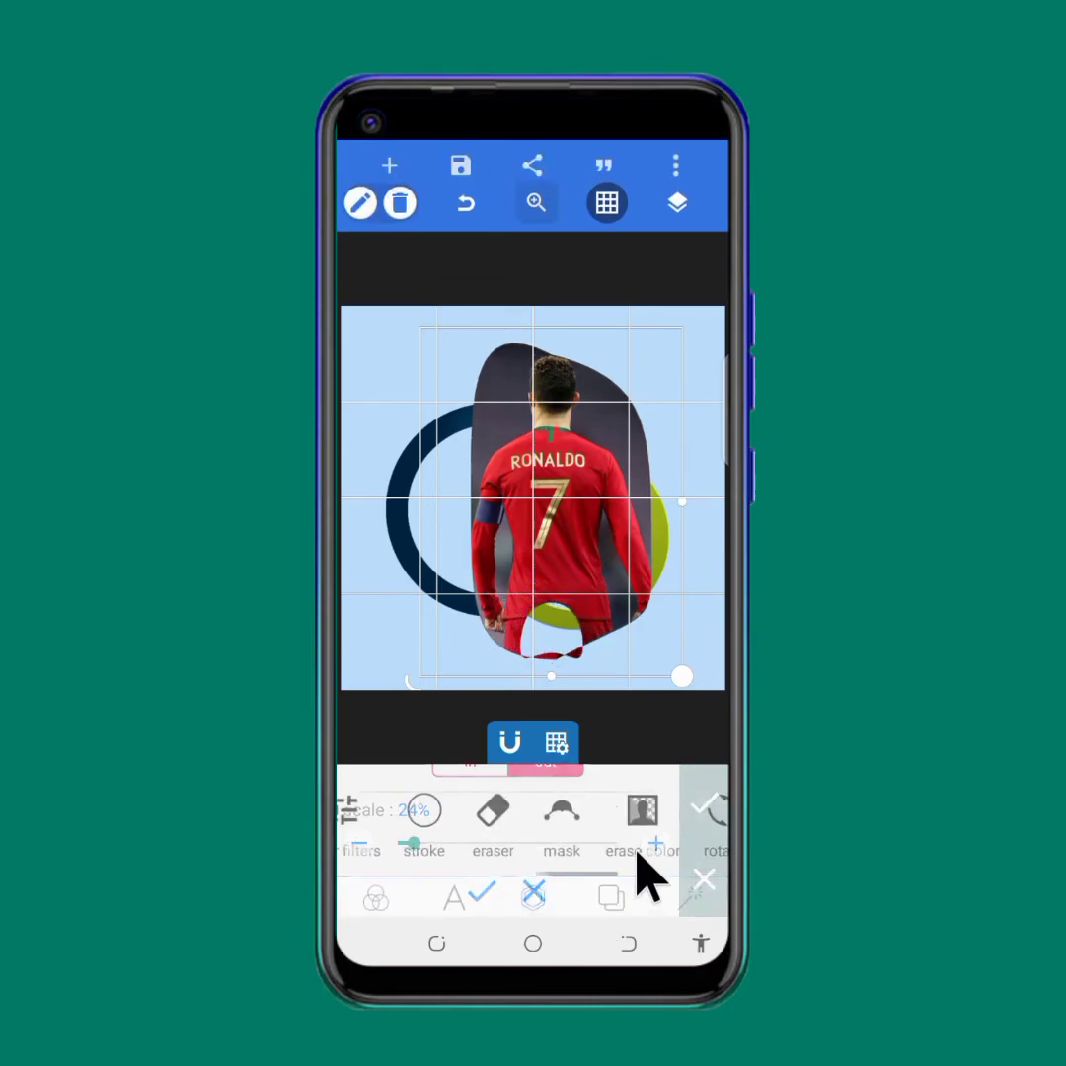
- Reopen the photo's mask and compare the in and out modes with both mask shapes, finishing on out
click(549, 821)
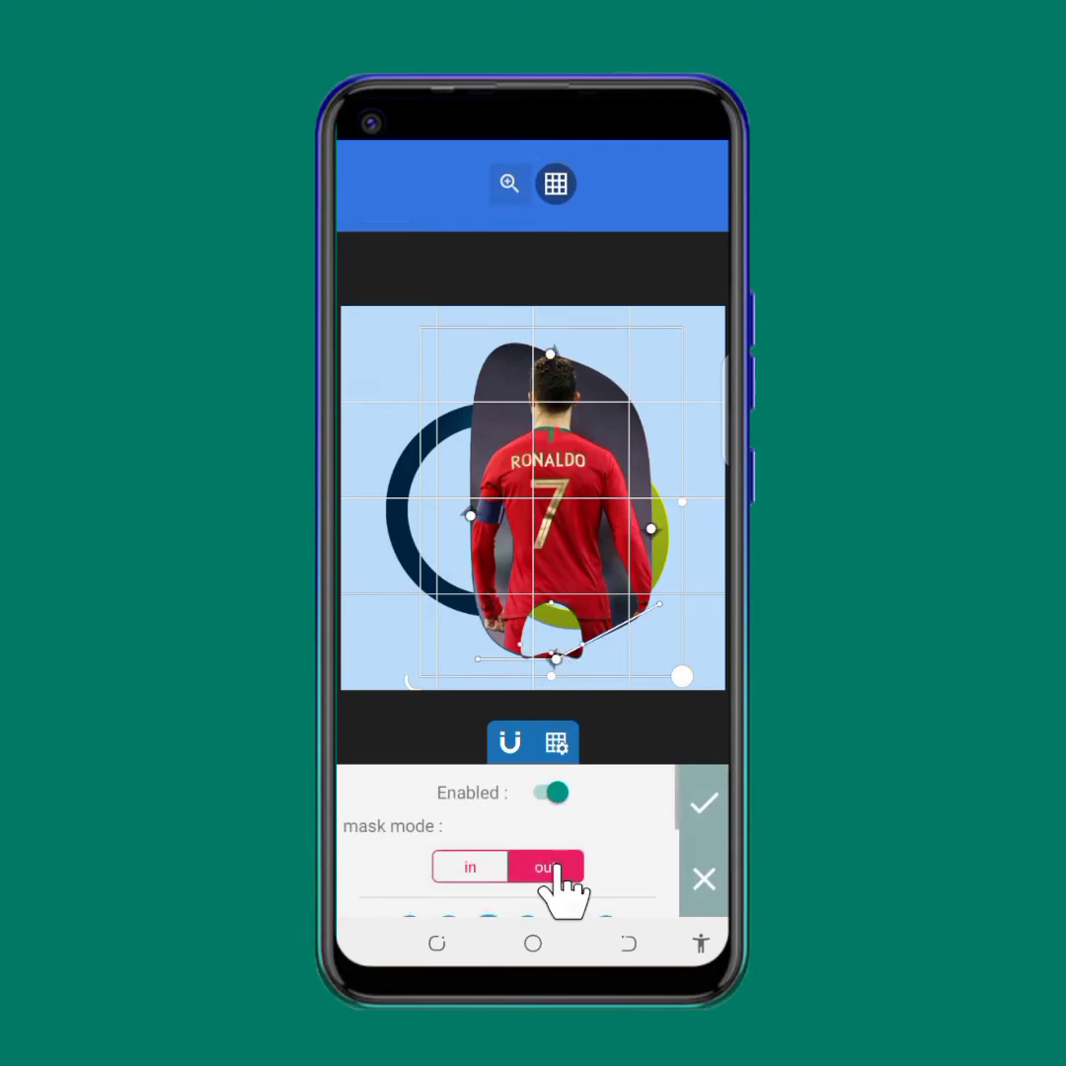
click(472, 867)
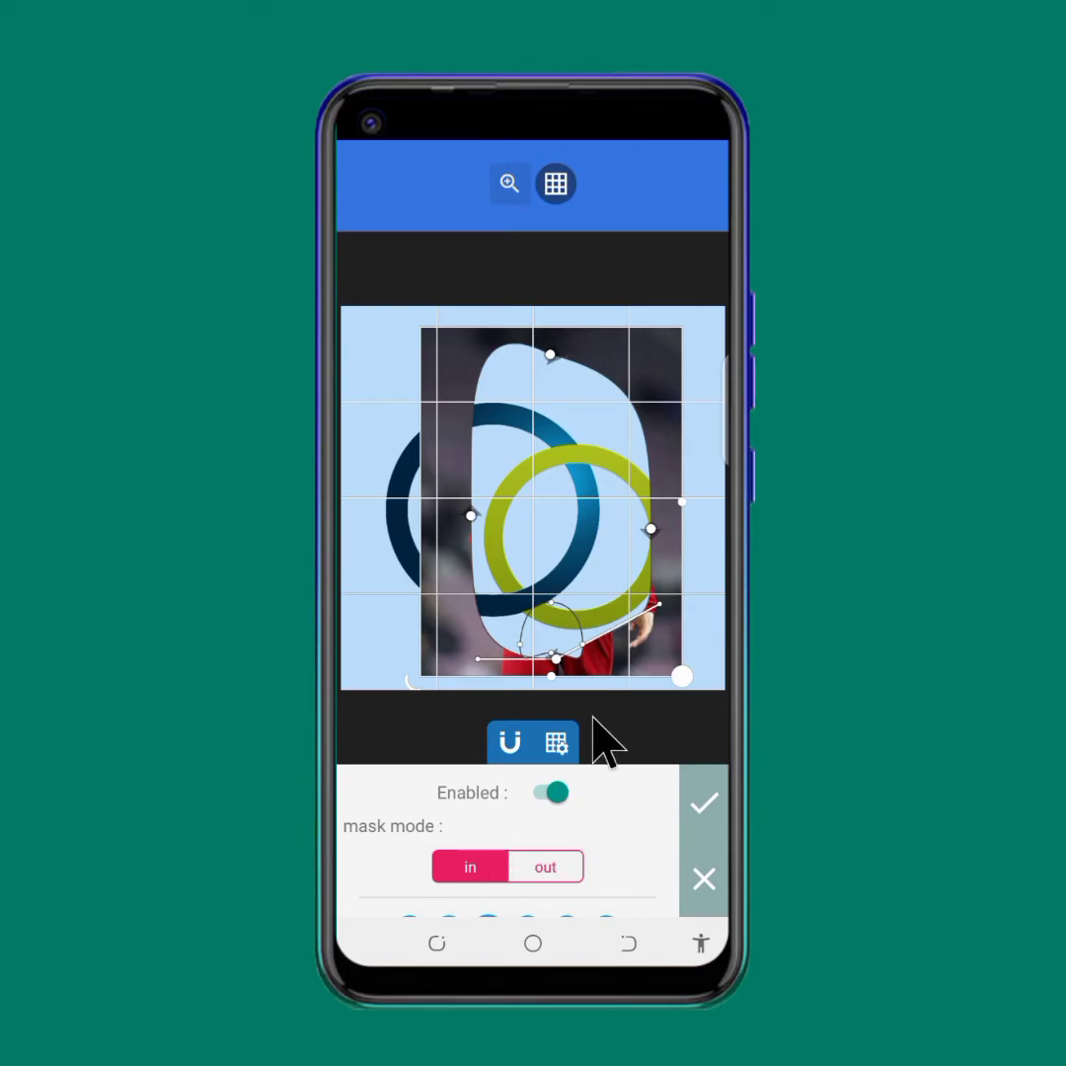
click(550, 873)
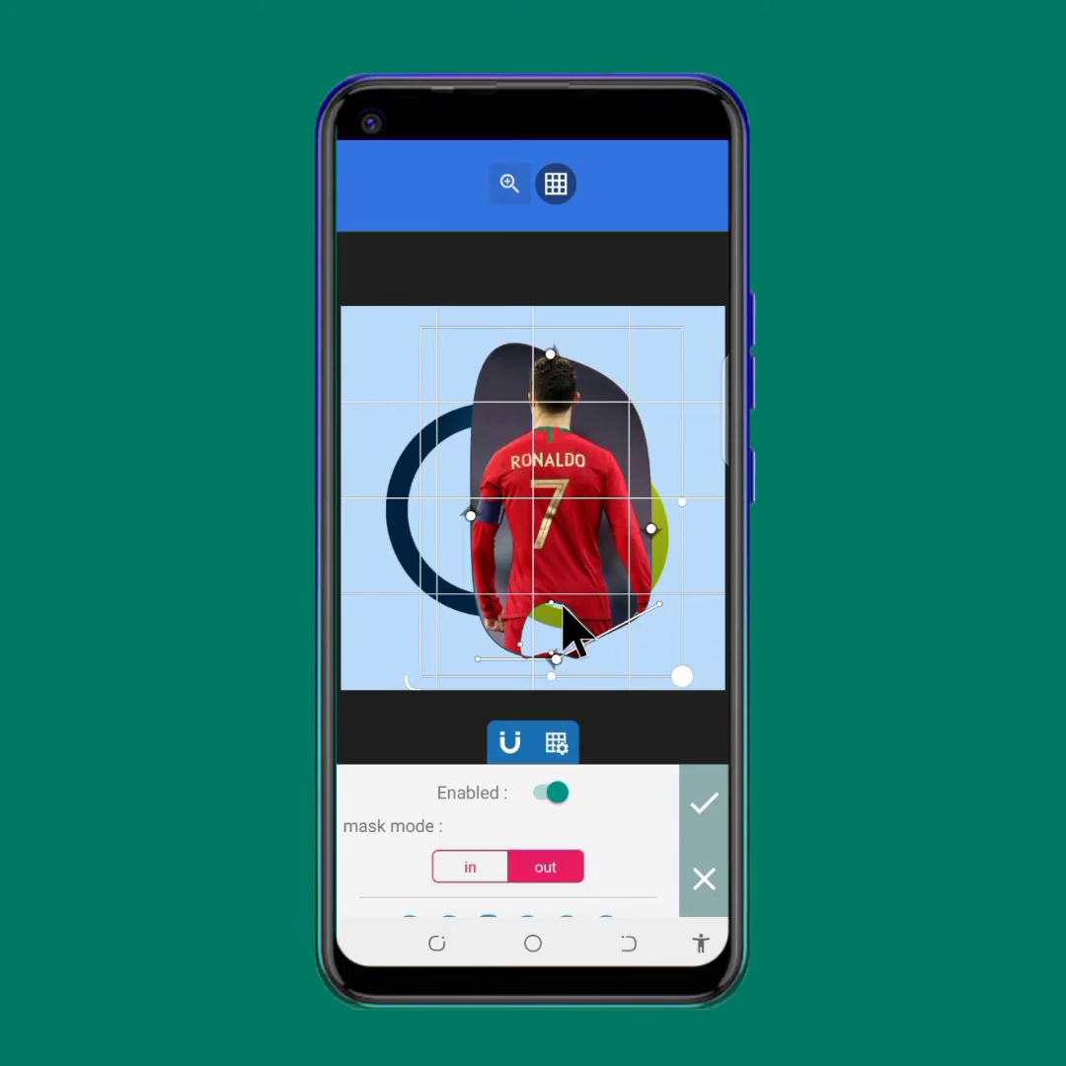
click(470, 867)
click(549, 867)
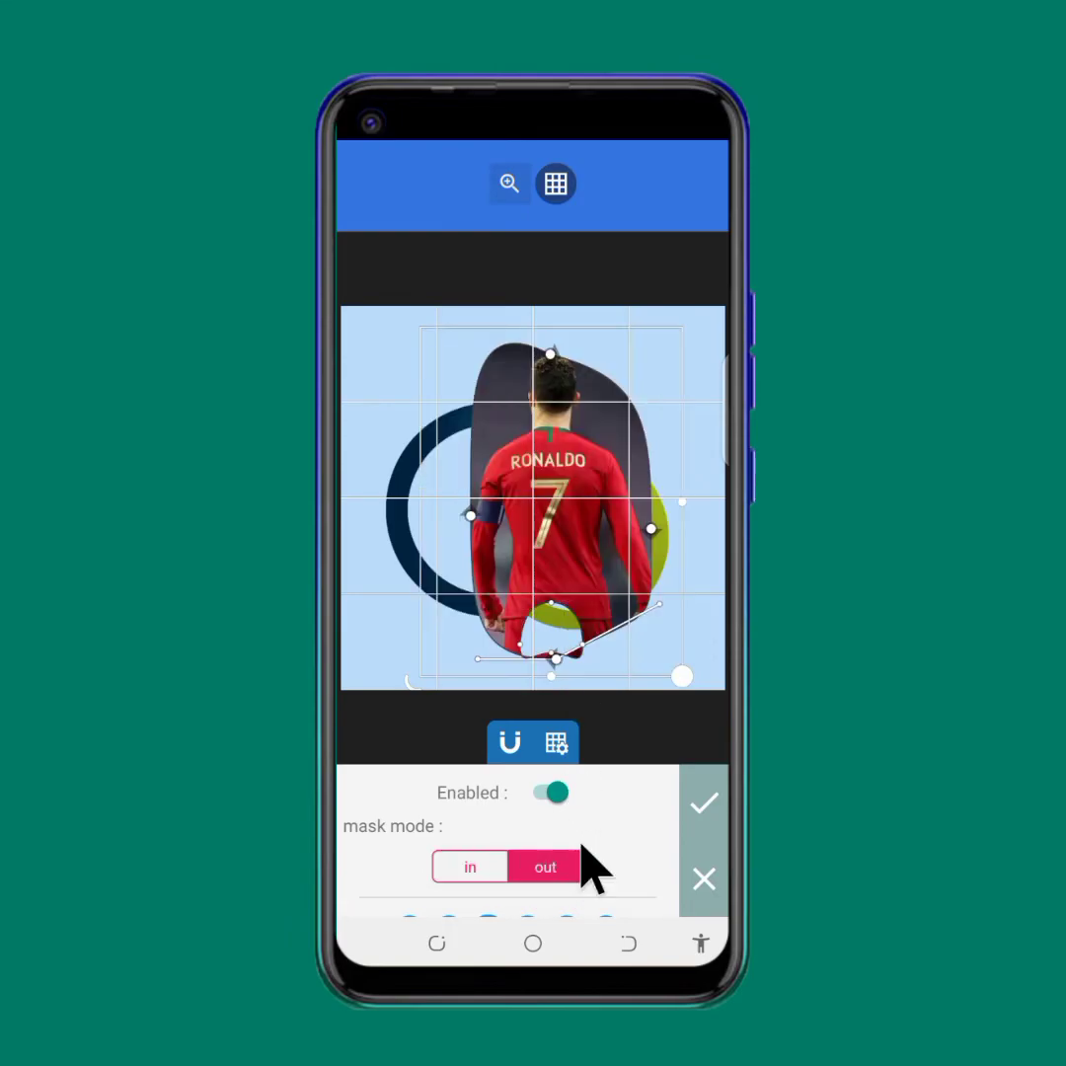
- Discard the current mask edits and undo the mask applied to the player photo
click(704, 878)
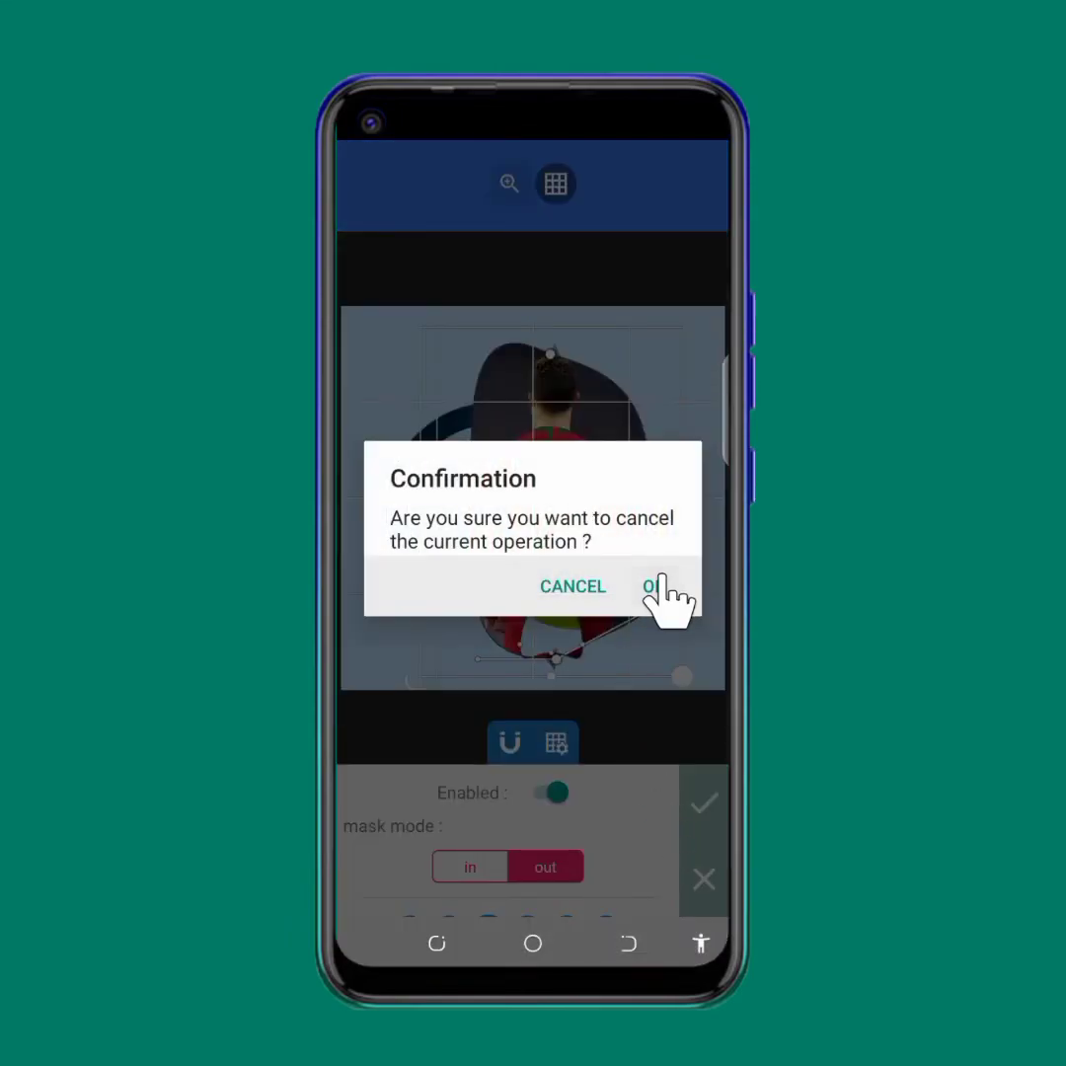
click(659, 586)
click(466, 210)
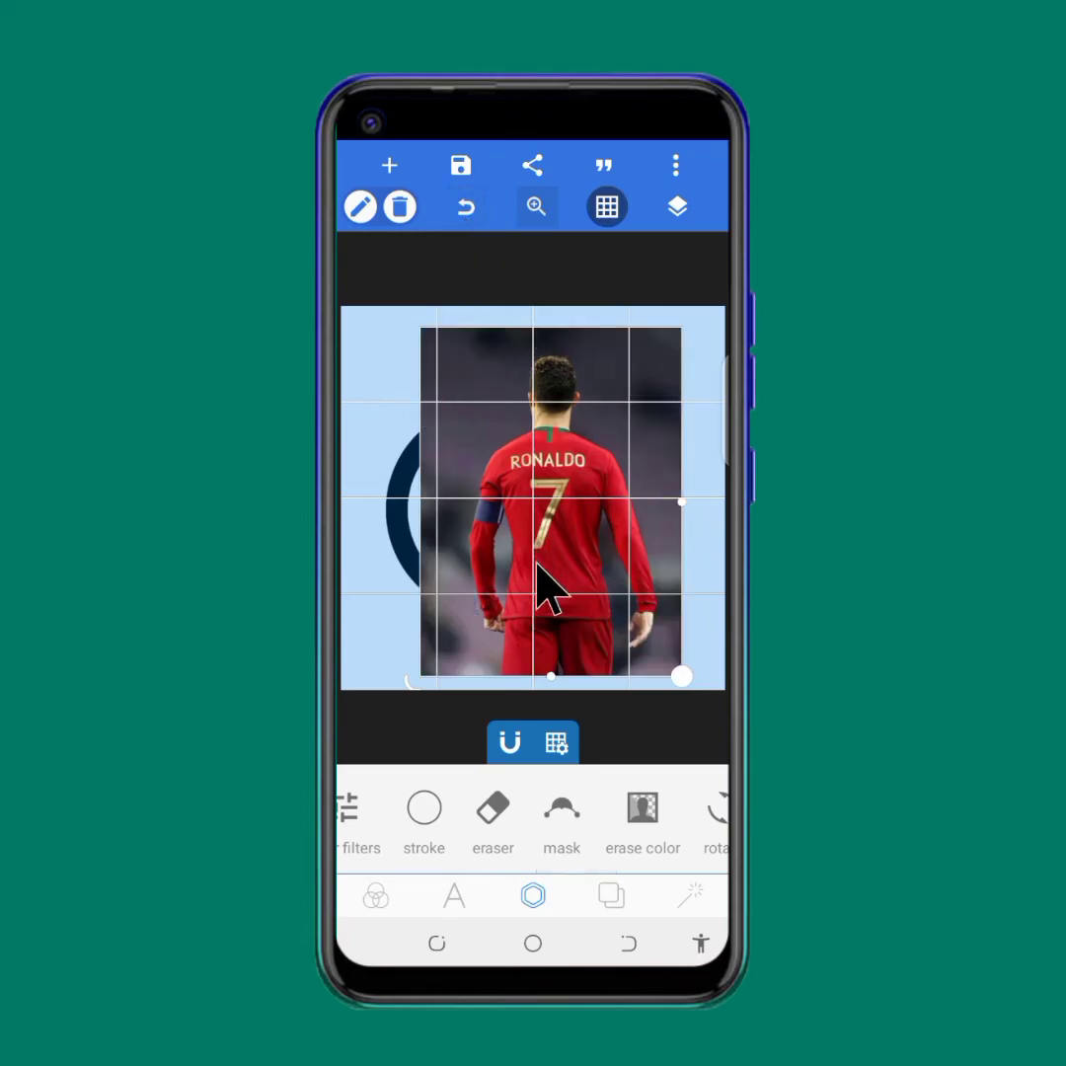
- Enable a new mask in out mode on the photo and move its shape up over the player's upper body
click(564, 840)
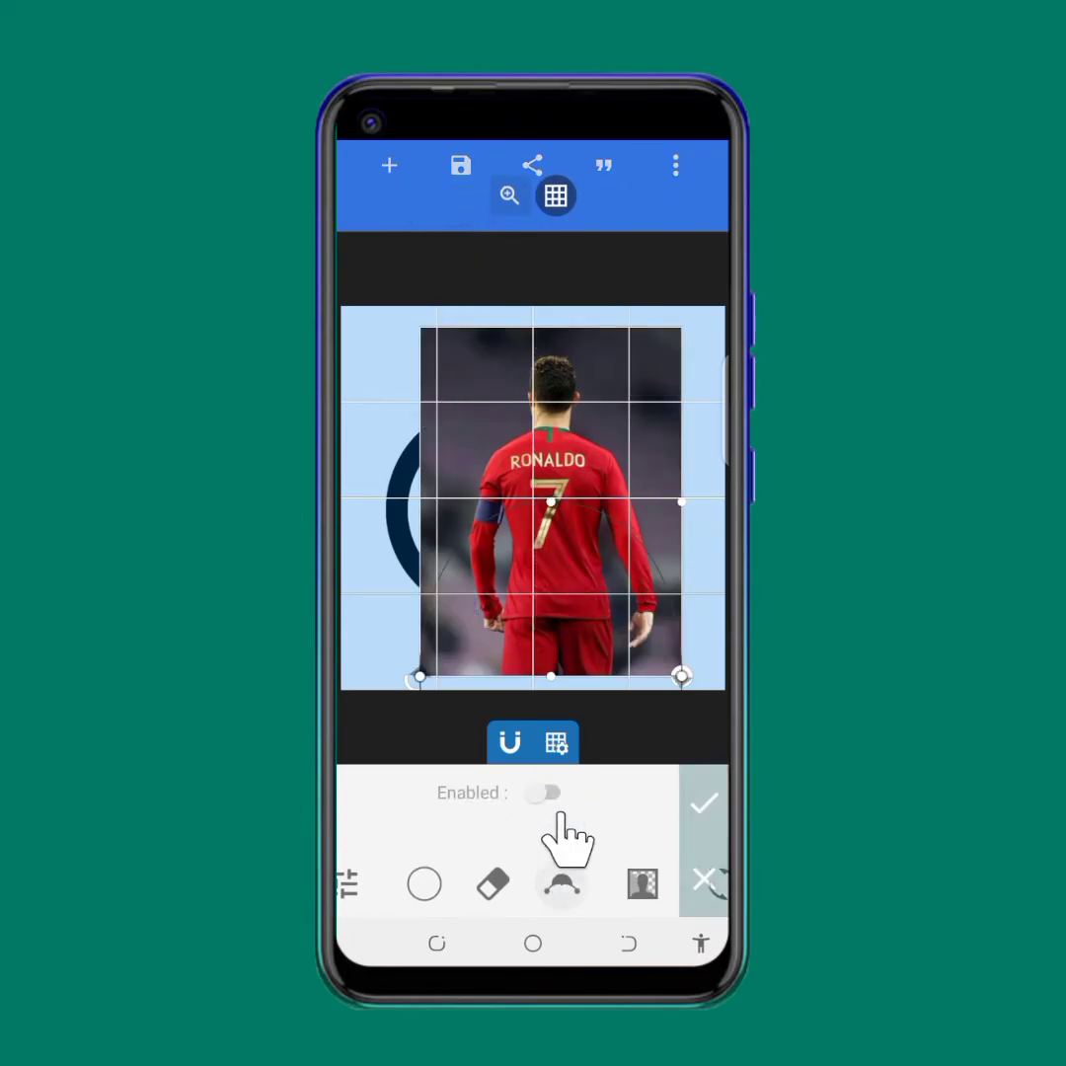
click(549, 793)
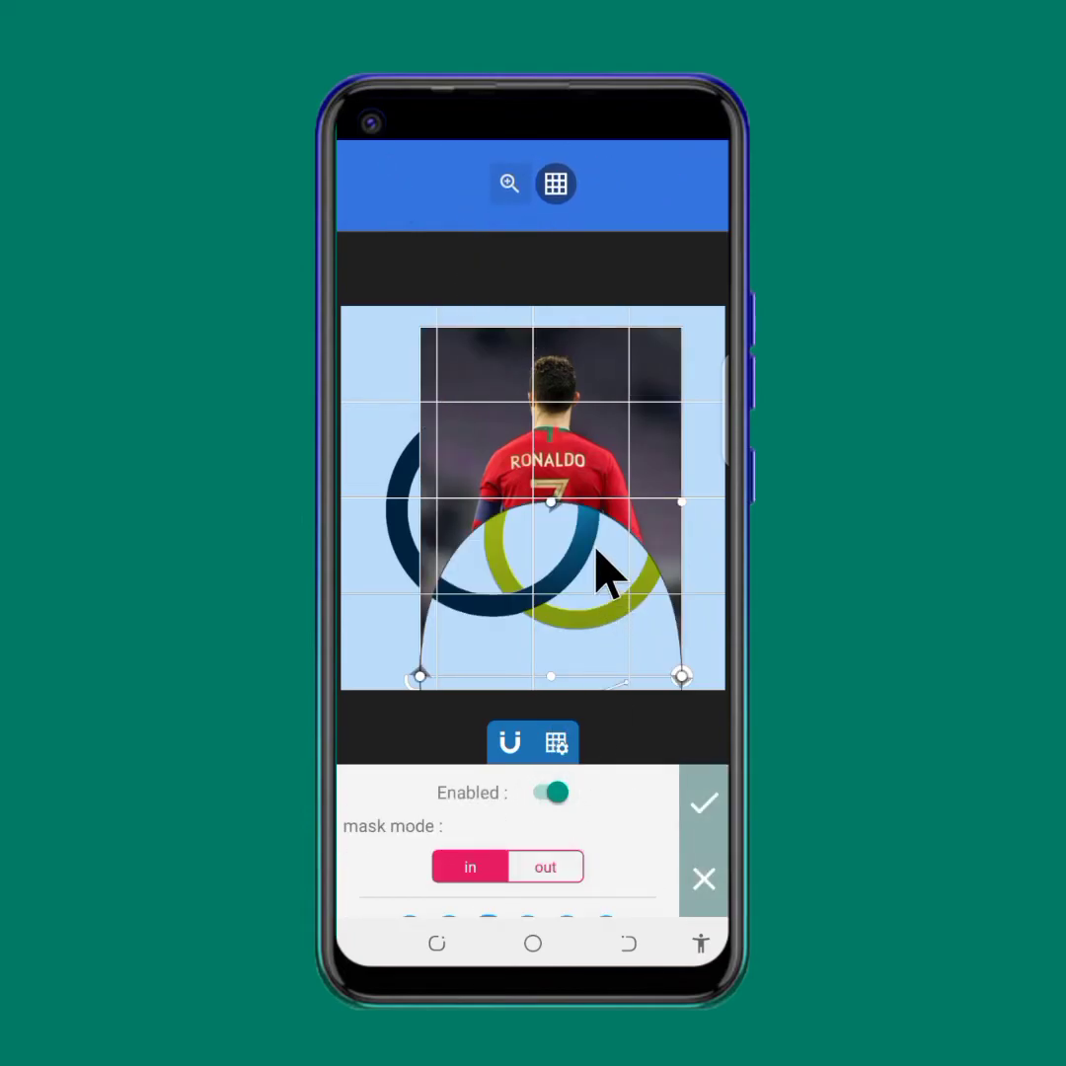
scroll(583, 846, down, 2)
click(533, 875)
drag(570, 593, 563, 464)
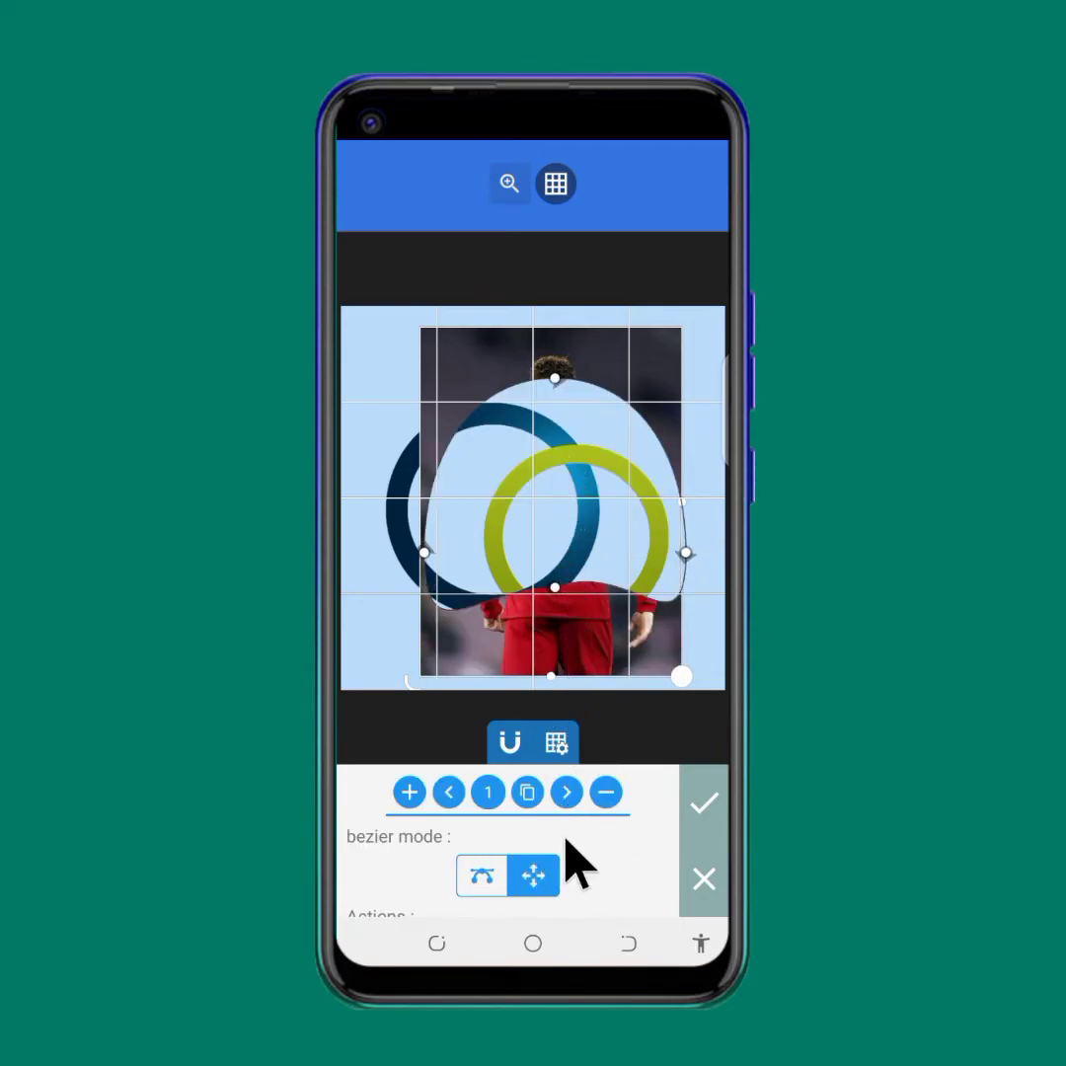
scroll(577, 854, up, 2)
click(543, 869)
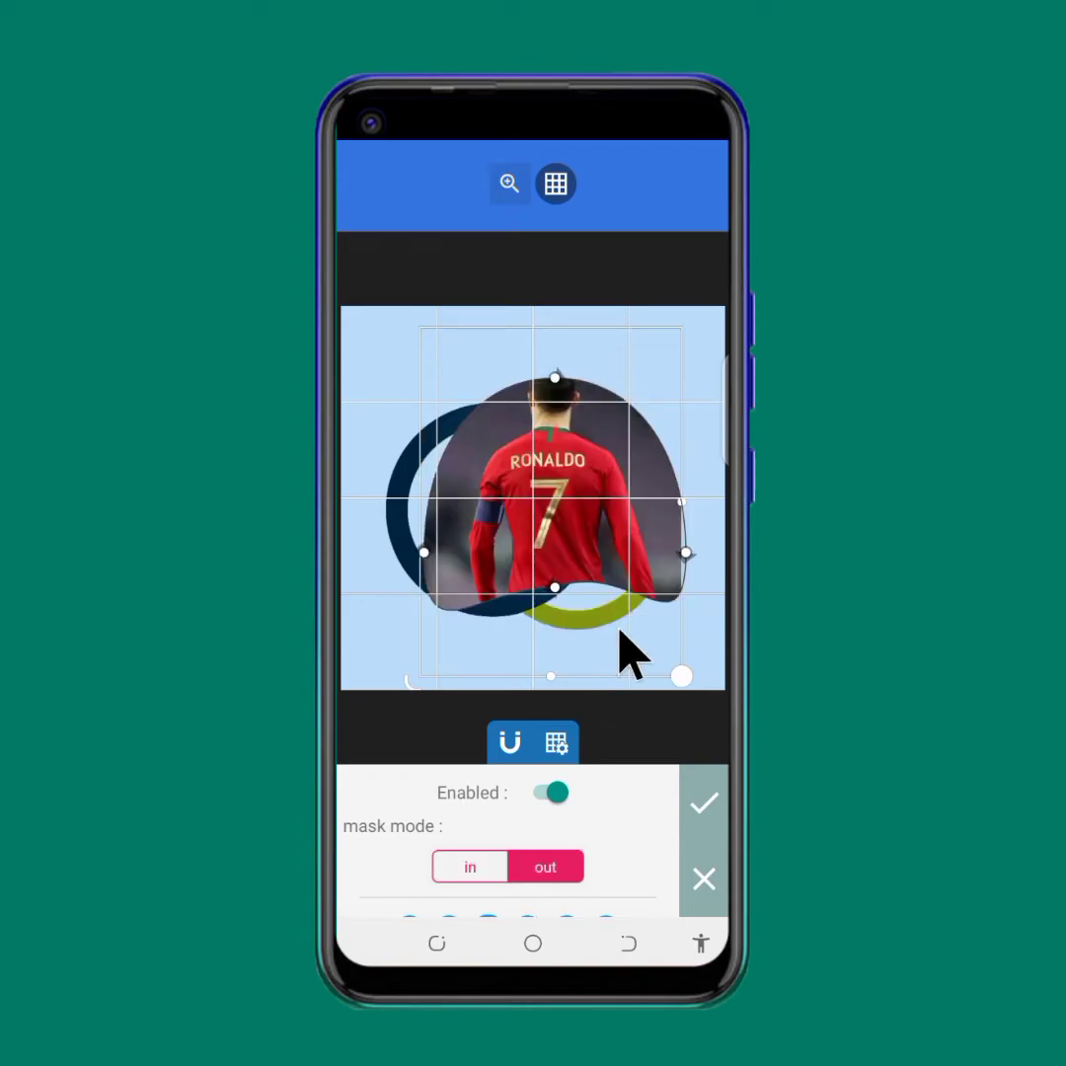
mouse_move(558, 592)
mouse_down()
mouse_move(569, 626)
mouse_move(558, 608)
mouse_up()
- Reshape the mask around the player, with its top point above the head, bottom point below the shorts, and side points near the arms
scroll(518, 859, down, 3)
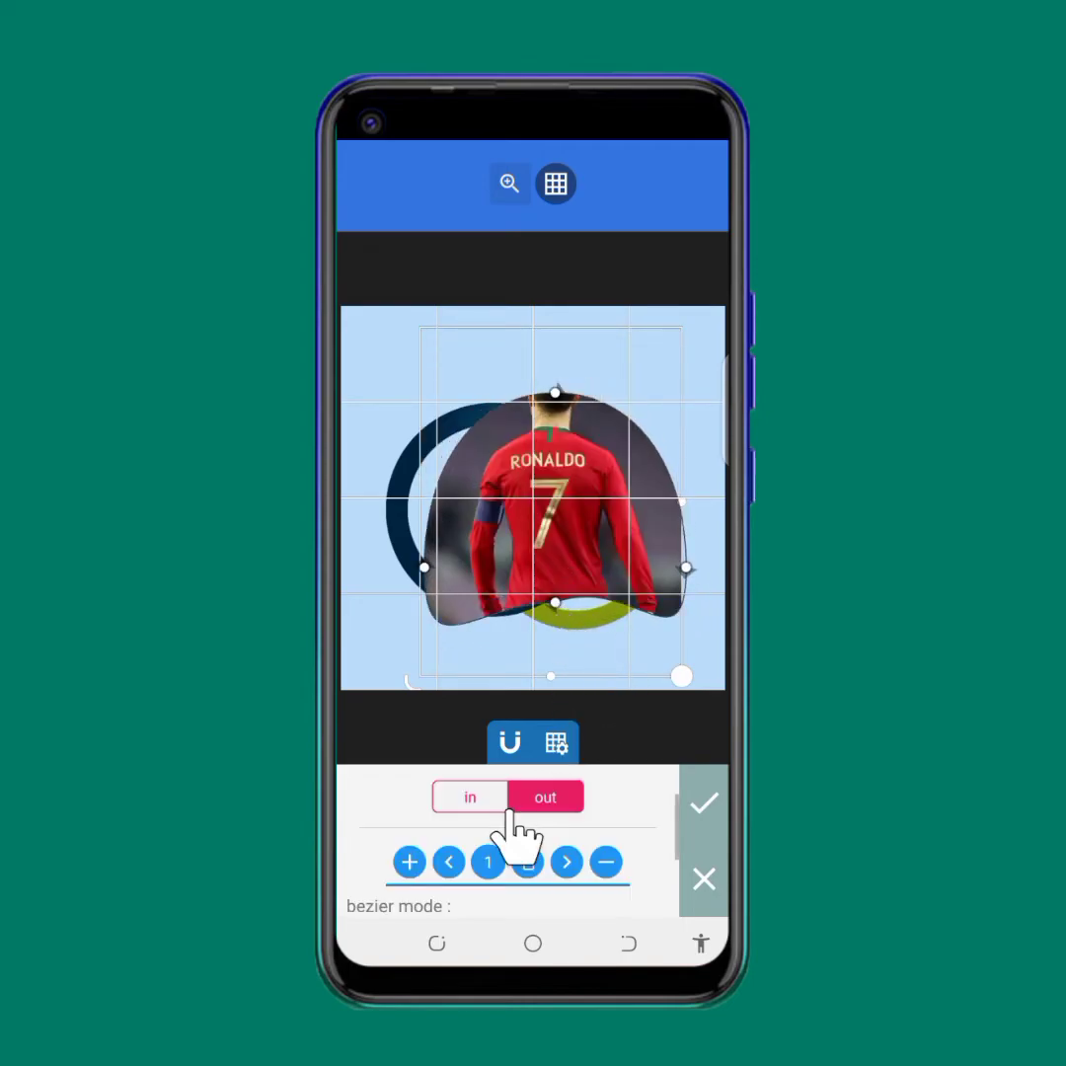
click(483, 874)
drag(555, 393, 551, 347)
drag(552, 602, 551, 681)
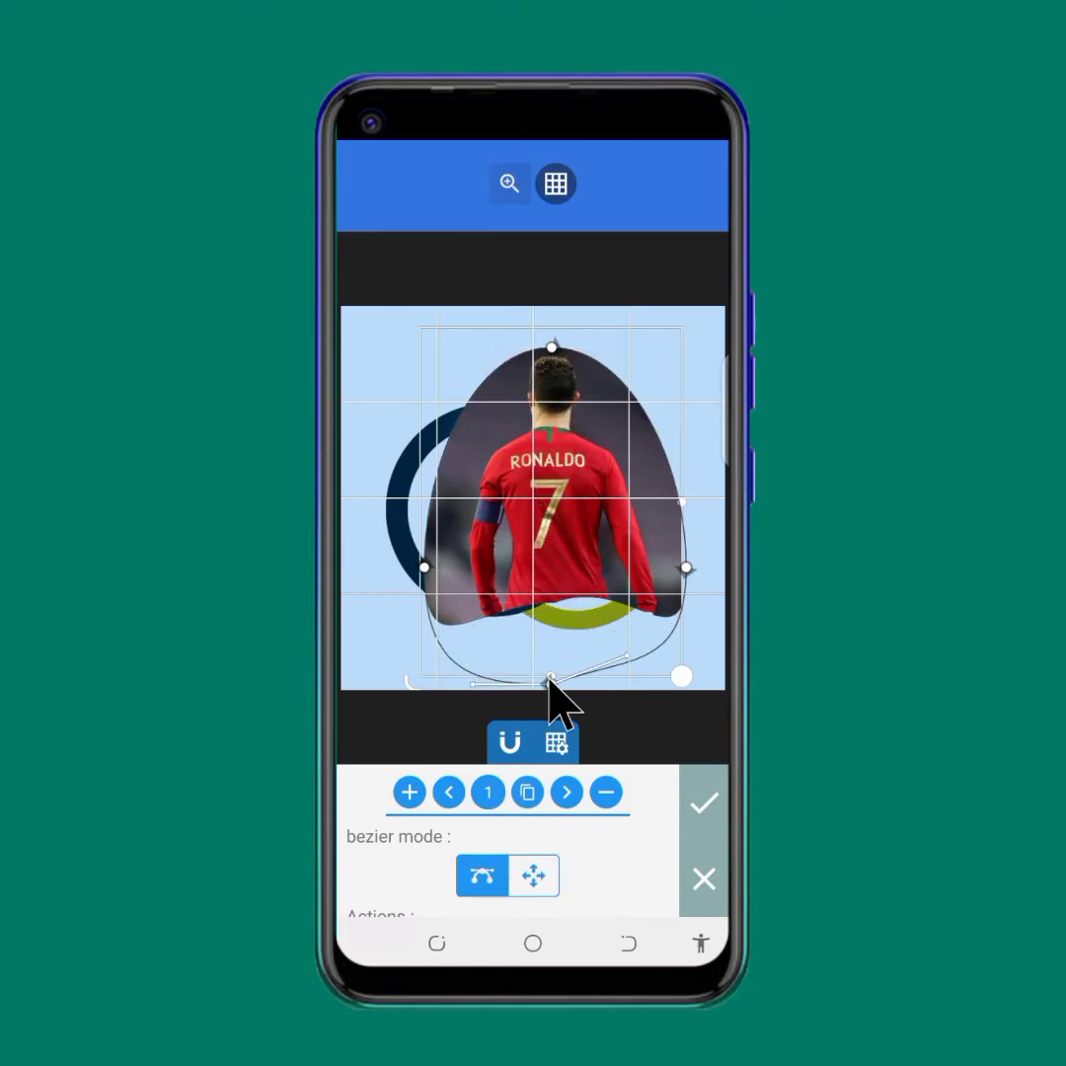
drag(686, 569, 650, 579)
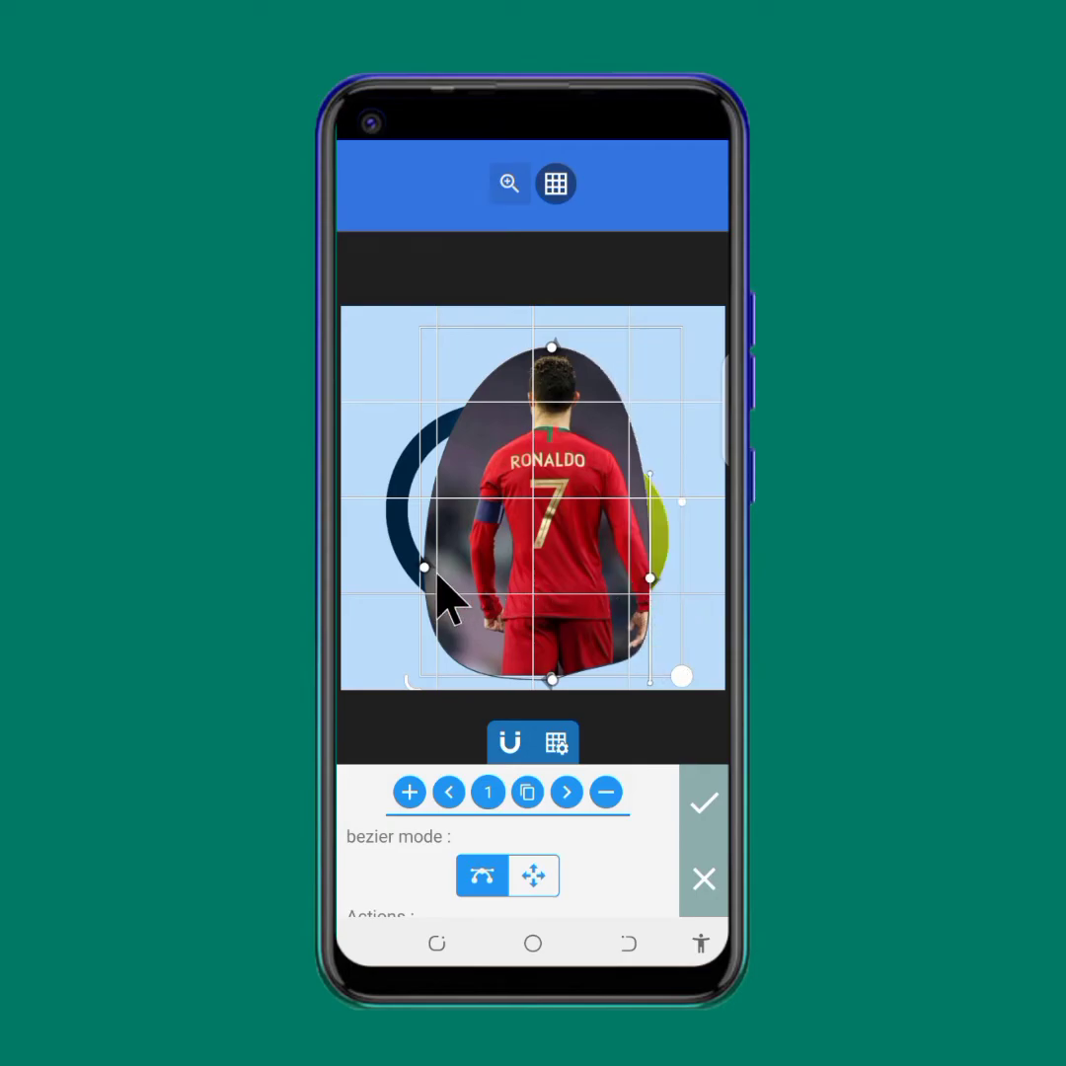
drag(425, 568, 458, 563)
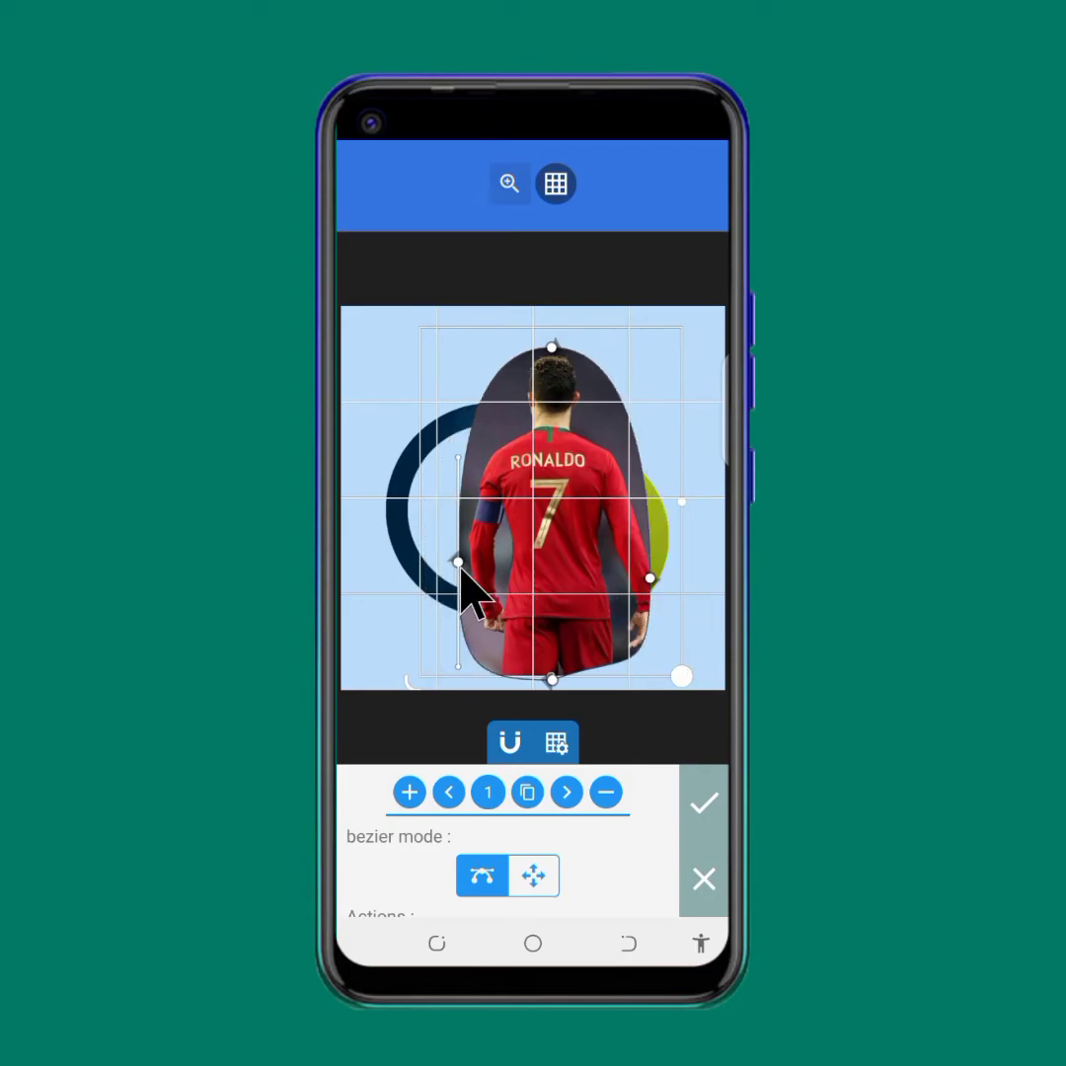
- Add a second mask shape and scale it to 36% over the player's shorts
scroll(575, 835, down, 1)
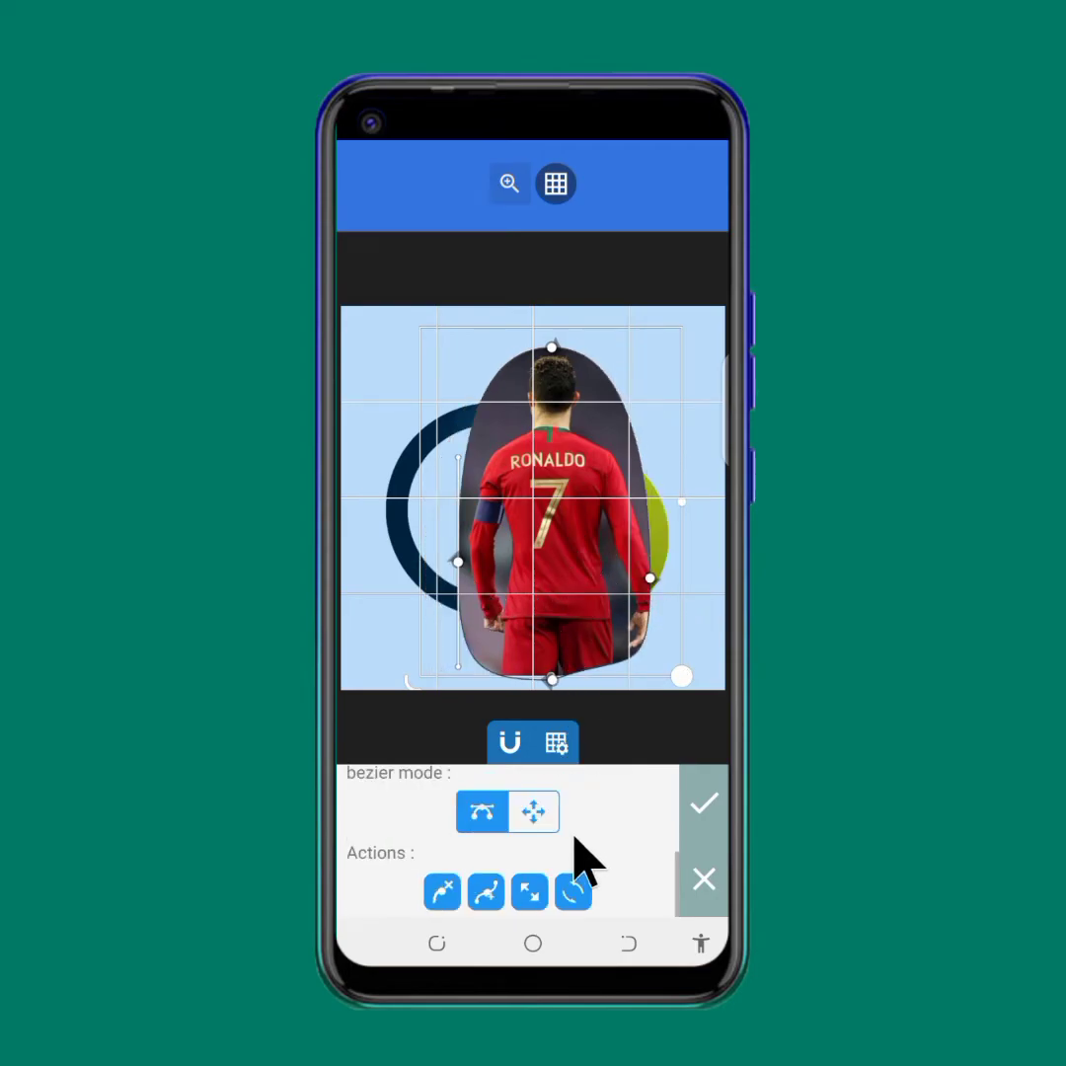
scroll(578, 859, up, 2)
click(409, 868)
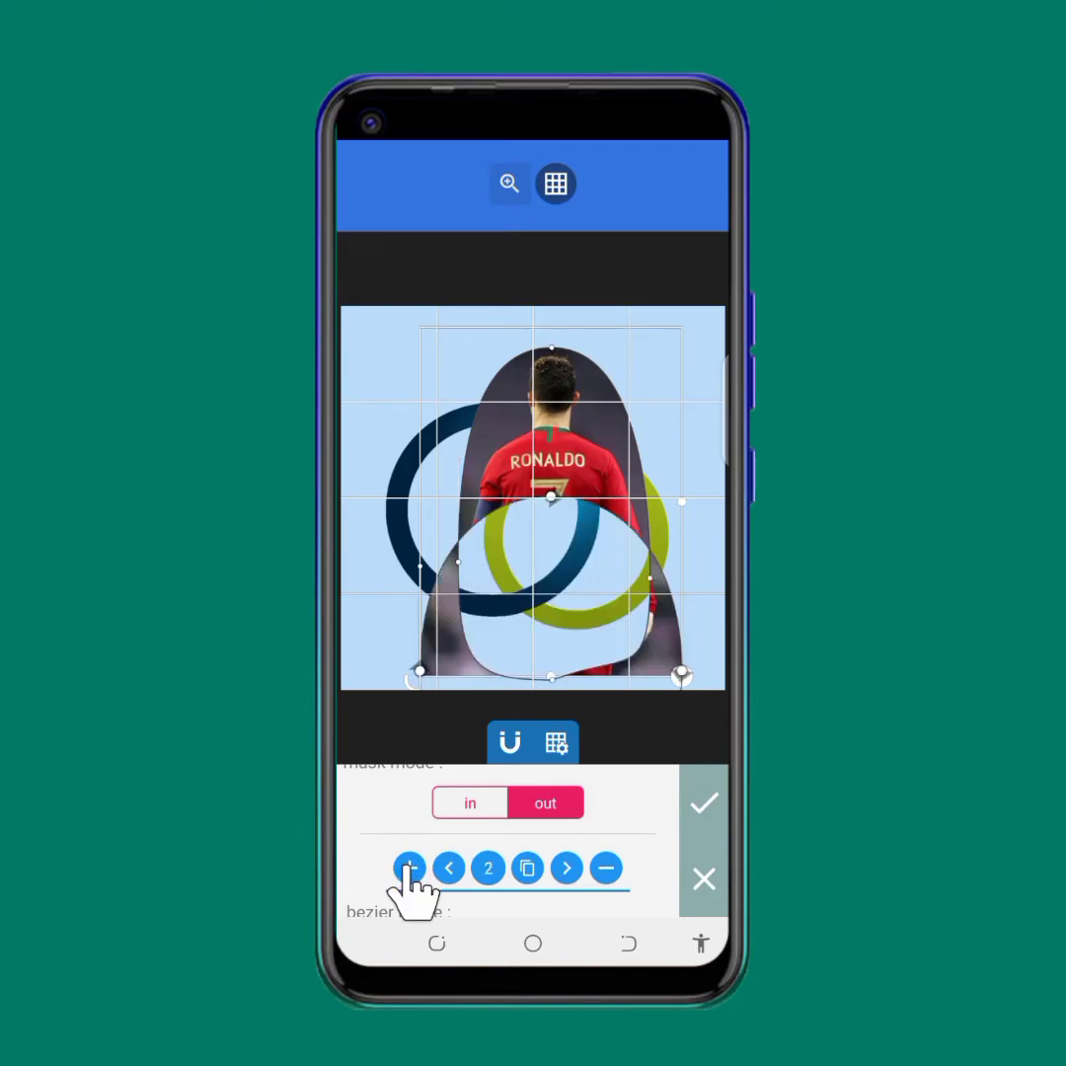
scroll(587, 809, down, 1)
scroll(592, 835, down, 2)
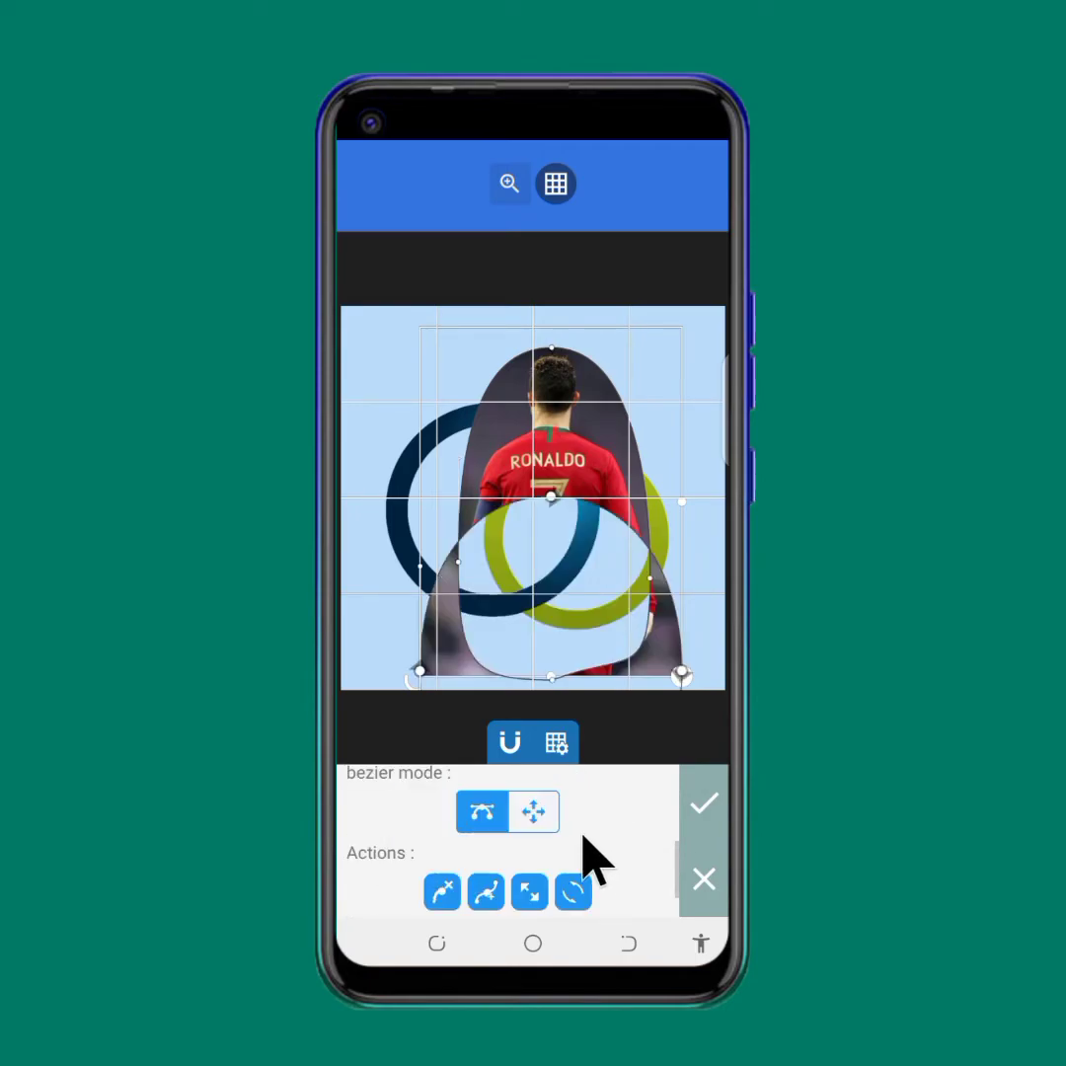
click(530, 839)
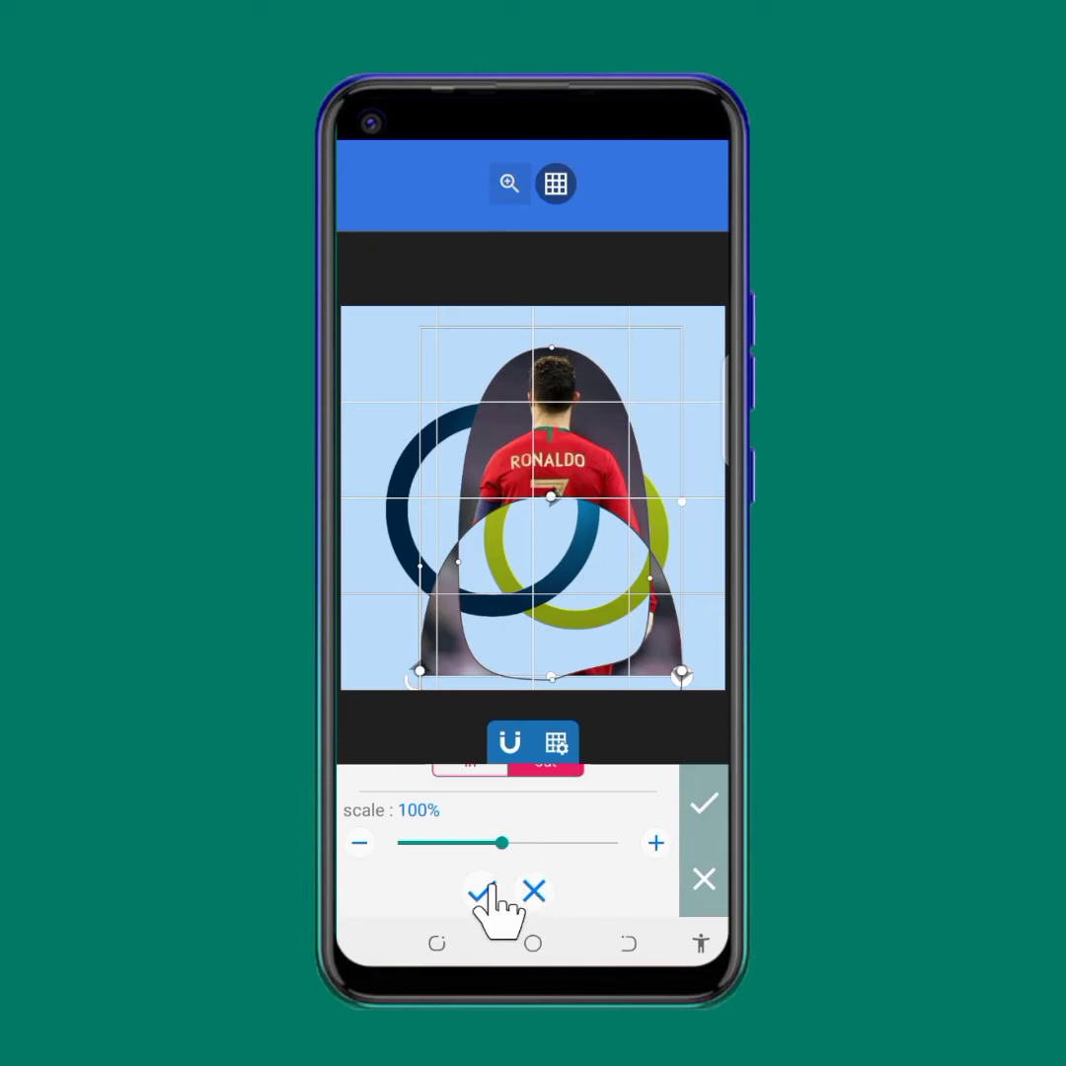
drag(499, 845, 427, 851)
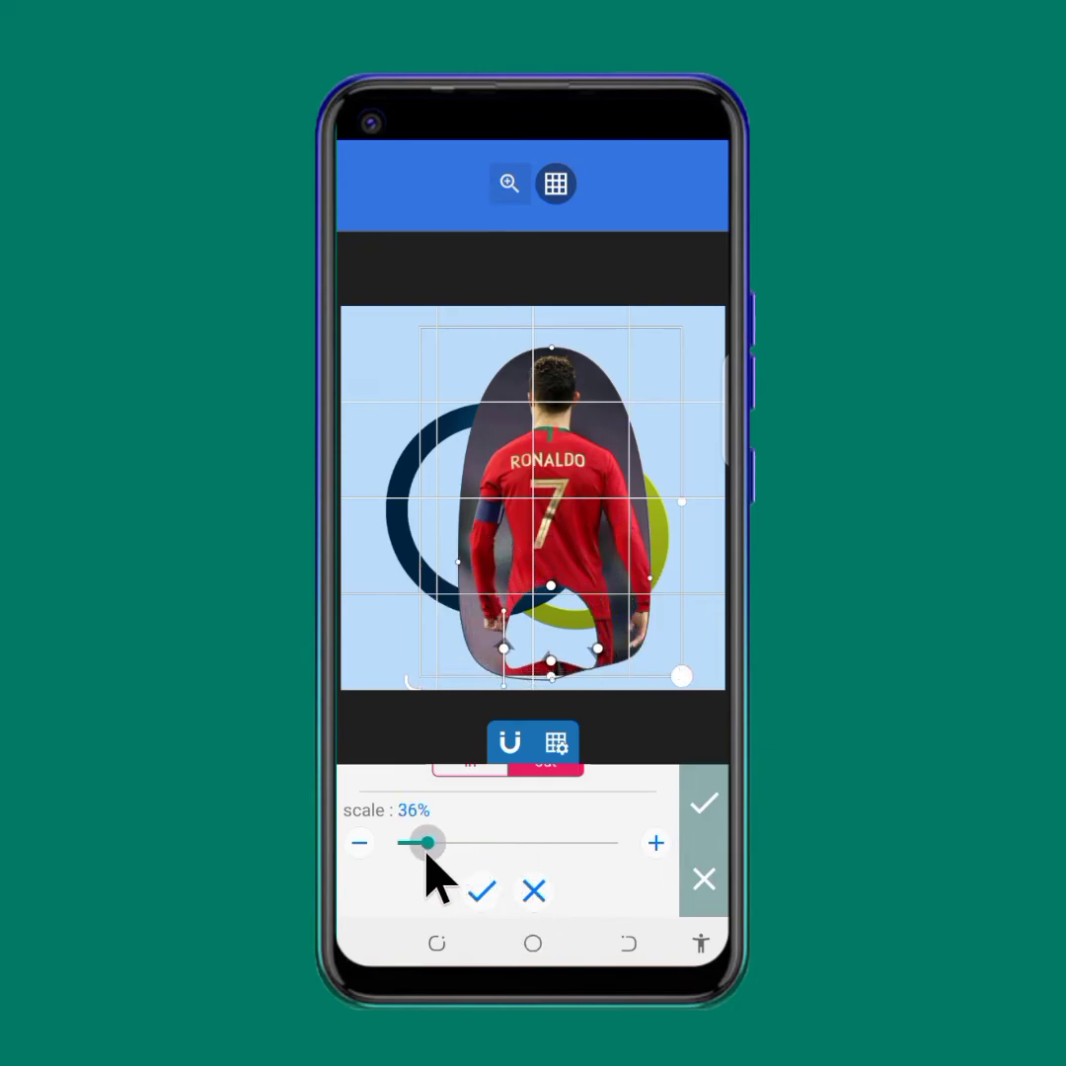
scroll(588, 899, up, 2)
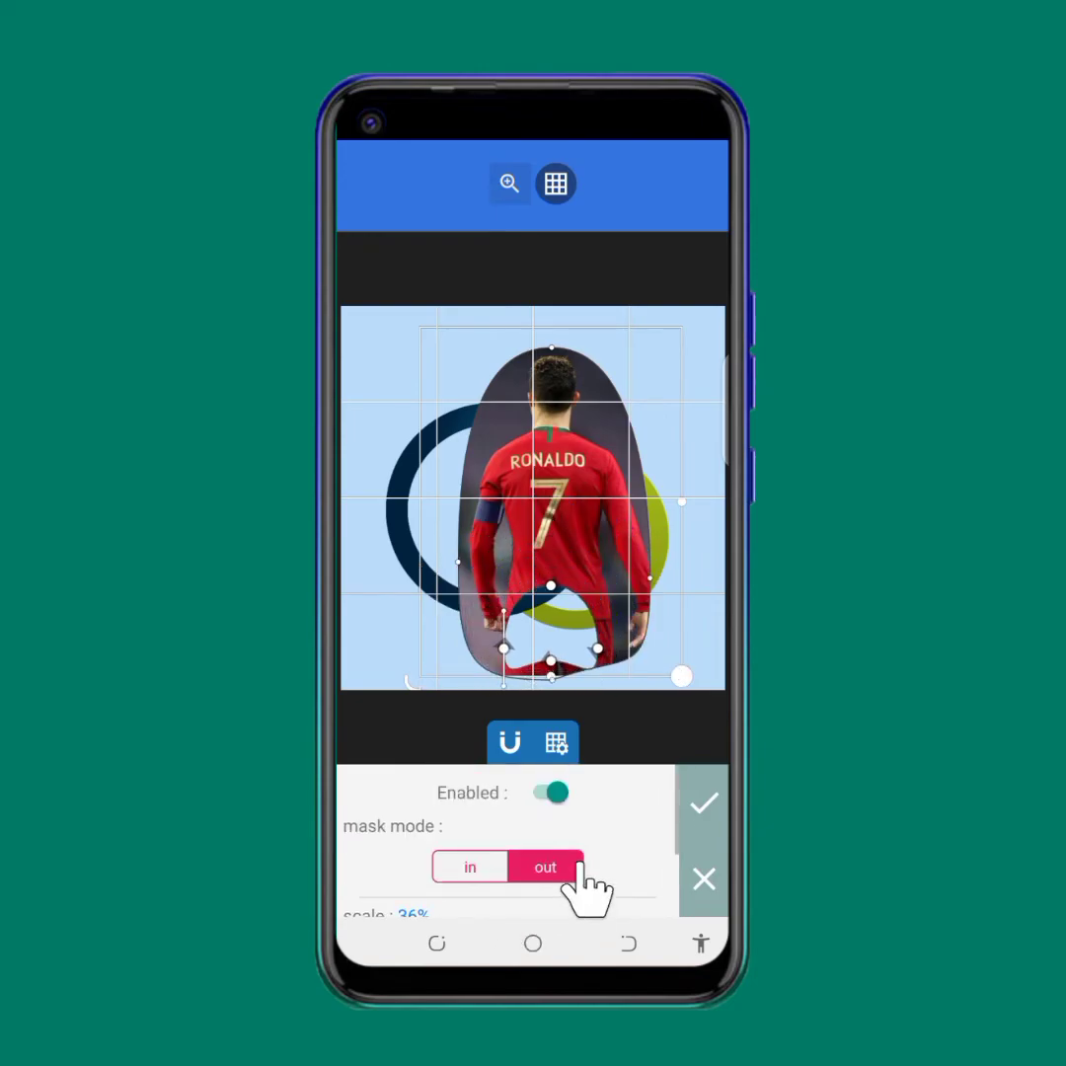
scroll(585, 889, down, 1)
scroll(501, 870, down, 1)
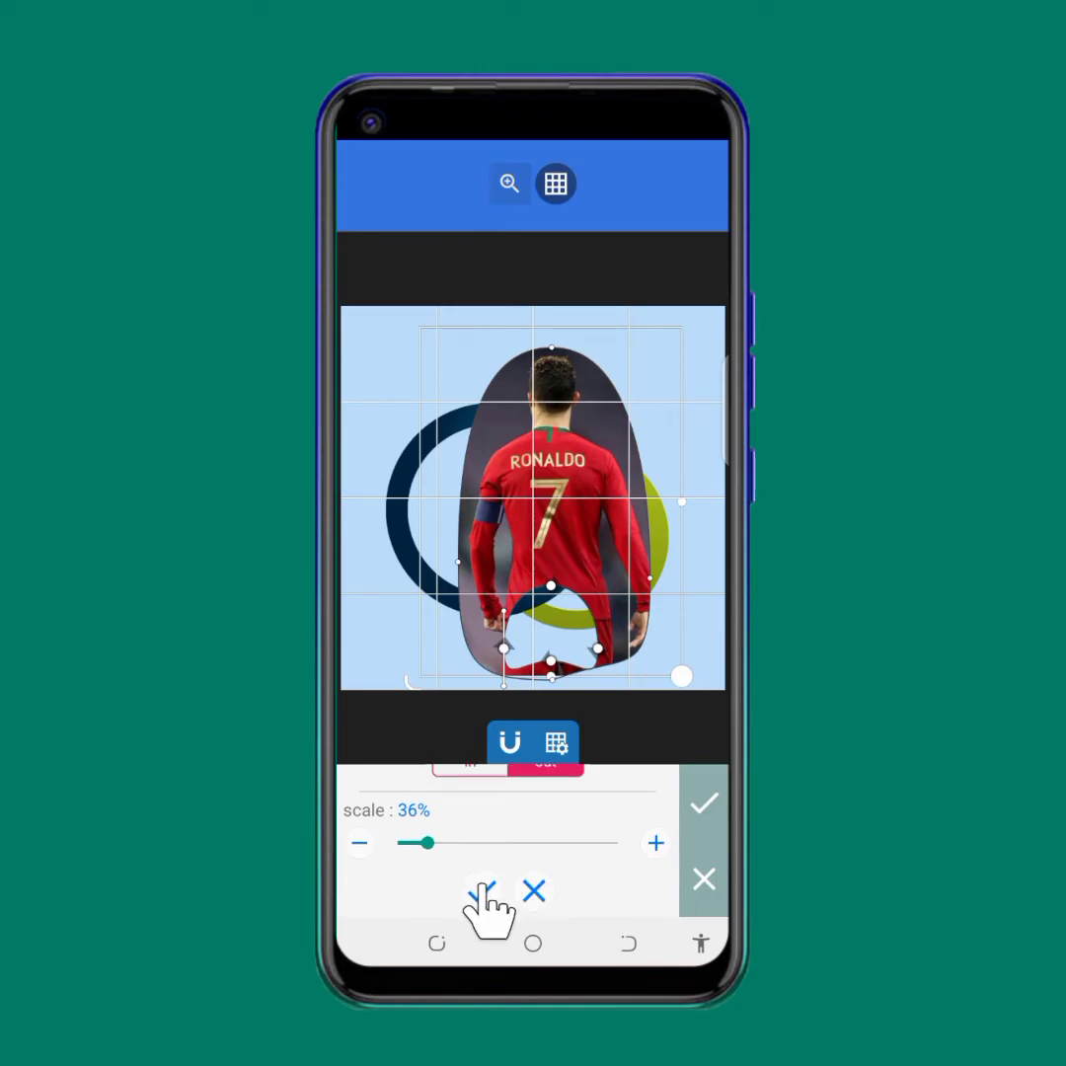
click(484, 890)
click(521, 782)
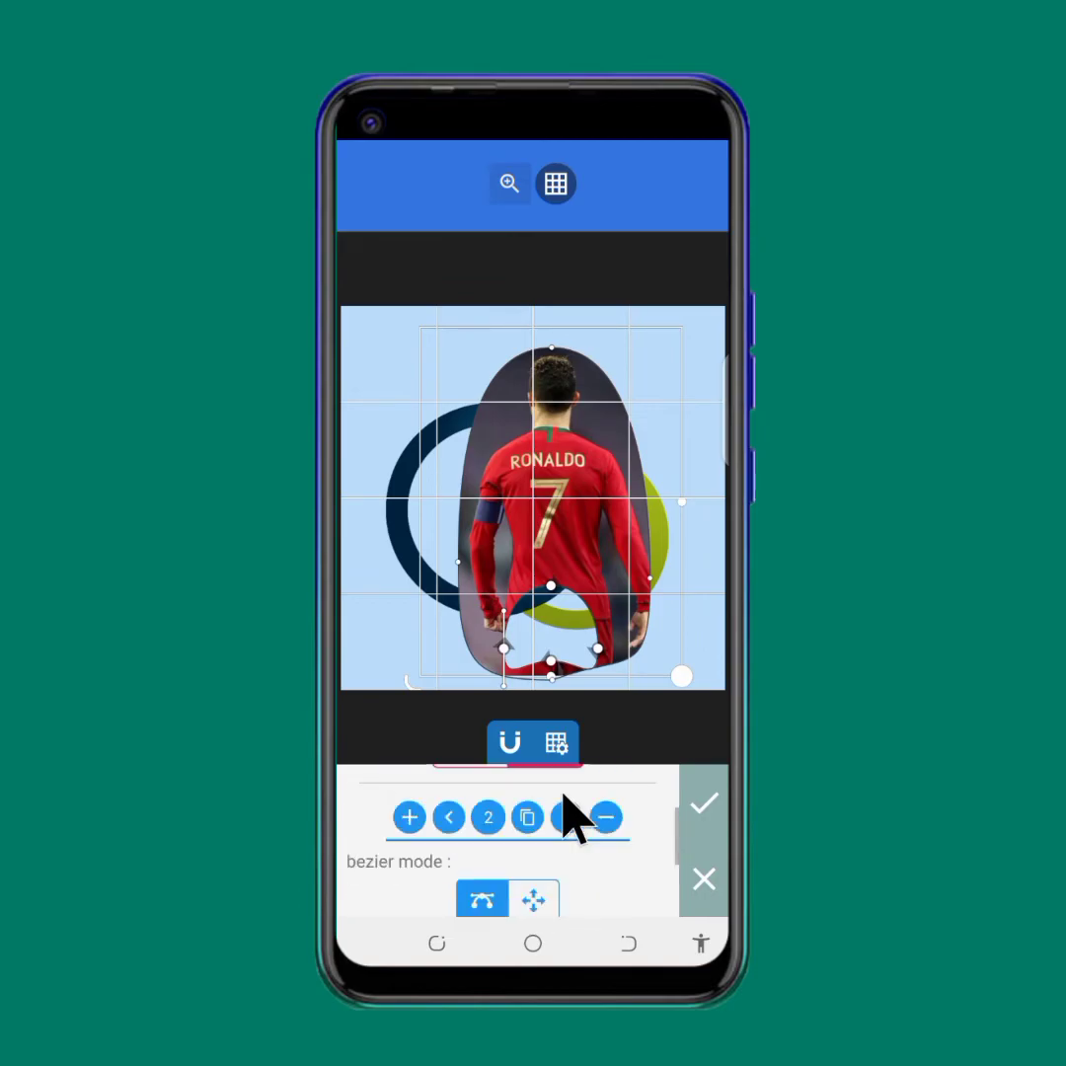
- Move the second mask shape between the player's armband arm and torso, and reshape its points to fit the gap
scroll(597, 839, down, 2)
click(533, 831)
drag(539, 652, 514, 596)
click(482, 832)
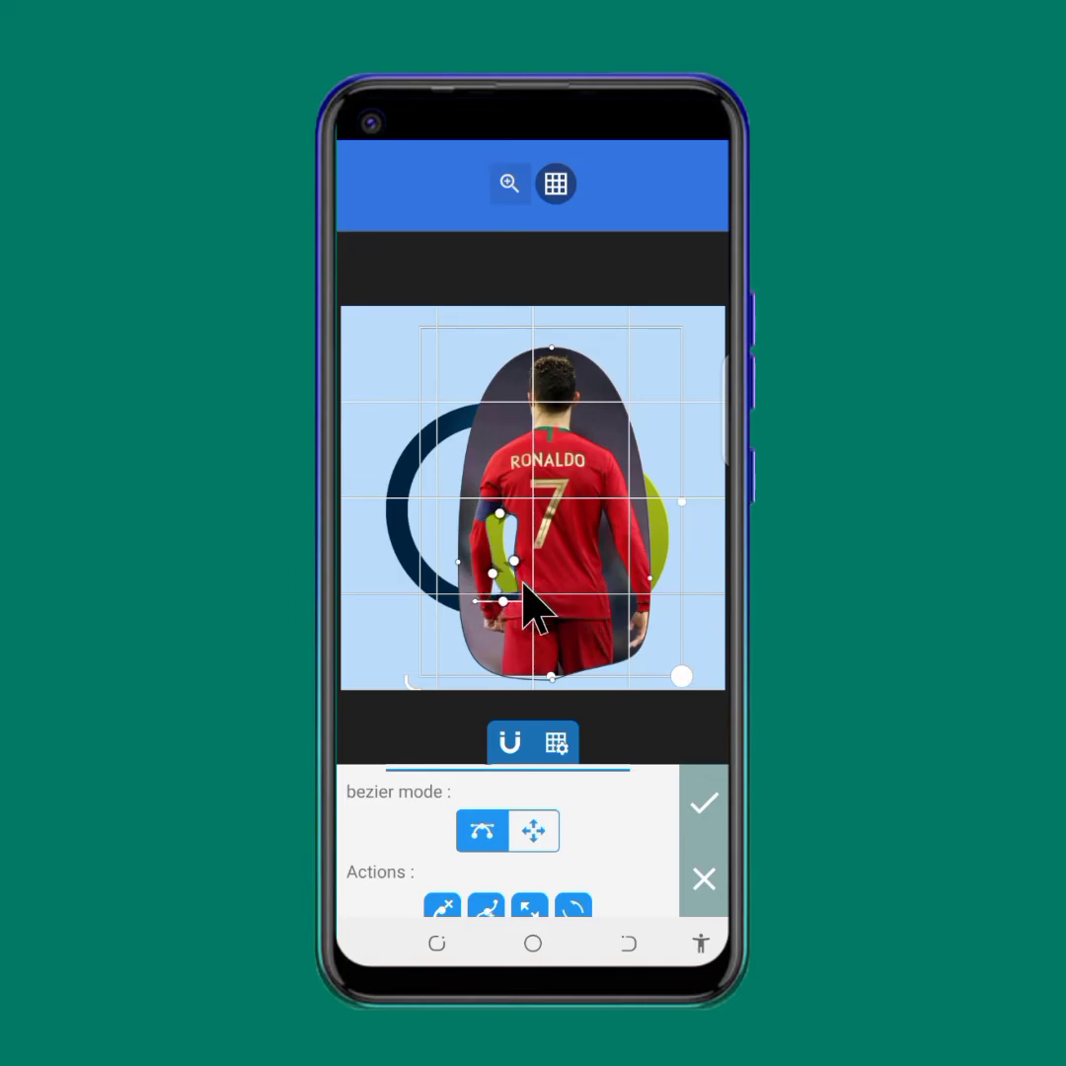
- Compare the in and out mask modes, and apply the two-shape mask in out mode
drag(543, 898, 538, 838)
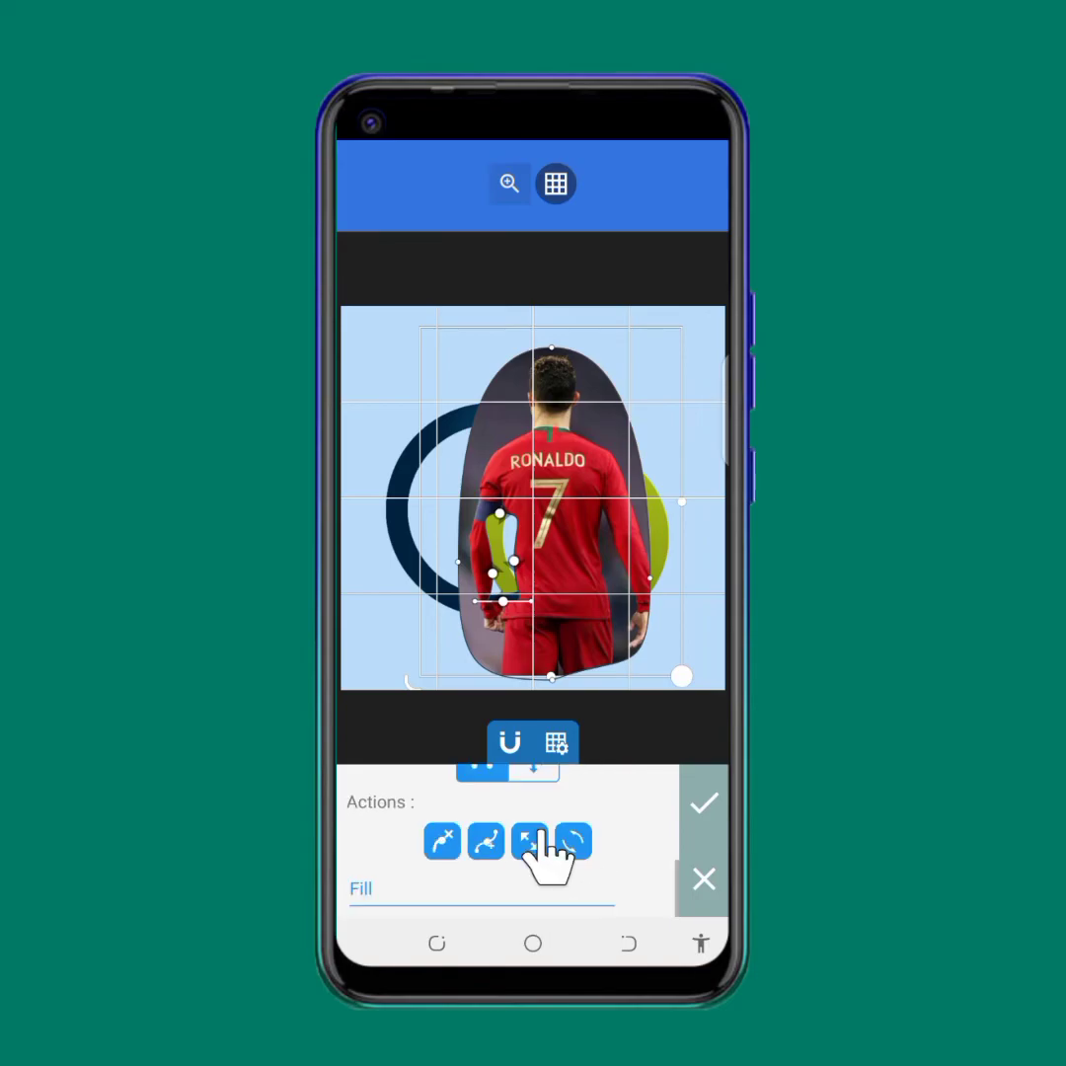
click(533, 837)
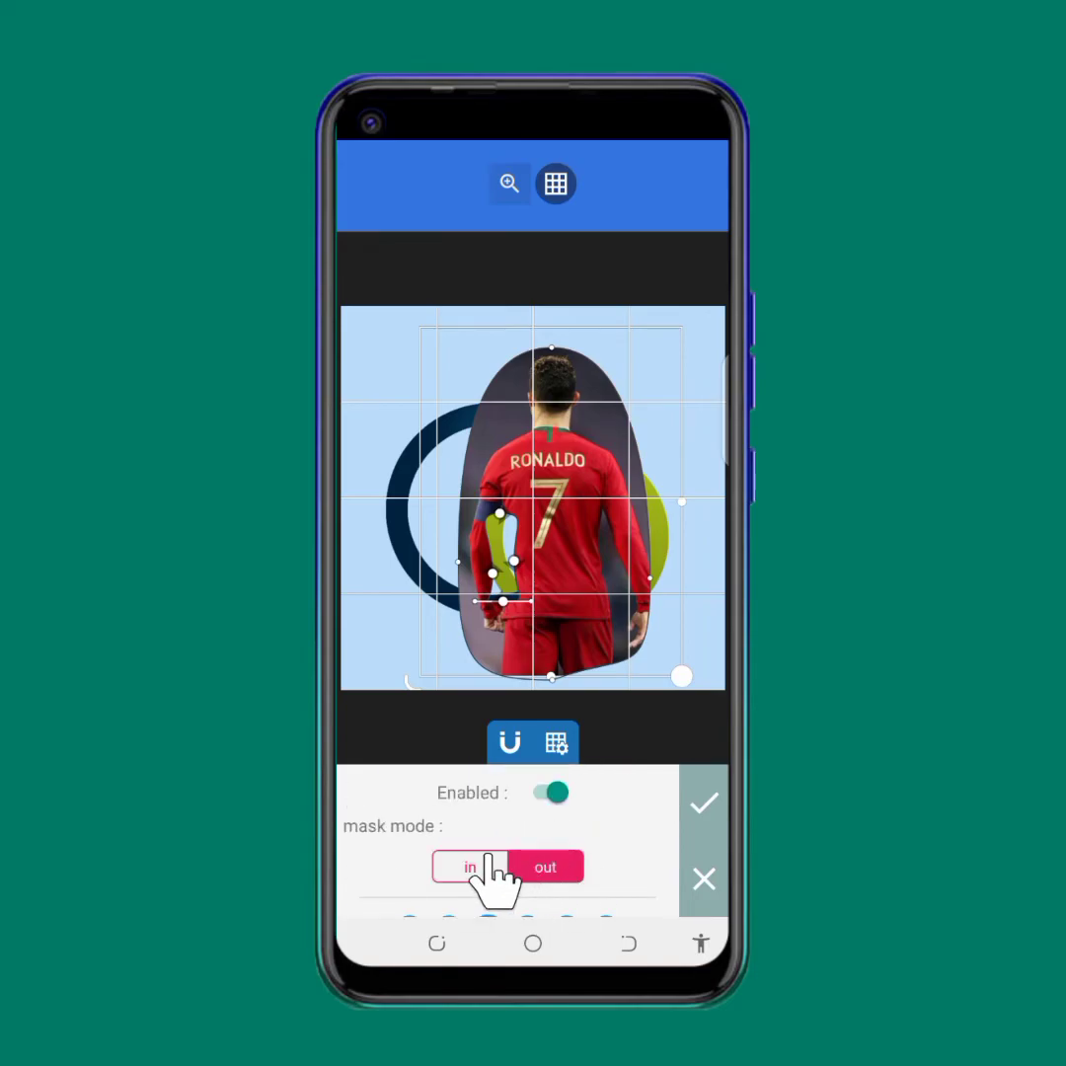
click(489, 869)
click(546, 868)
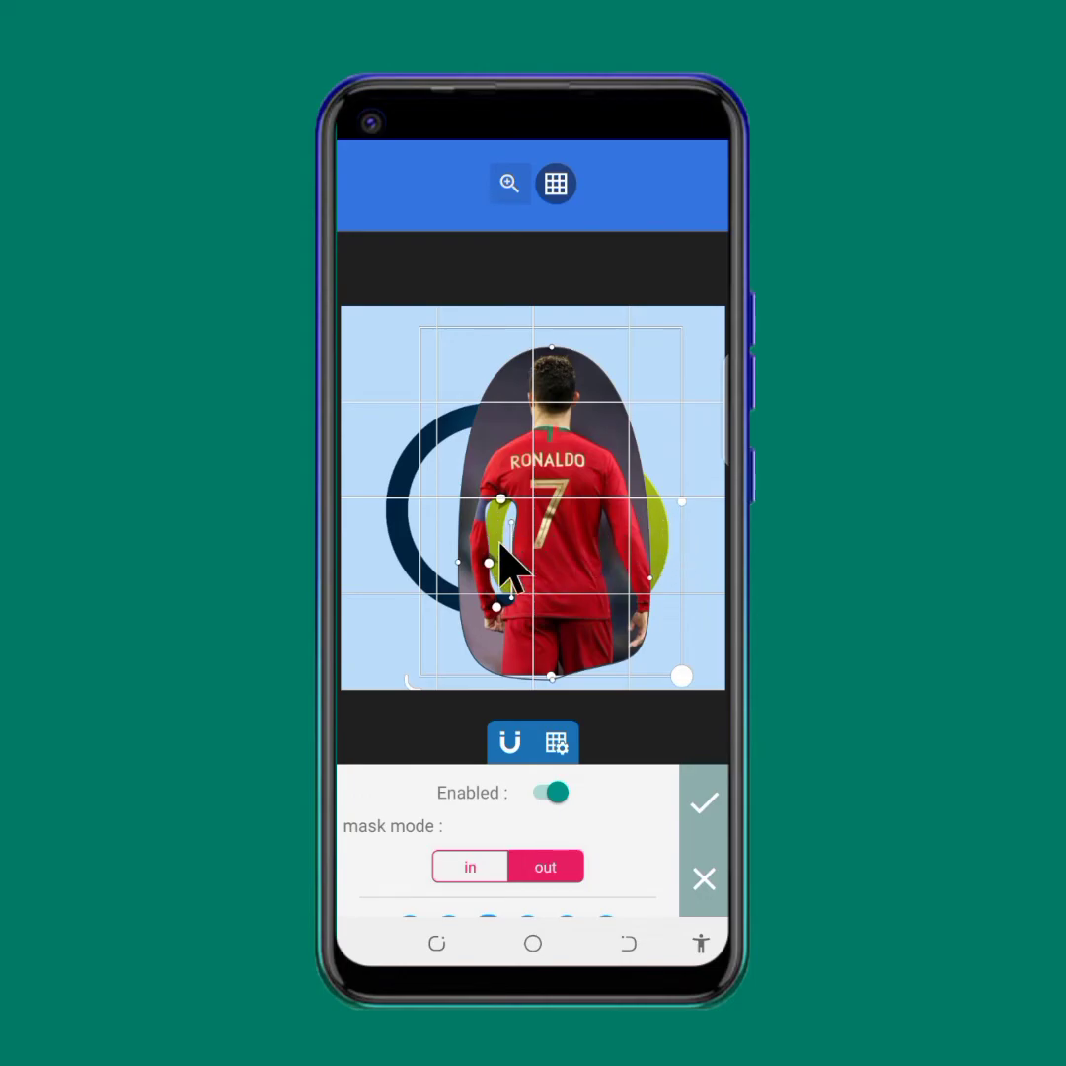
click(704, 803)
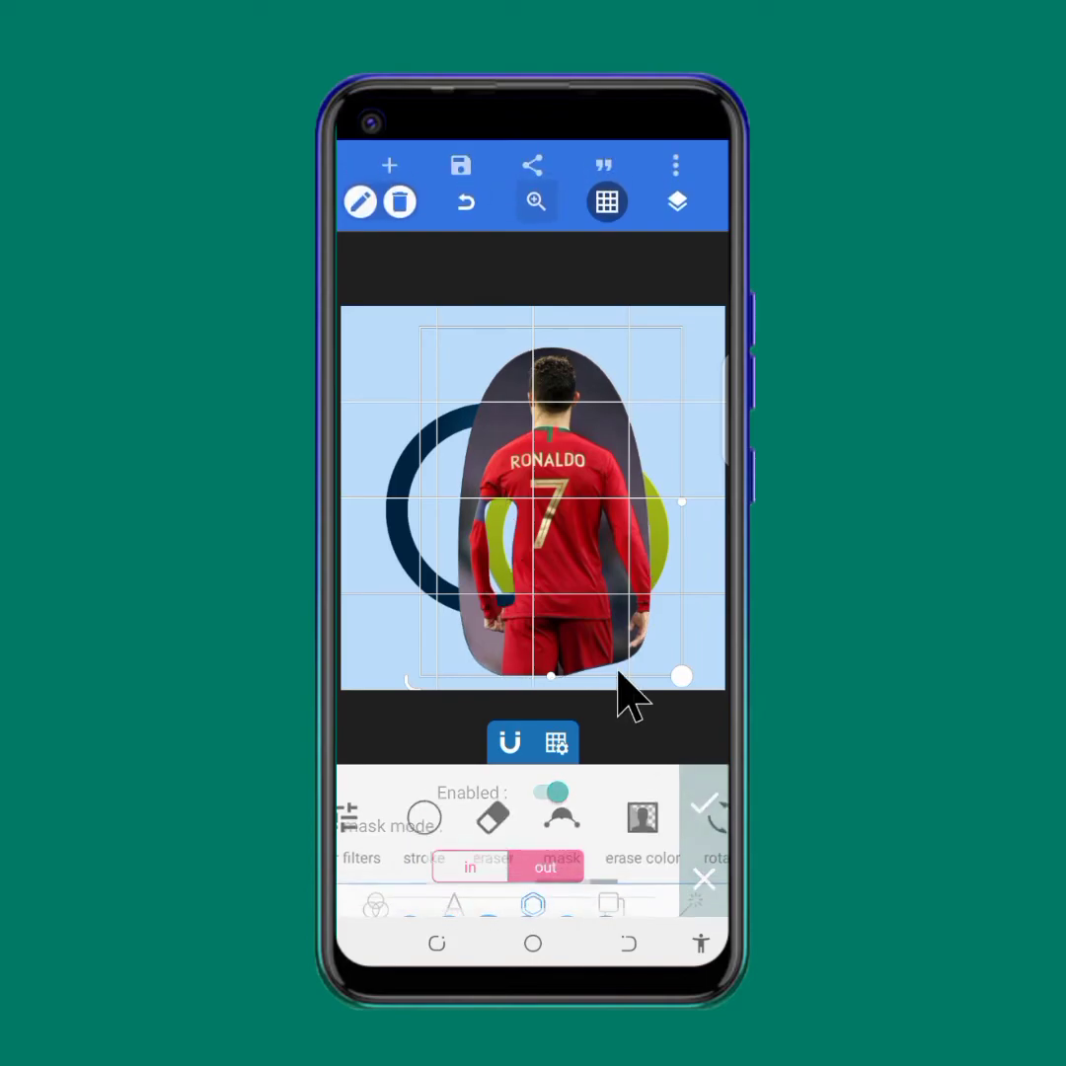
- Shift the masked photo slightly up and left, and undo both the shift and the applied mask
drag(583, 597, 538, 590)
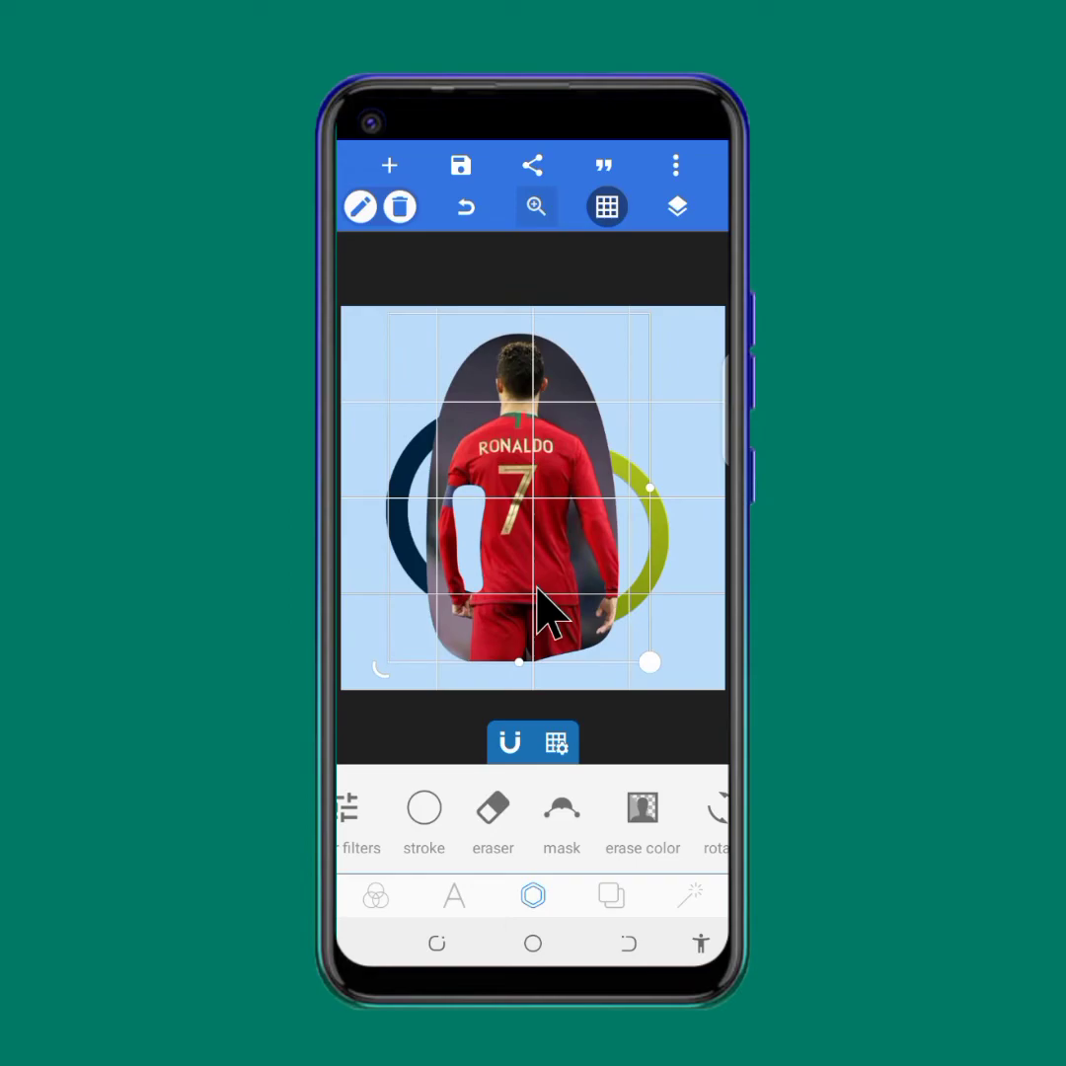
click(467, 207)
click(467, 207)
- Move the unmasked photo slightly left so it sits nearer the canvas centre, and enable a mask on it
drag(552, 552, 528, 578)
click(562, 812)
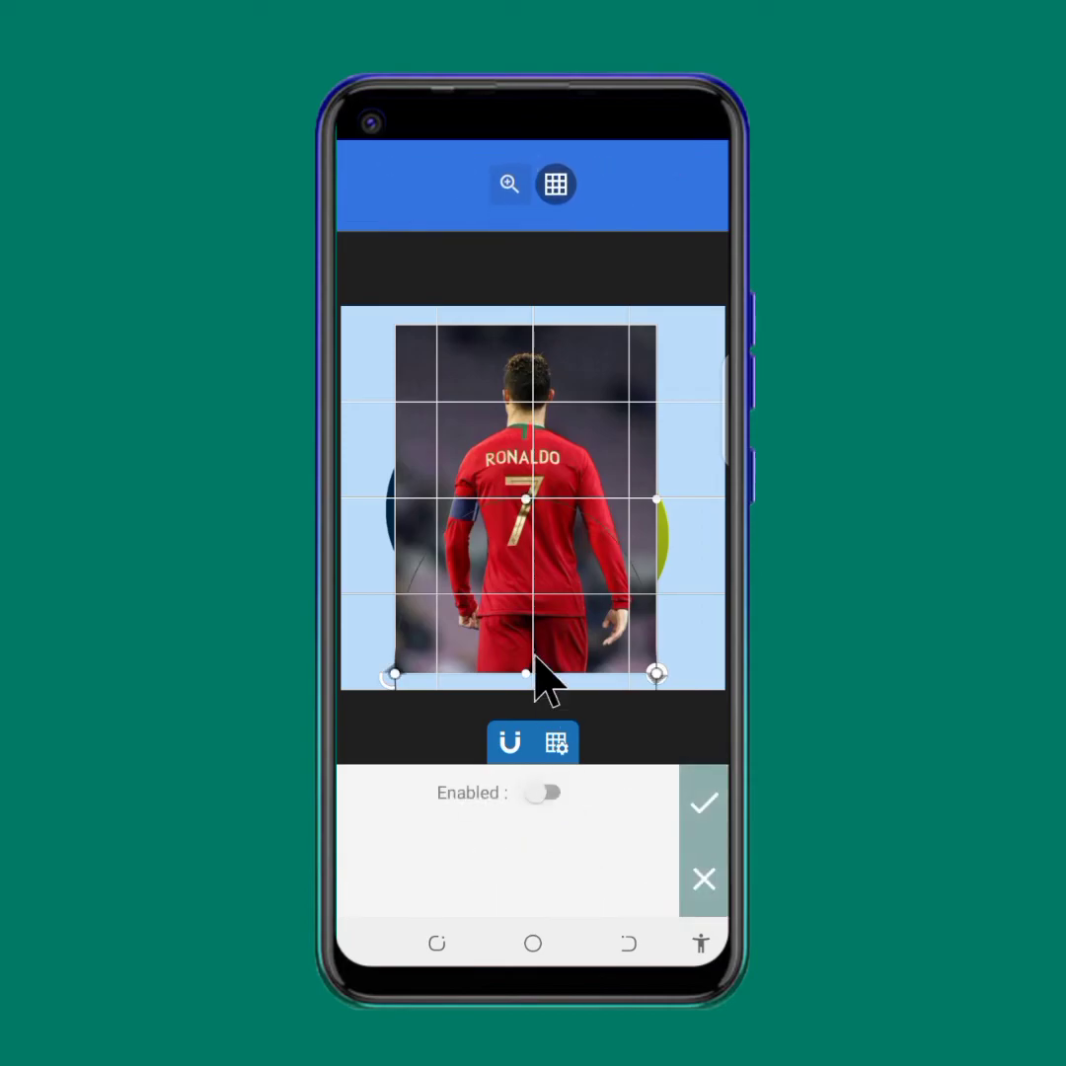
click(549, 796)
- Duplicate the mask shape and raise the duplicate's top point to the player's neck
scroll(502, 825, down, 2)
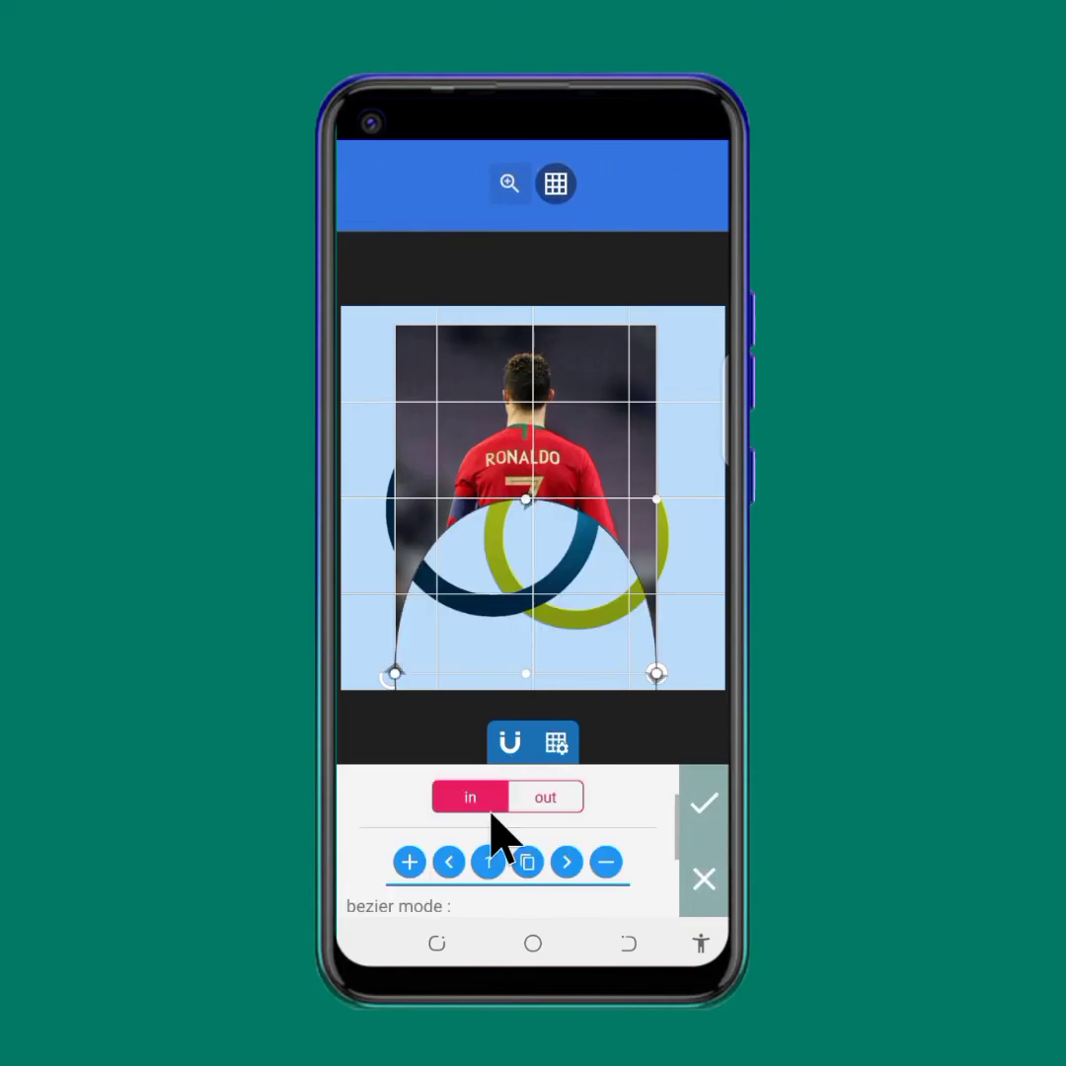
scroll(506, 815, up, 1)
scroll(509, 838, down, 2)
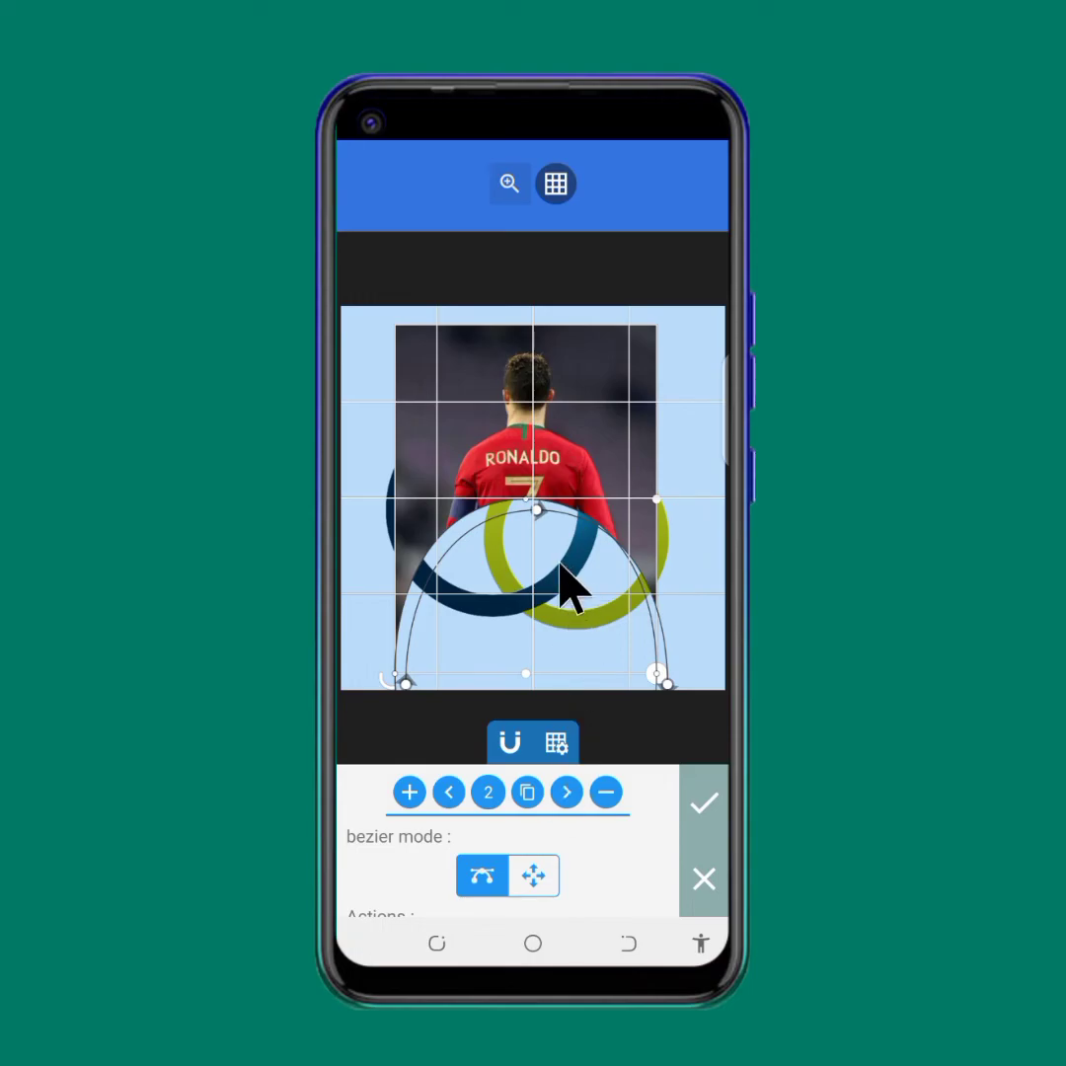
drag(539, 507, 540, 400)
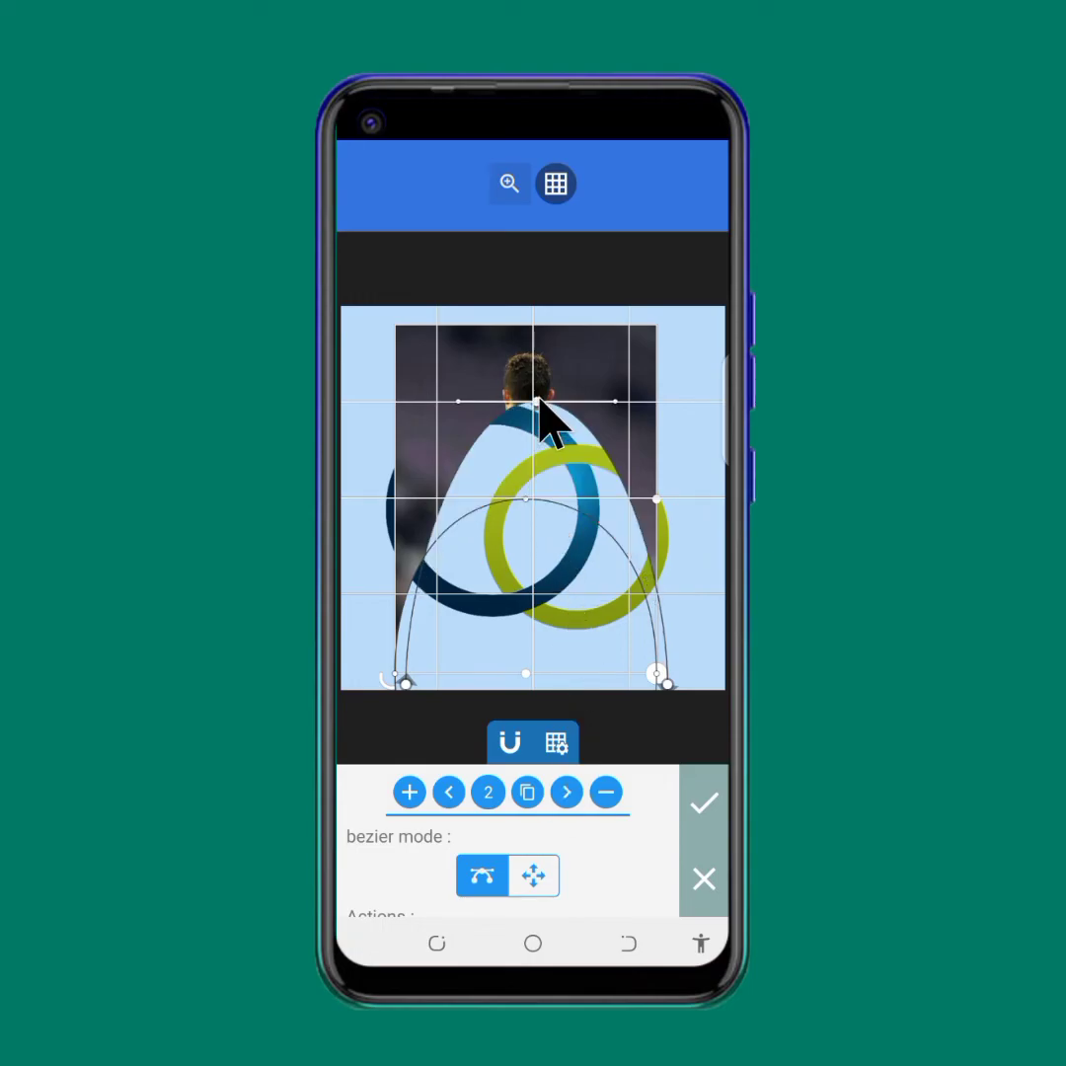
- Switch between mask shapes 1 and 2 to compare their outlines, ending on shape 2
click(451, 792)
click(567, 792)
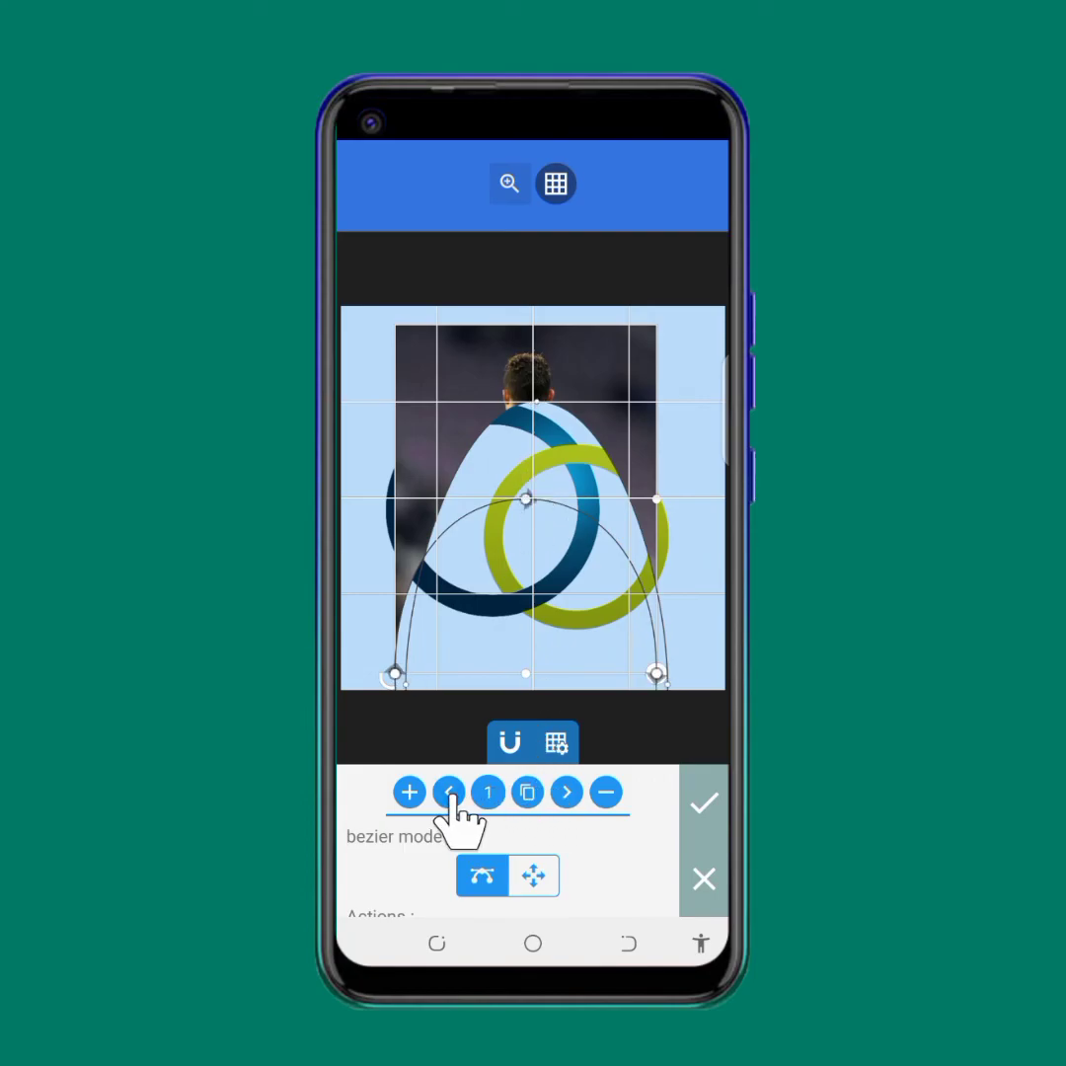
click(566, 793)
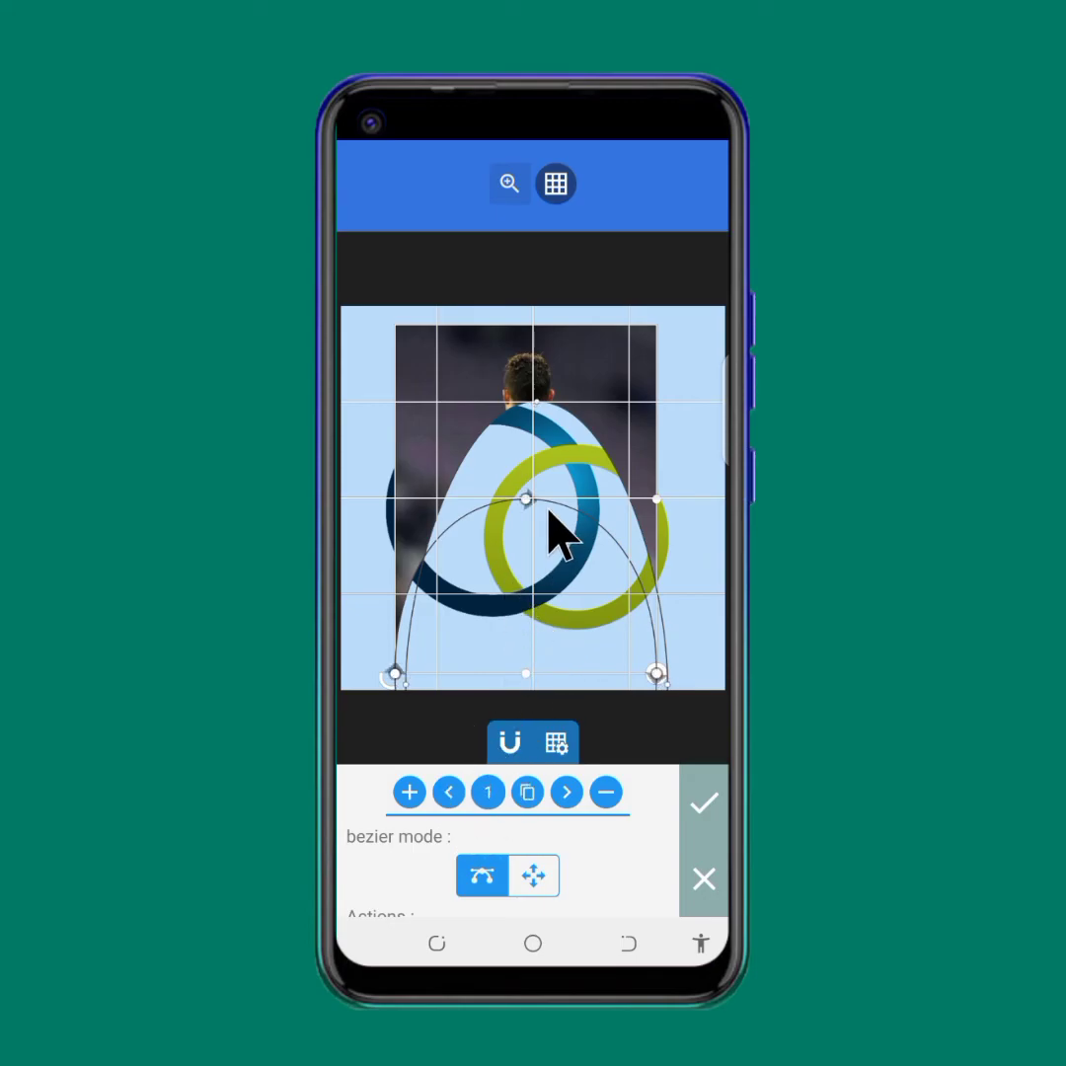
click(567, 793)
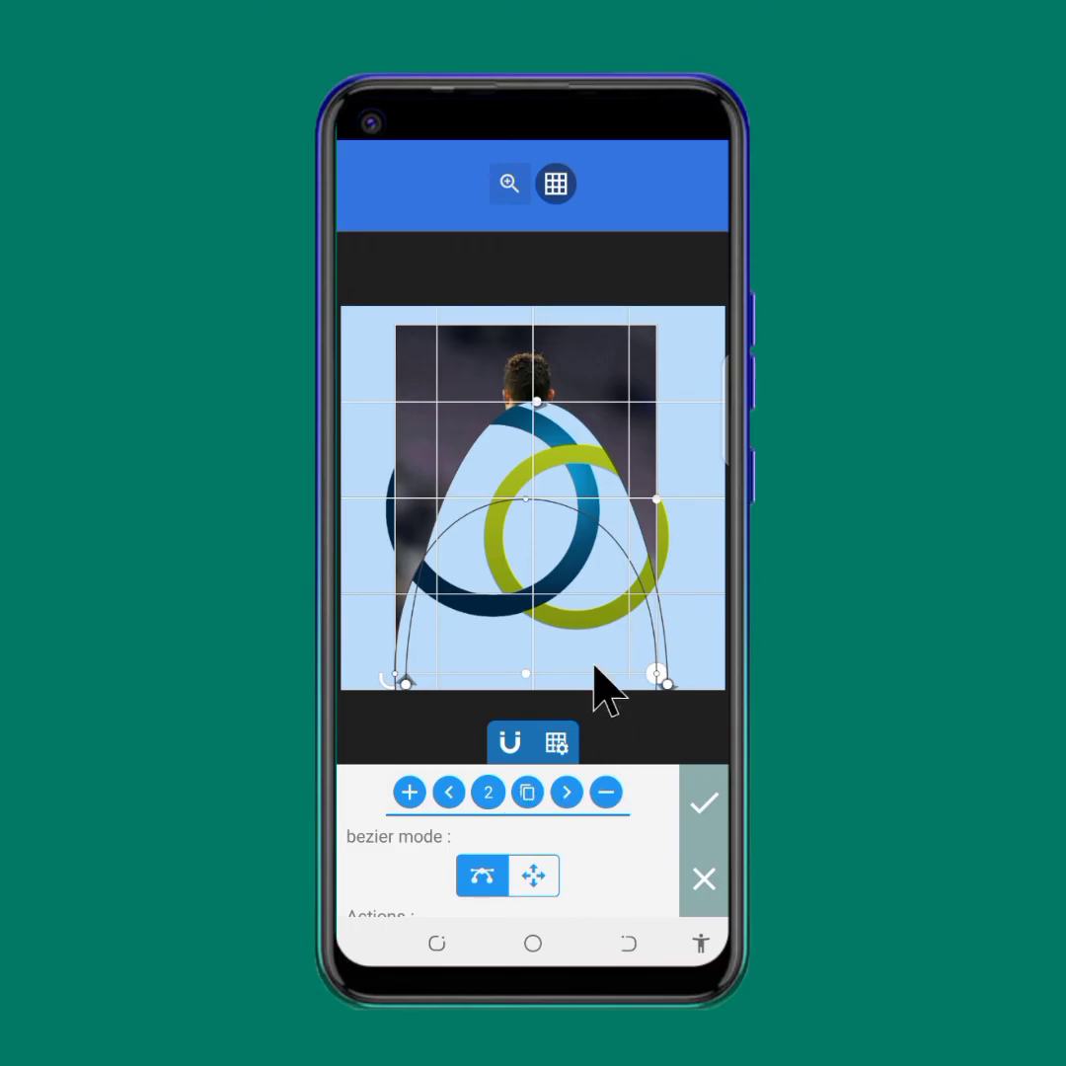
- Remove the duplicated mask shape, and add and remove another second shape
click(606, 792)
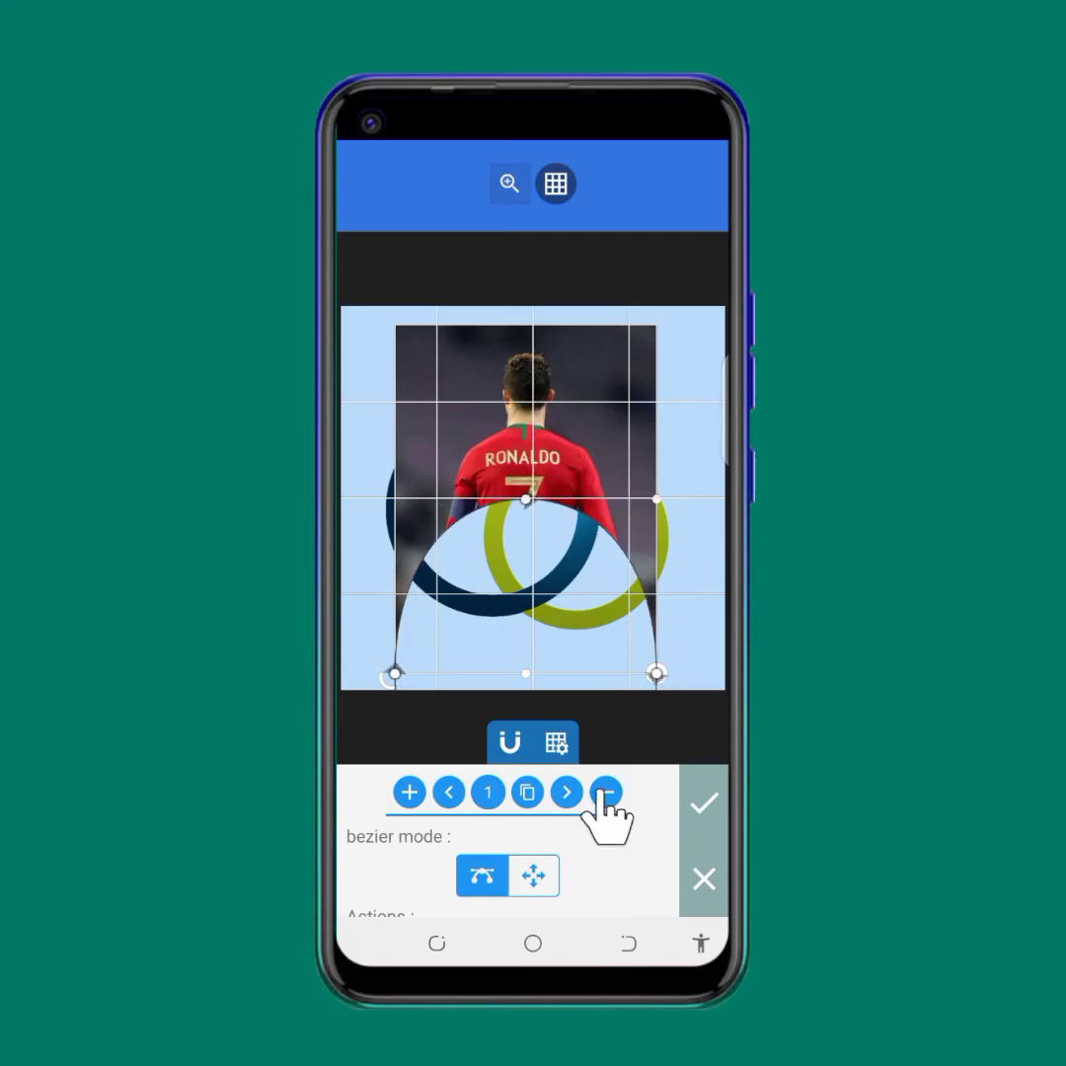
click(409, 793)
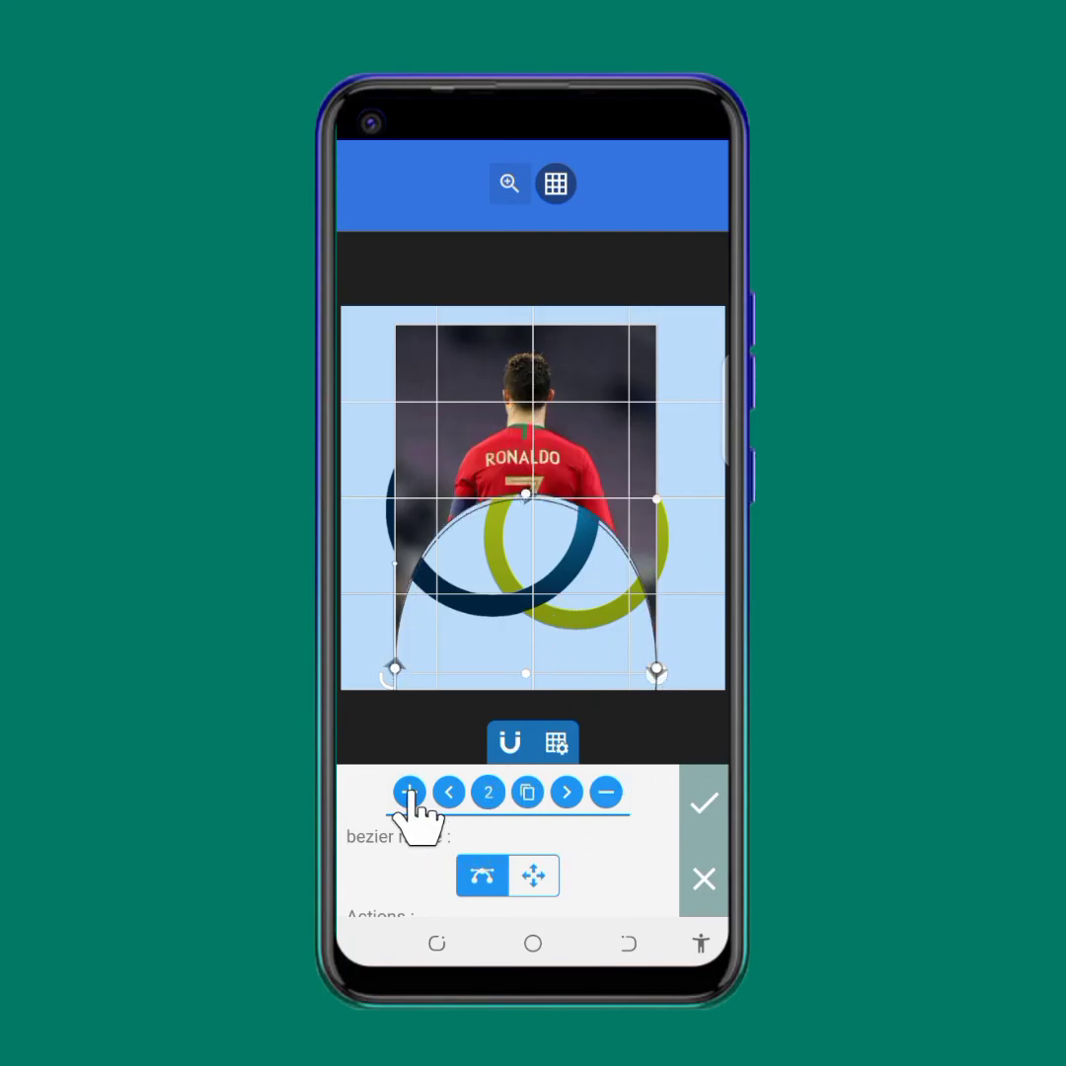
click(605, 793)
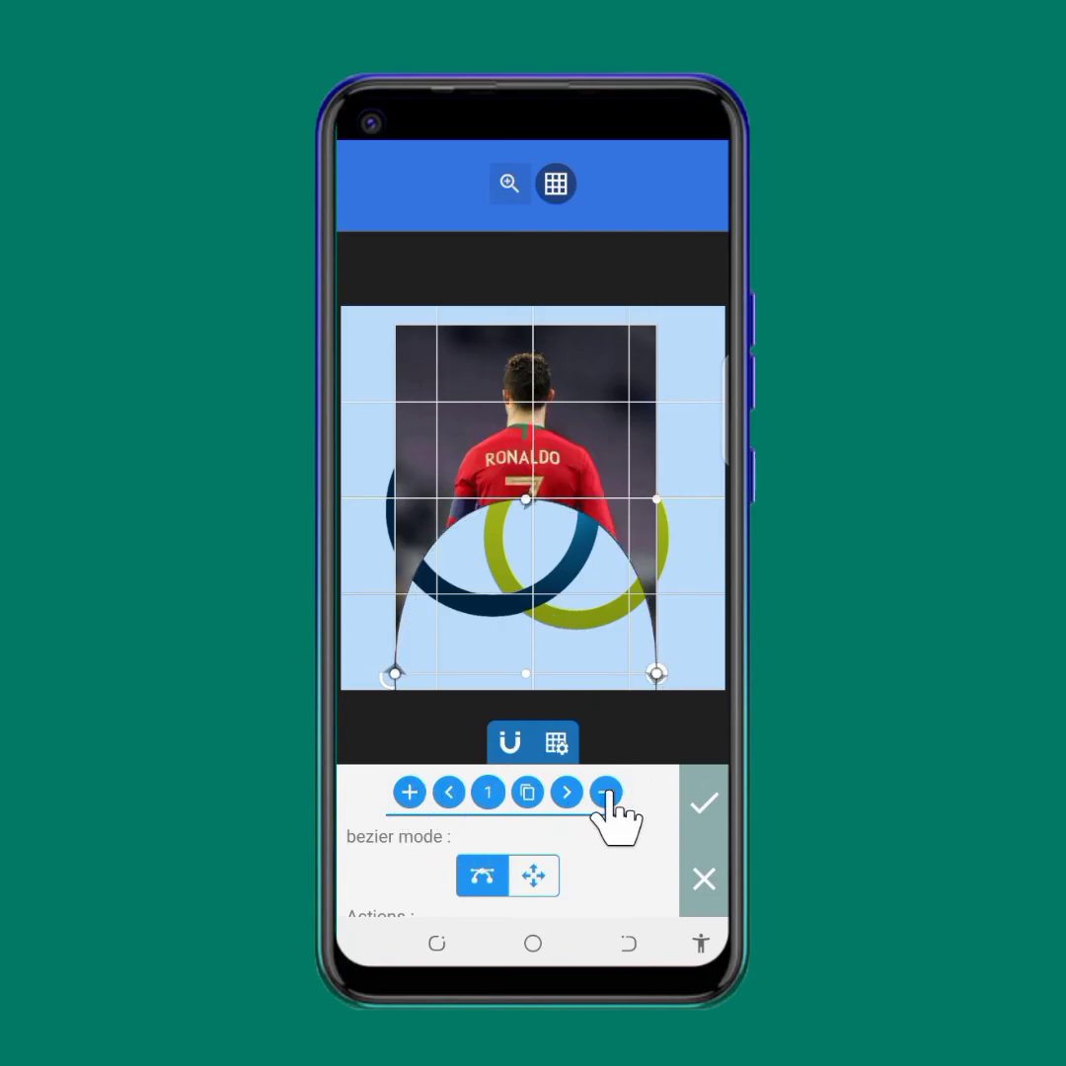
- Set the bezier mode to move the whole shape, and shift the mask shape up to the player's head
scroll(558, 826, down, 2)
click(543, 815)
scroll(632, 822, down, 1)
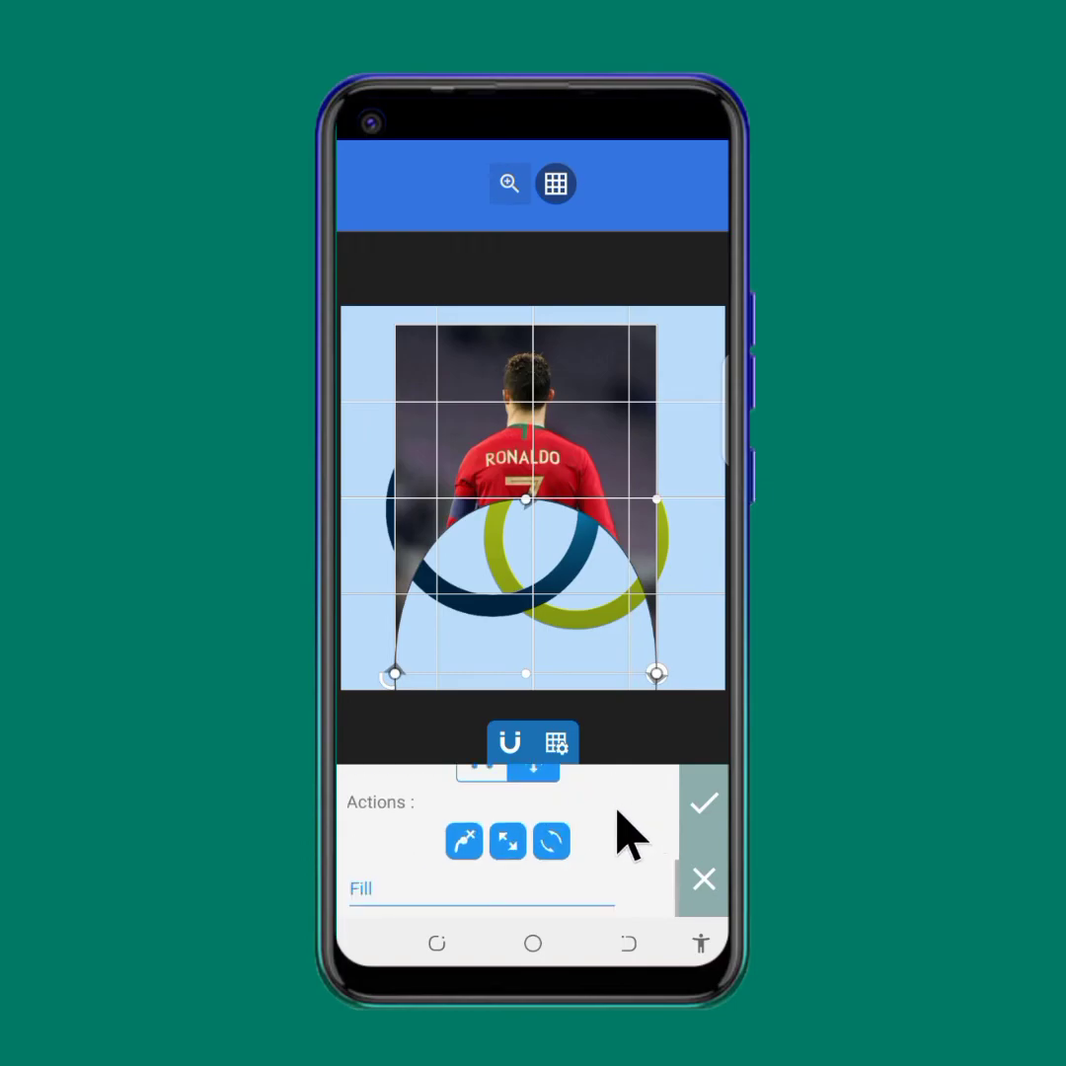
scroll(592, 824, up, 2)
scroll(434, 846, down, 1)
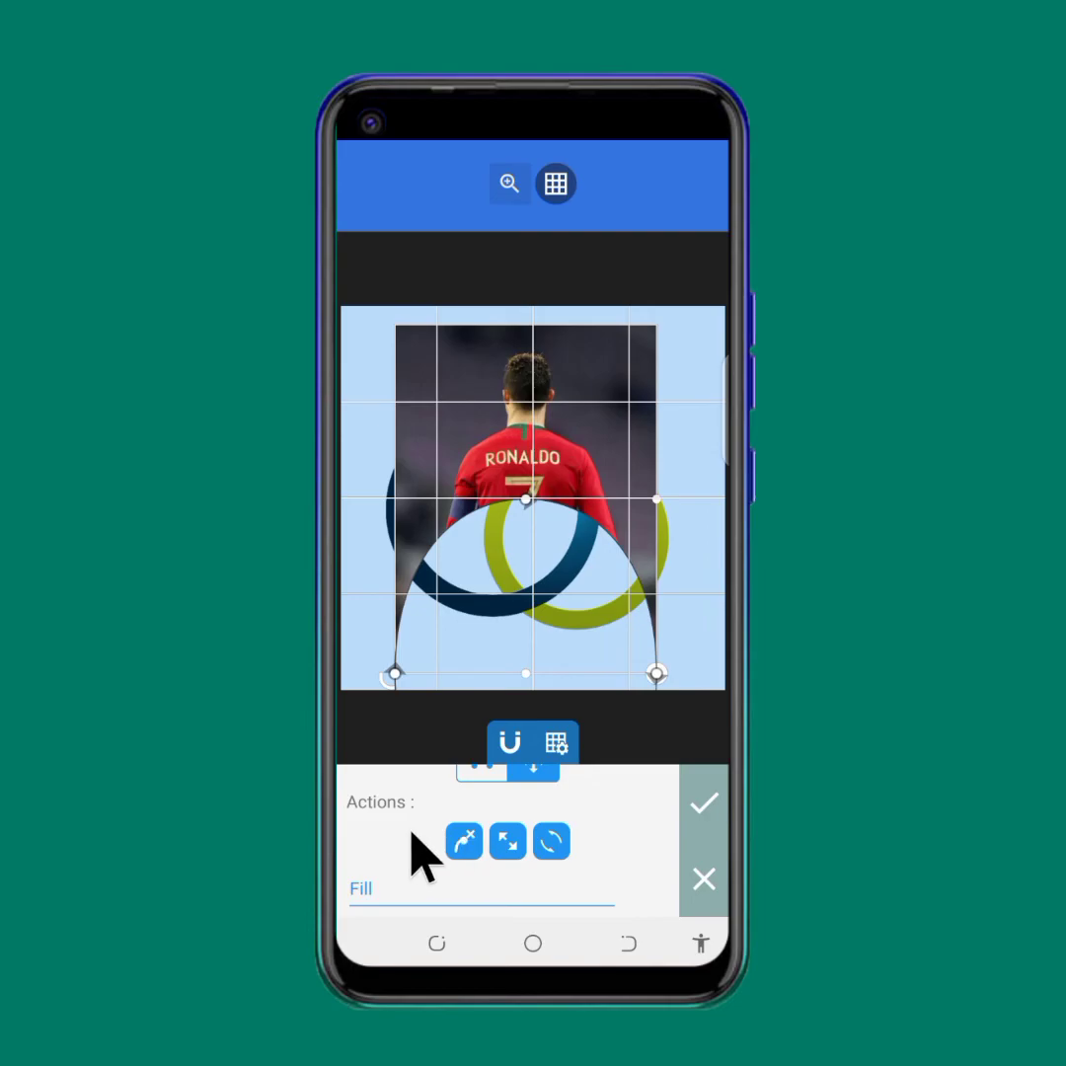
scroll(419, 854, up, 2)
scroll(476, 839, down, 1)
scroll(476, 839, up, 1)
scroll(476, 839, down, 1)
scroll(445, 857, up, 1)
scroll(446, 859, down, 1)
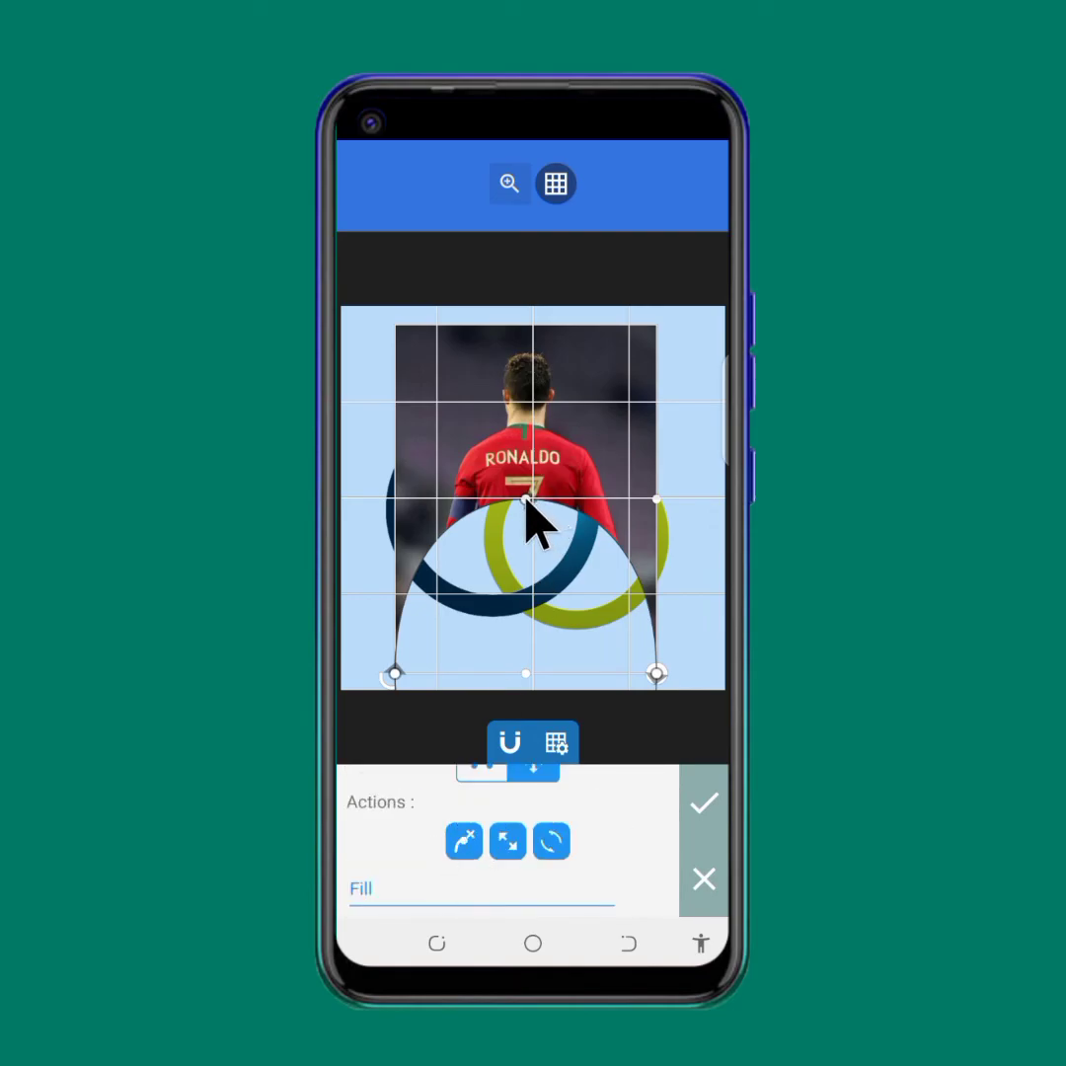
drag(529, 502, 534, 376)
drag(607, 785, 577, 844)
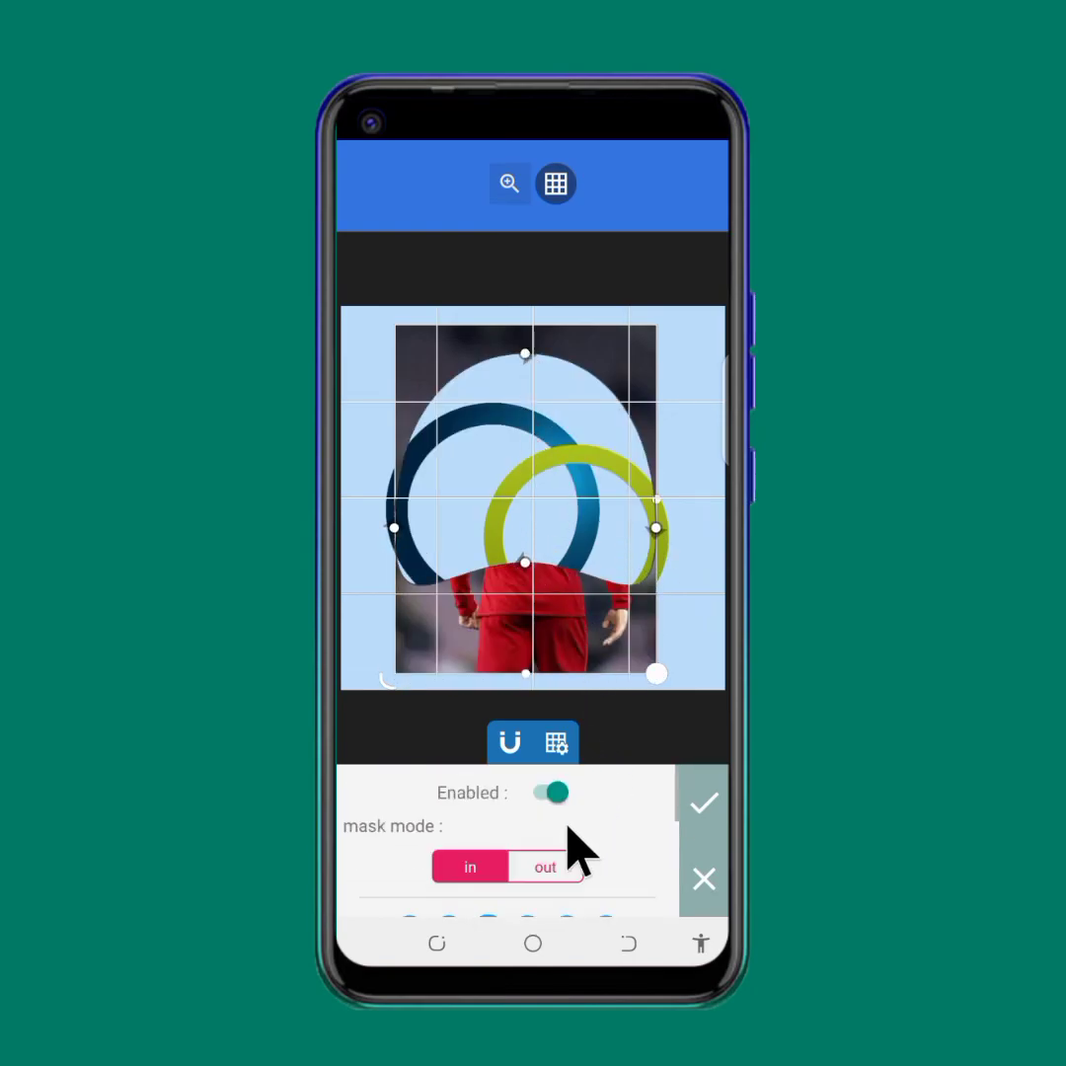
- Return the bezier mode to point editing and nudge the mask's top point slightly right
scroll(534, 879, down, 2)
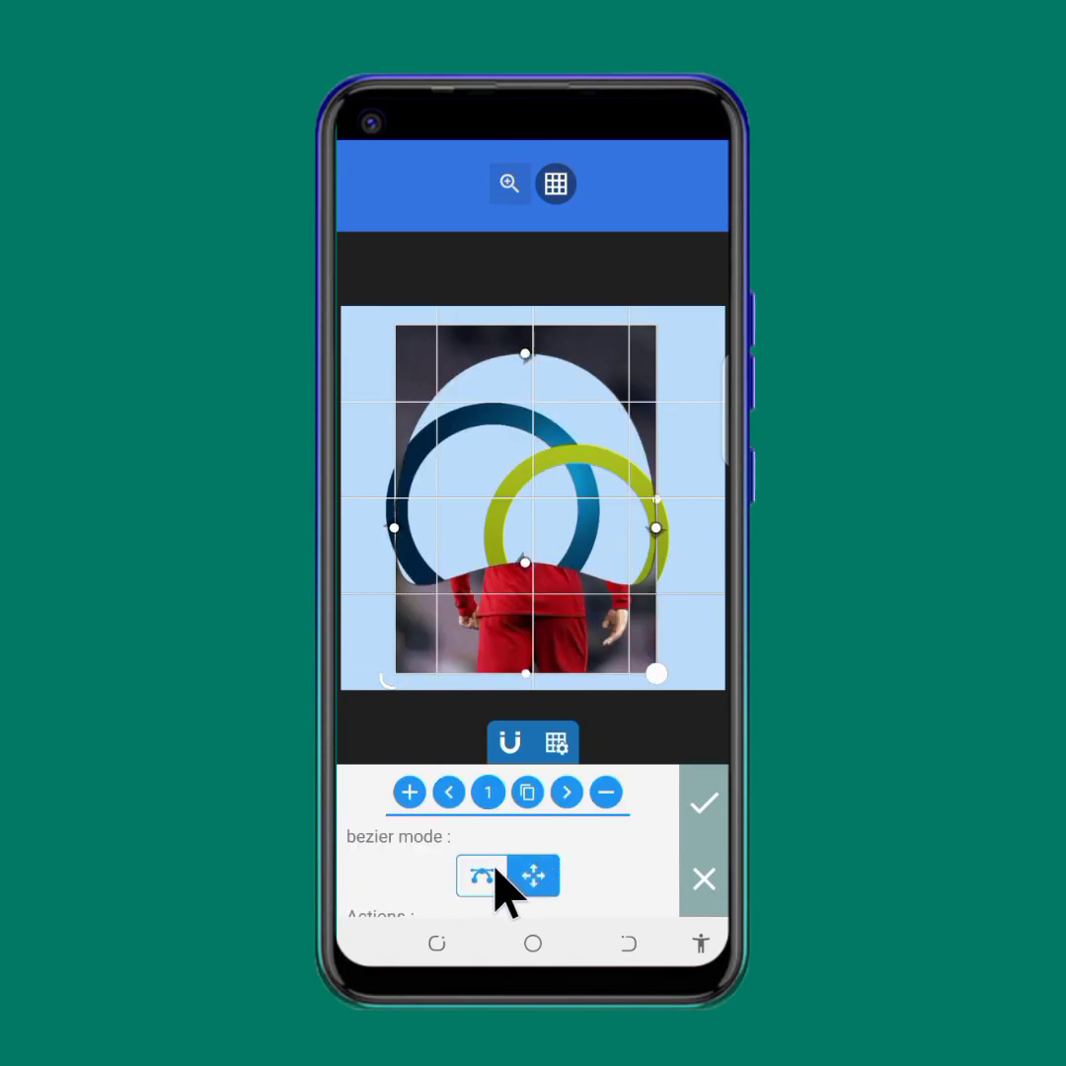
click(494, 873)
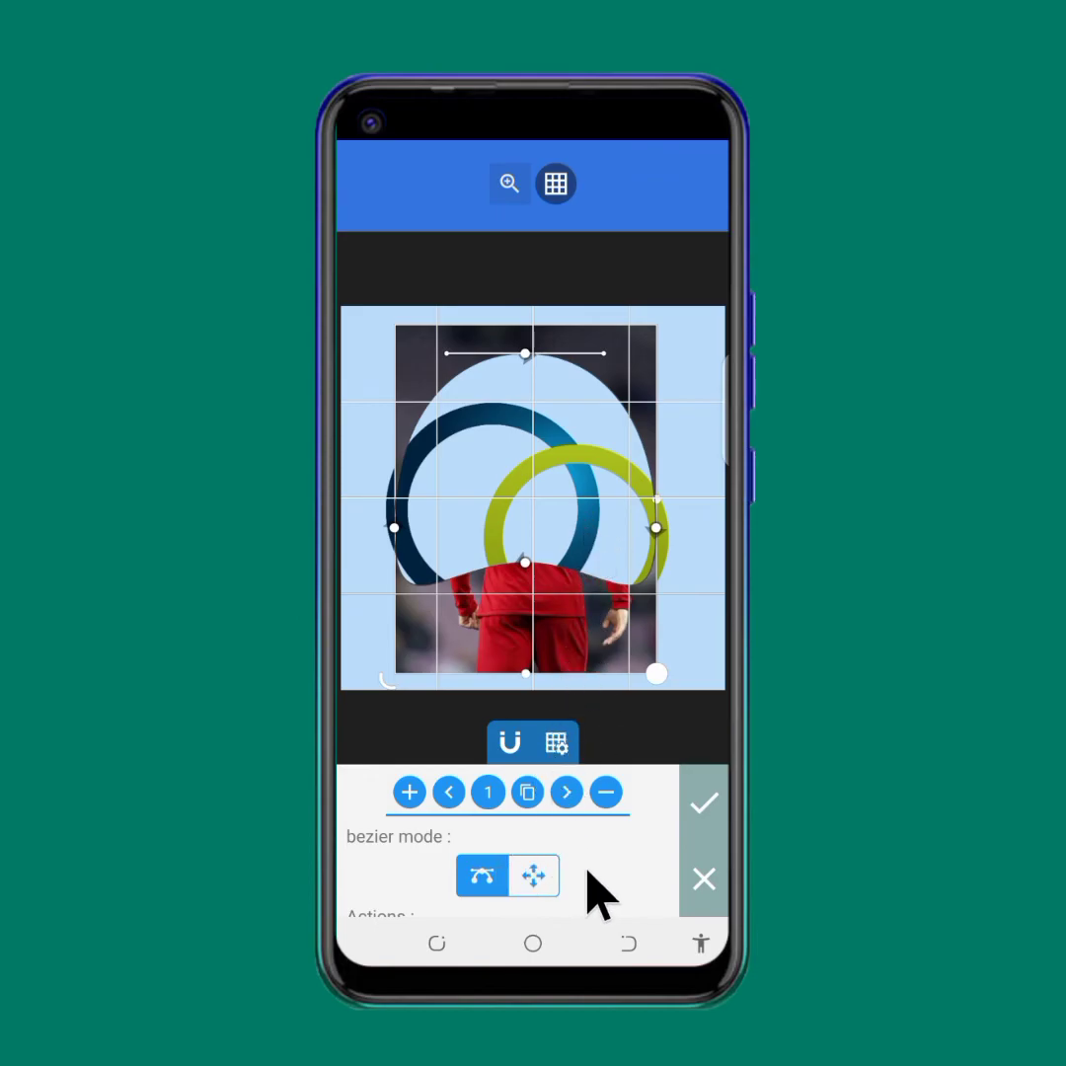
scroll(587, 888, down, 2)
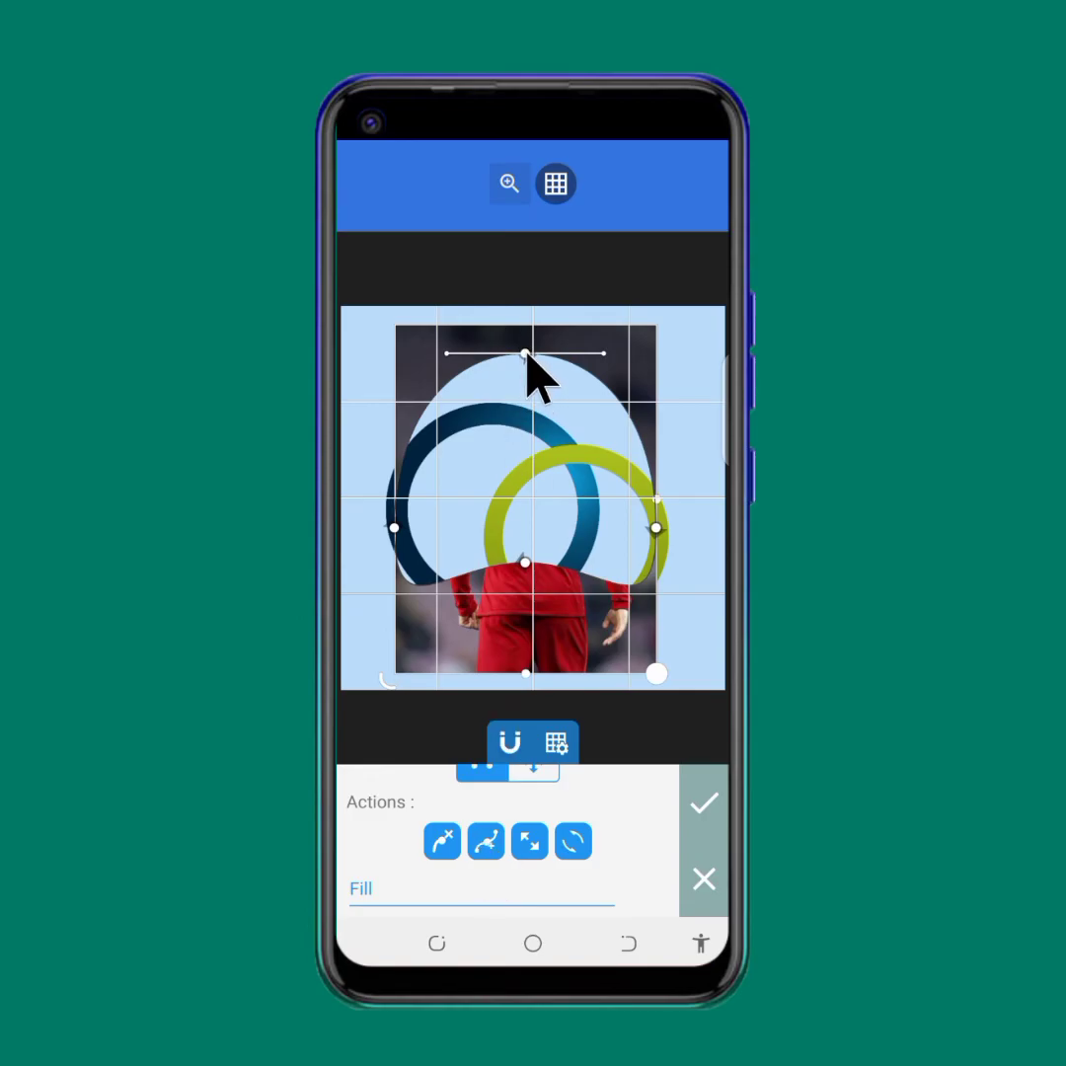
drag(525, 351, 528, 352)
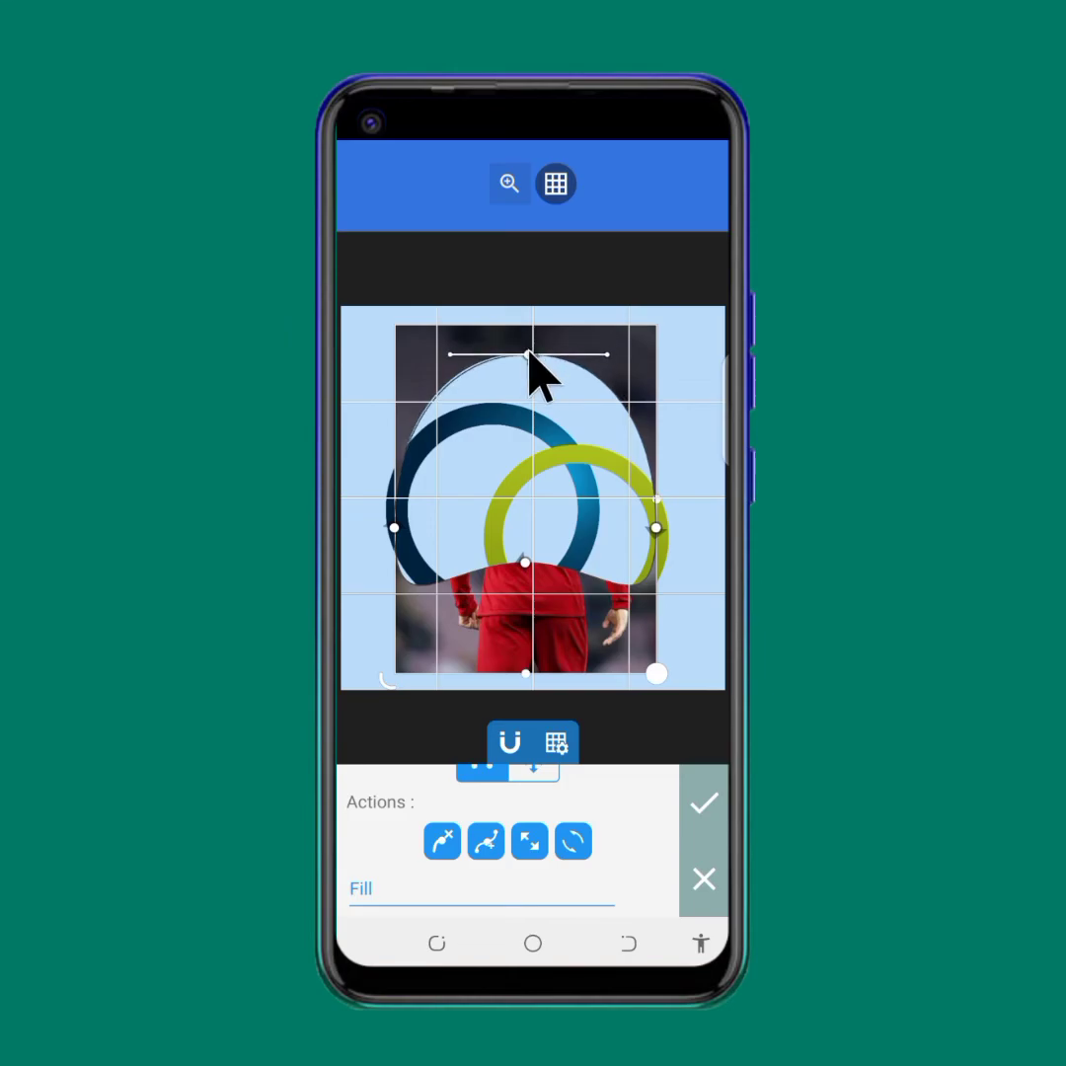
- Set the mask mode to out and raise the mask's top point slightly above the player's head
click(545, 776)
click(547, 867)
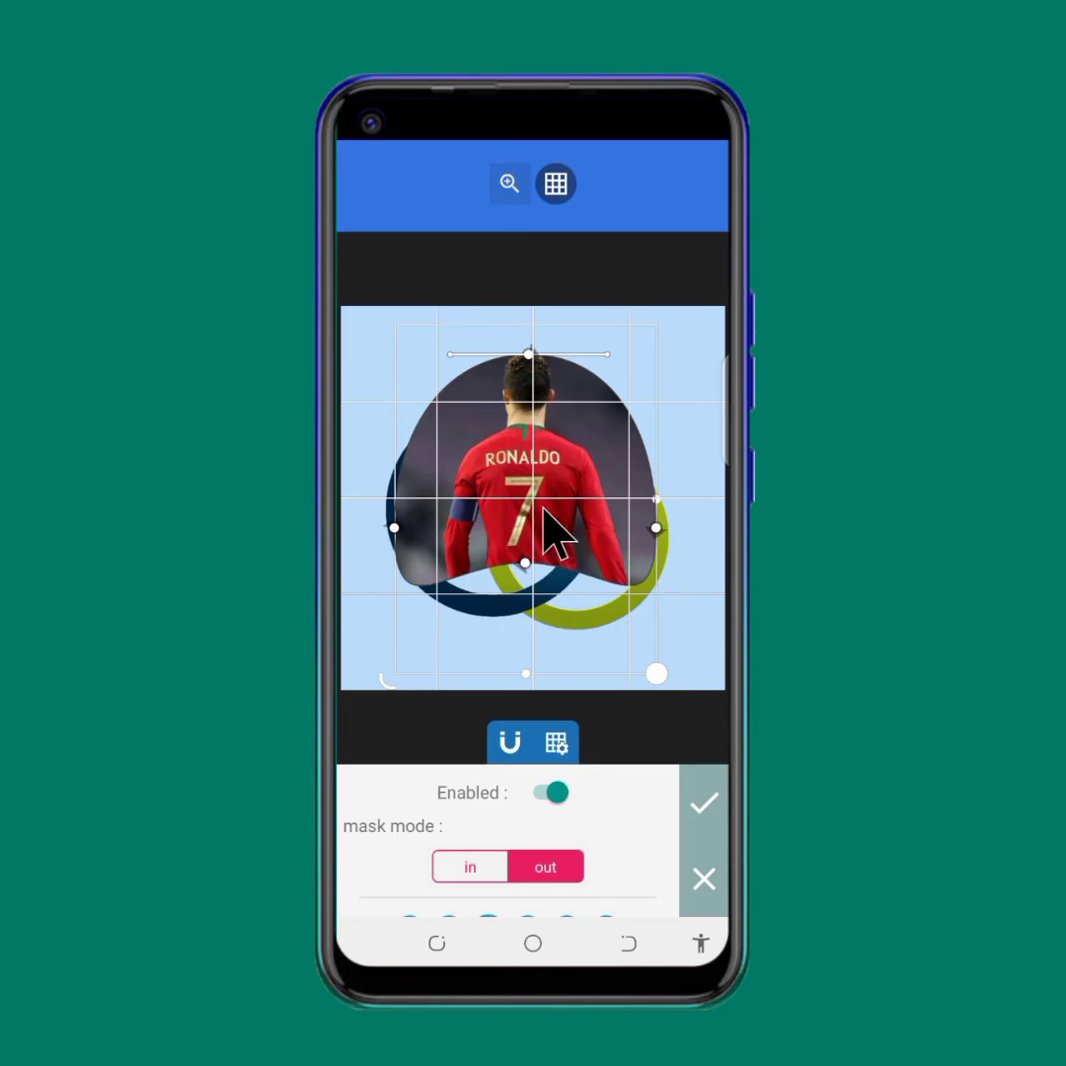
scroll(518, 839, down, 5)
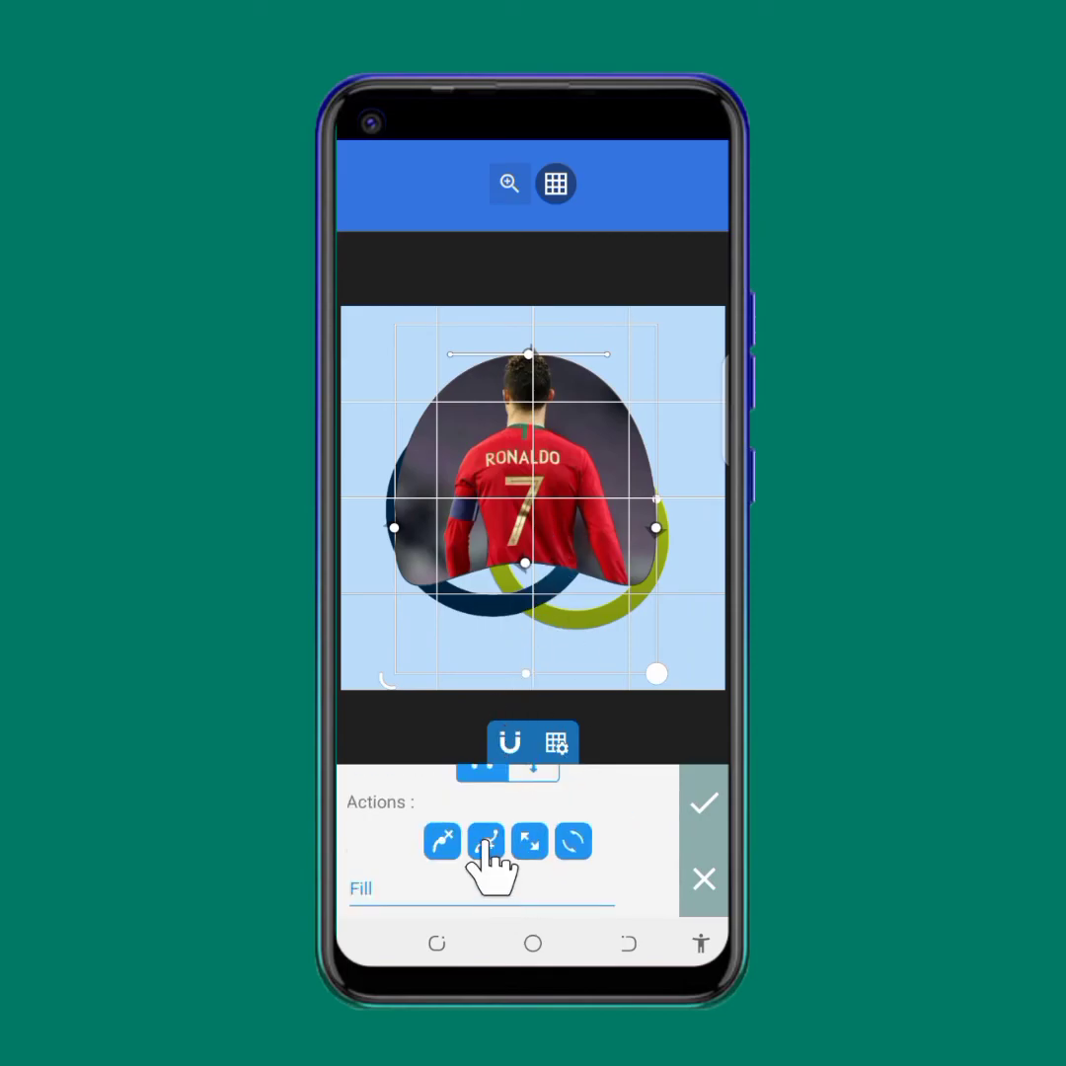
scroll(484, 855, up, 2)
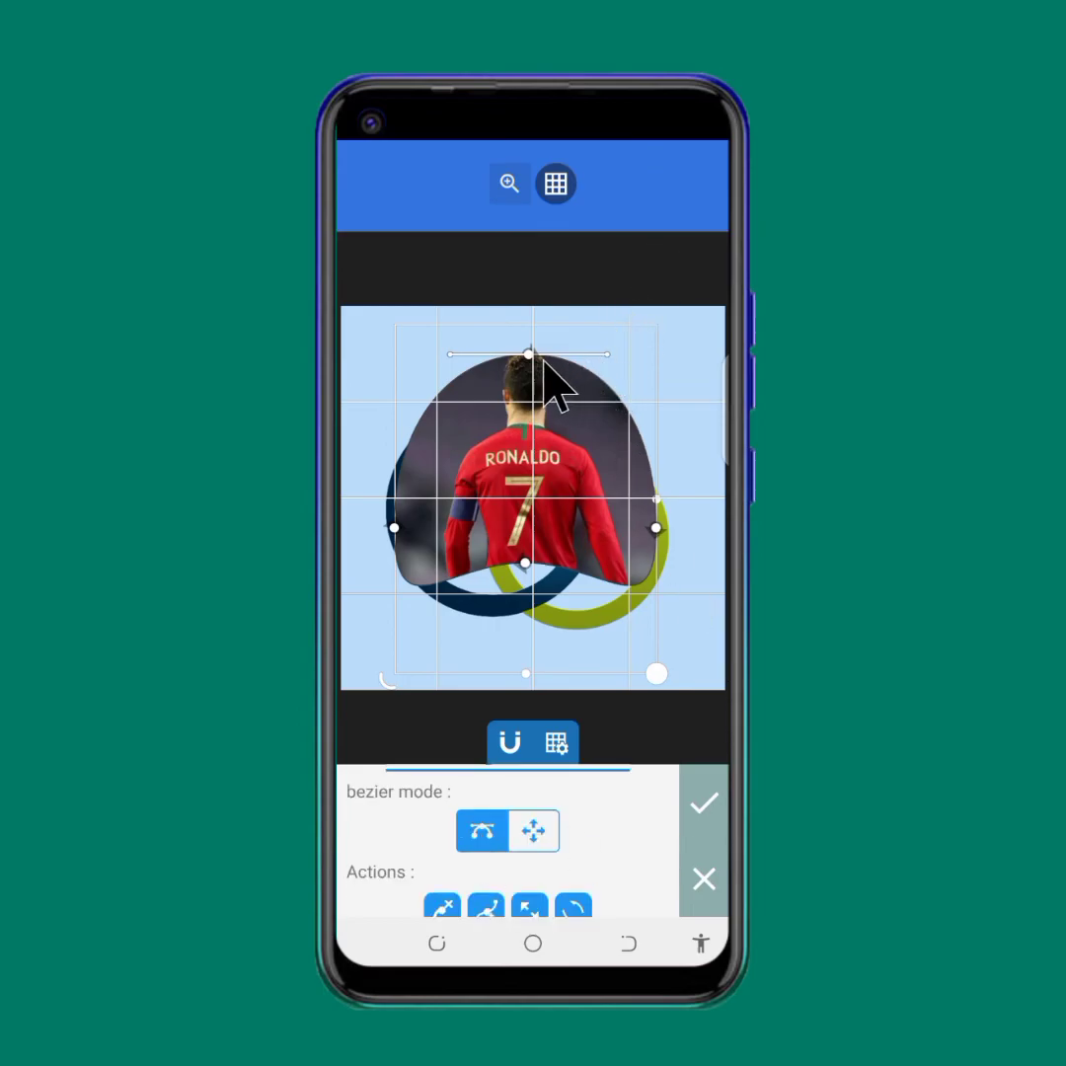
drag(528, 354, 530, 347)
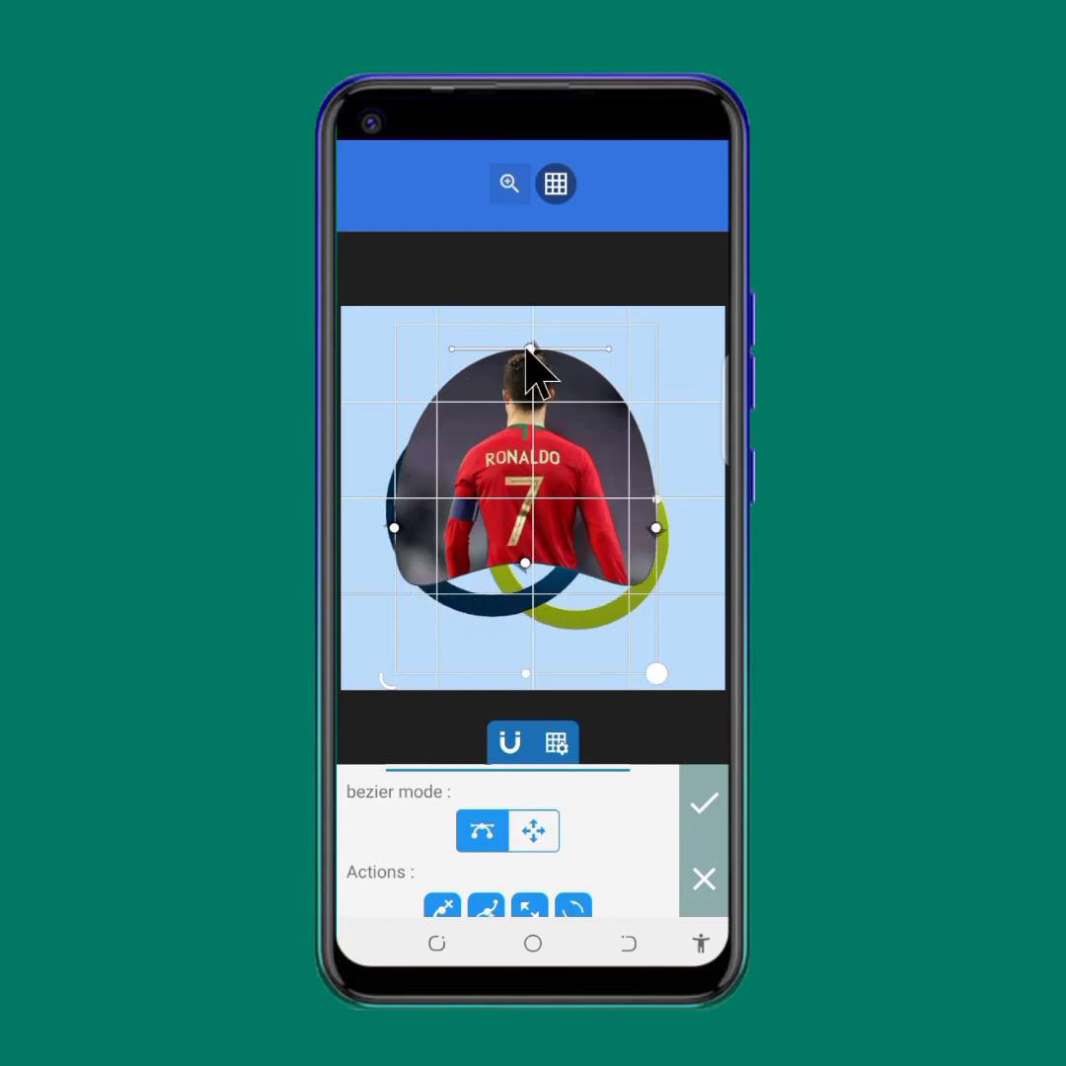
- Add bezier points along the mask's right edge, lower-left curve and upper-left curve
scroll(614, 868, down, 2)
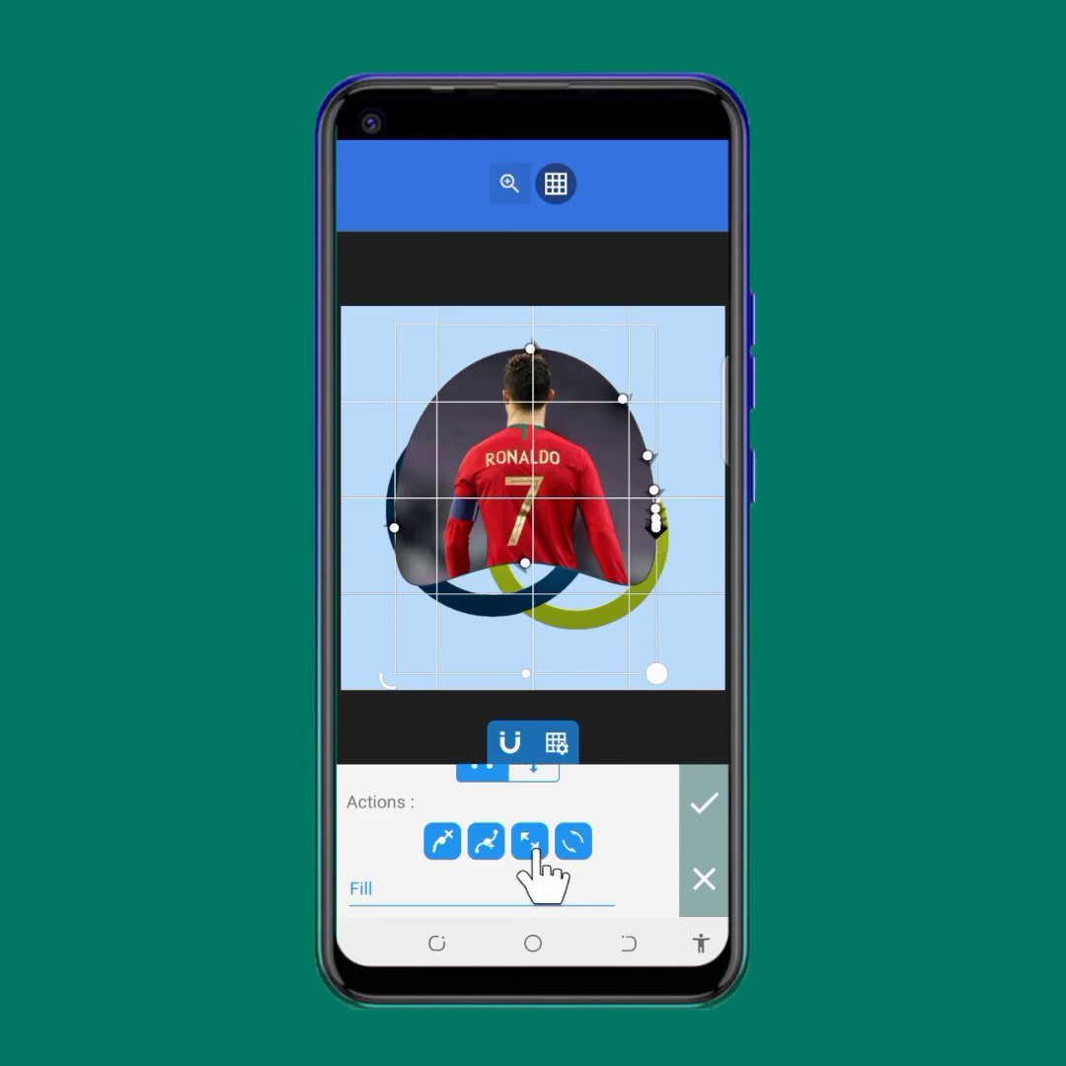
click(490, 844)
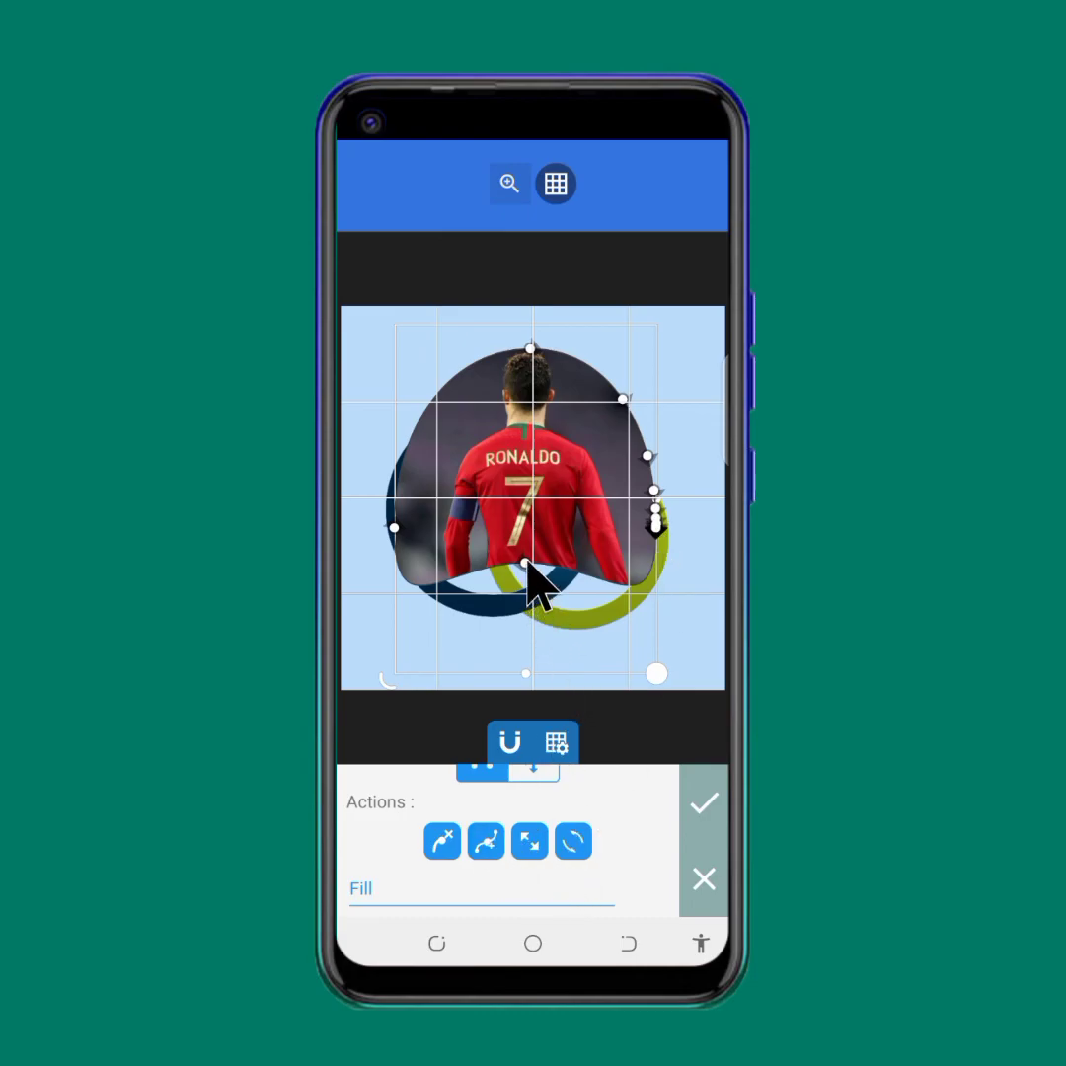
click(486, 845)
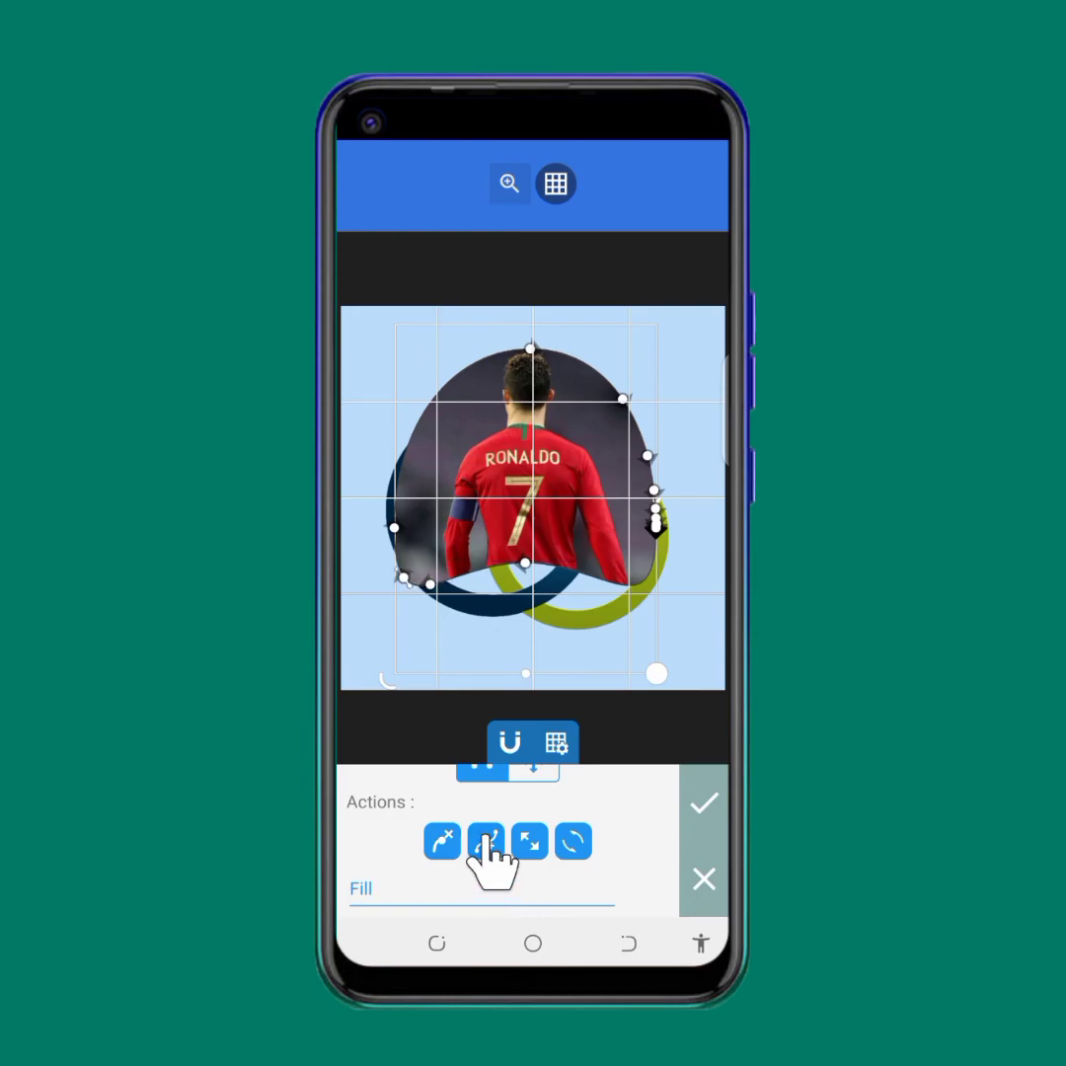
click(484, 847)
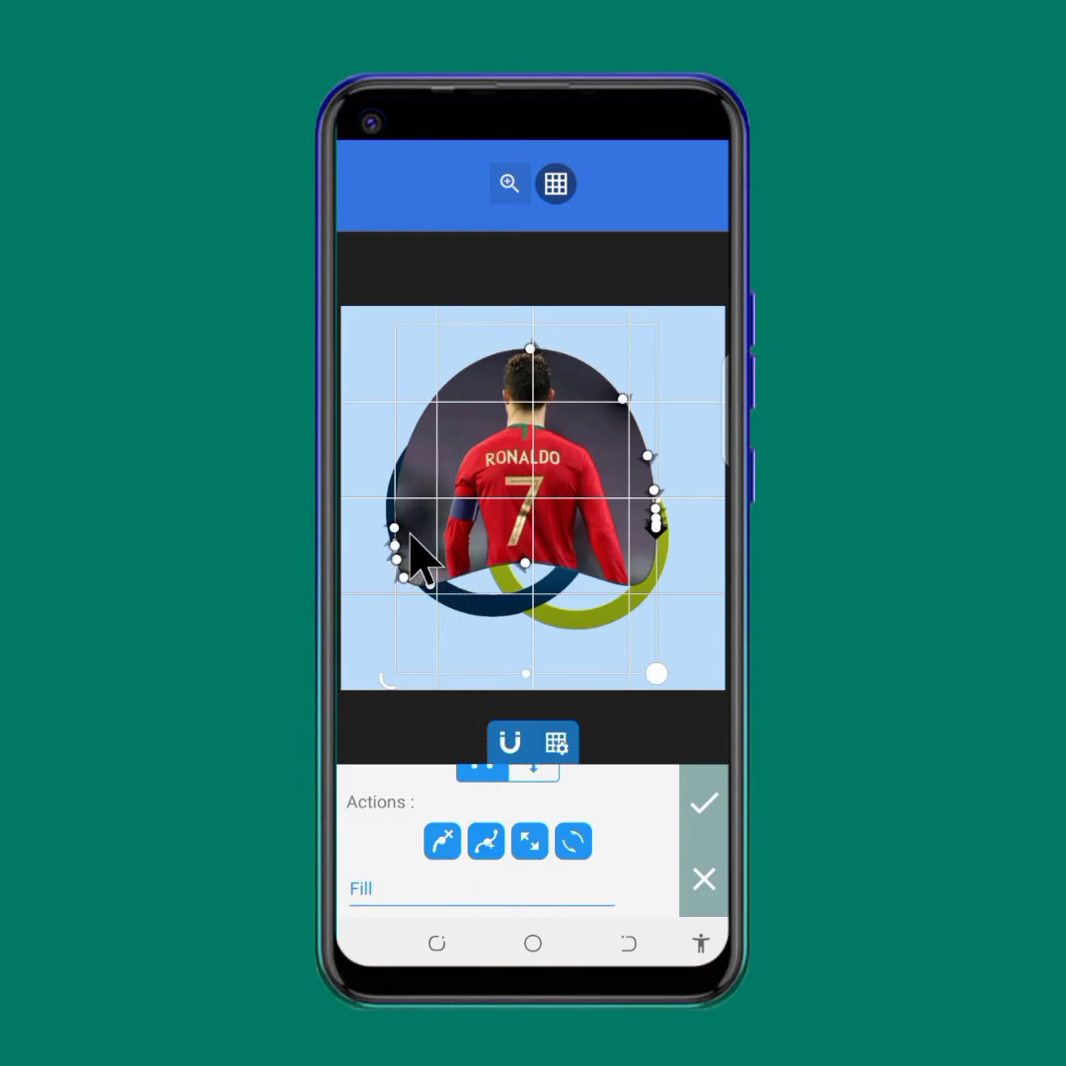
click(488, 845)
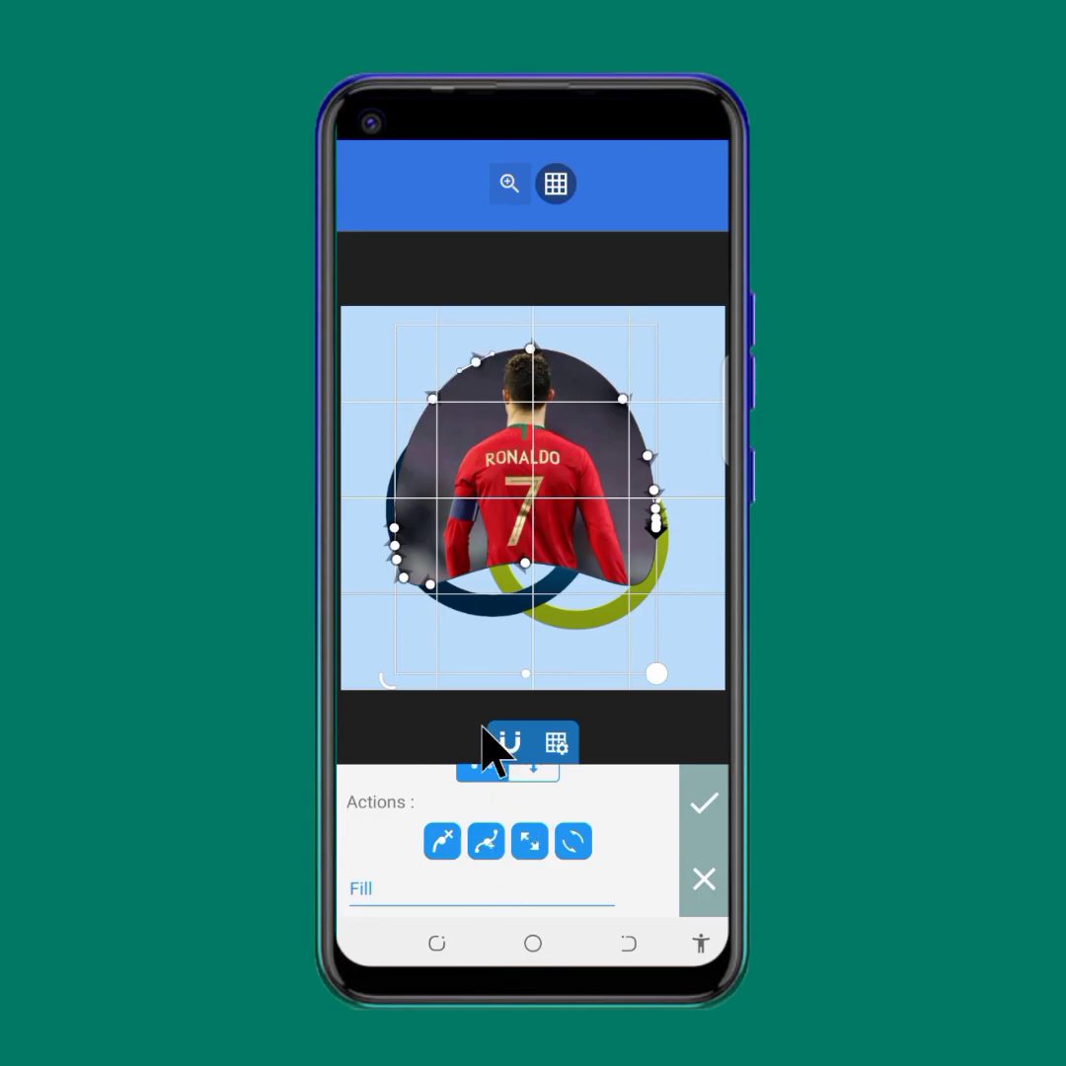
- Delete mask points until only a thin sliver remains between the upper-left and left points
click(442, 841)
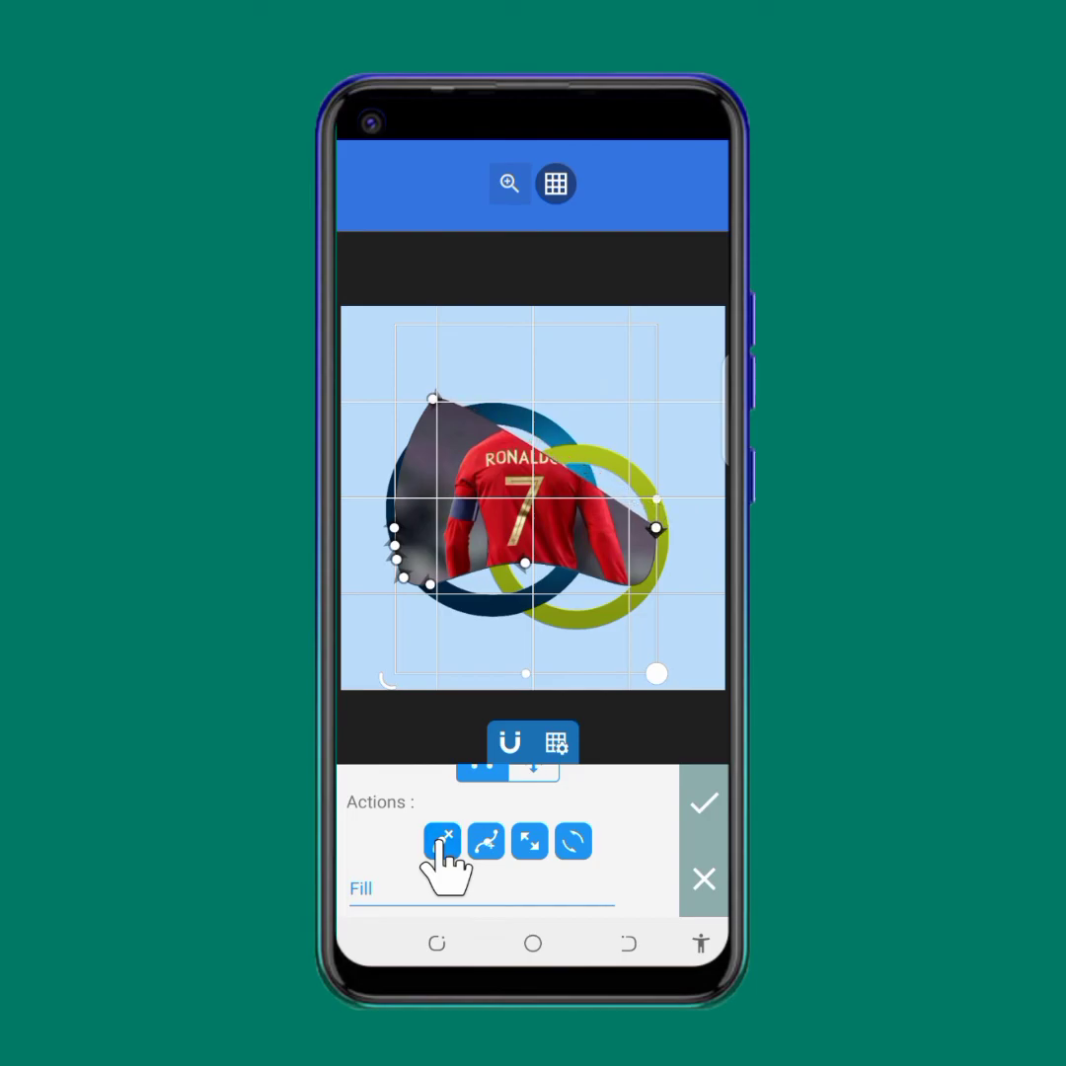
click(441, 841)
click(441, 842)
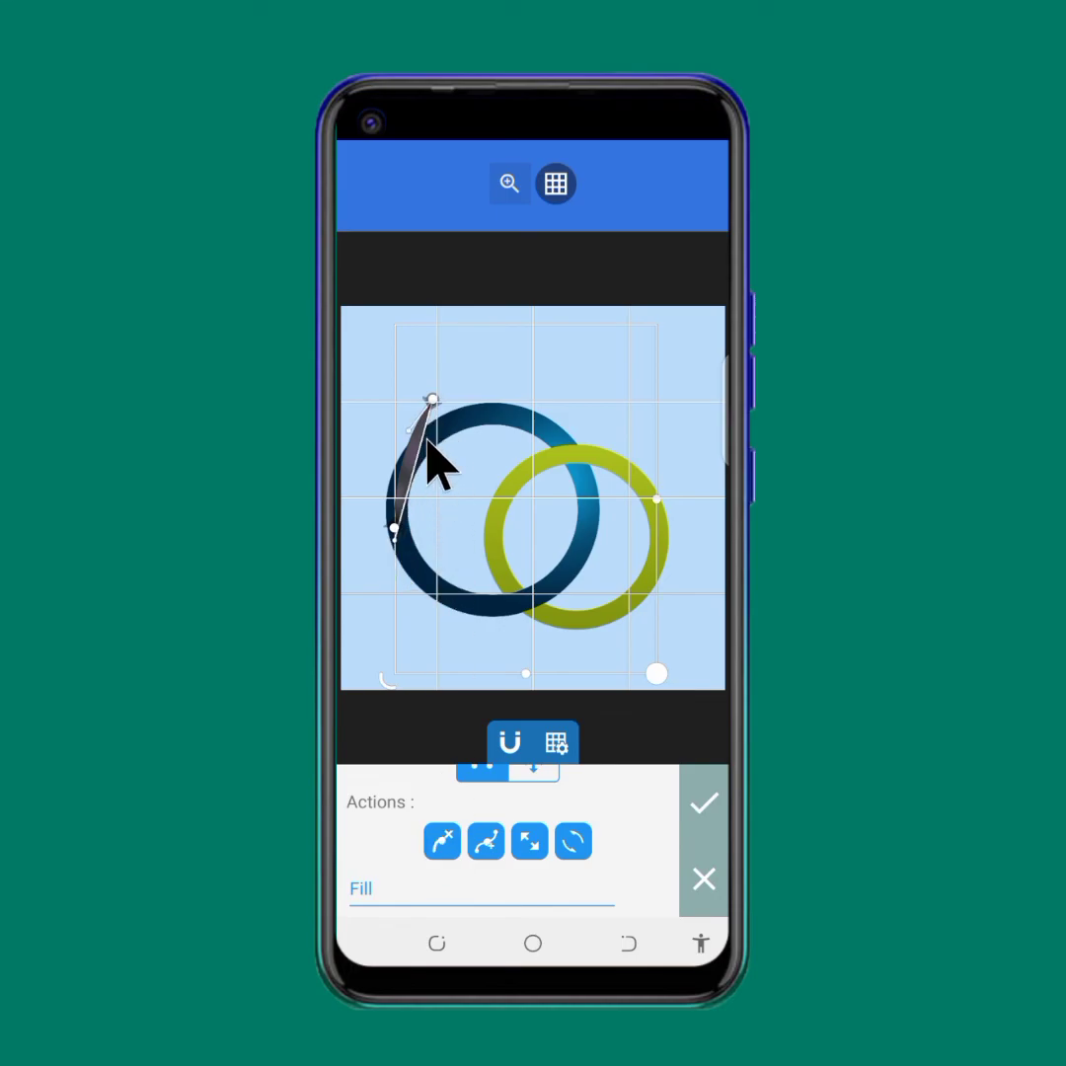
- Add new bezier points and pull them outward to rebuild the mask around the player's upper body
click(485, 842)
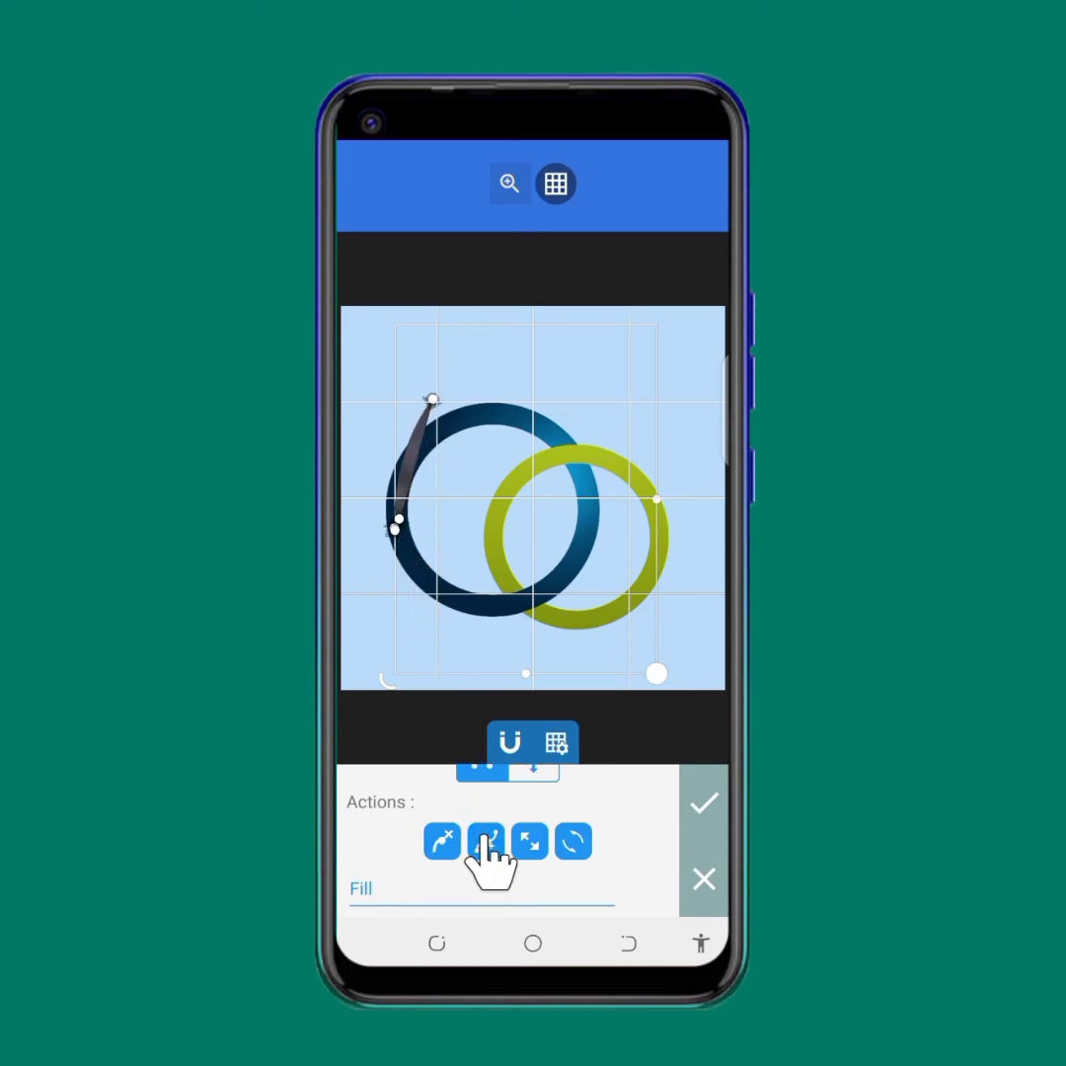
drag(400, 518, 593, 515)
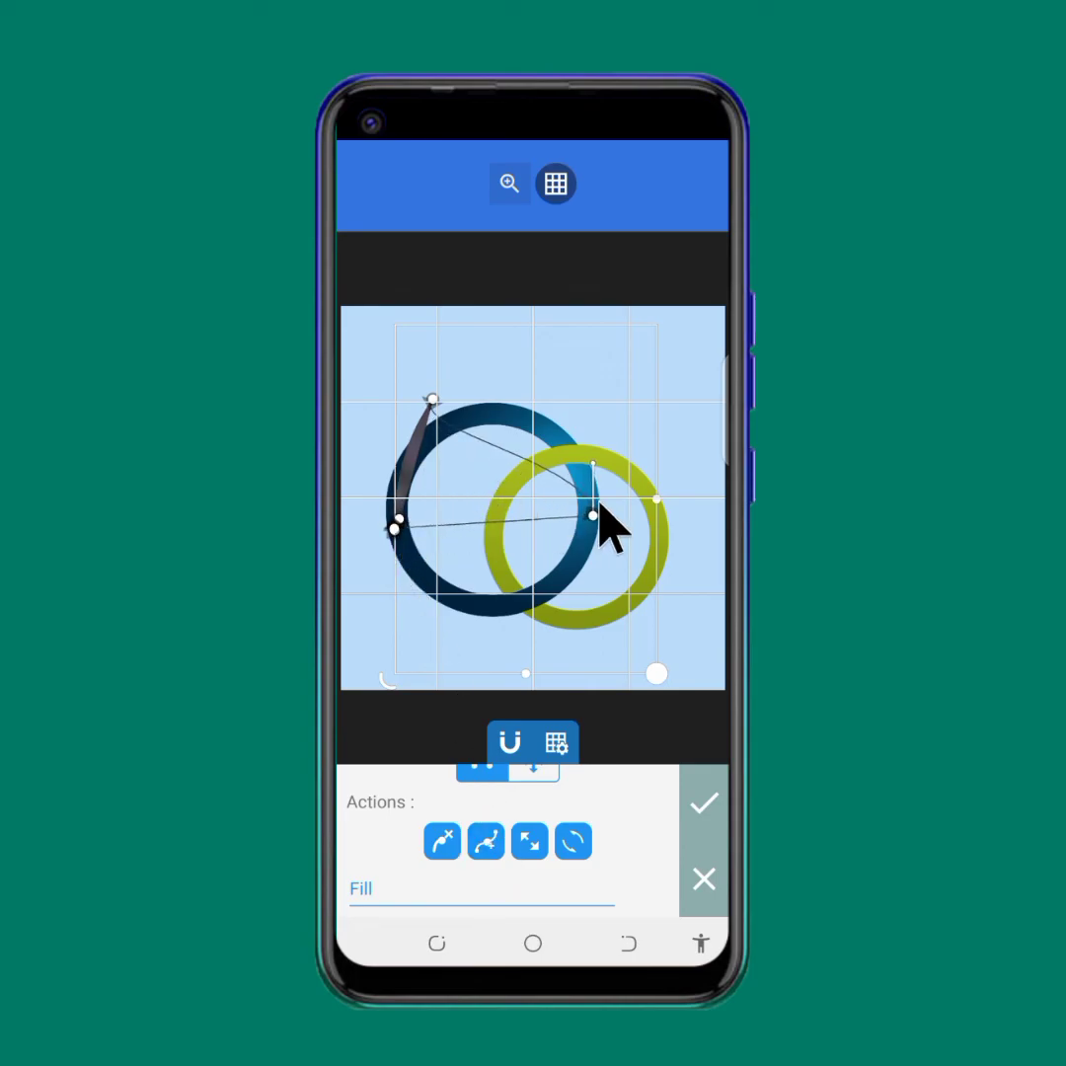
drag(422, 531, 371, 462)
drag(393, 535, 503, 436)
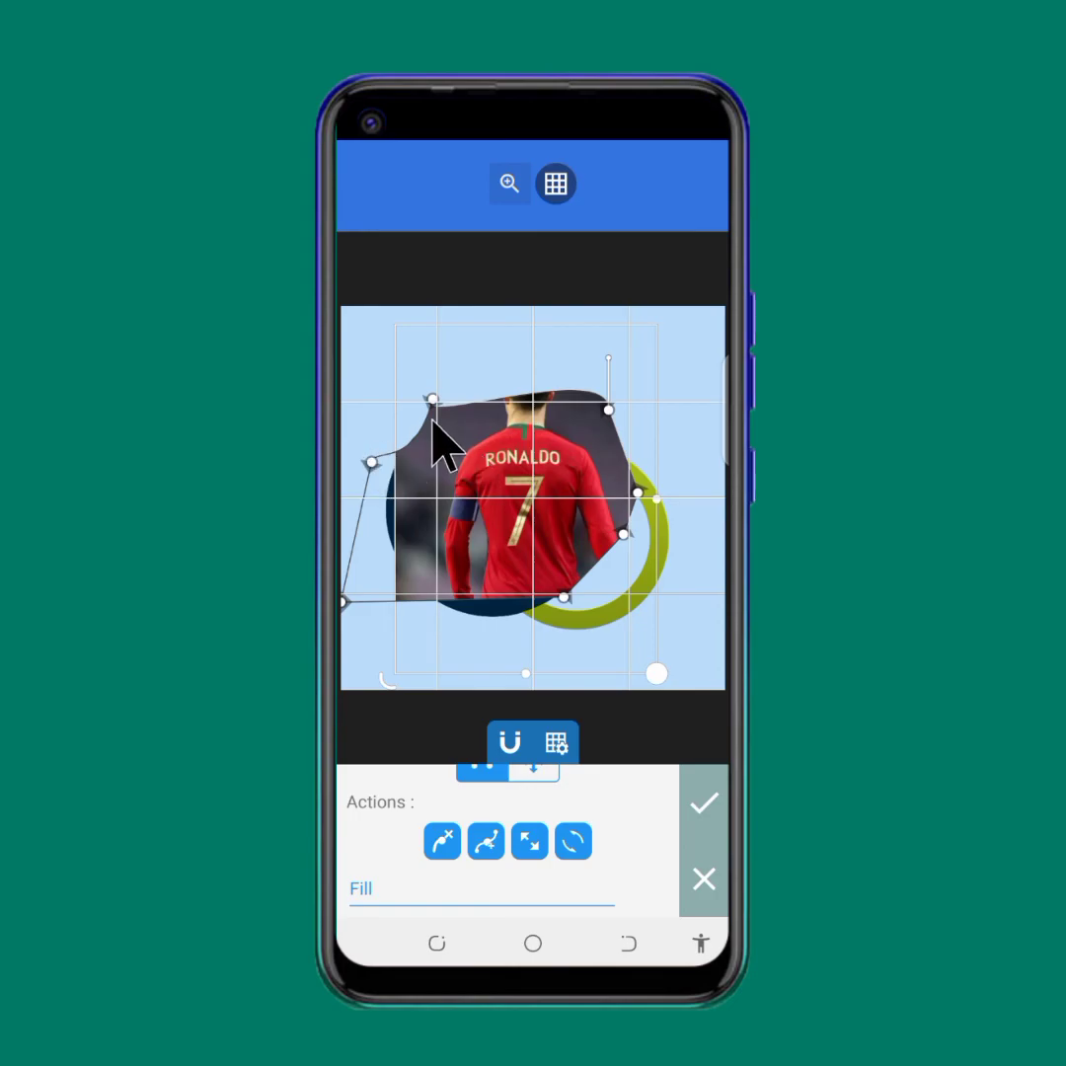
- Delete the mask's upper-left point and the point below the shirt, and reposition the two lower corners around the shirt's hem
drag(437, 403, 491, 389)
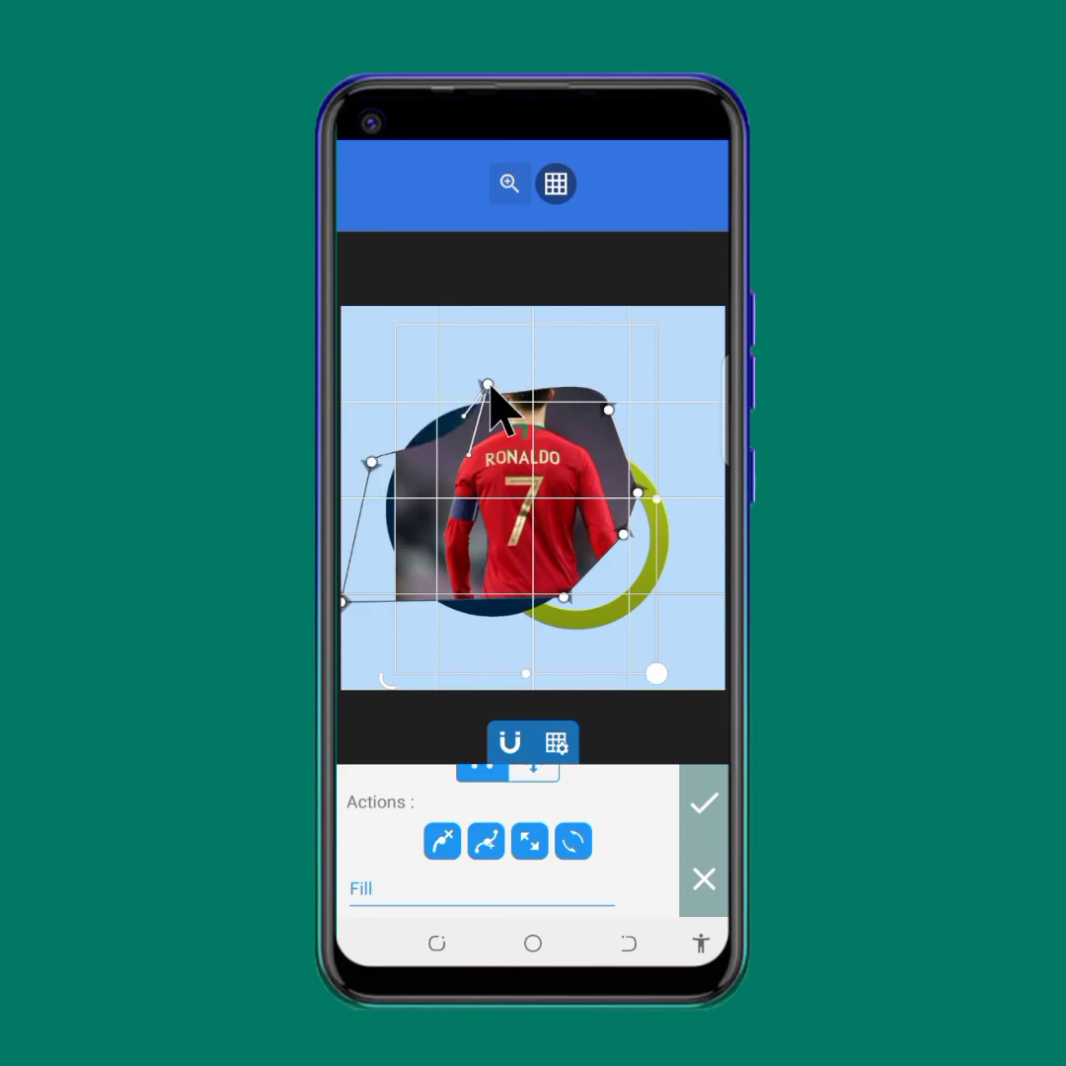
click(442, 841)
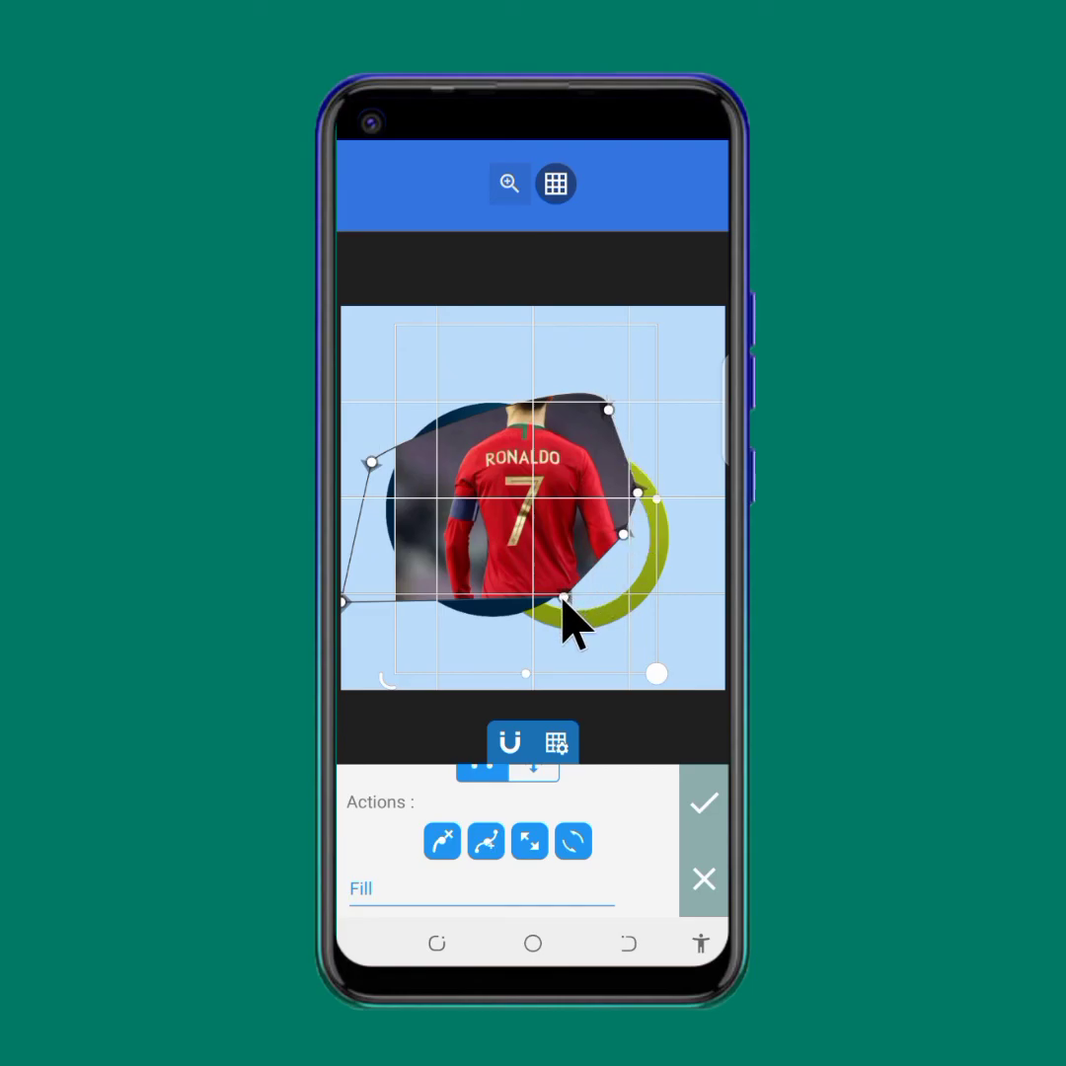
mouse_move(564, 598)
mouse_down()
mouse_move(546, 606)
mouse_move(568, 607)
mouse_up()
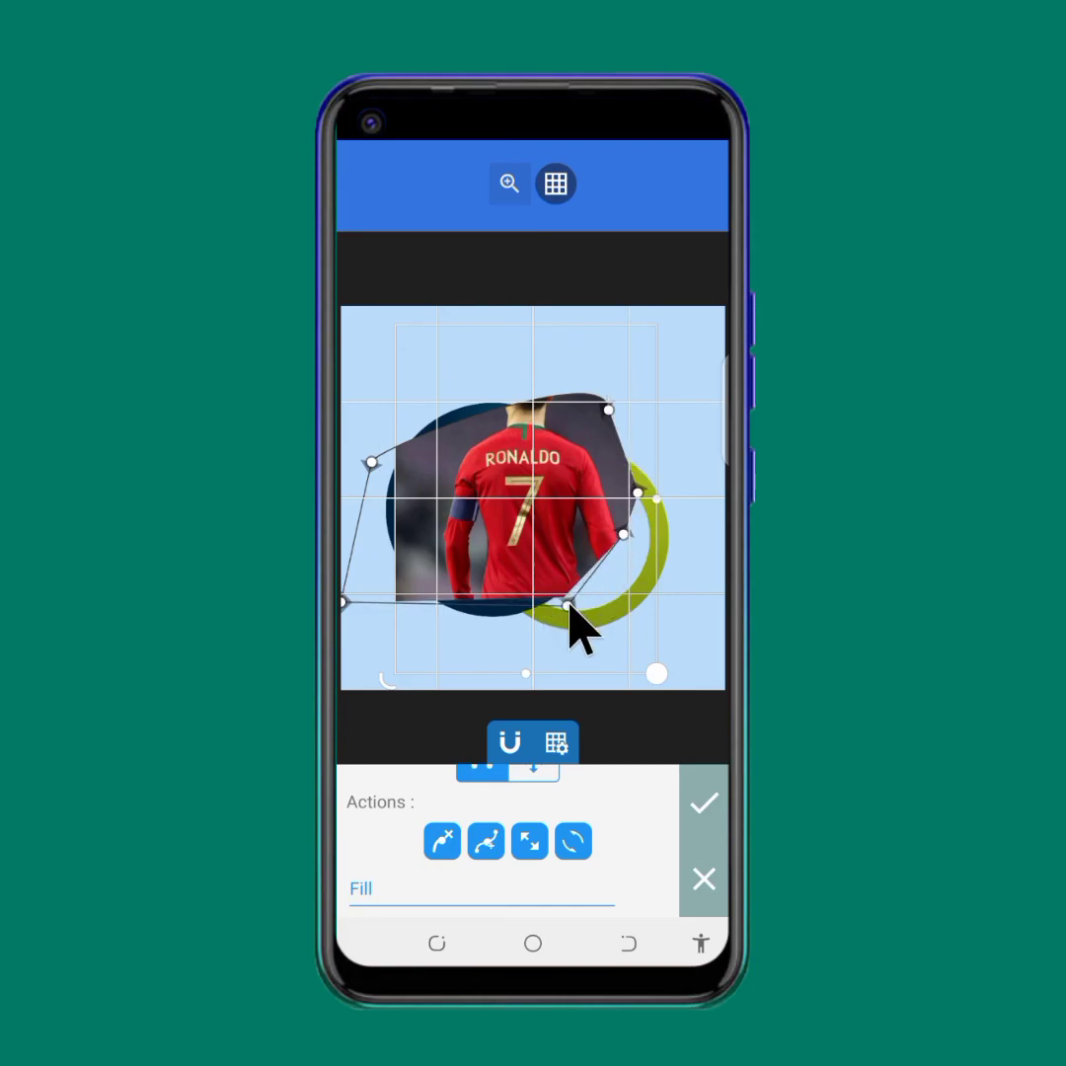
click(444, 842)
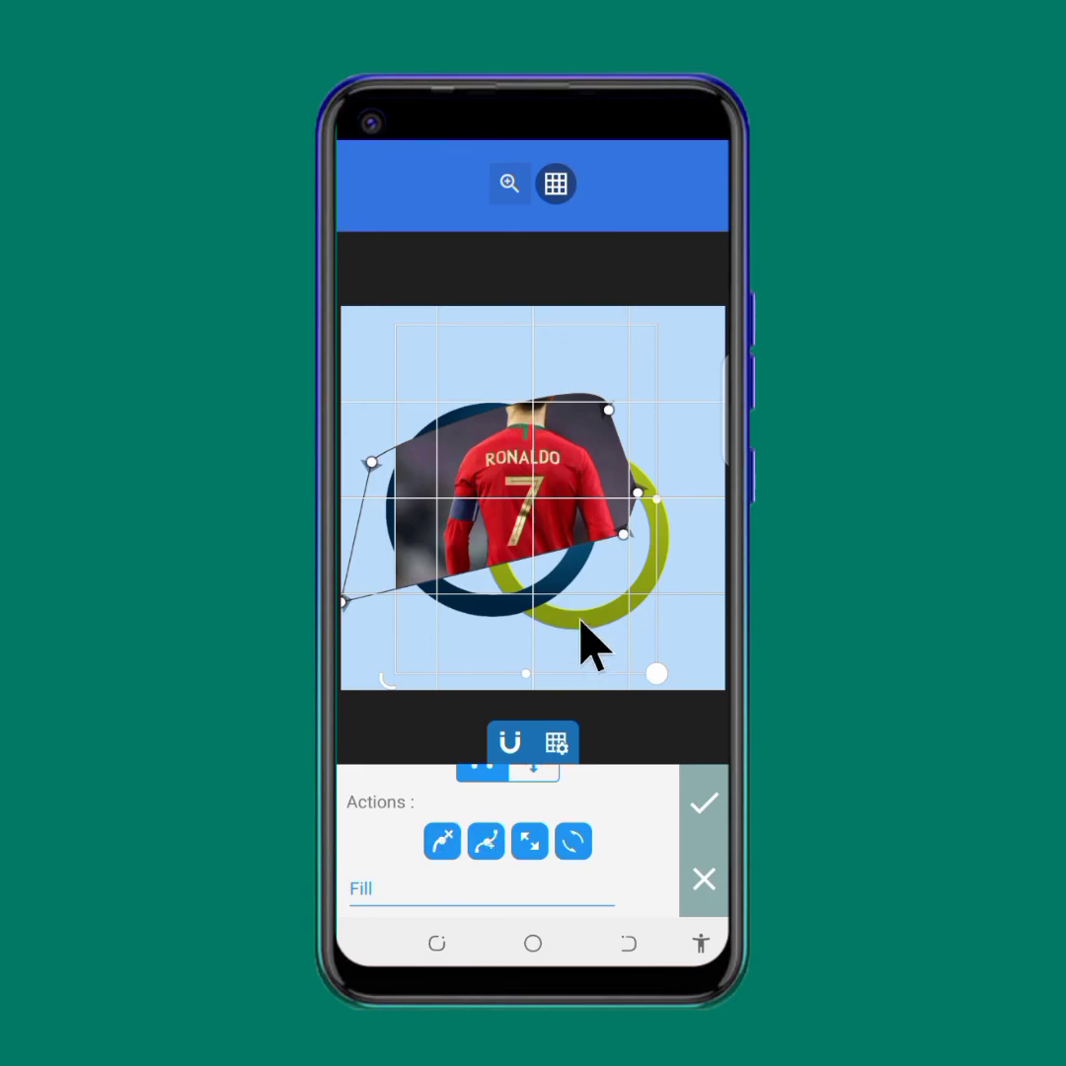
drag(624, 534, 585, 578)
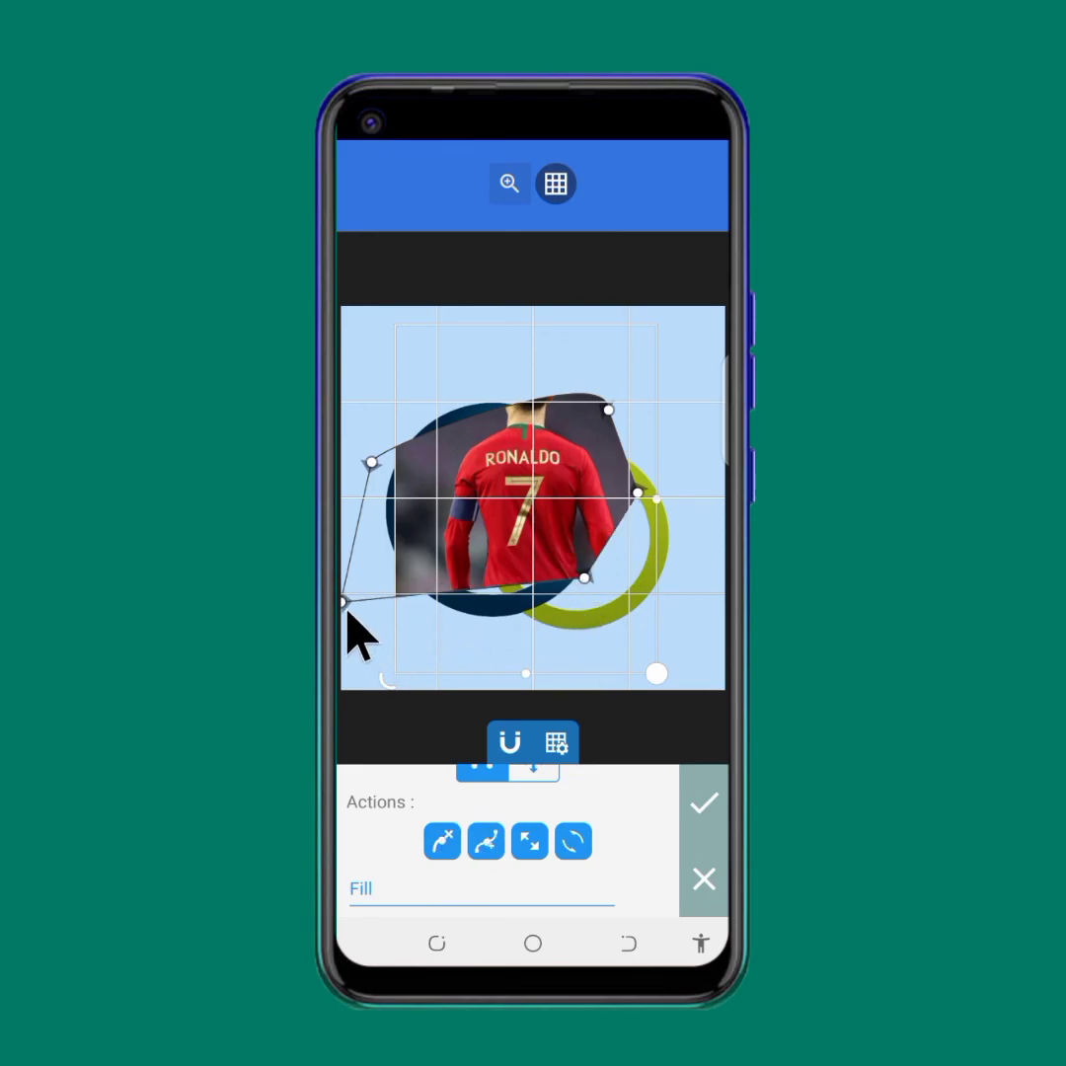
drag(345, 603, 461, 594)
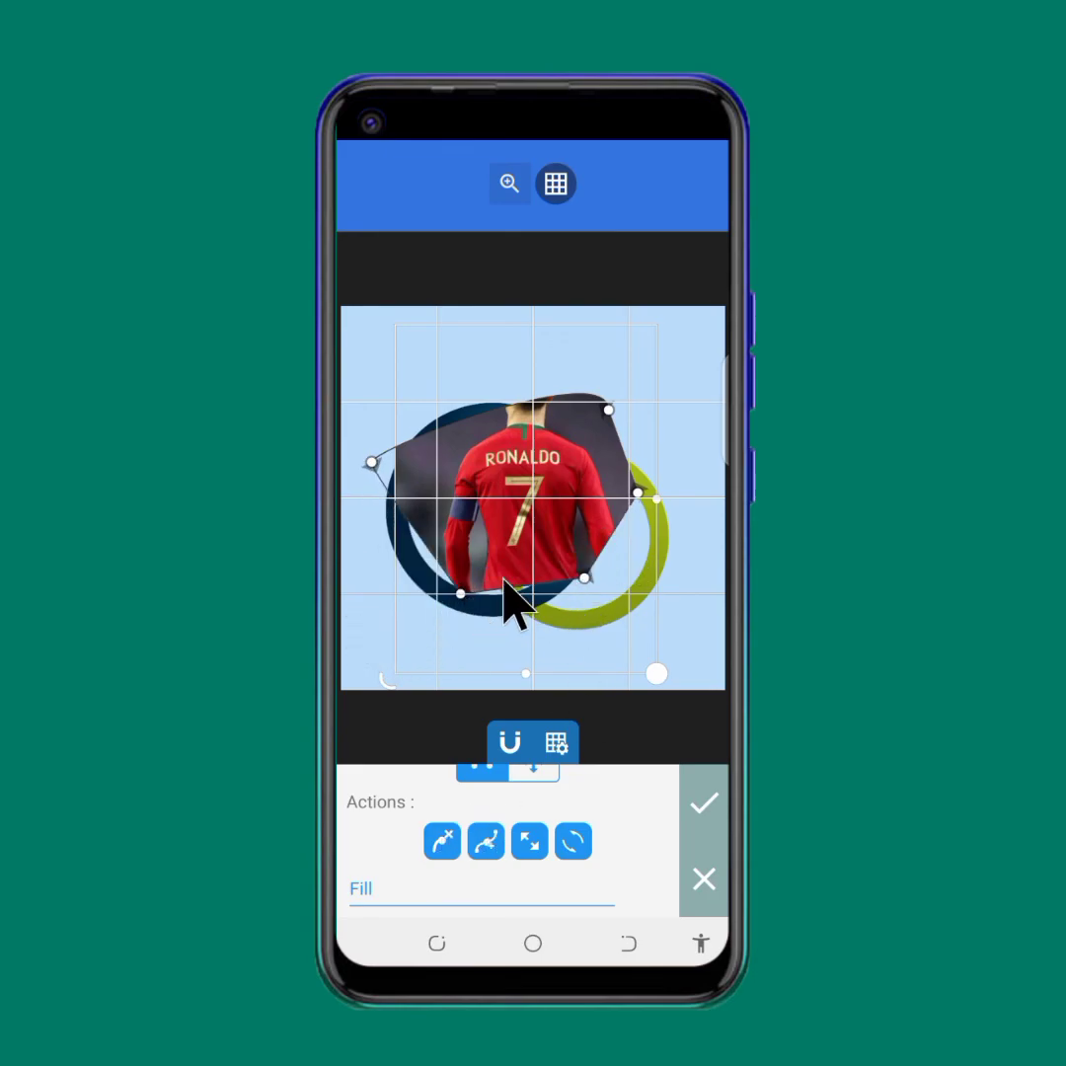
- Scale the mask shape down so it fits more tightly around the player's shirt
click(530, 841)
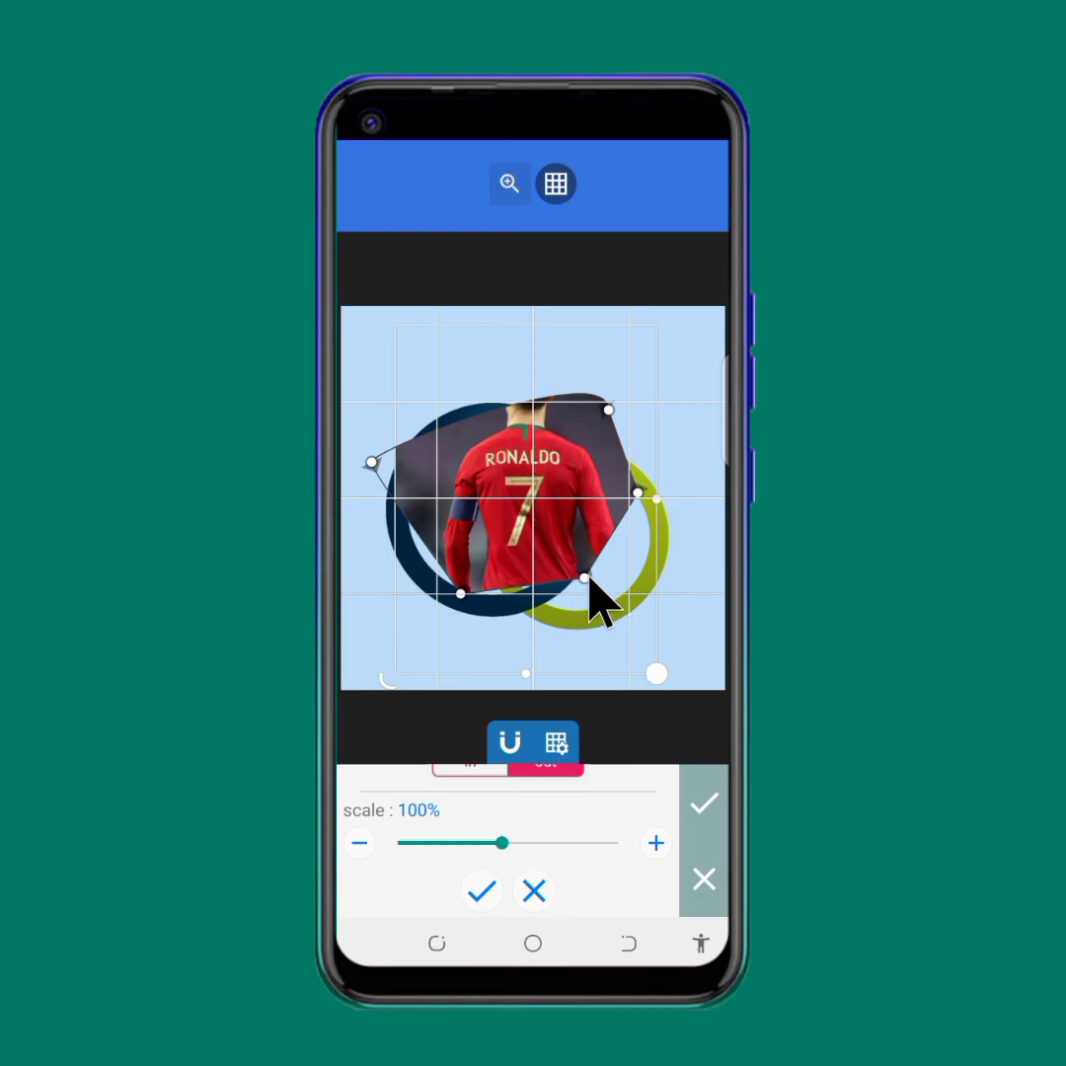
mouse_move(501, 845)
mouse_down()
mouse_move(438, 855)
mouse_move(543, 847)
mouse_move(478, 857)
mouse_move(518, 852)
mouse_up()
click(480, 892)
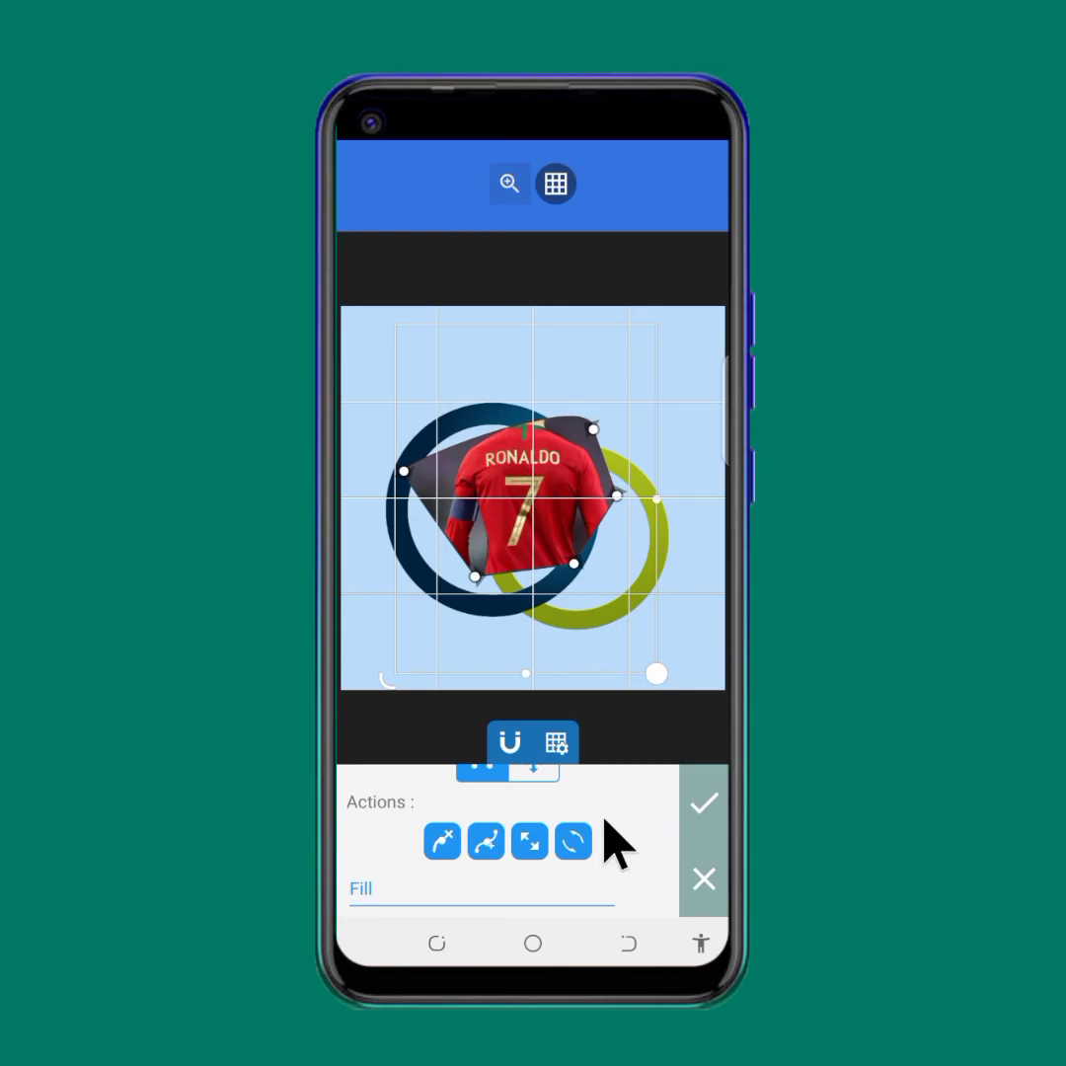
click(574, 842)
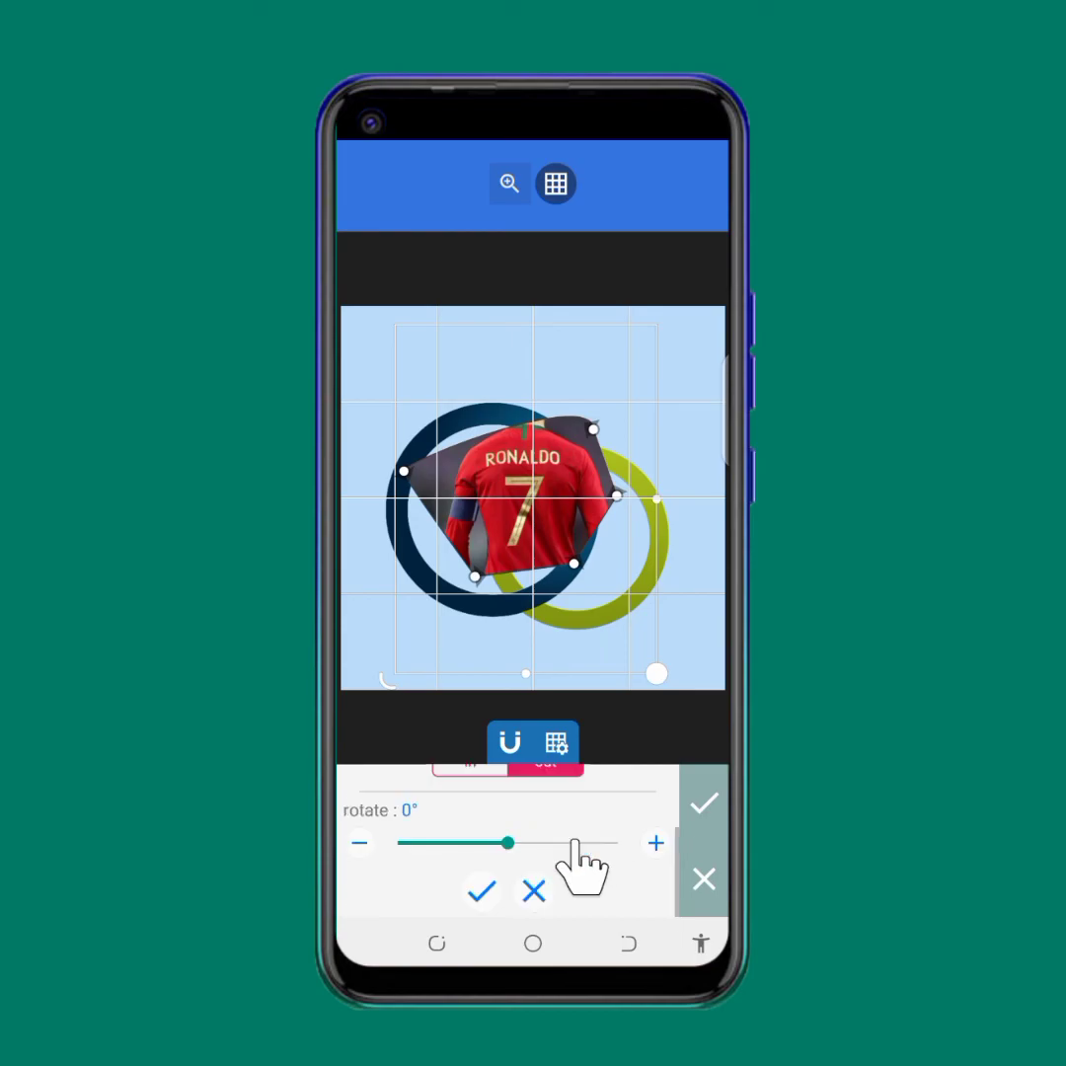
mouse_move(508, 843)
mouse_down()
mouse_move(452, 852)
mouse_move(597, 844)
mouse_move(469, 869)
mouse_move(533, 870)
mouse_move(500, 877)
mouse_up()
click(533, 892)
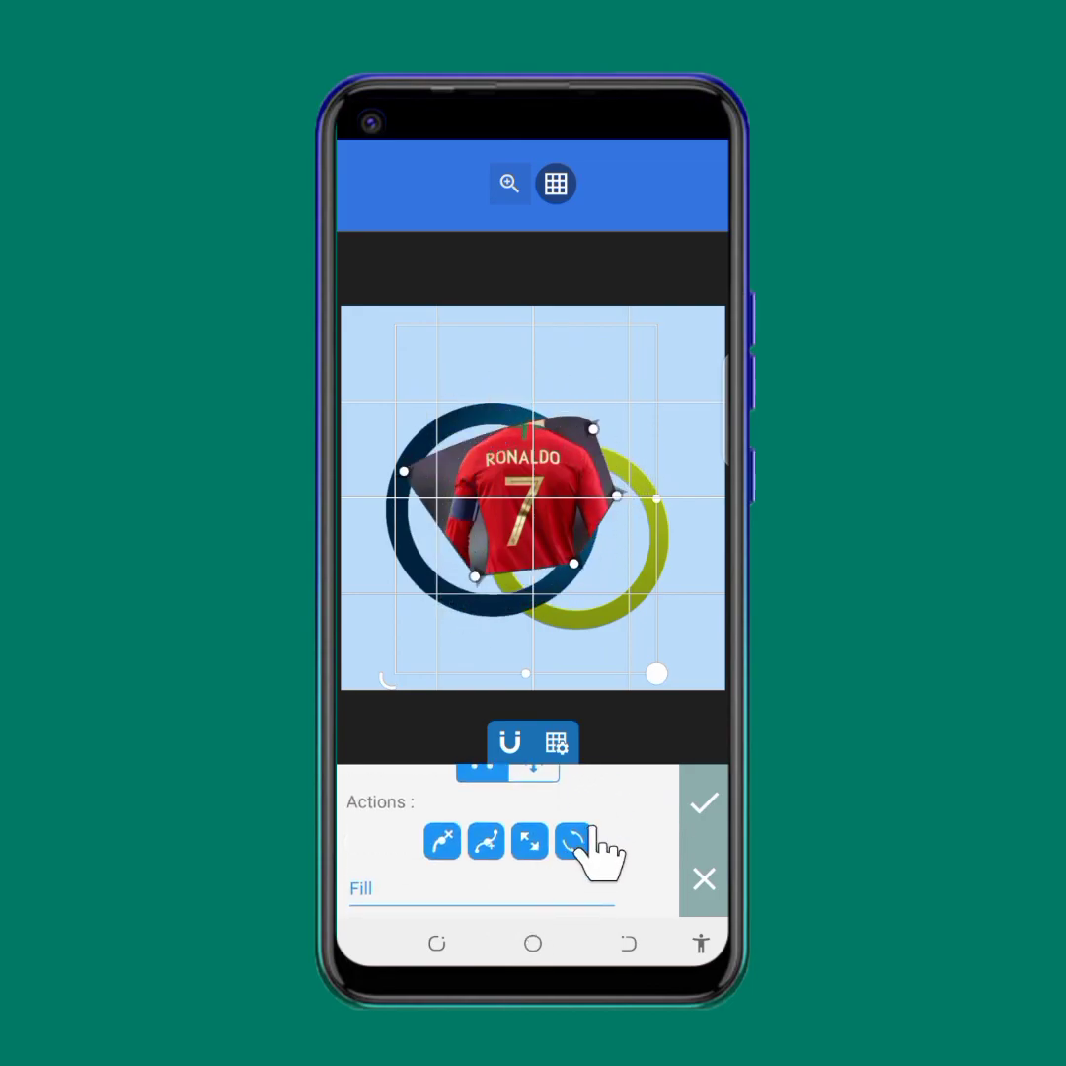
scroll(602, 847, up, 3)
scroll(583, 859, down, 3)
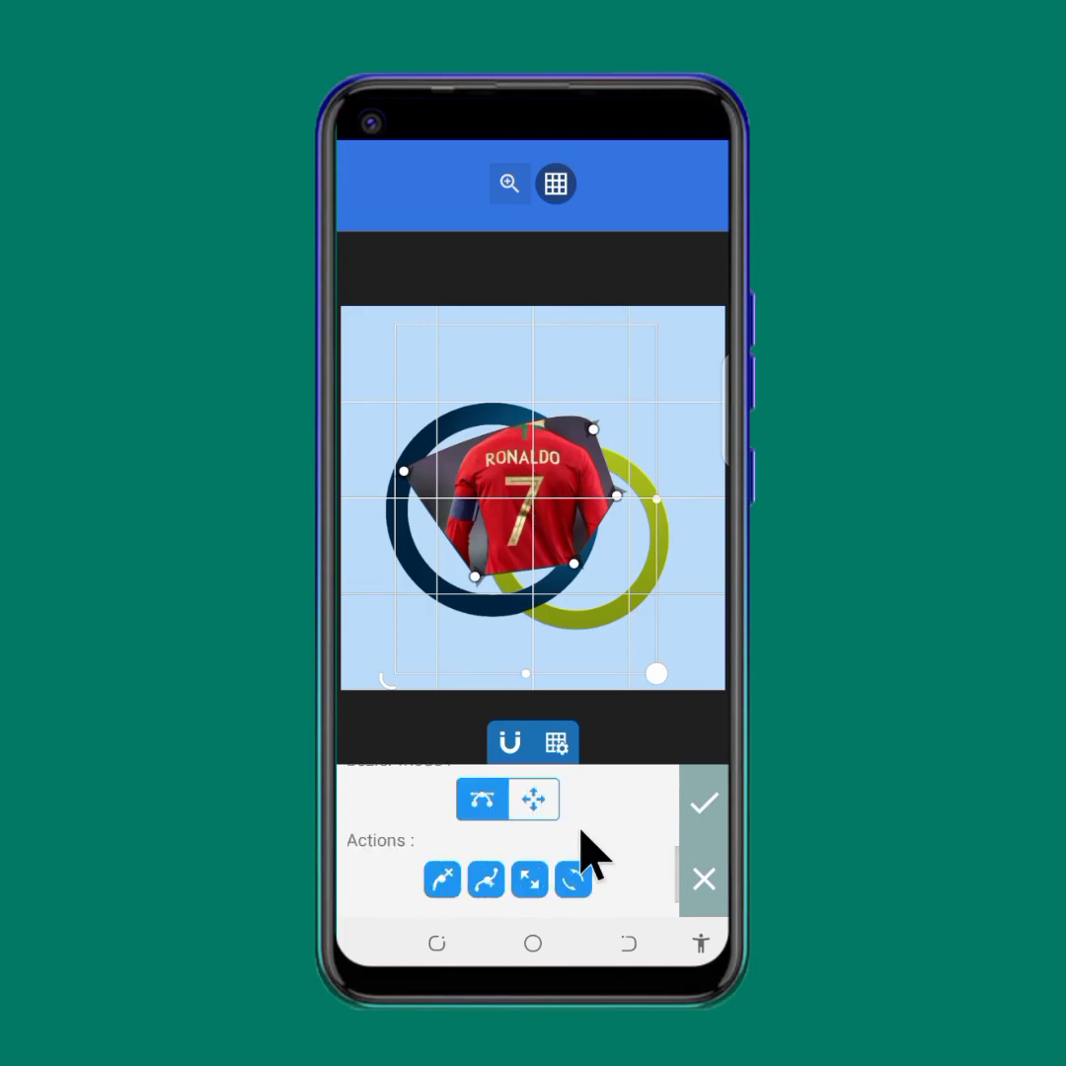
scroll(593, 829, up, 3)
scroll(607, 825, down, 3)
scroll(607, 817, up, 3)
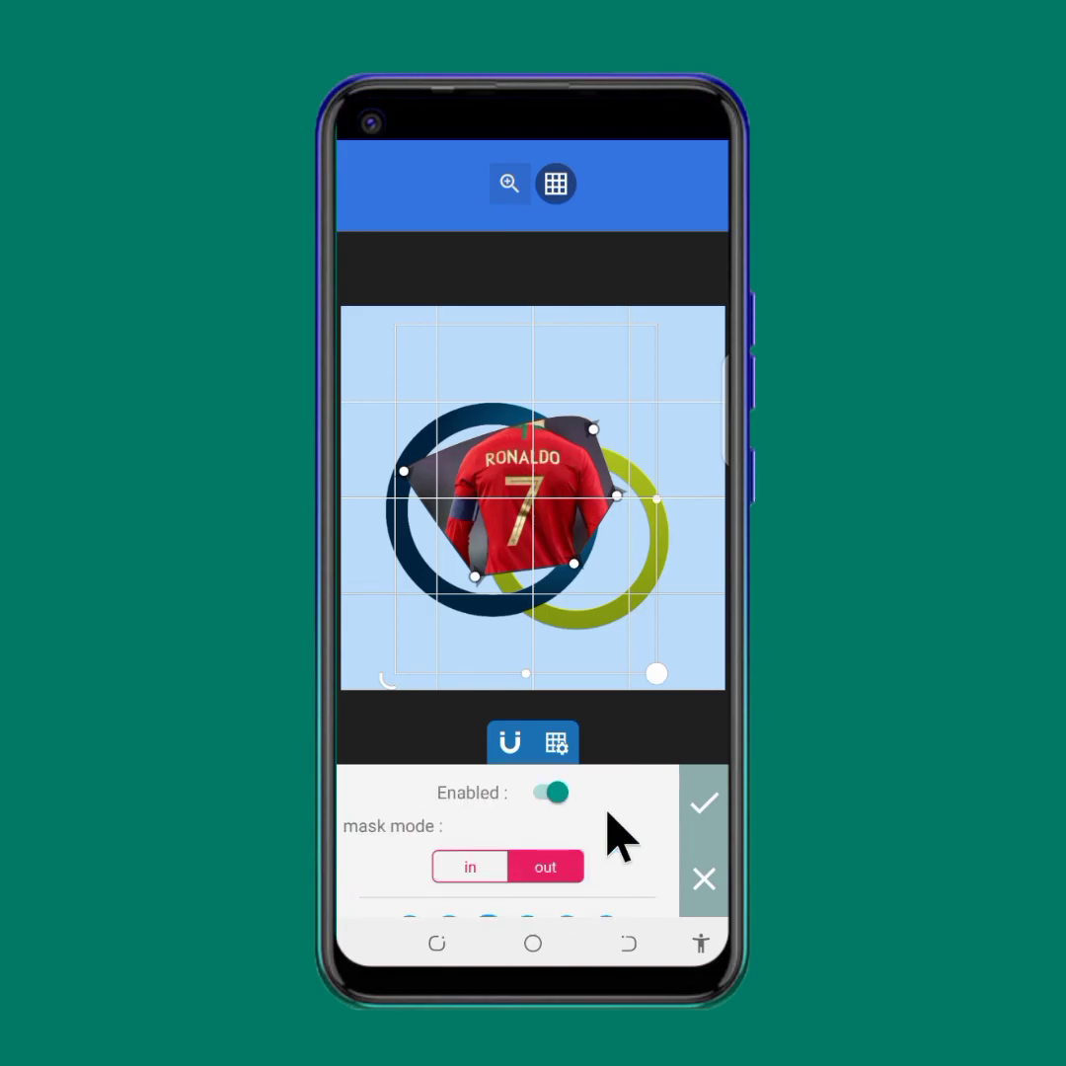
scroll(617, 834, down, 3)
scroll(620, 837, up, 3)
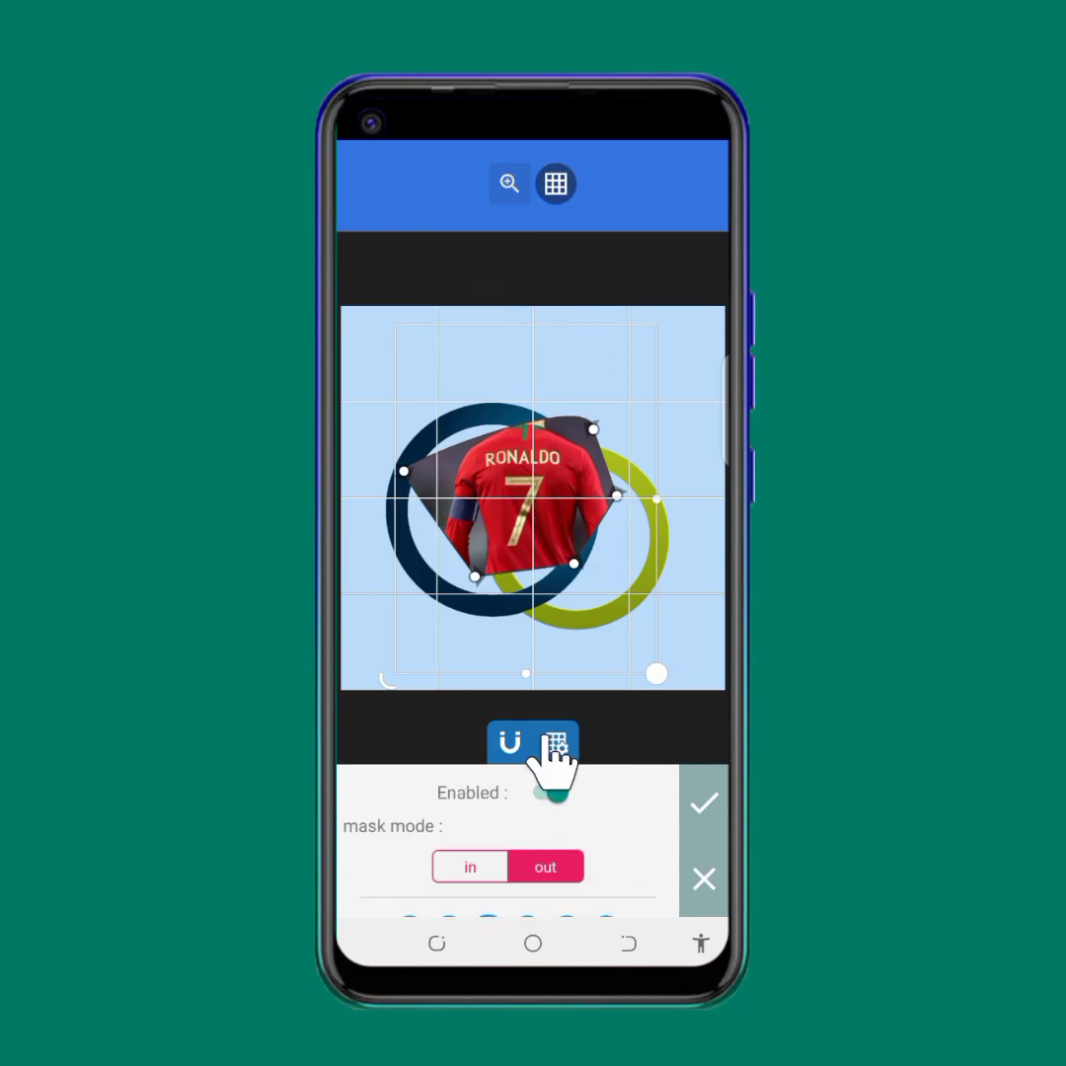